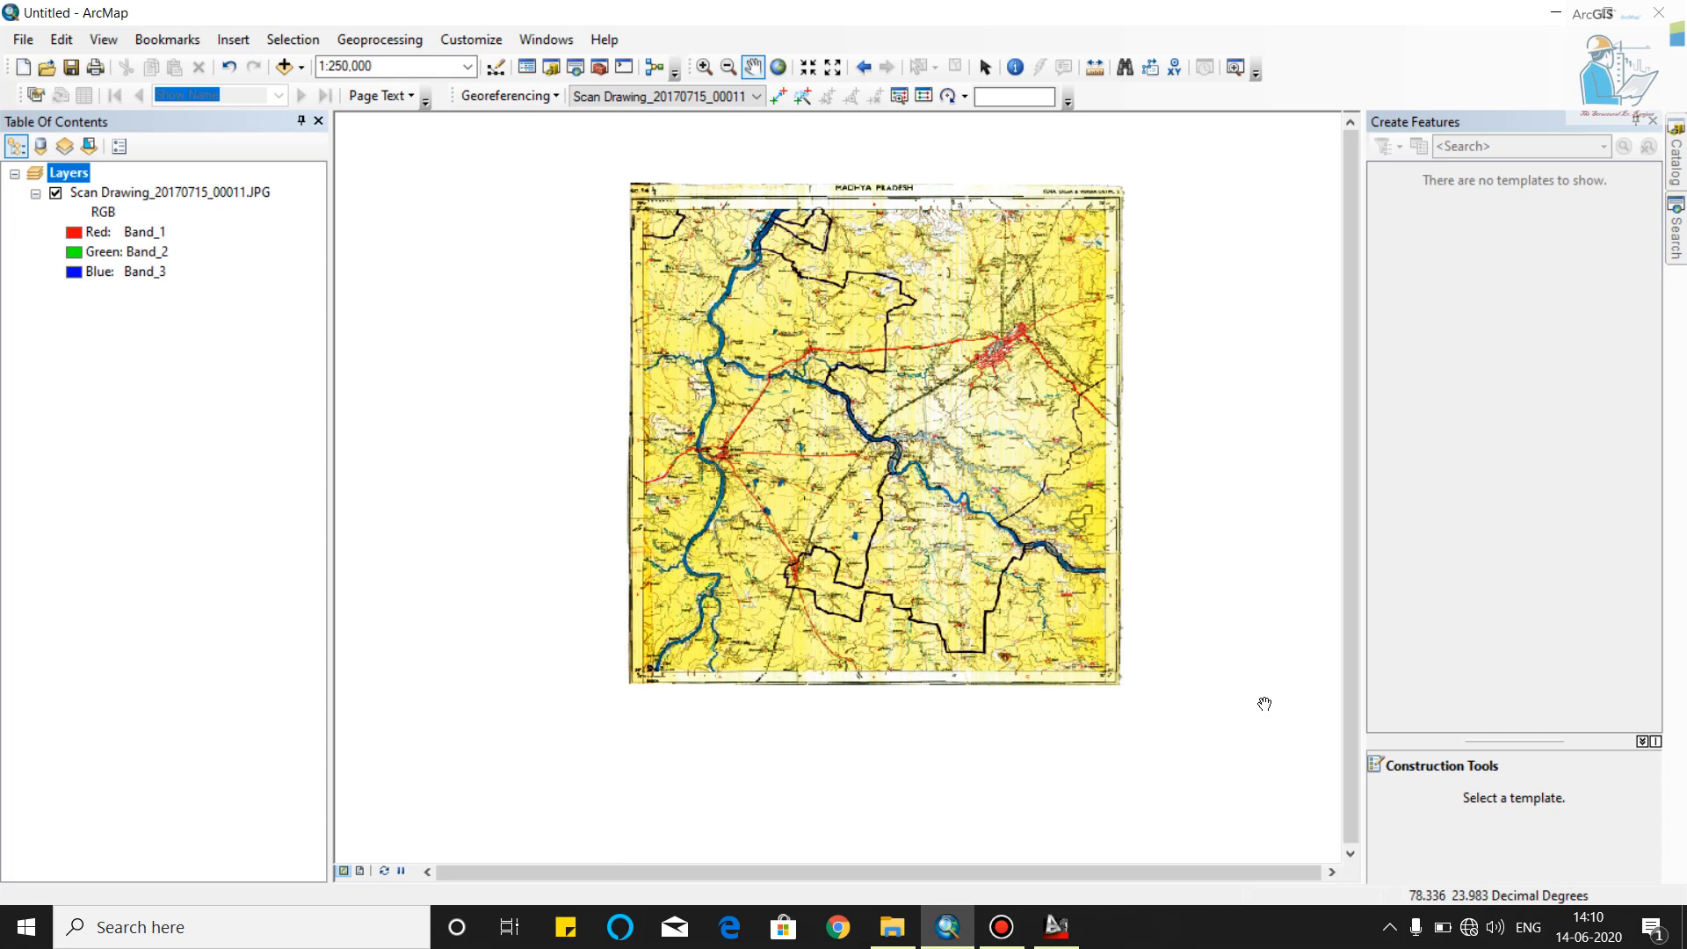
Start a new shapefile in the Bandicam folder, named POLYGONBOUNDARY, with the Polygon feature type
left_click_drag(973, 383, 928, 430)
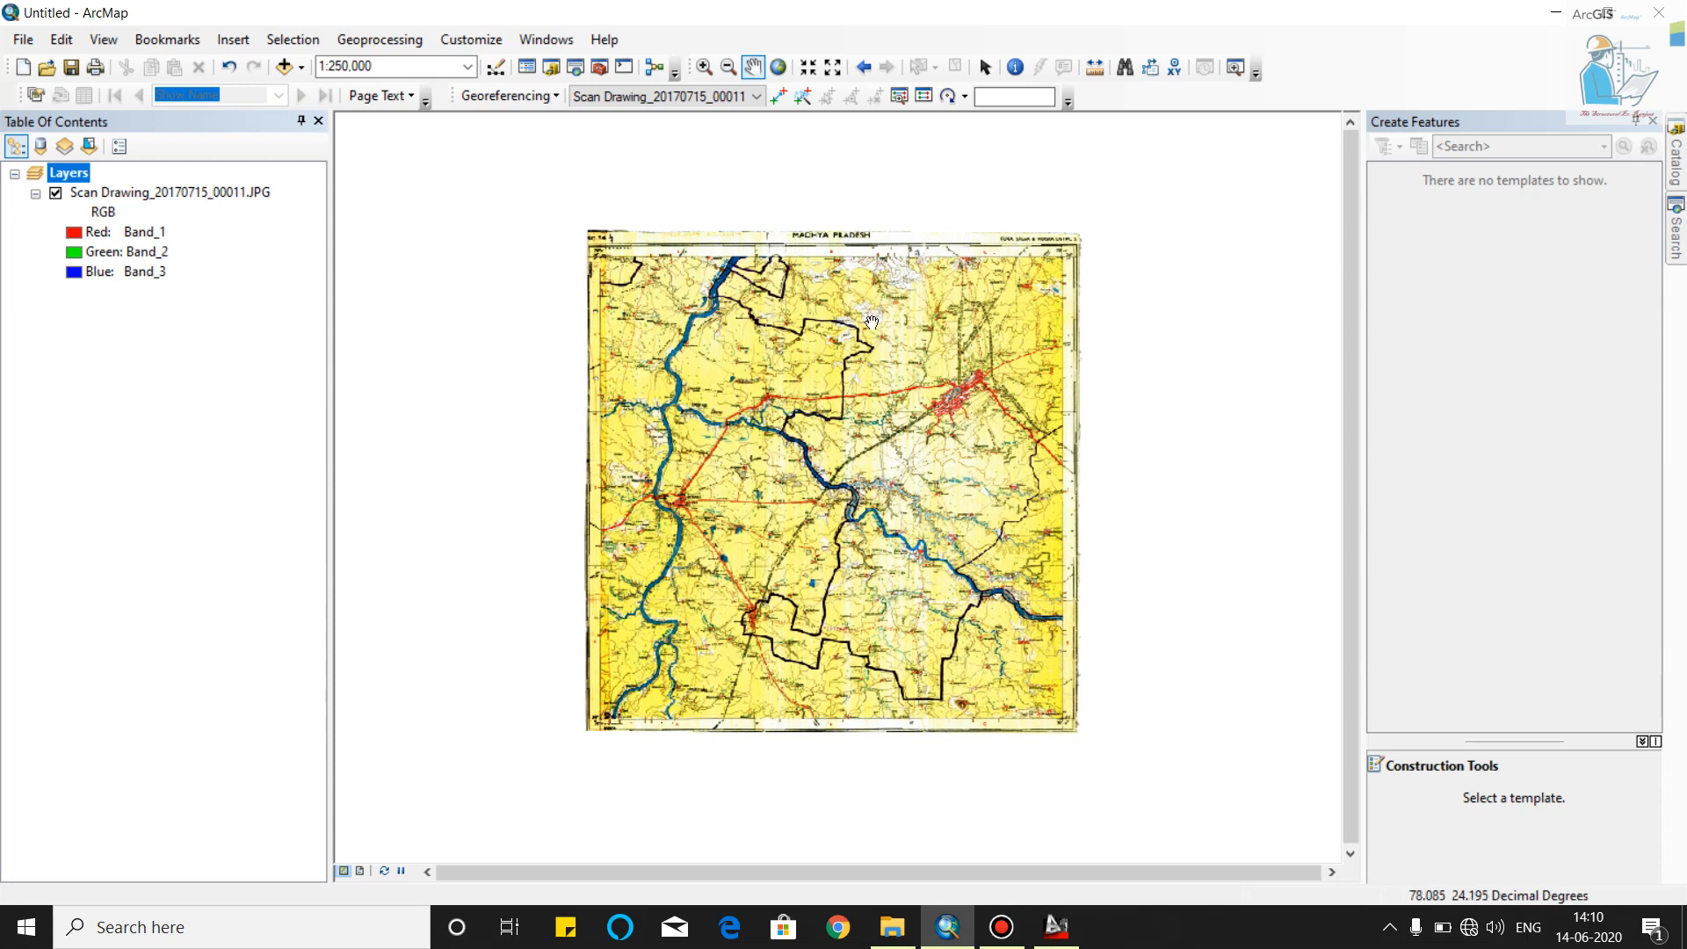
left_click(1677, 167)
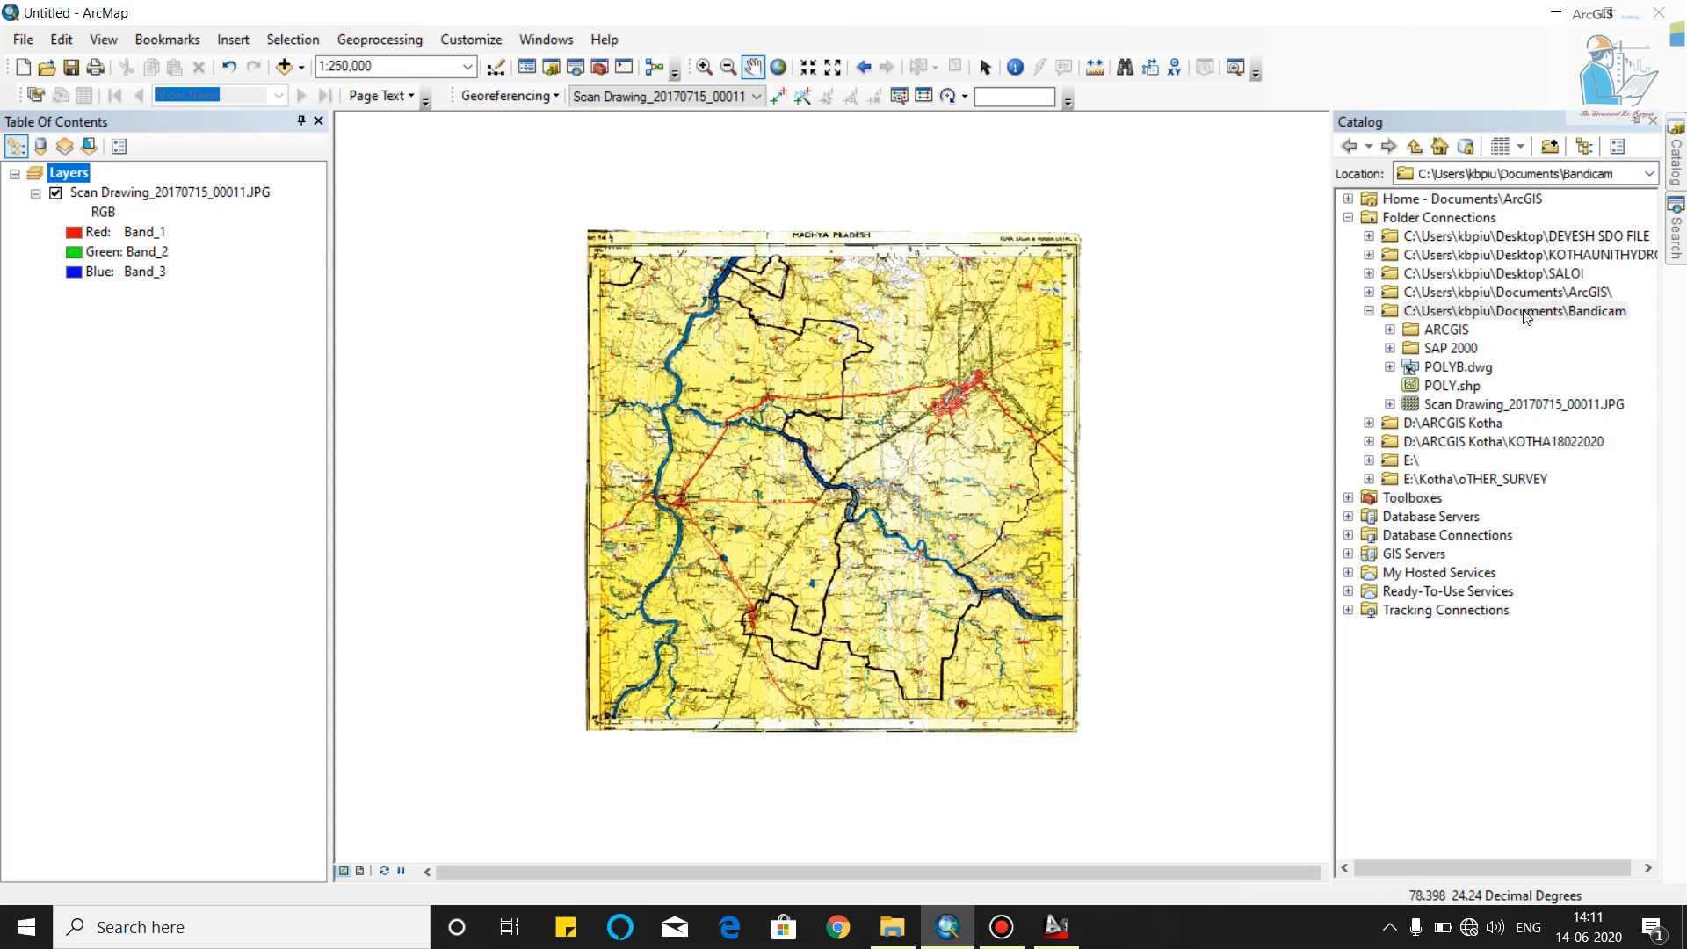
left_click(1526, 313)
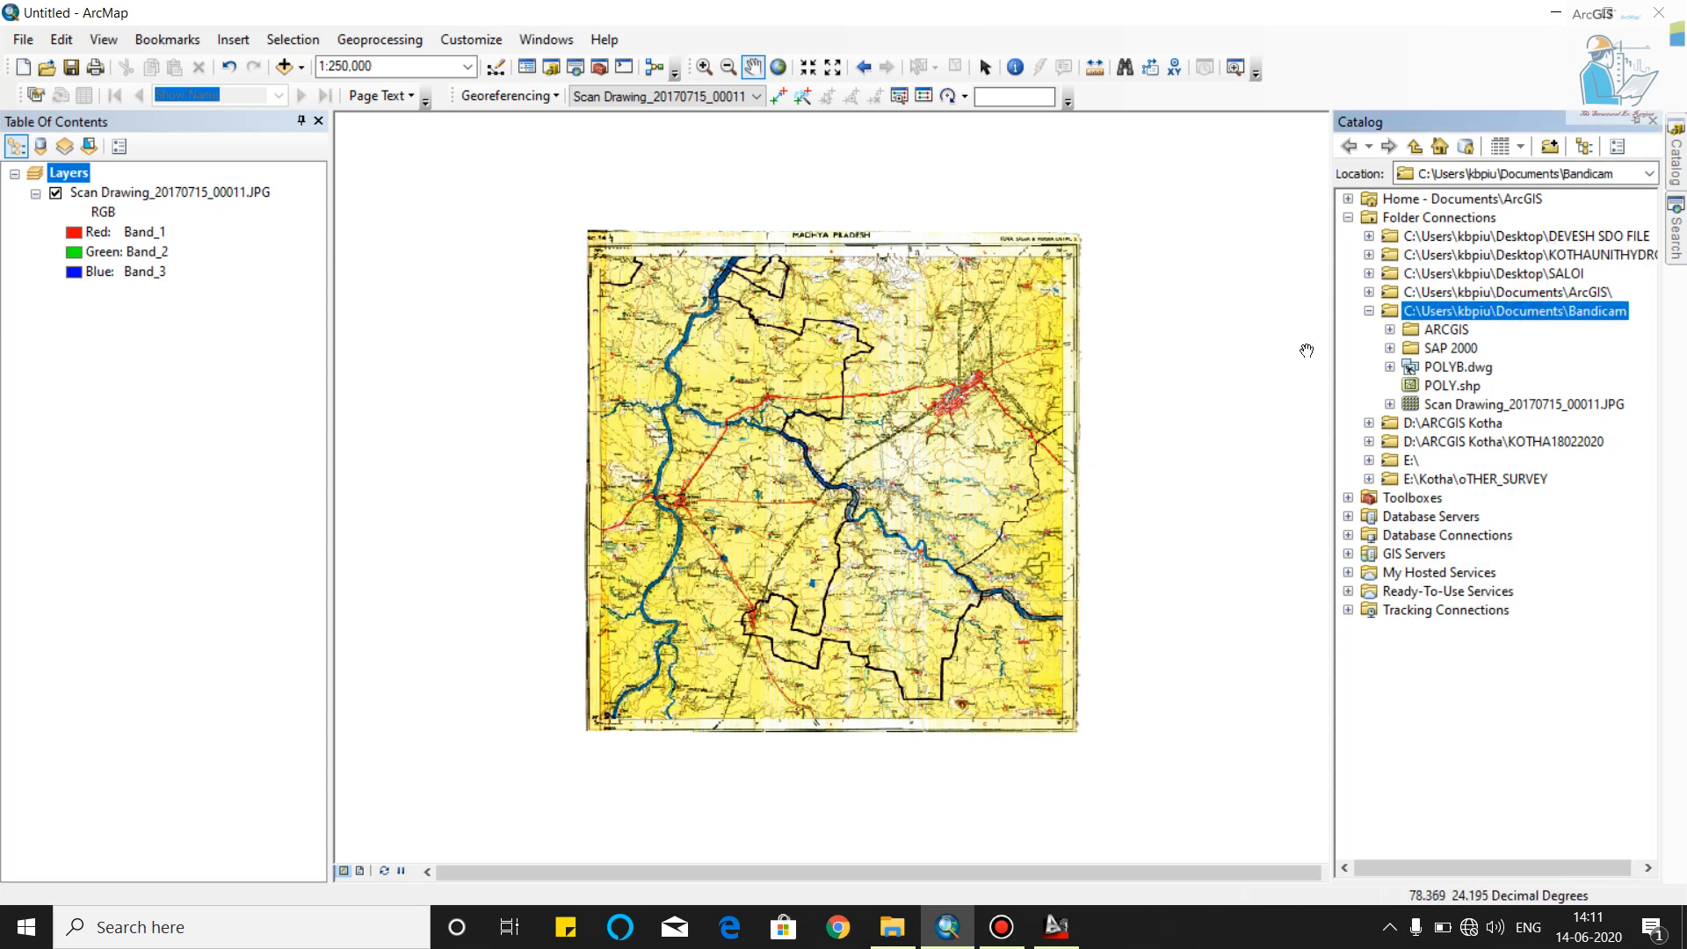
right_click(1441, 311)
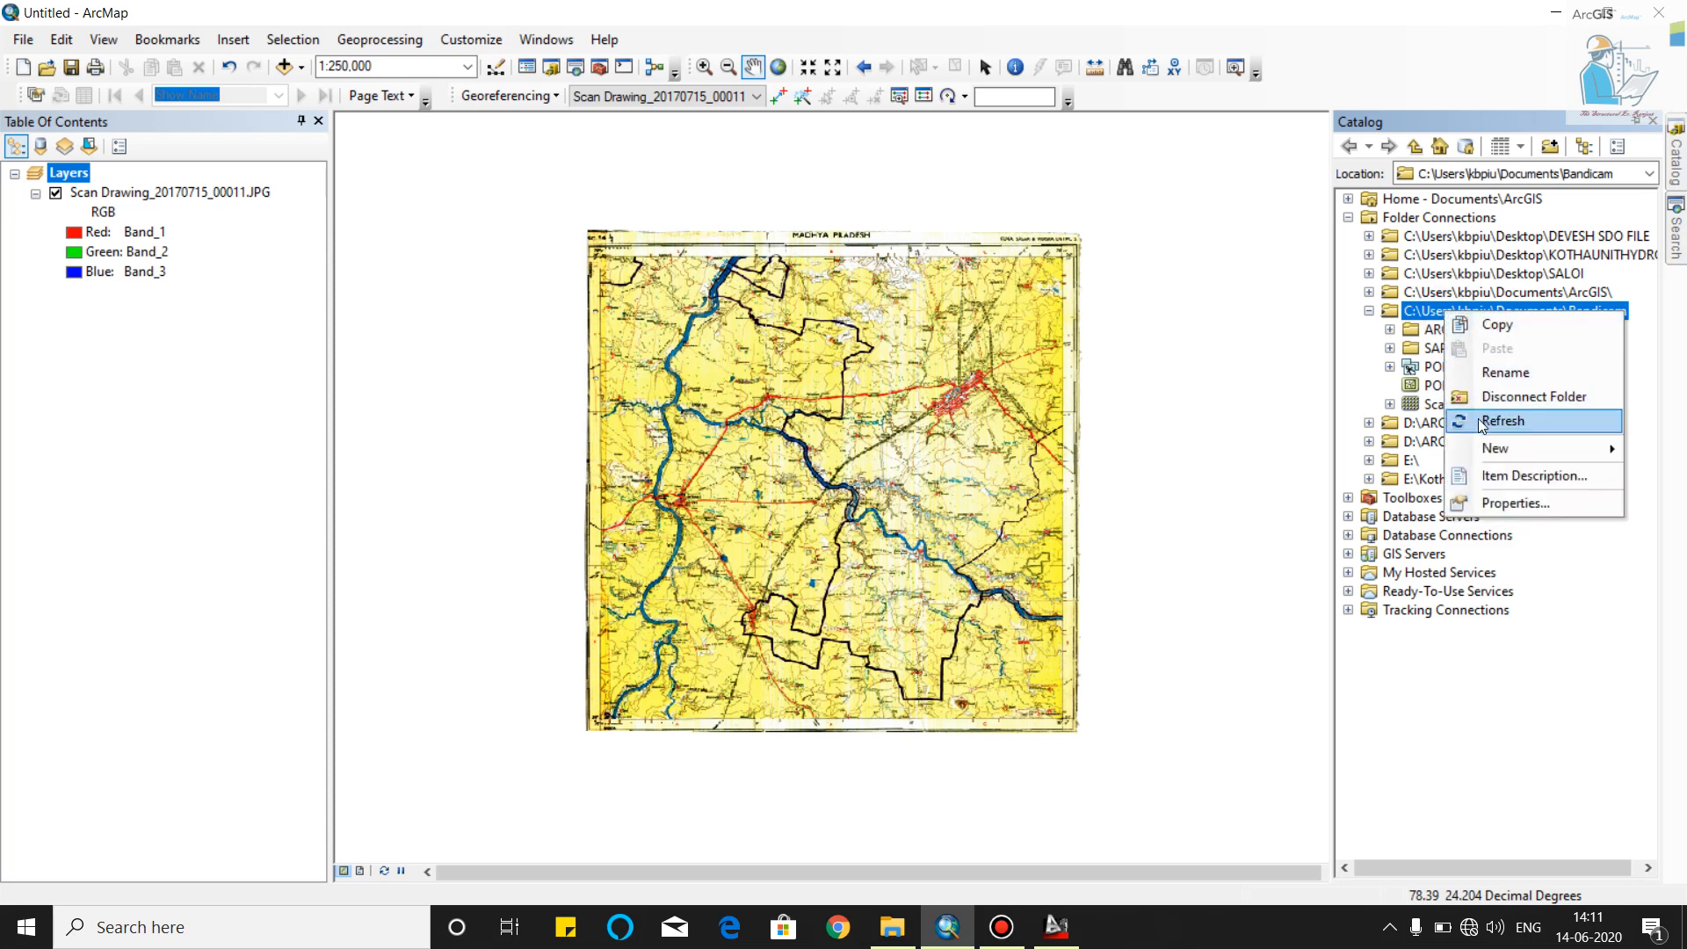
mouse_move(1481, 447)
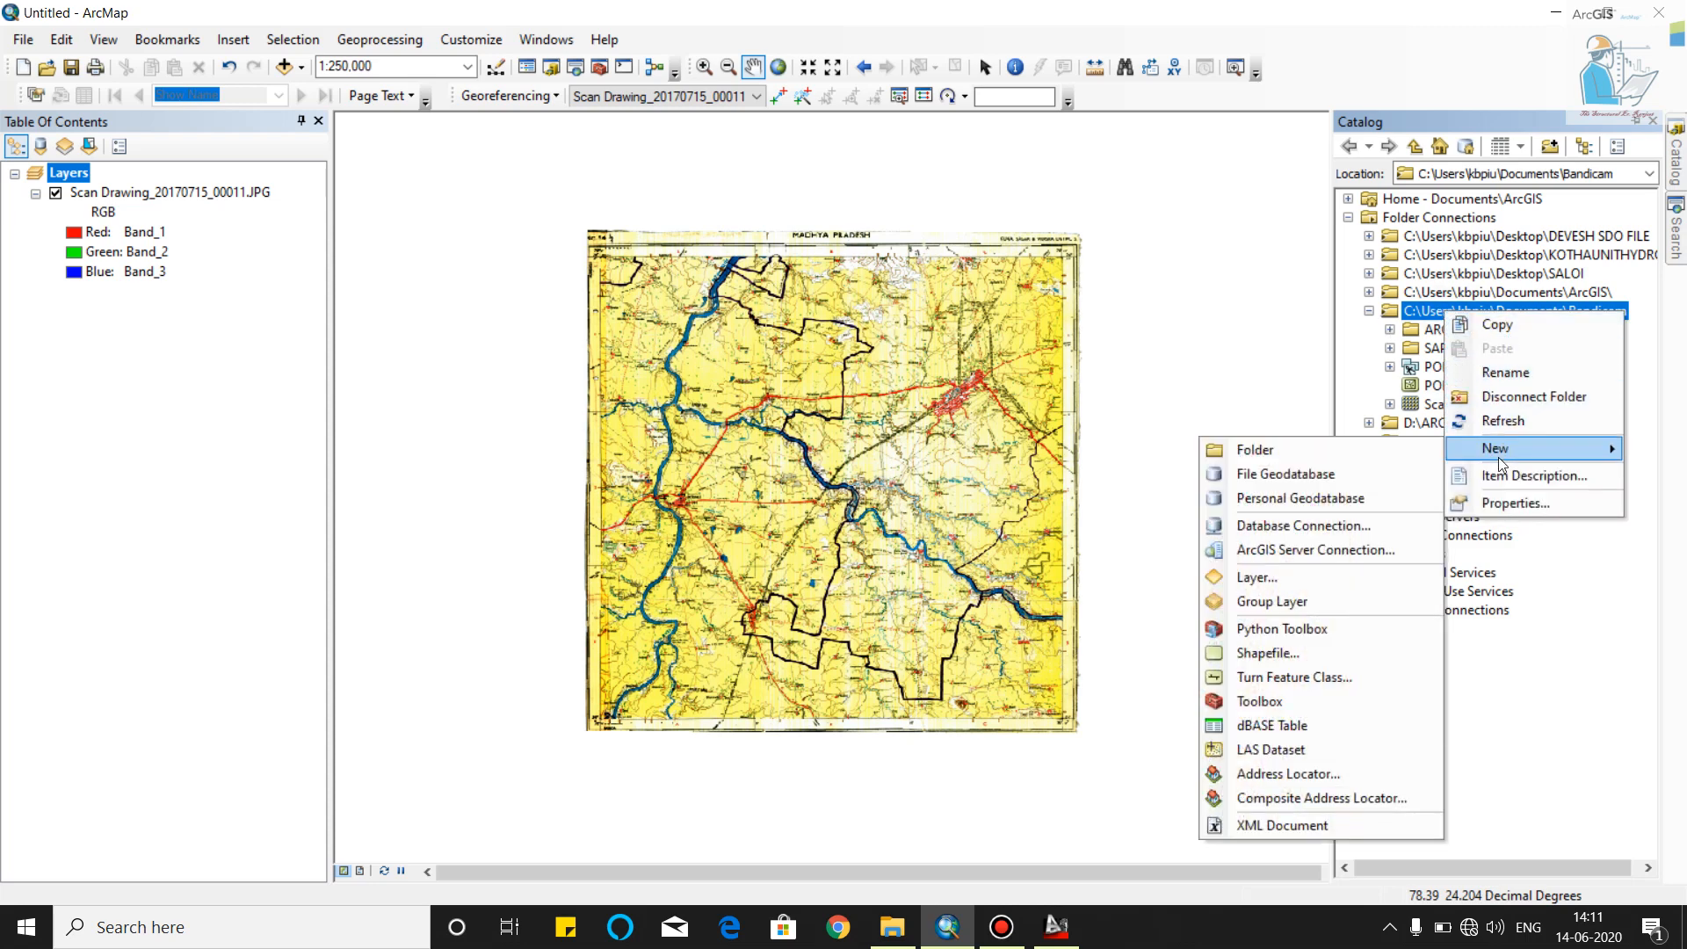
left_click(1278, 655)
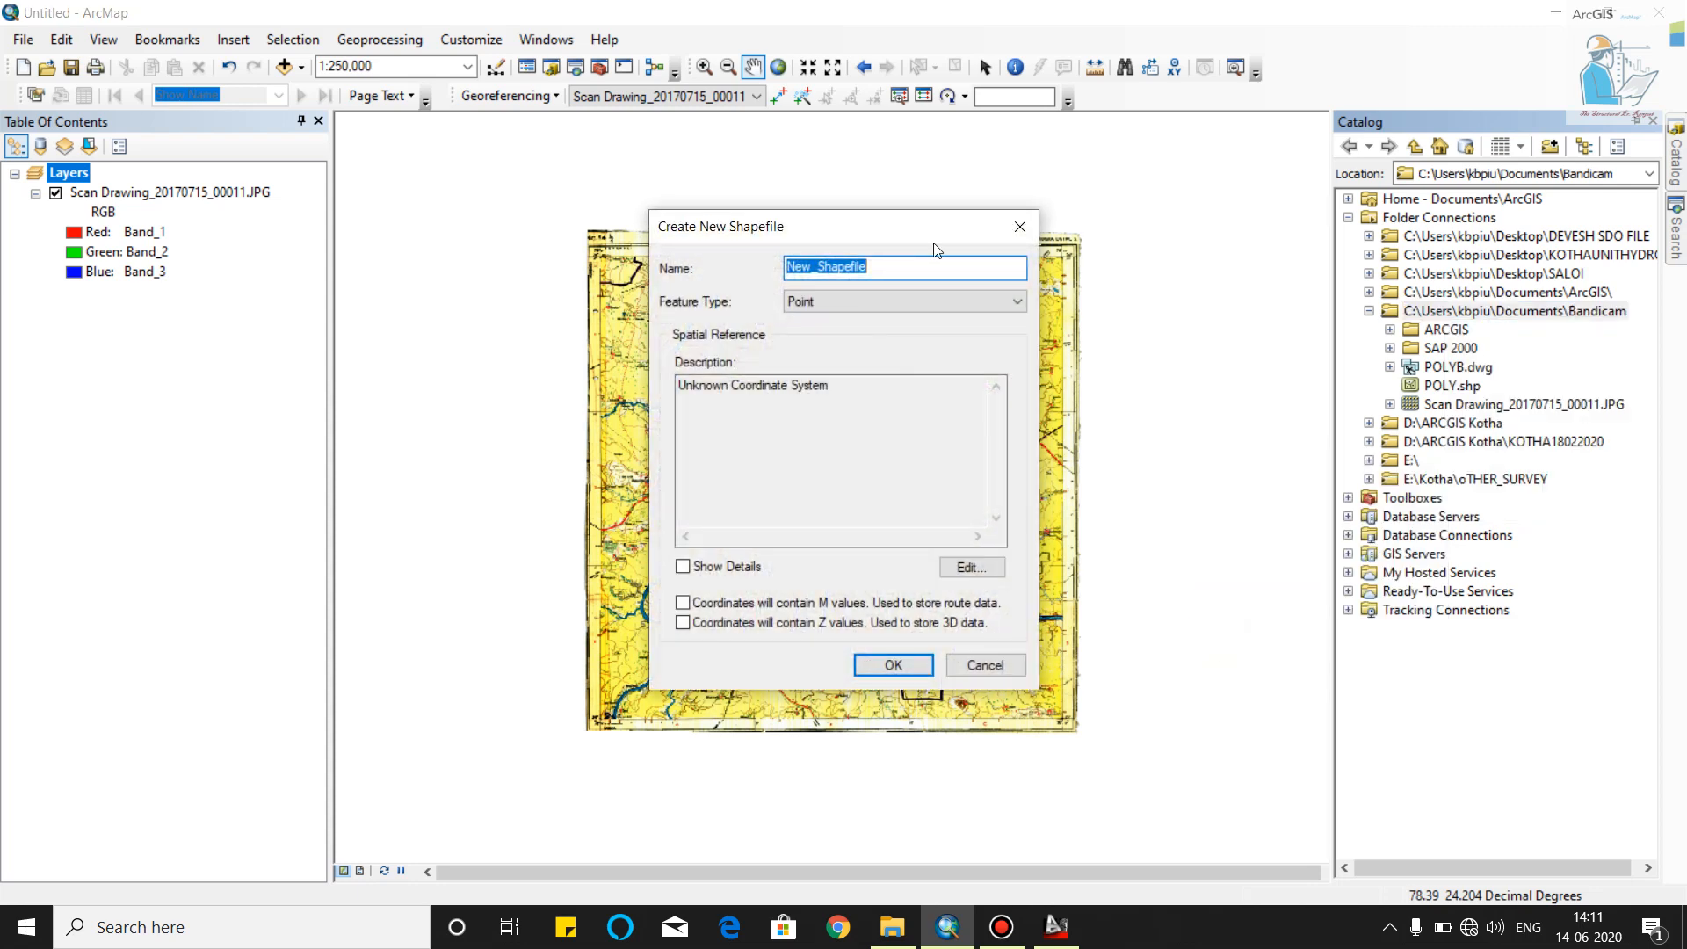
type("POLYGONBOUNDARY")
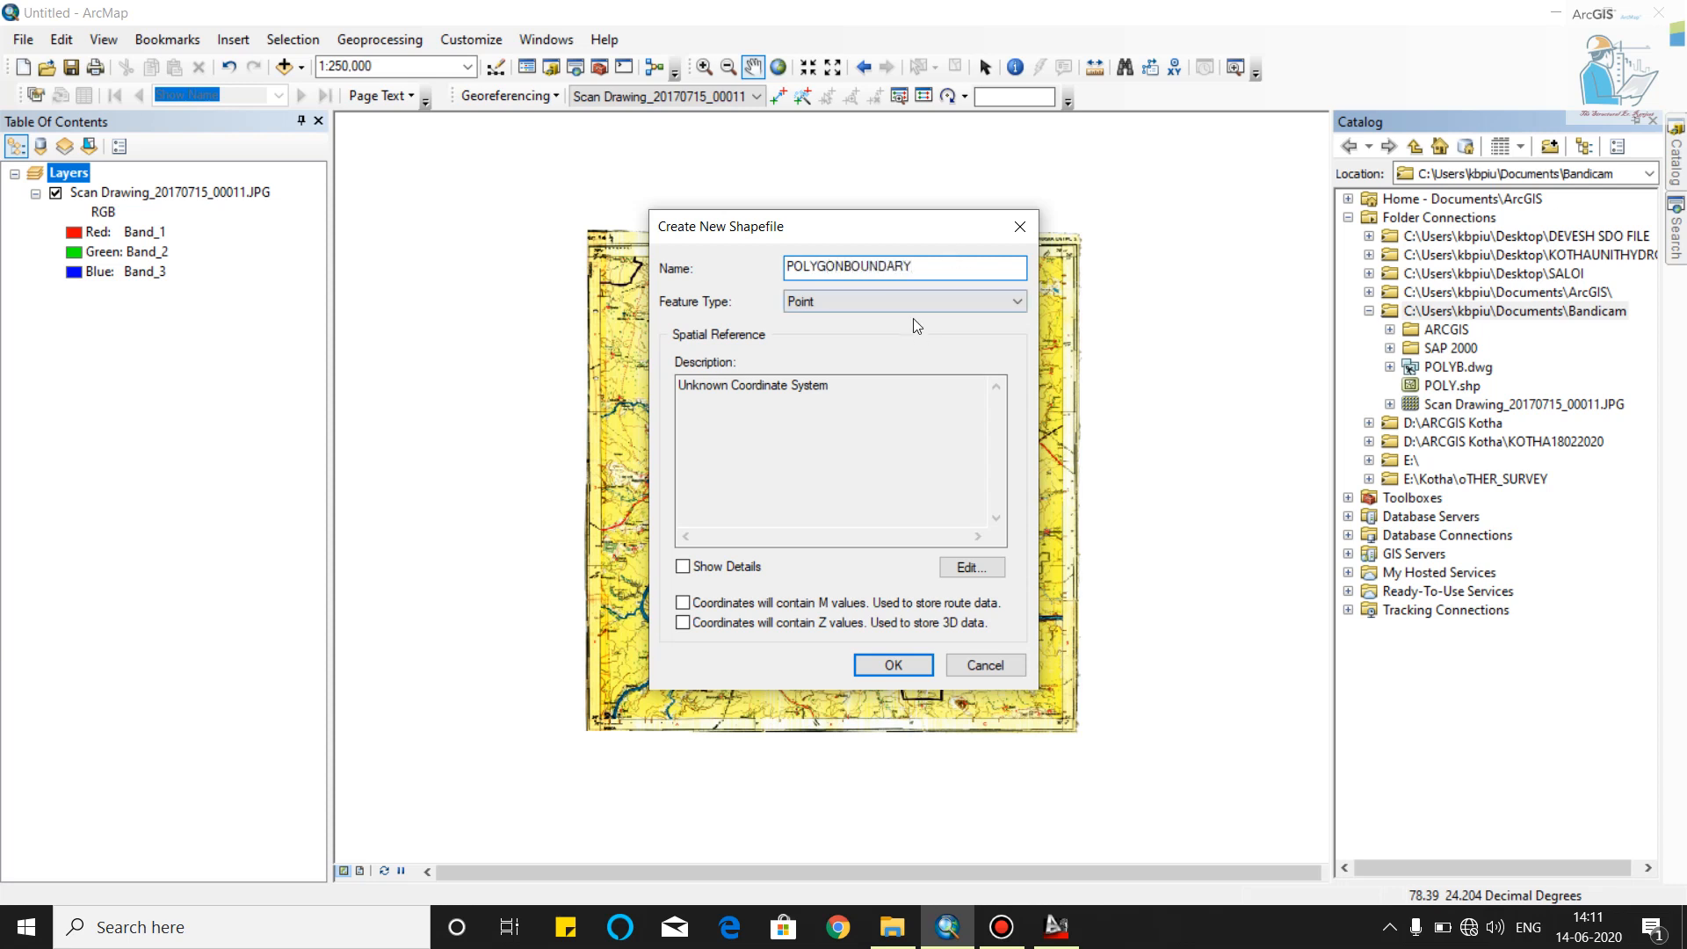
left_click(862, 303)
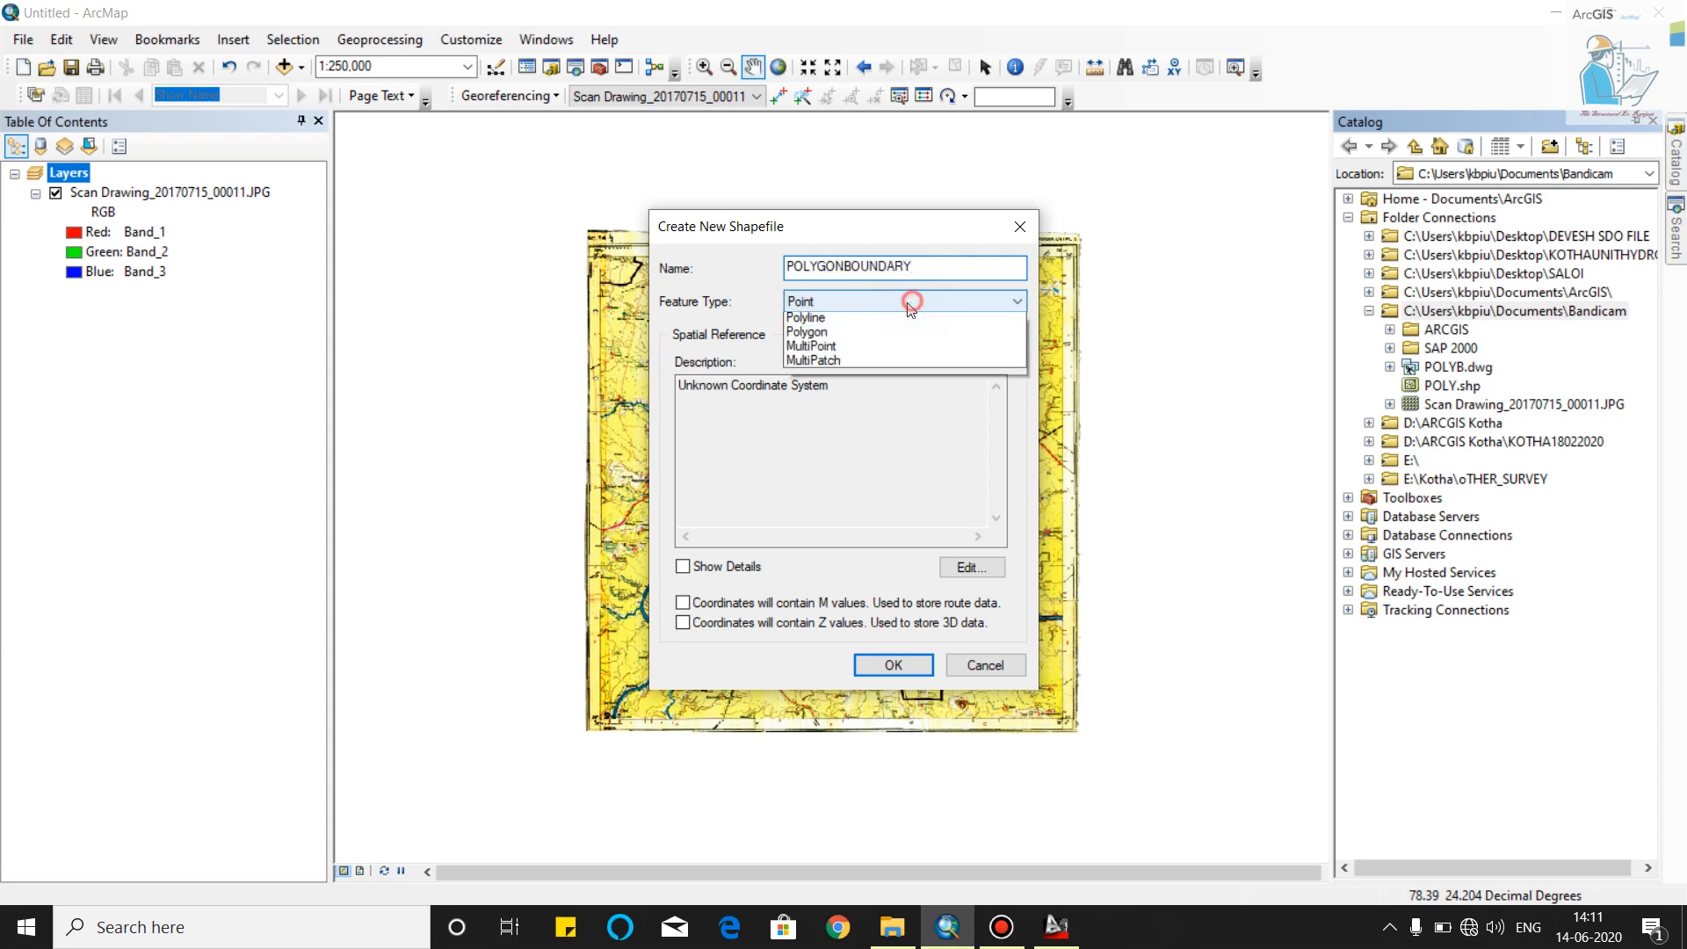
left_click(823, 349)
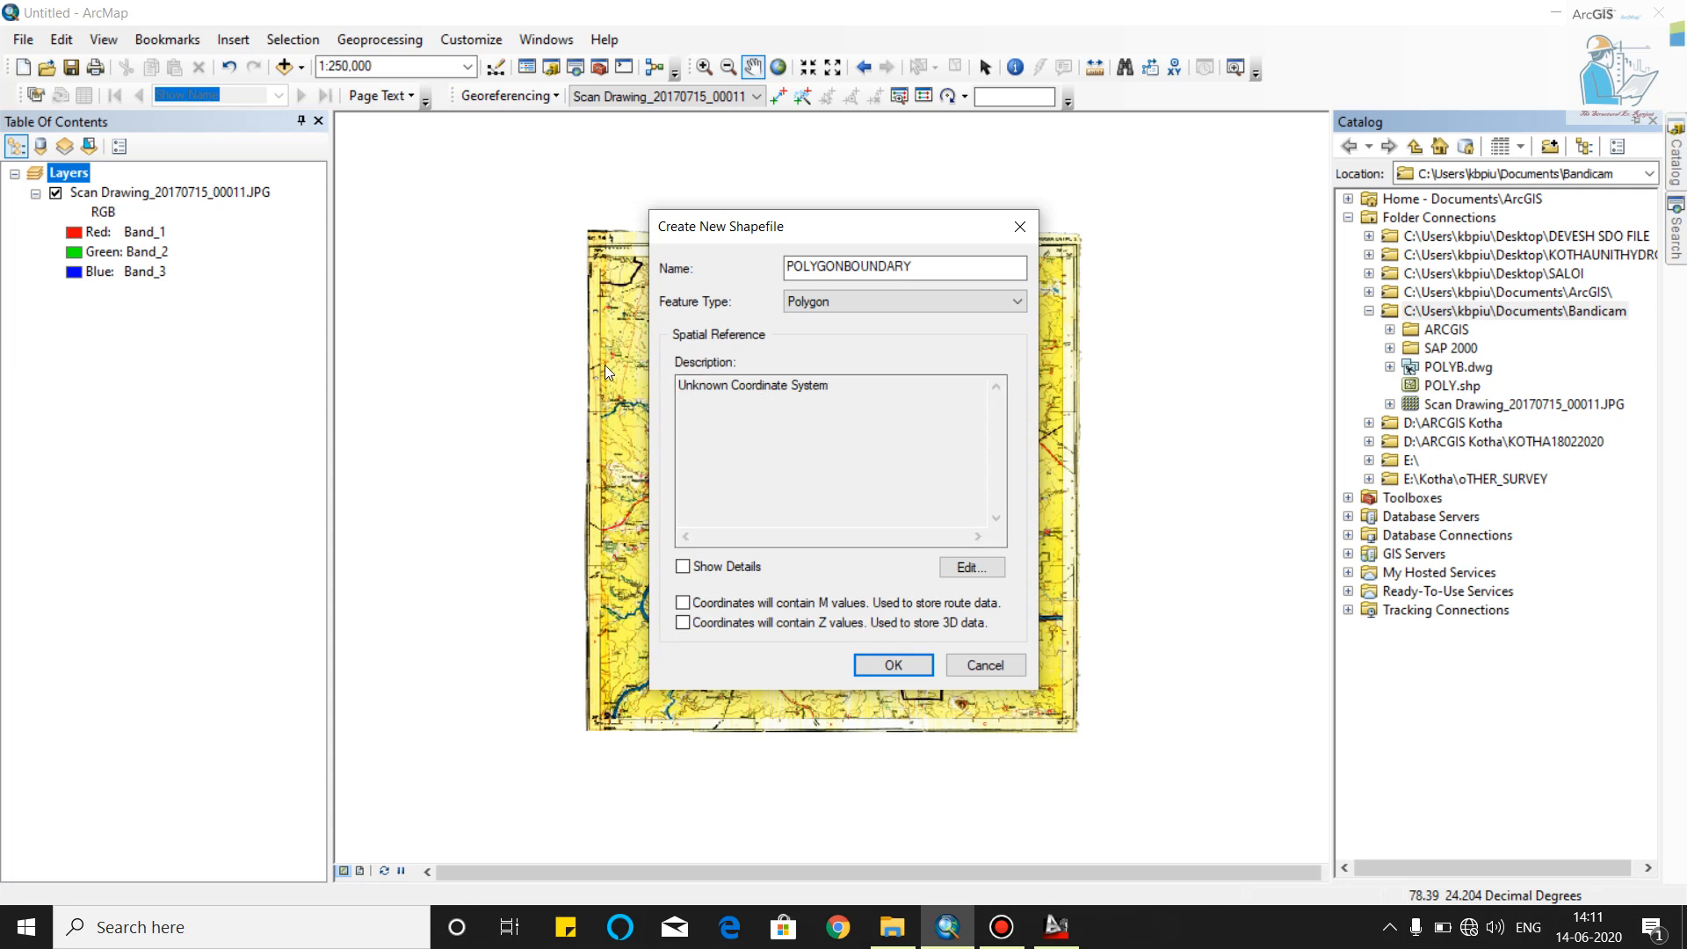
Assign the WGS 1984 geographic coordinate system to the new shapefile, show its details and create the shapefile
left_click(966, 568)
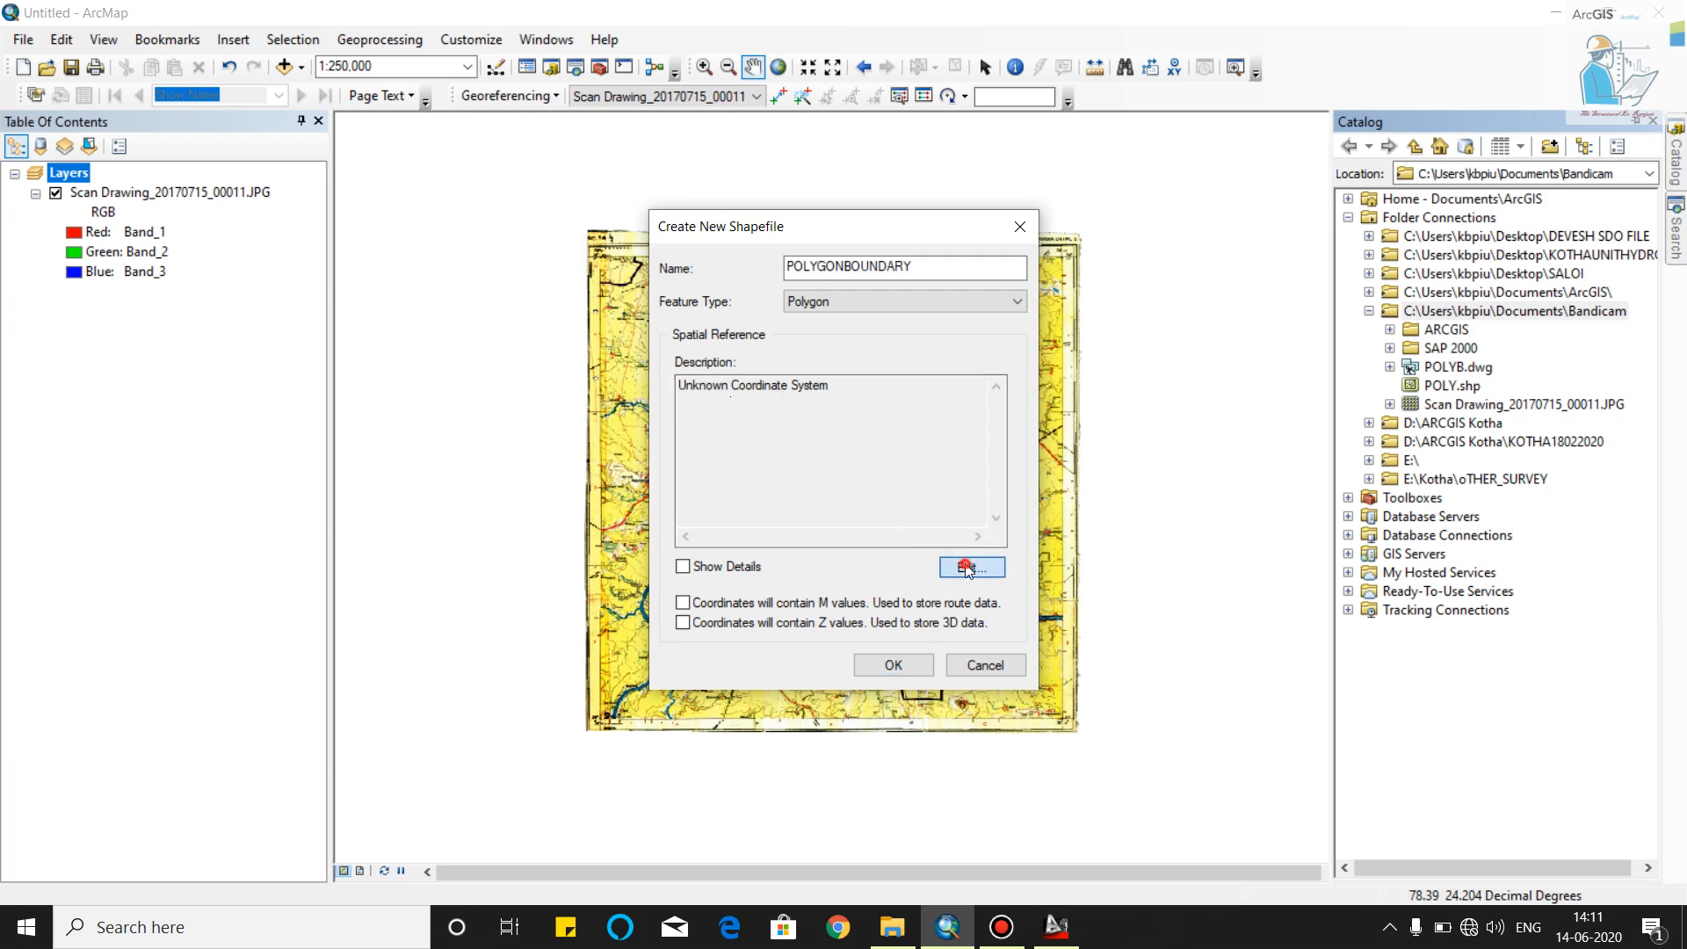
left_click(723, 297)
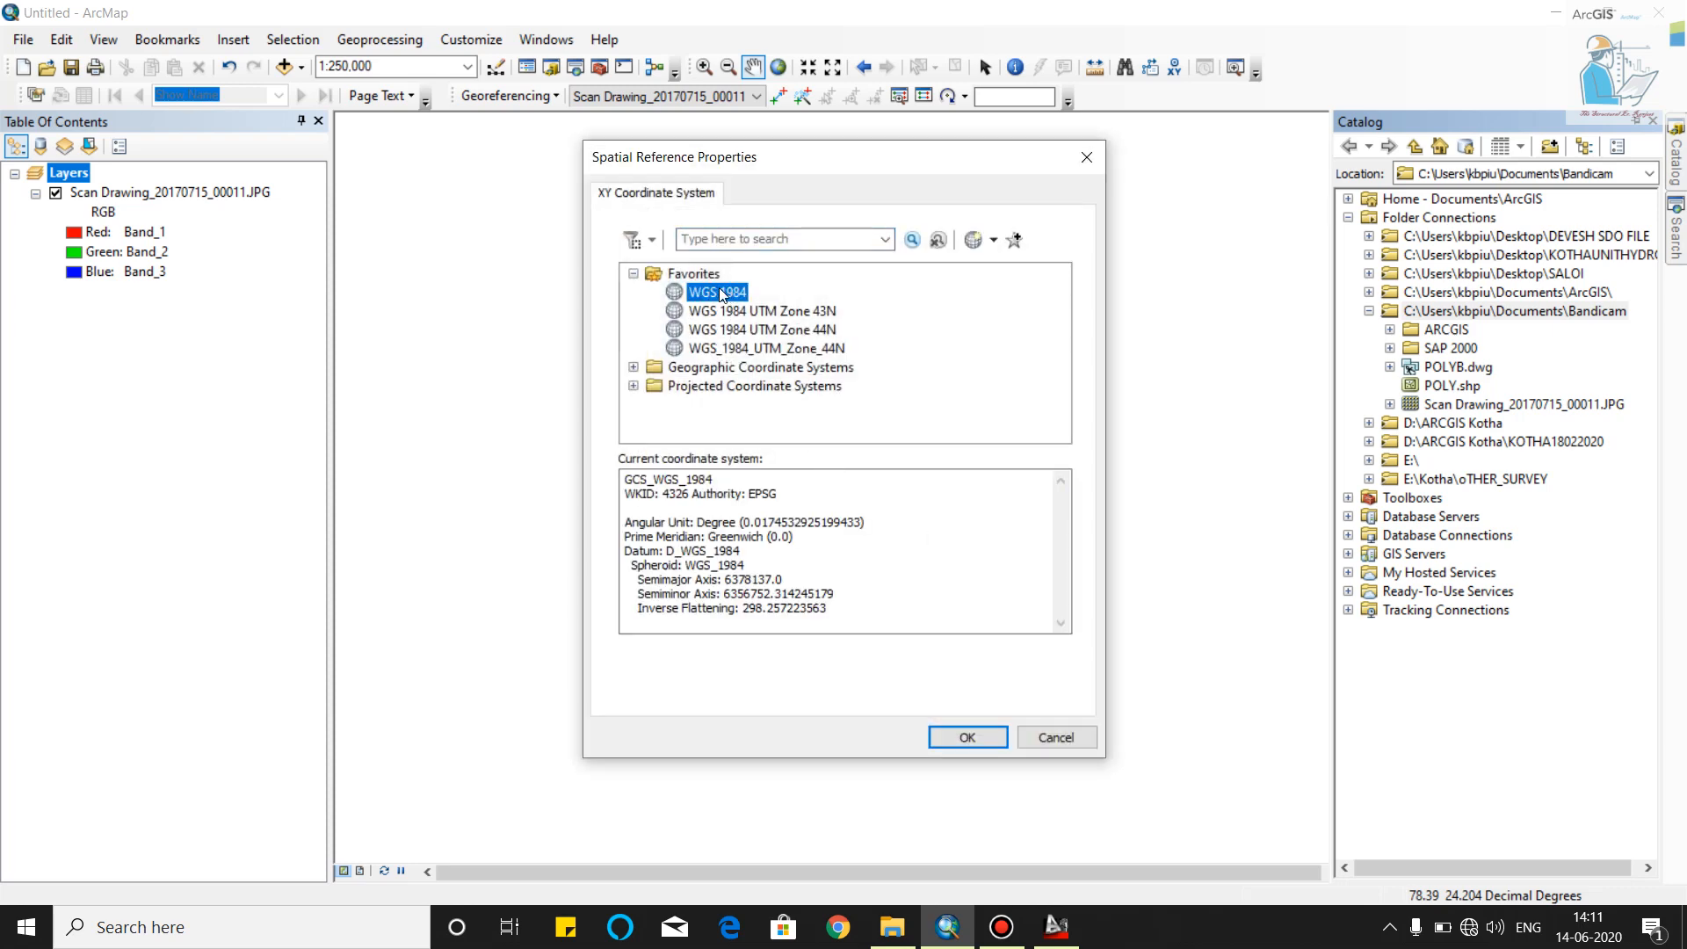
left_click(635, 368)
scroll(694, 371, "down", 3)
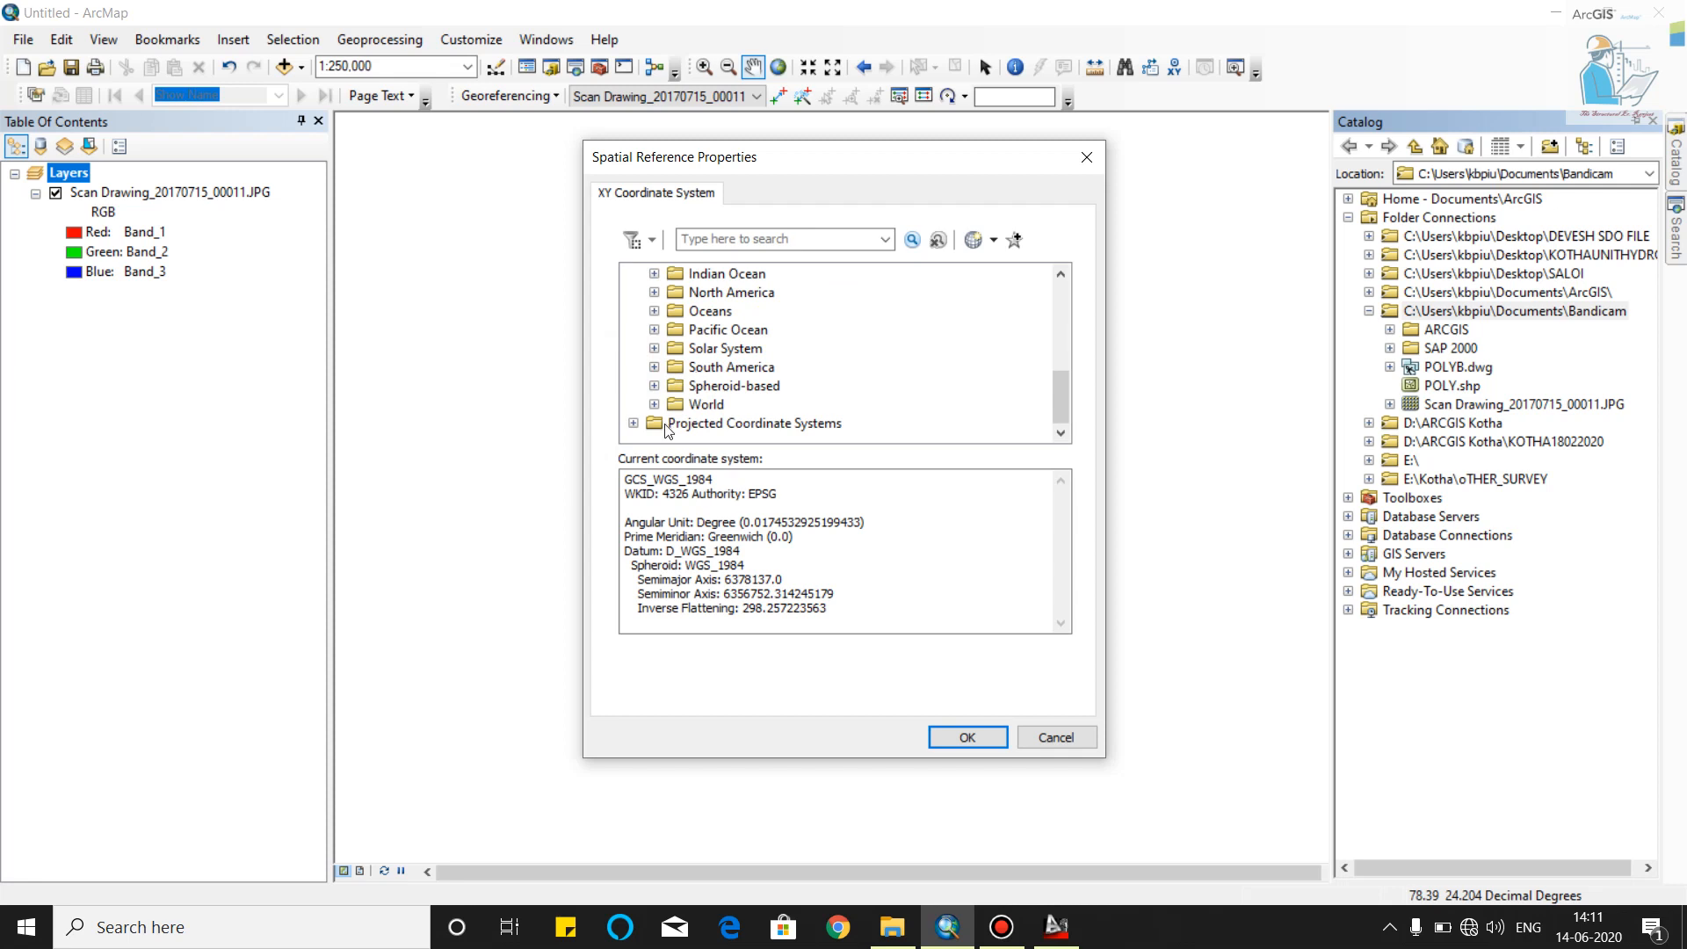
left_click(655, 403)
left_click(654, 275)
scroll(694, 352, "up", 10)
left_click(712, 293)
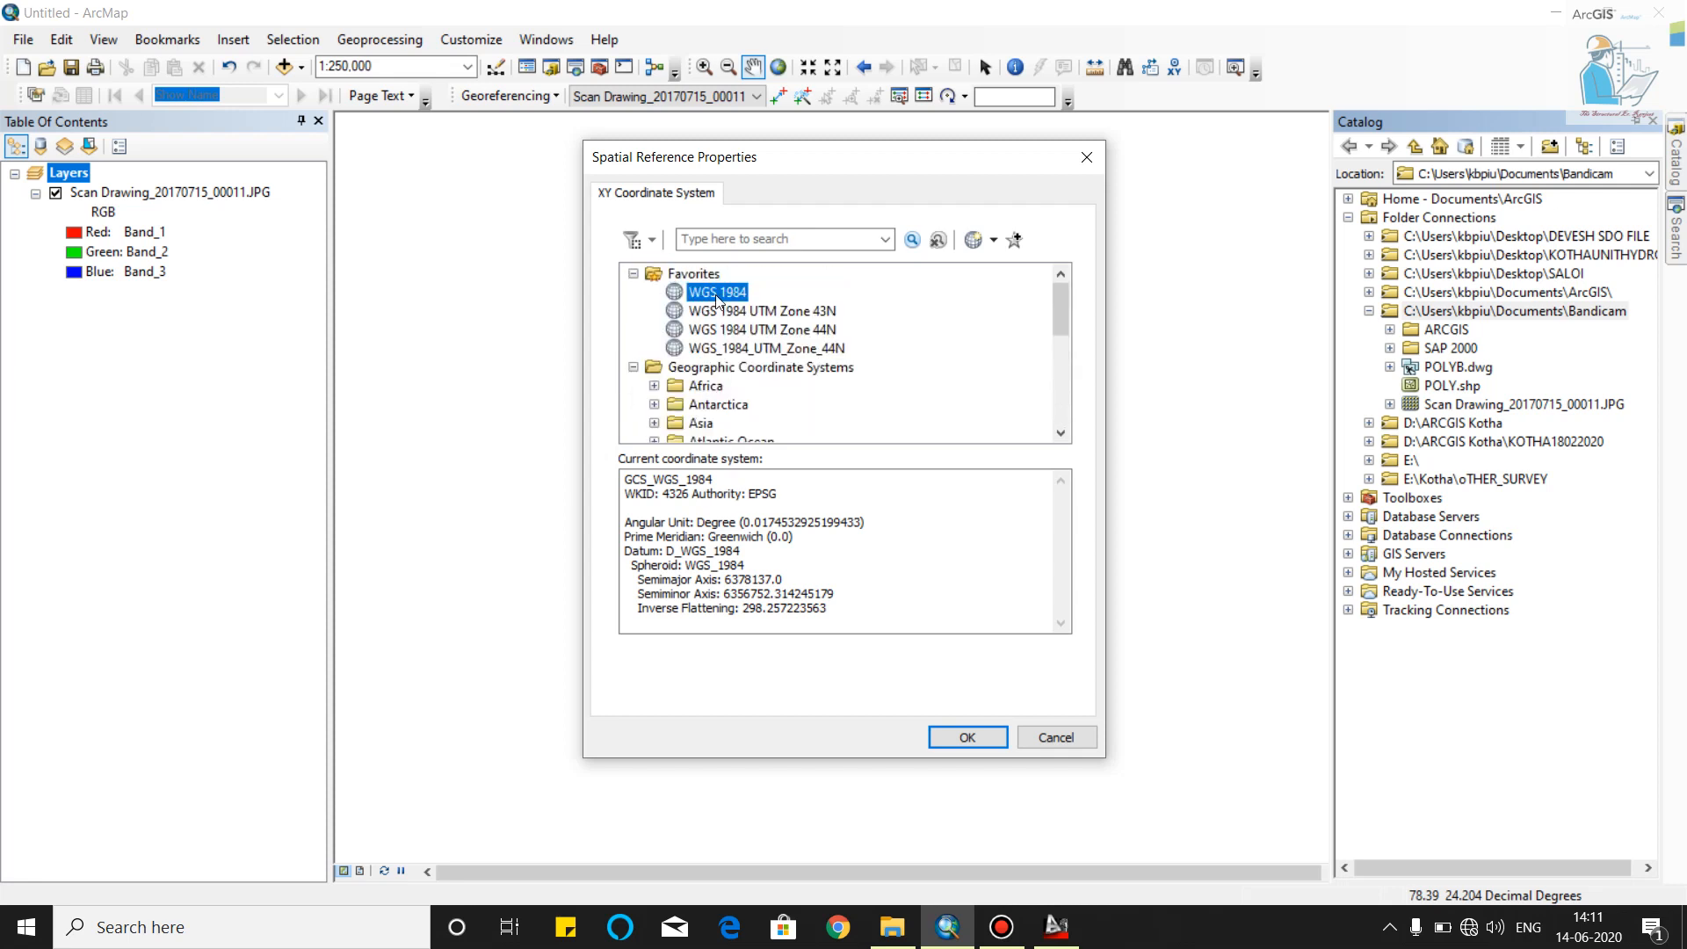
left_click(966, 737)
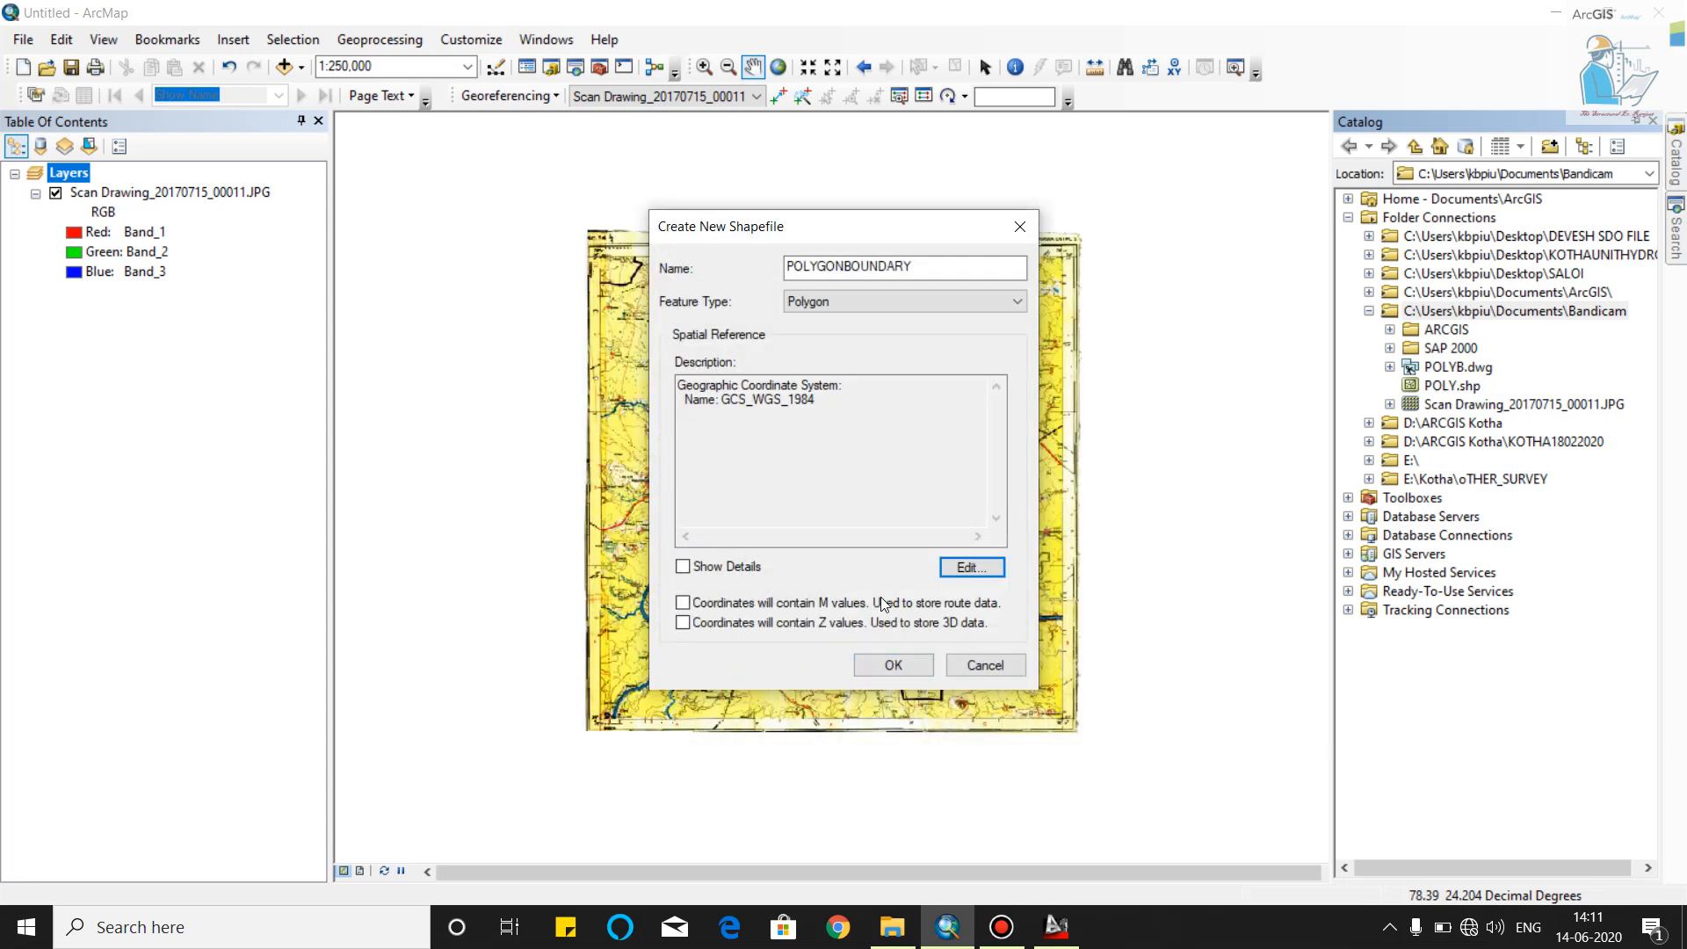
left_click(683, 566)
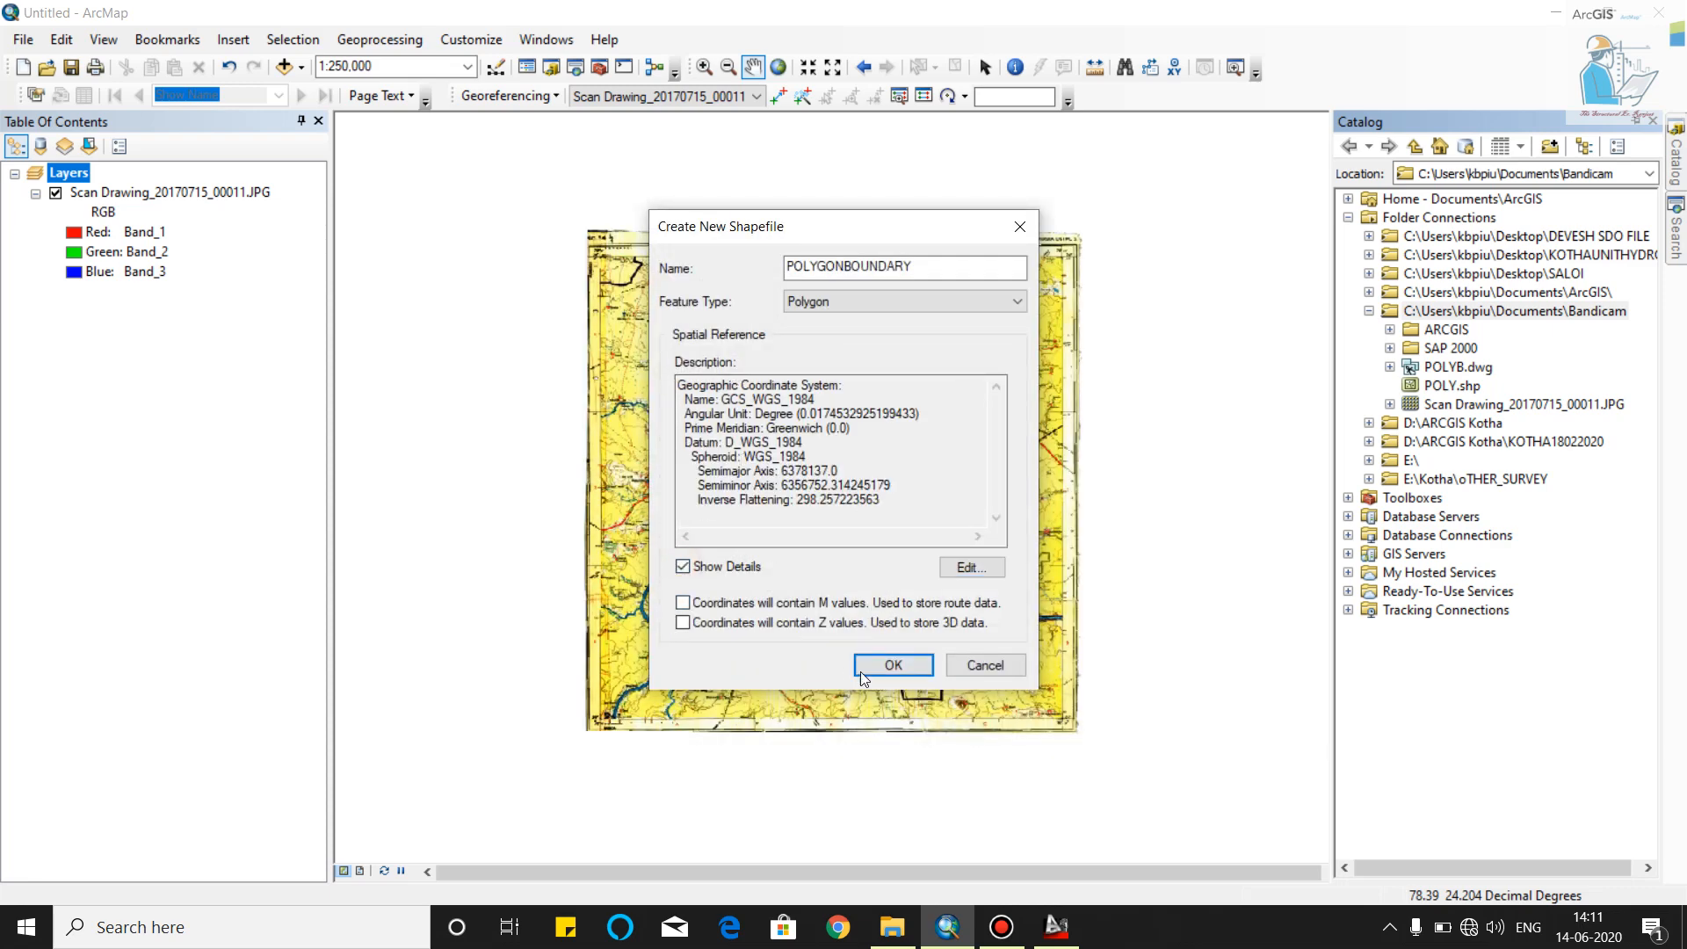
left_click(894, 668)
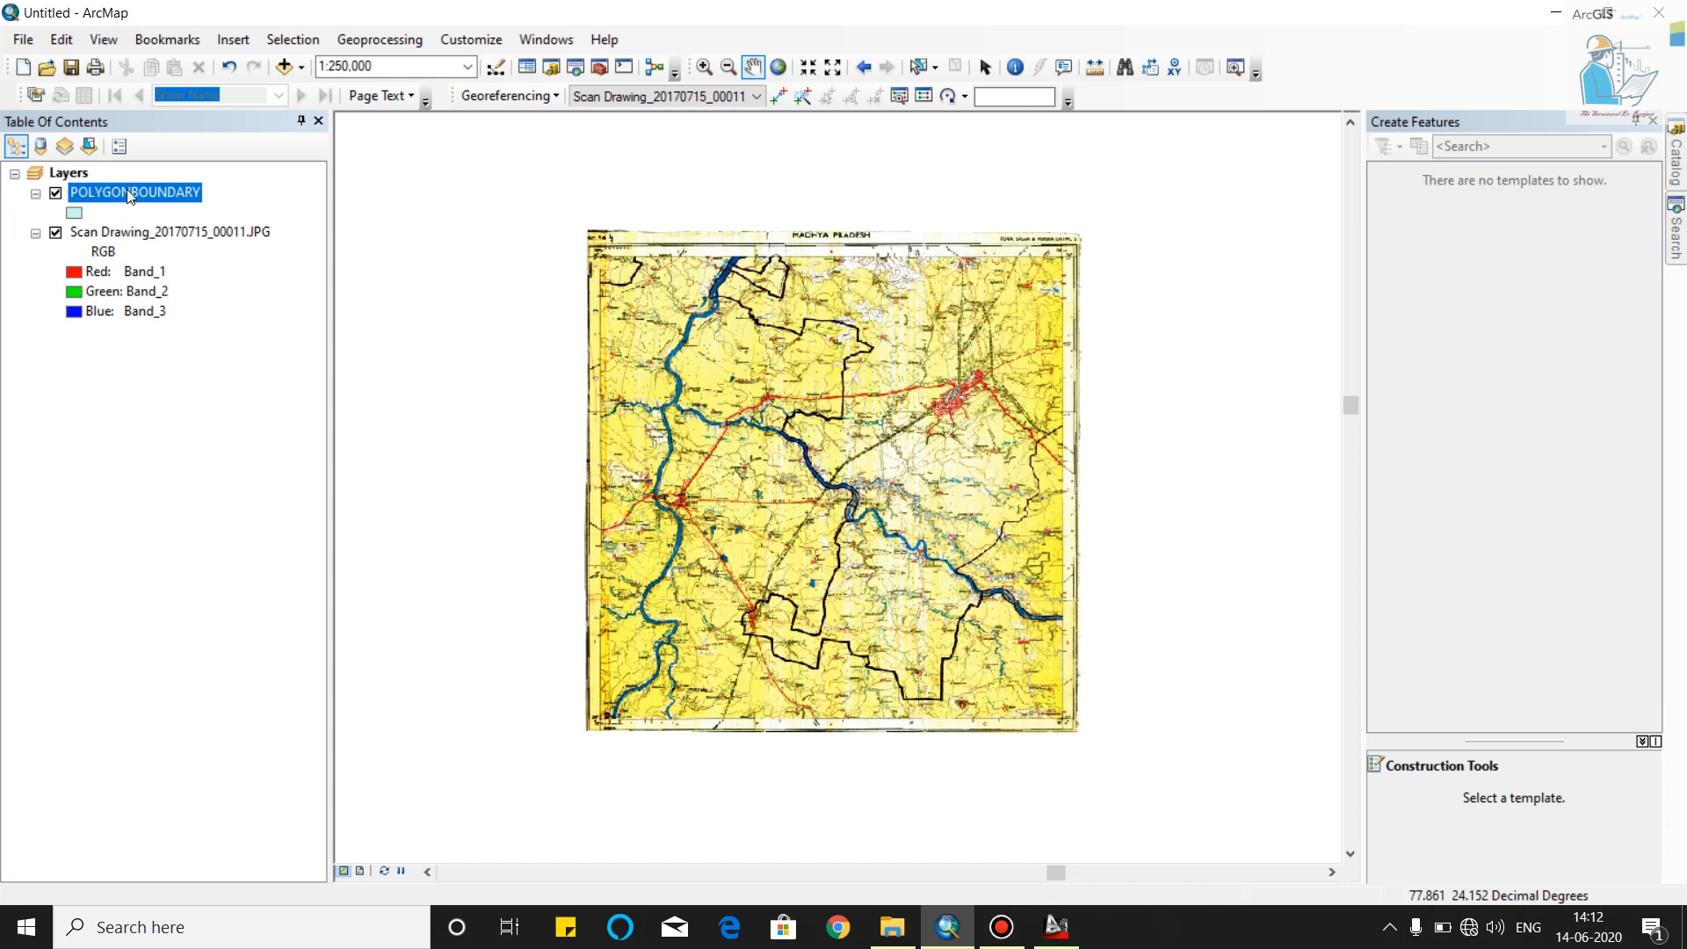
left_click(117, 233)
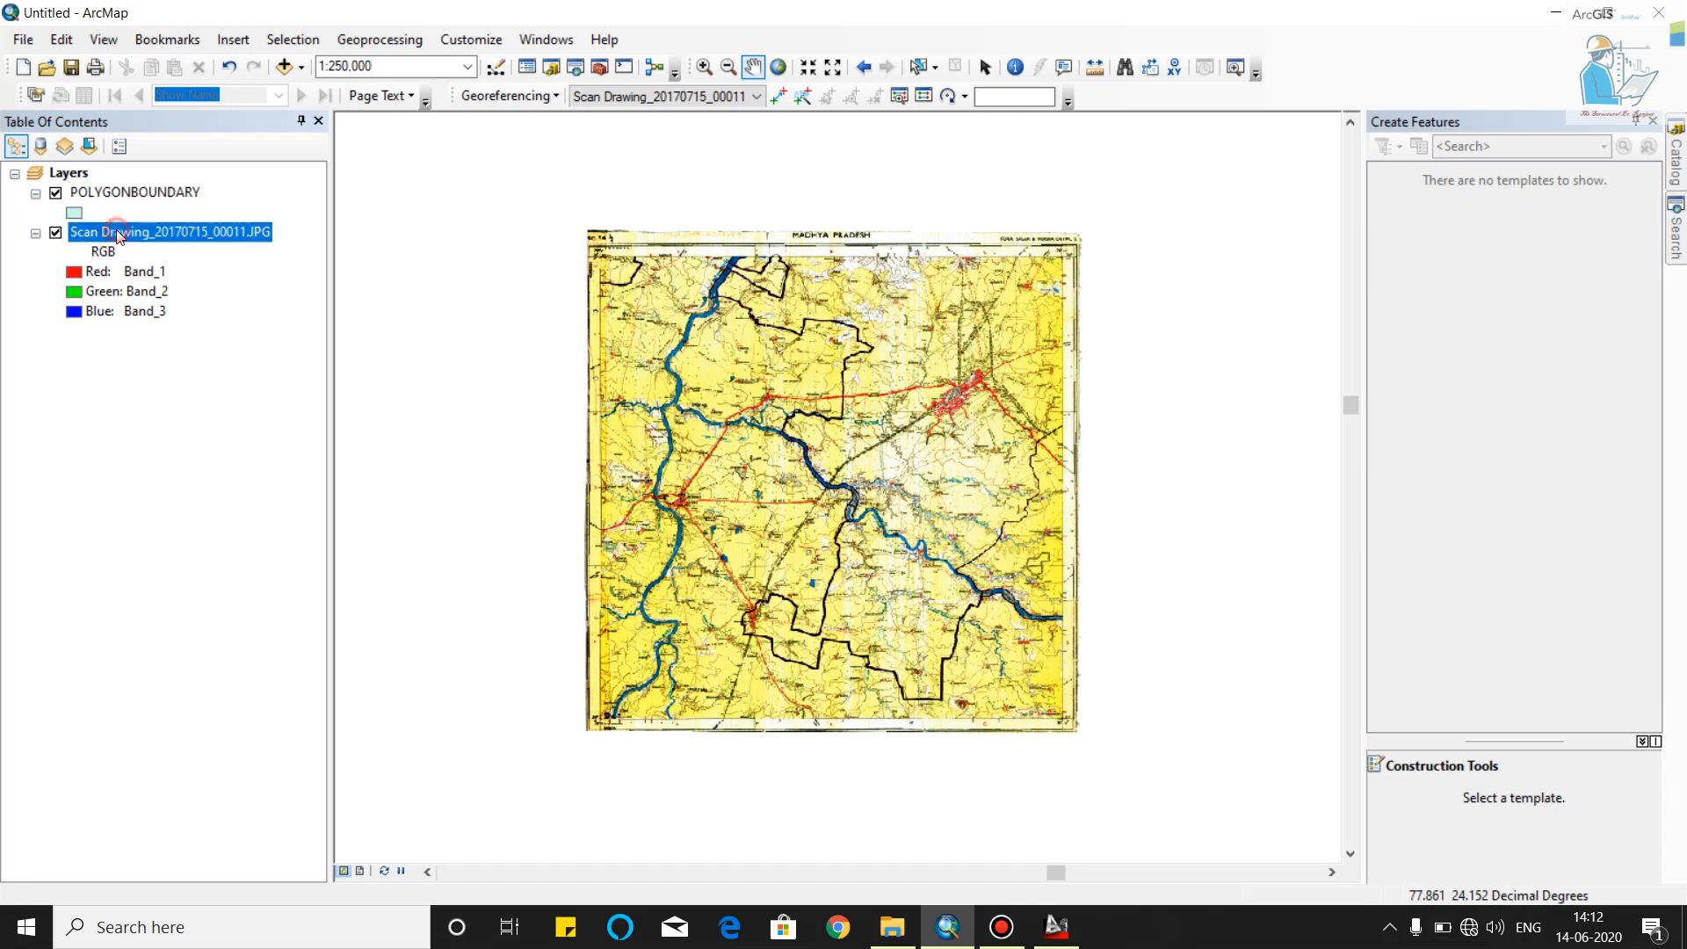
left_click(116, 191)
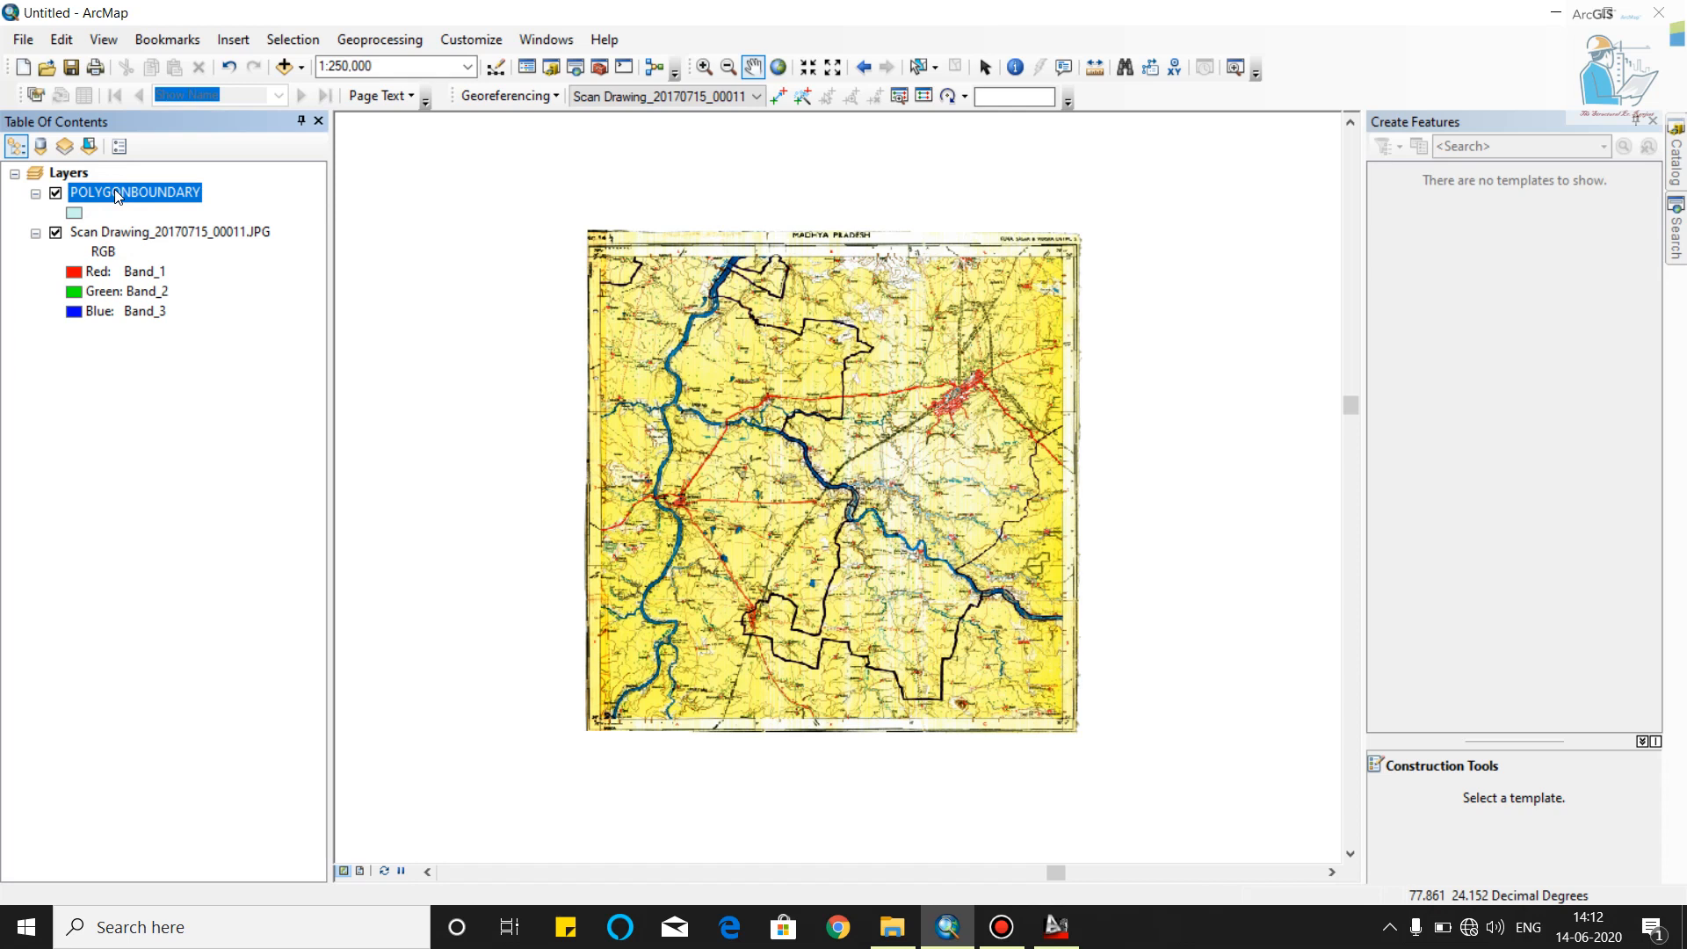
left_click(115, 234)
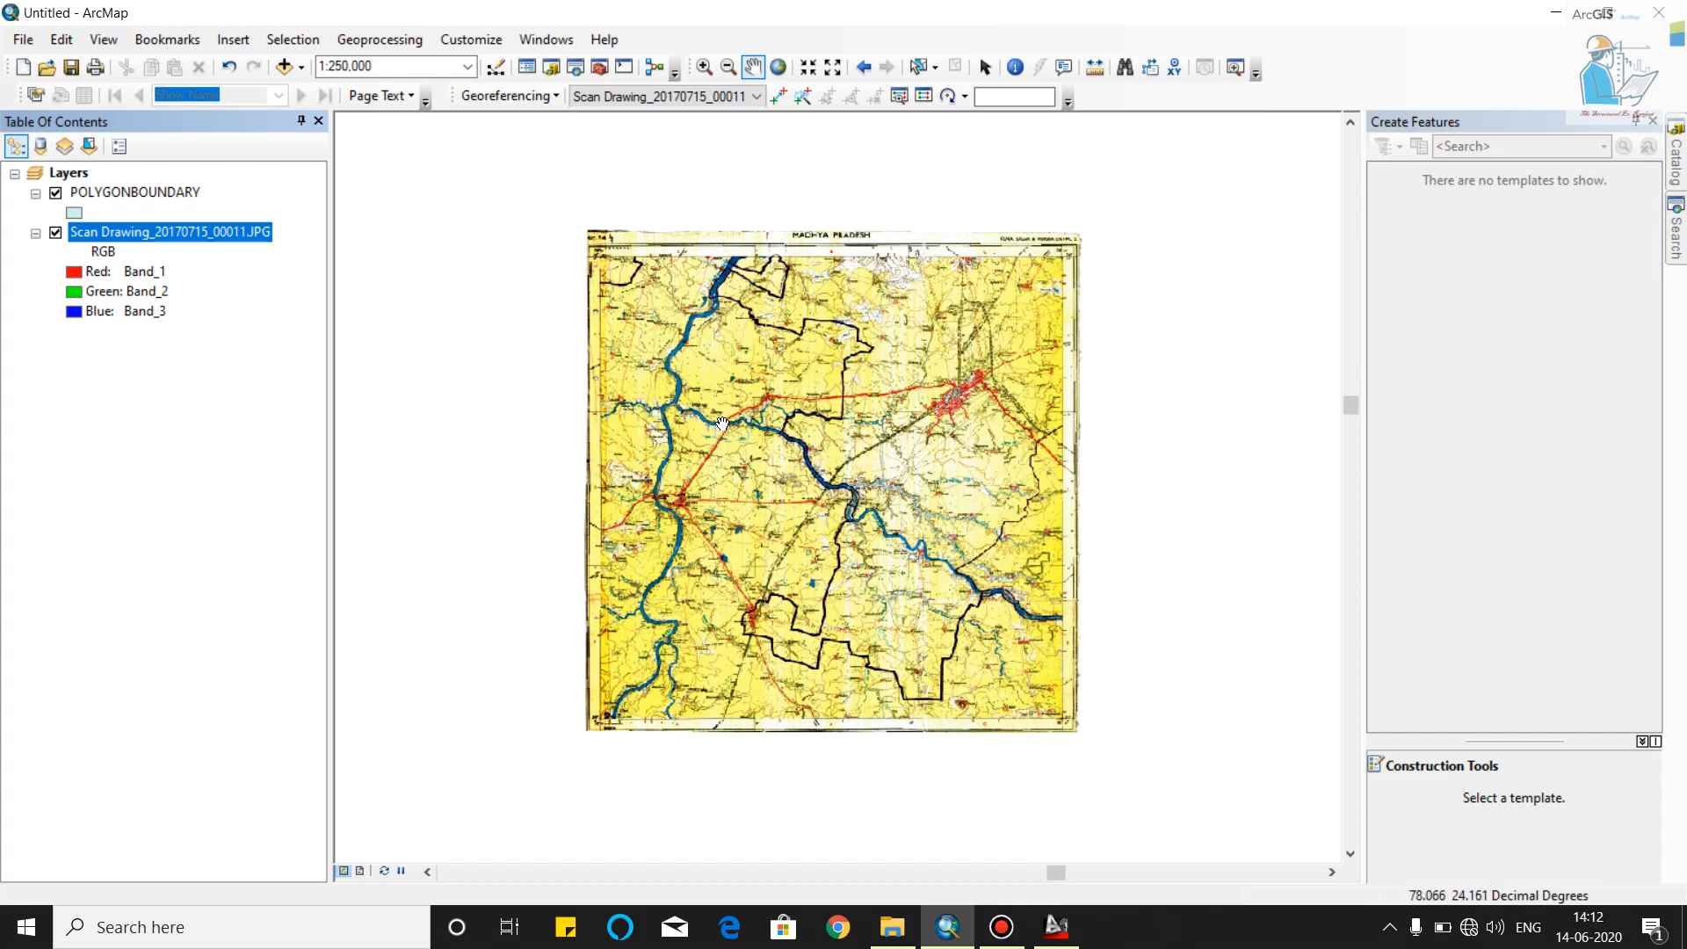
Change the POLYGONBOUNDARY layer's symbol to Hollow with an outline width of 2 and a red outline color
left_click(76, 212)
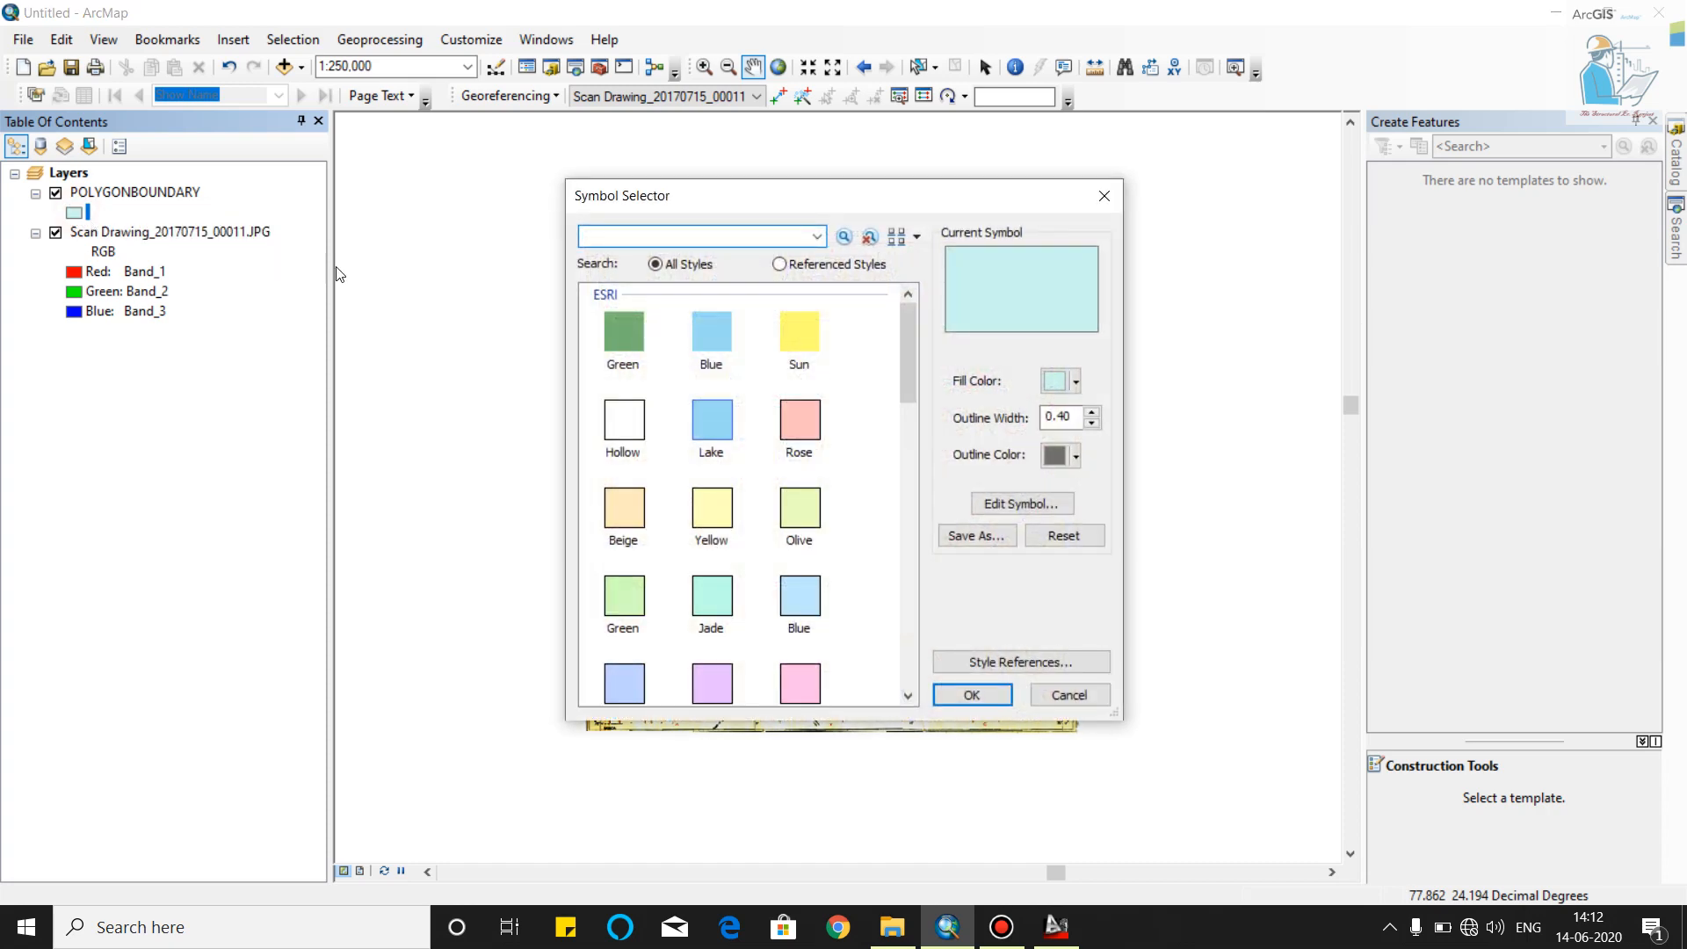
left_click(626, 426)
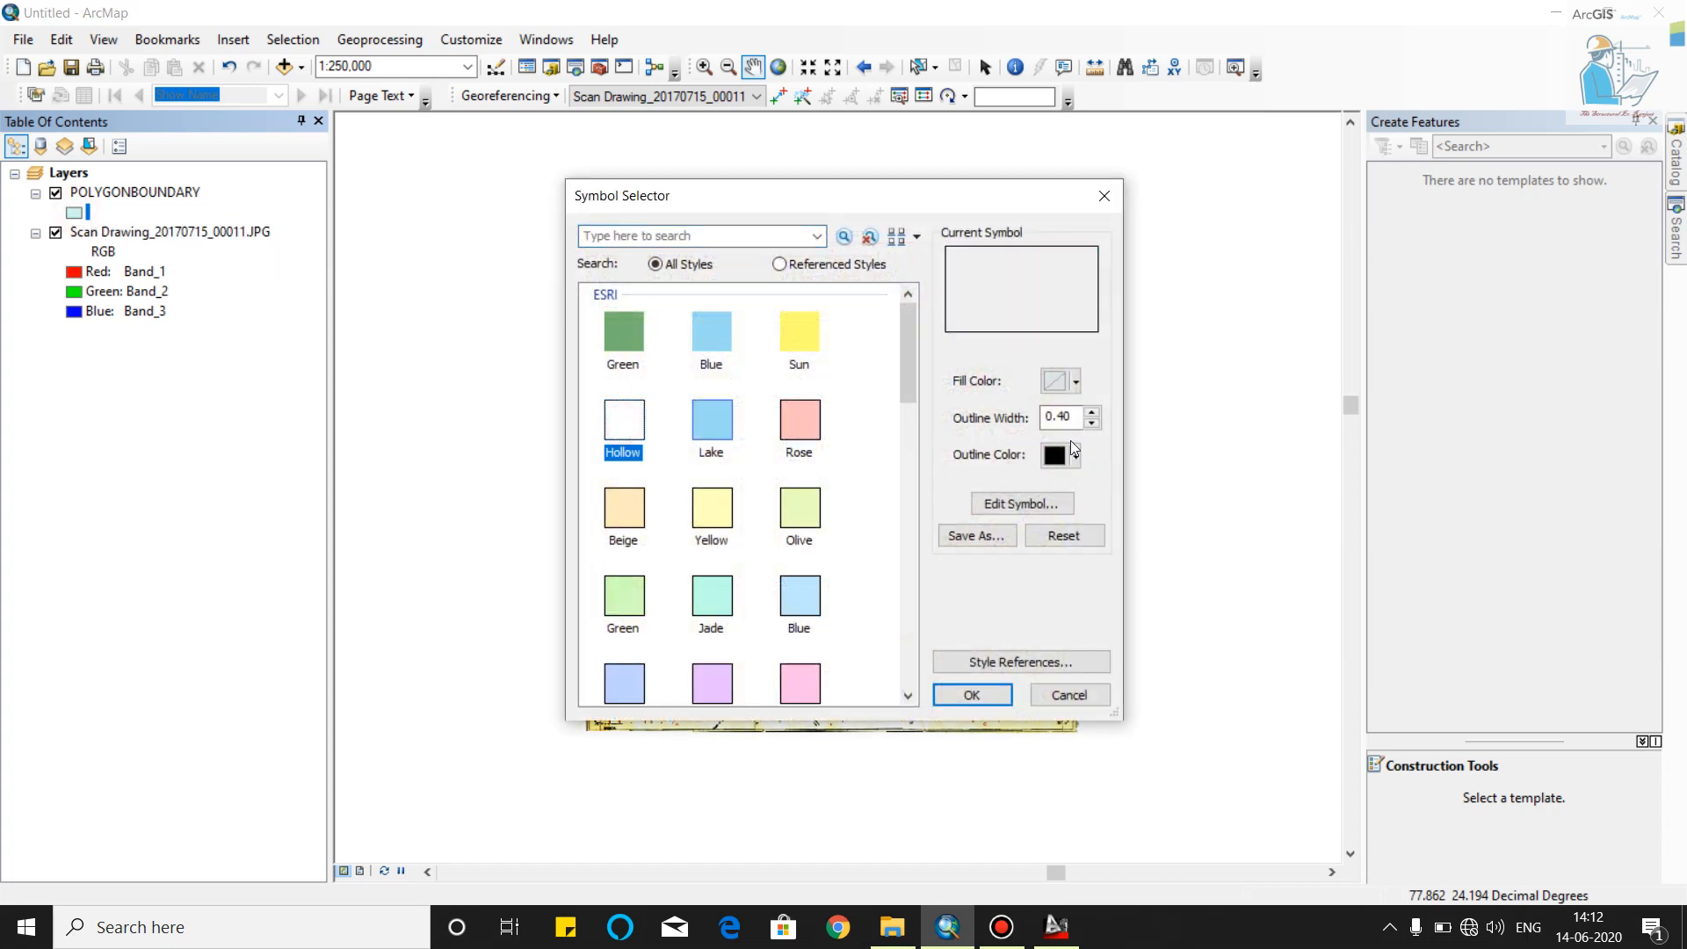
left_click(1093, 412)
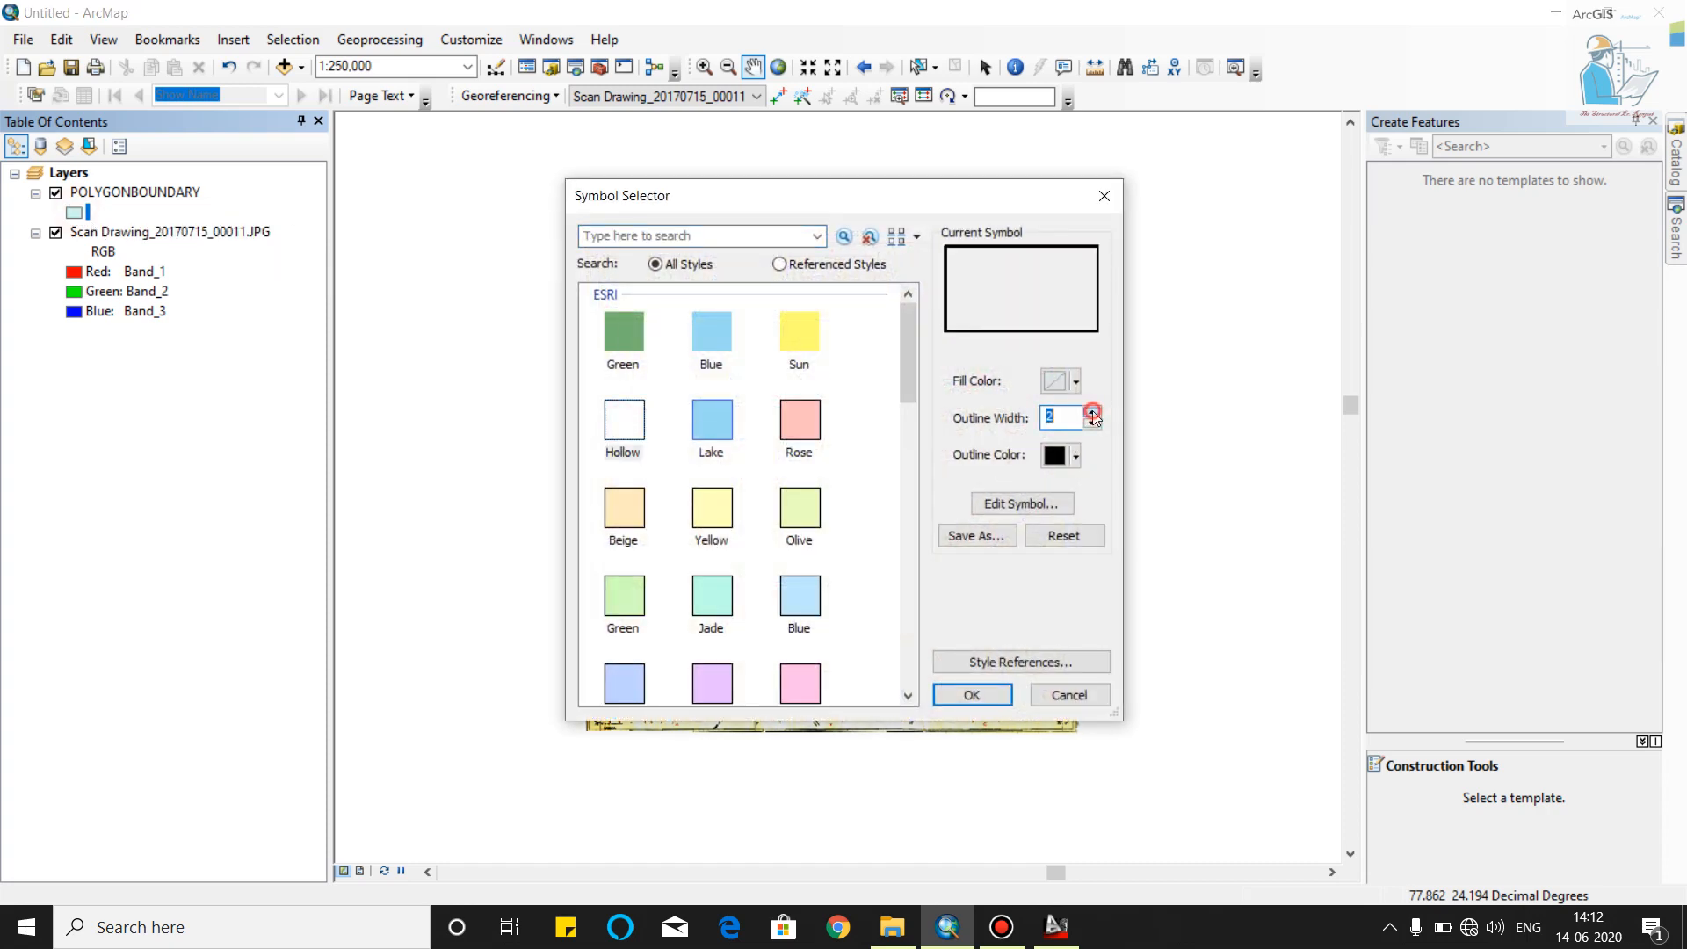
left_click(1062, 470)
left_click(1064, 554)
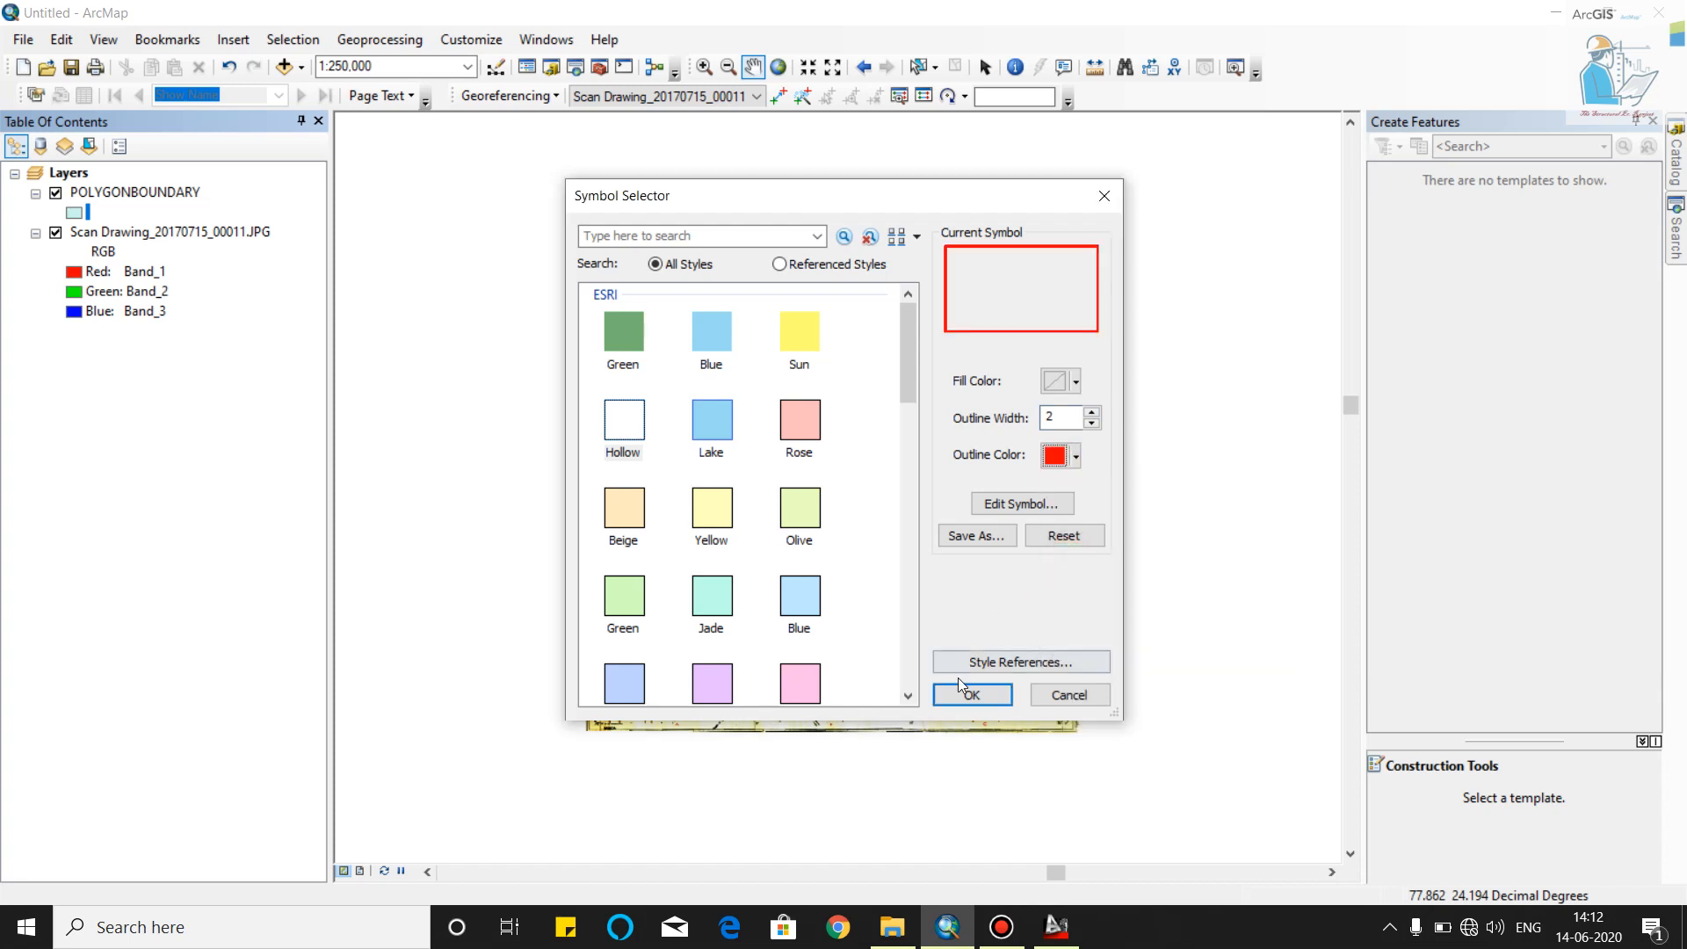
left_click(964, 695)
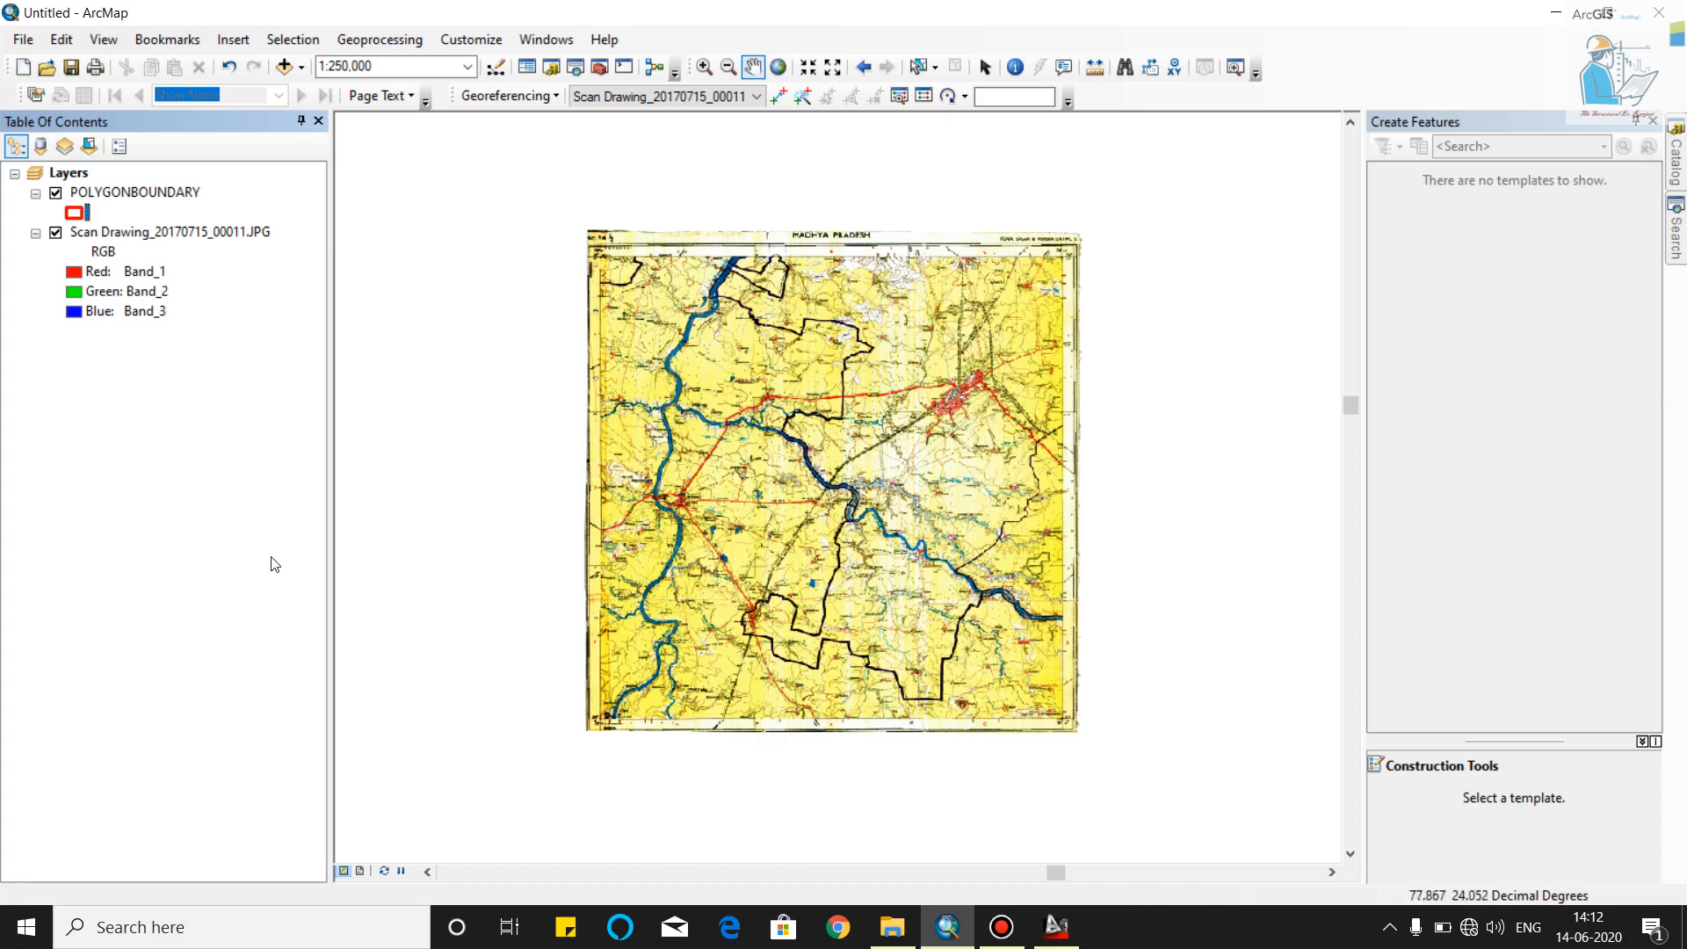
Turn off the visibility of the red band (Band_1) in the scanned map image
scroll(619, 224, "down", 5)
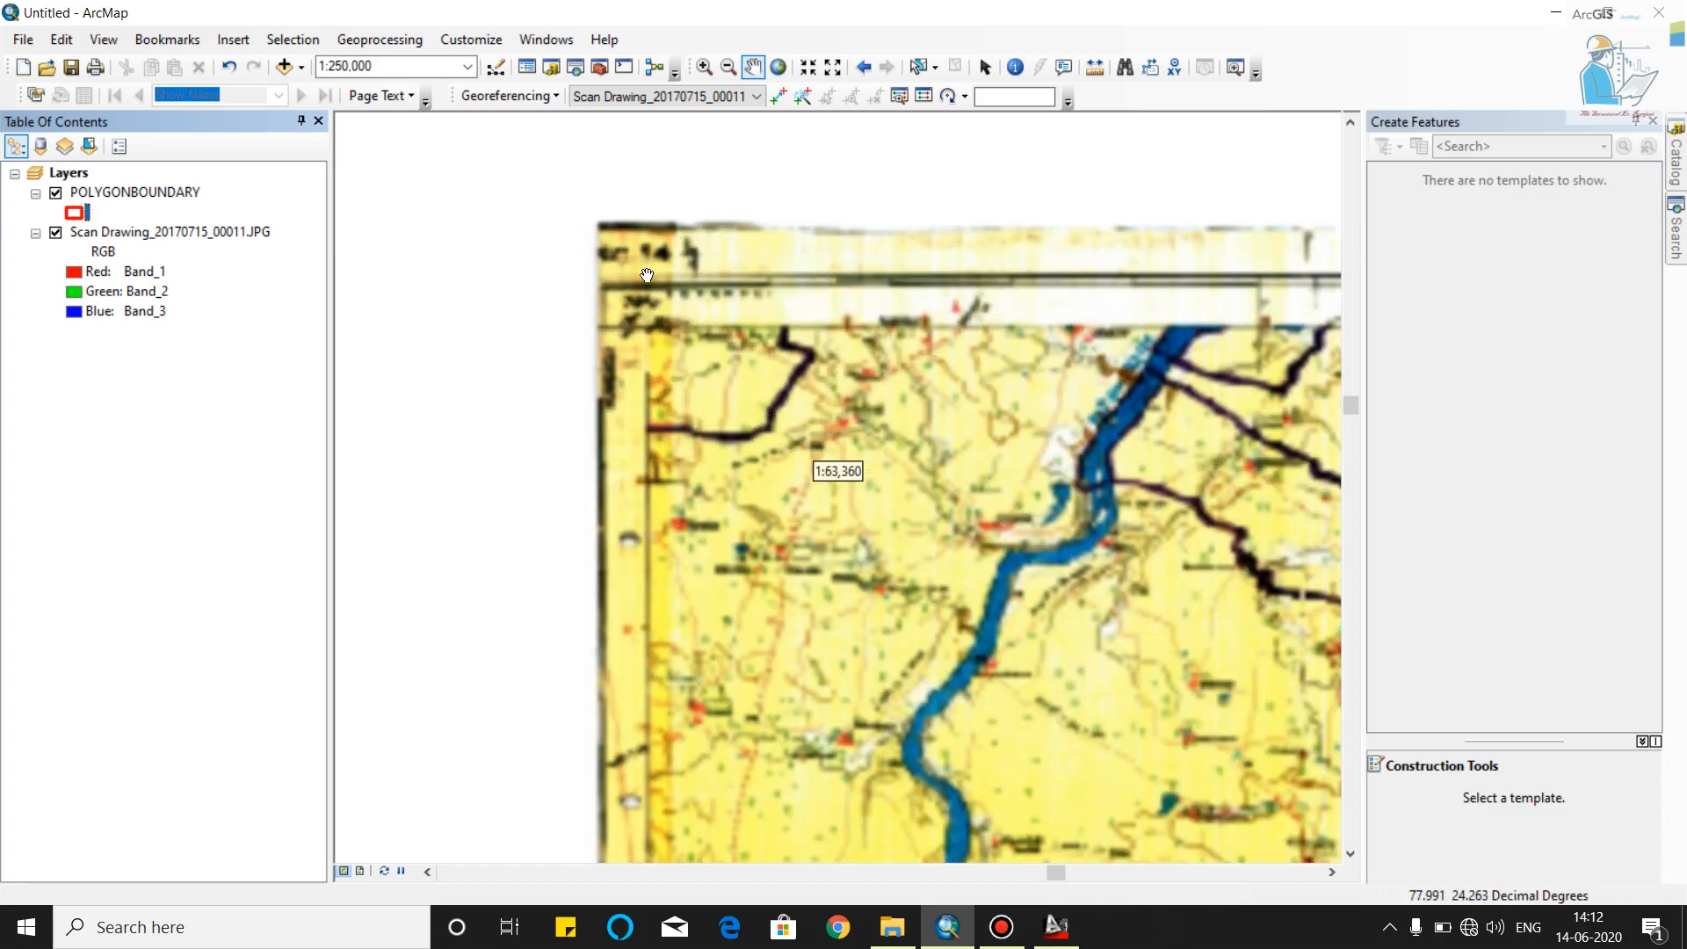
scroll(626, 314, "down", 1)
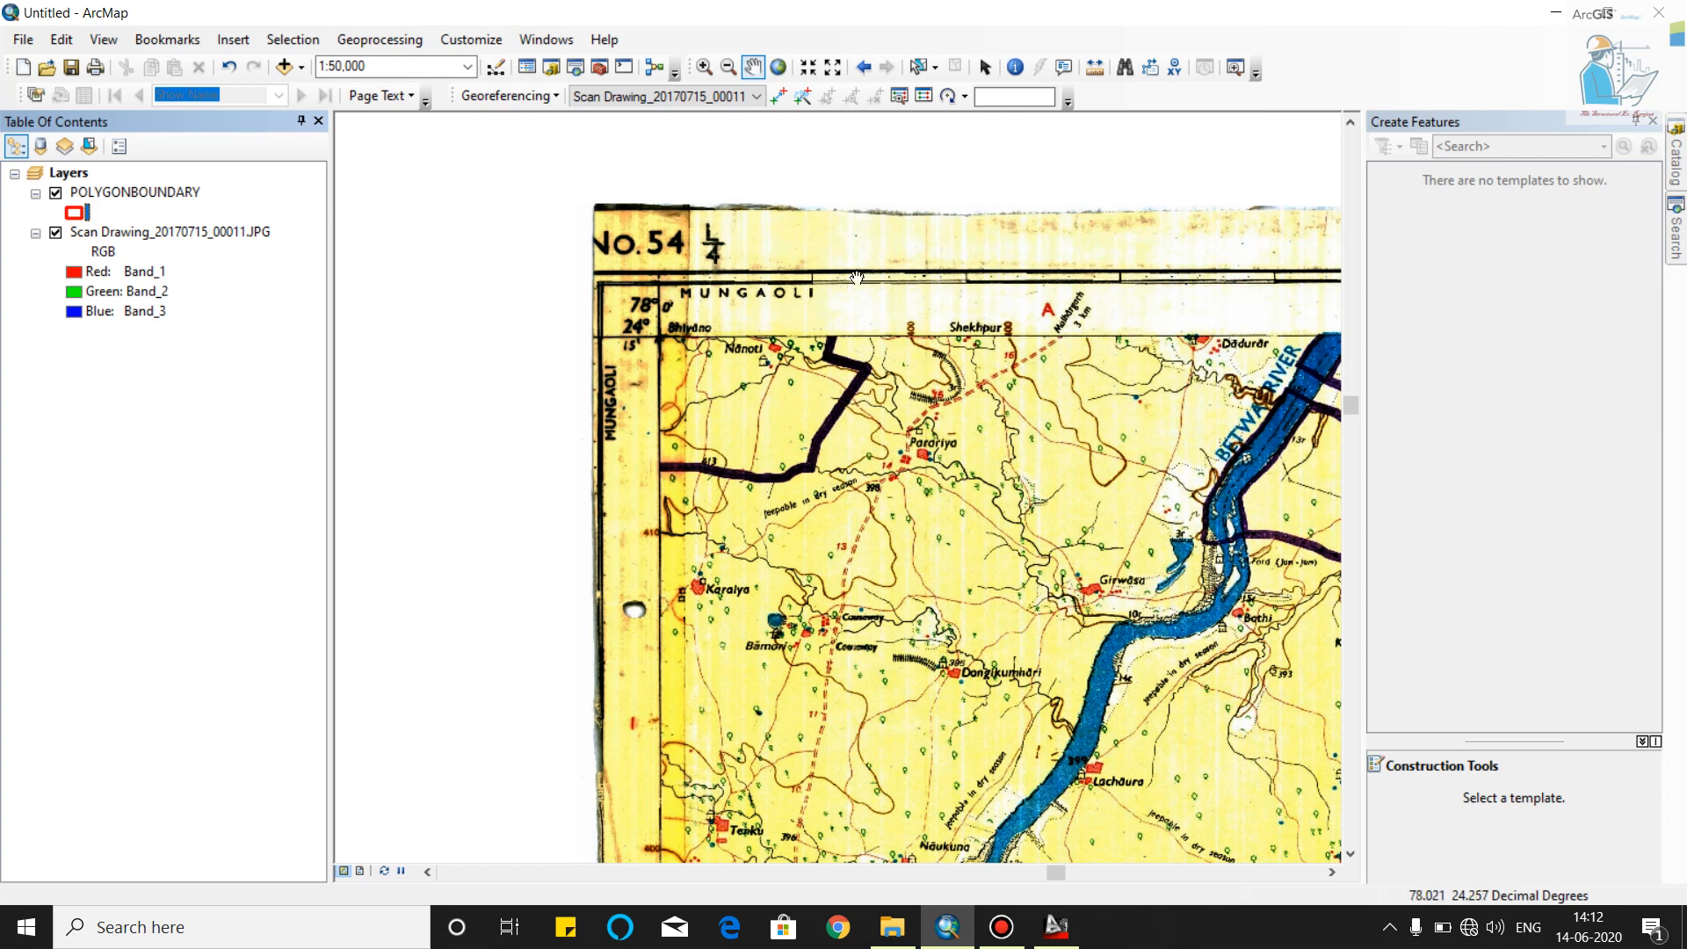
left_click_drag(925, 243, 1029, 263)
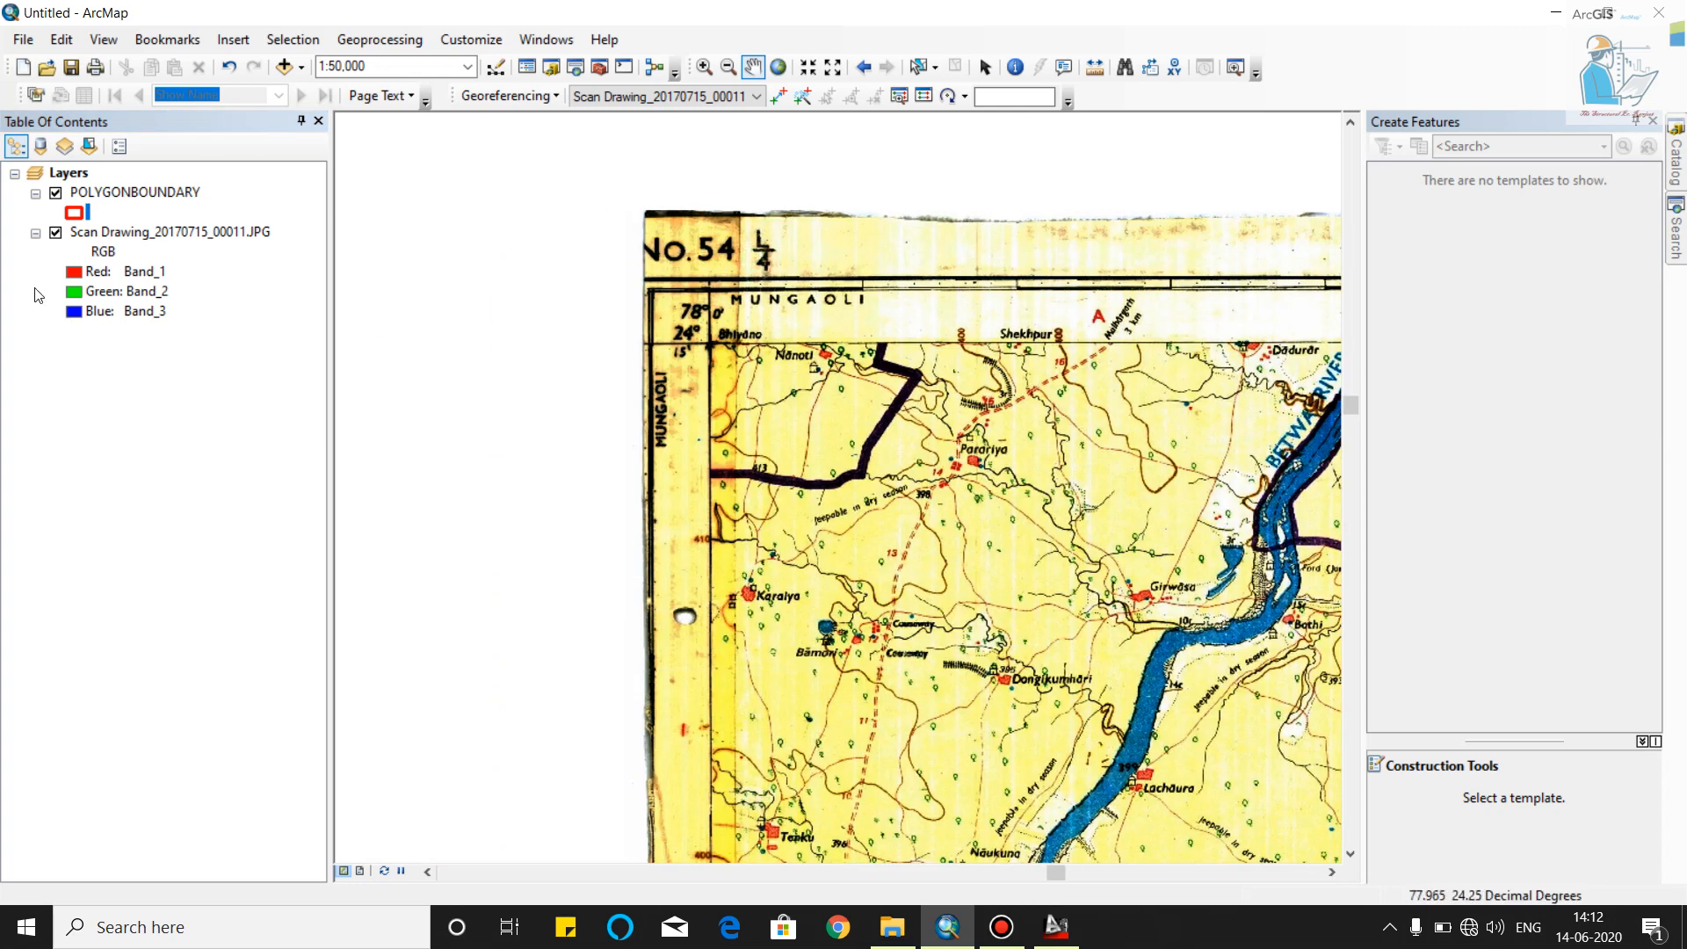
left_click(77, 277)
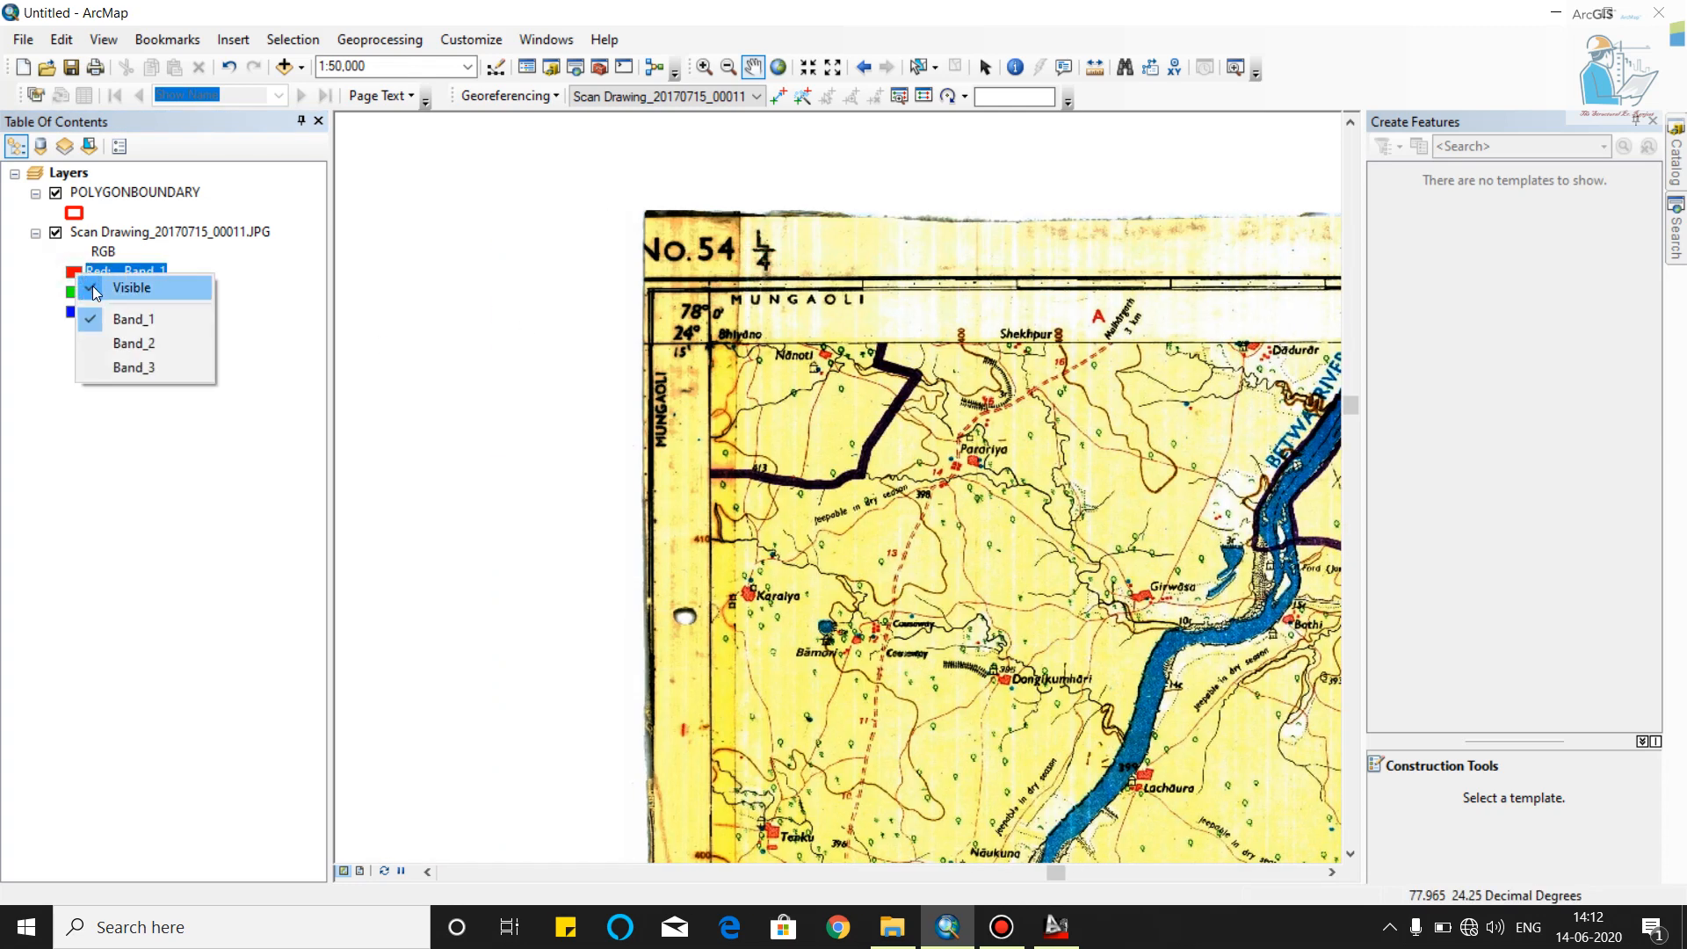
left_click(92, 287)
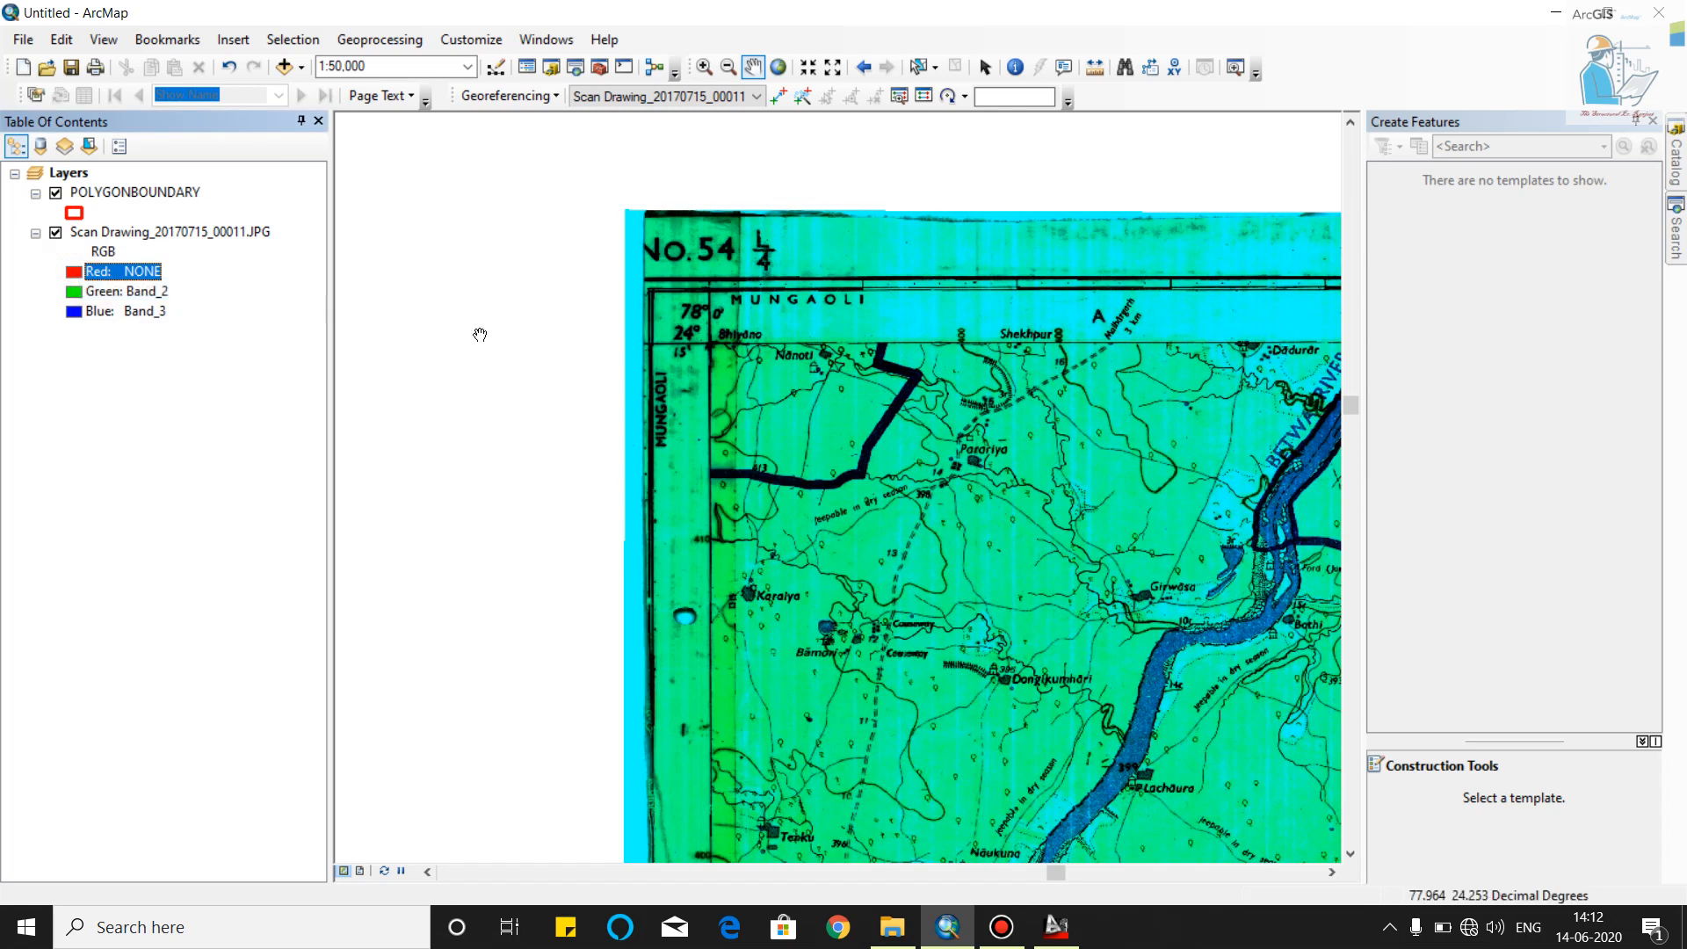
left_click_drag(636, 217, 633, 256)
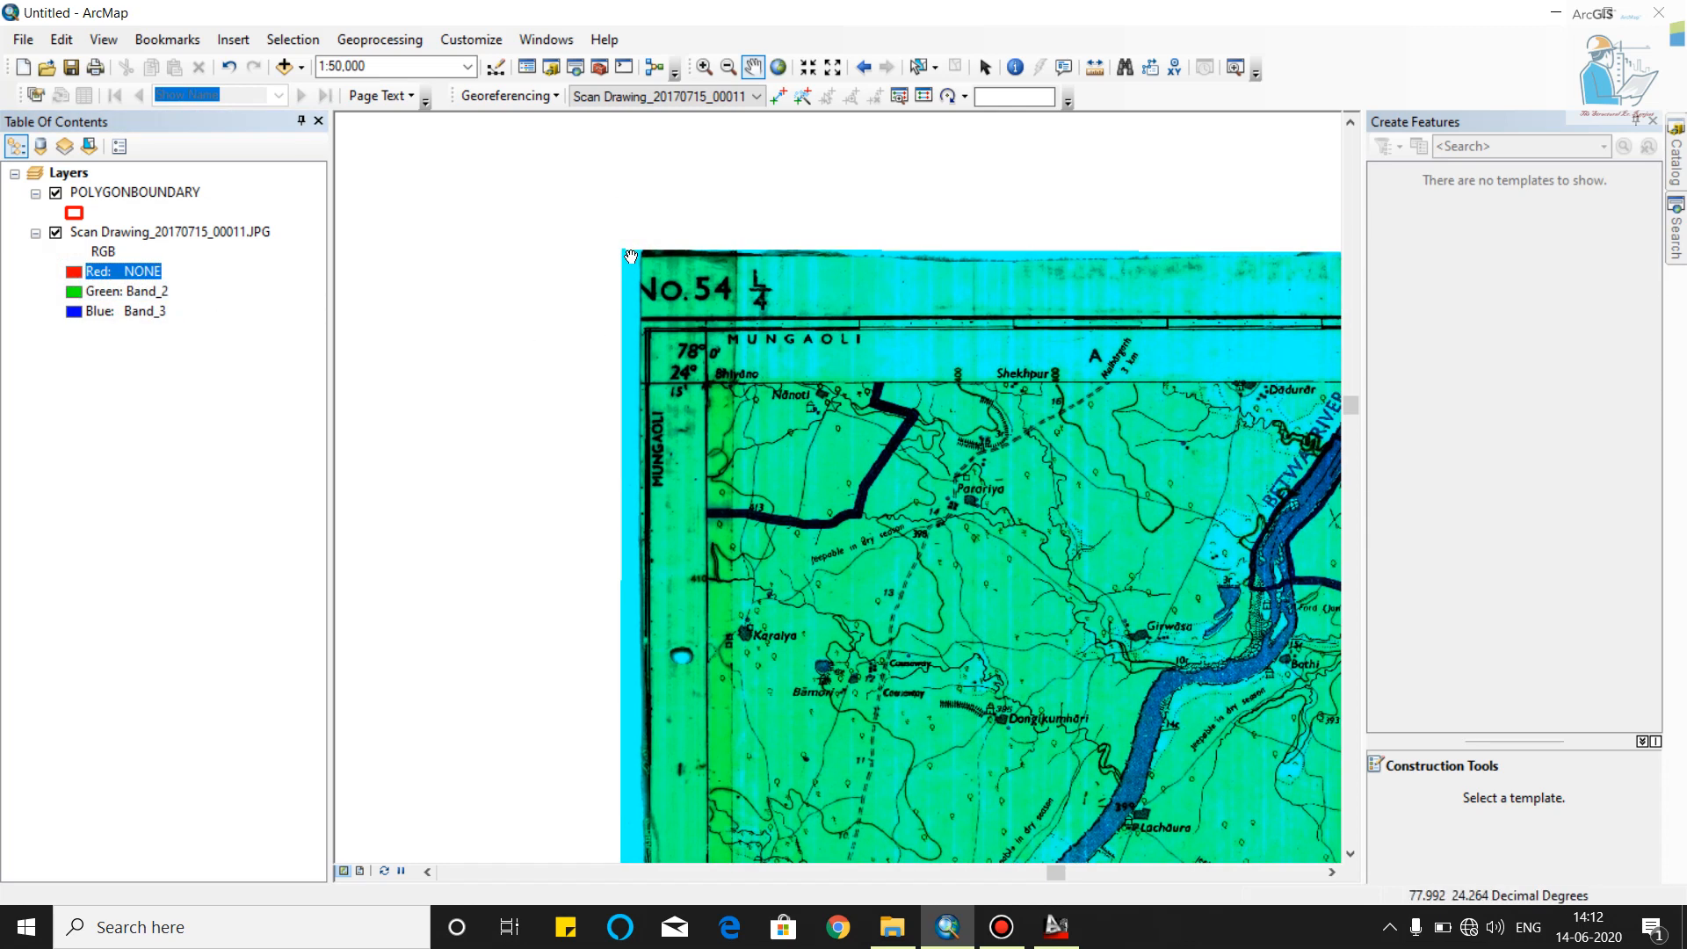
left_click_drag(909, 304, 618, 335)
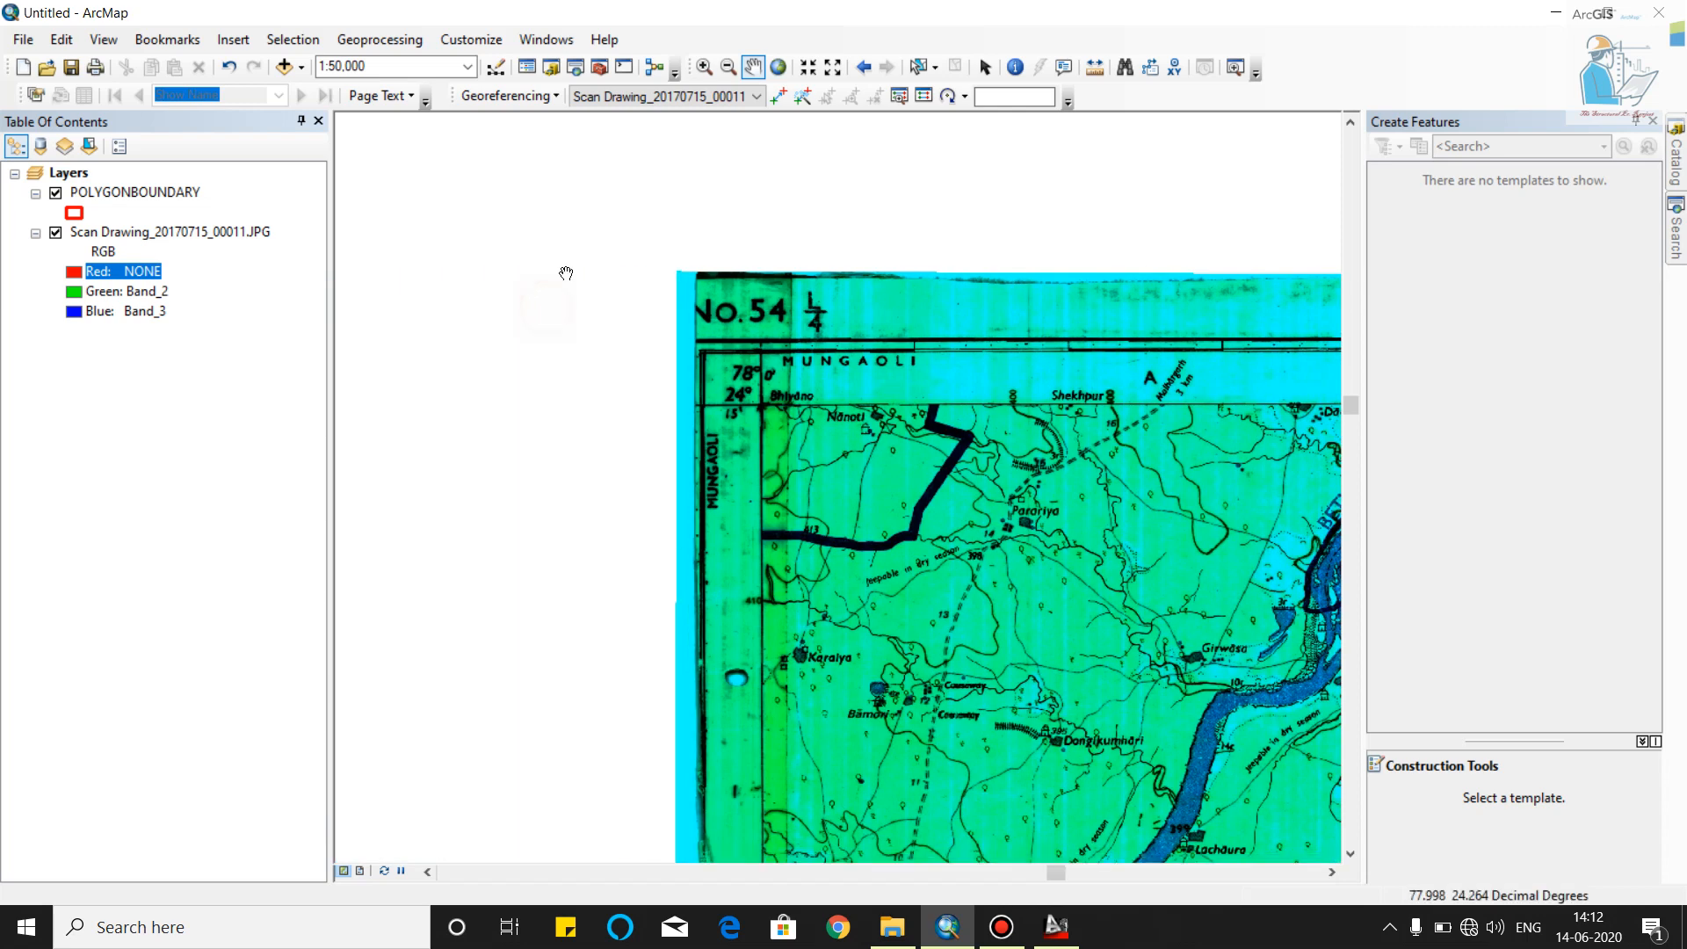
Start an editing session on the POLYGONBOUNDARY layer and bring up feature creation
right_click(119, 194)
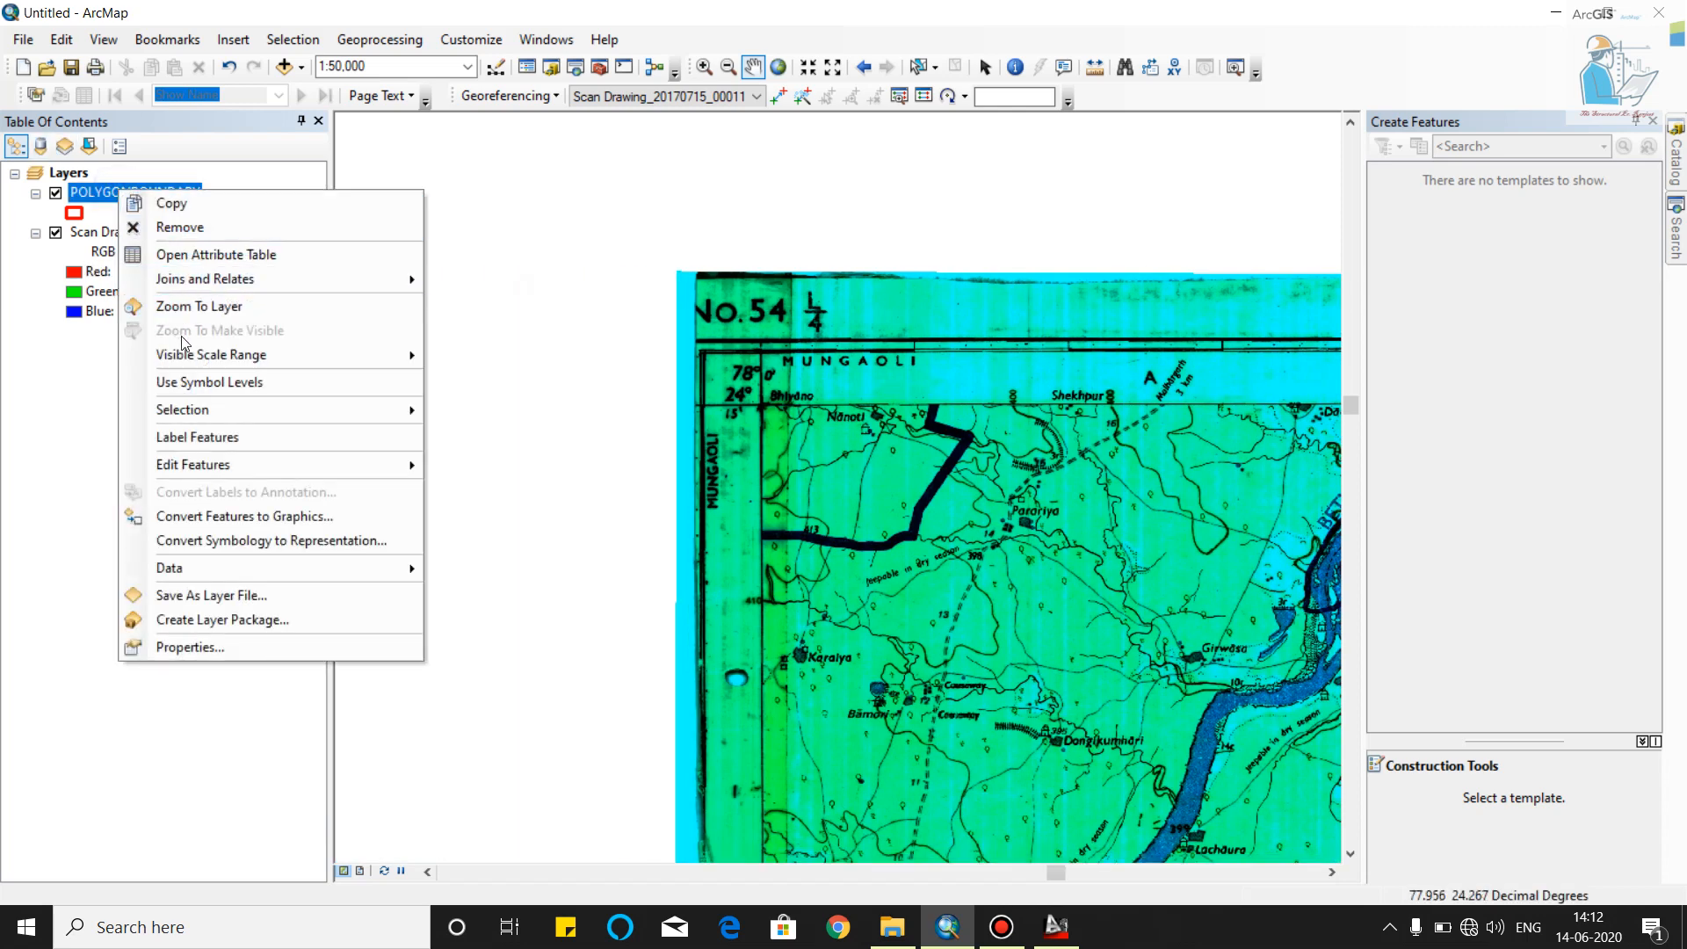
mouse_move(232, 466)
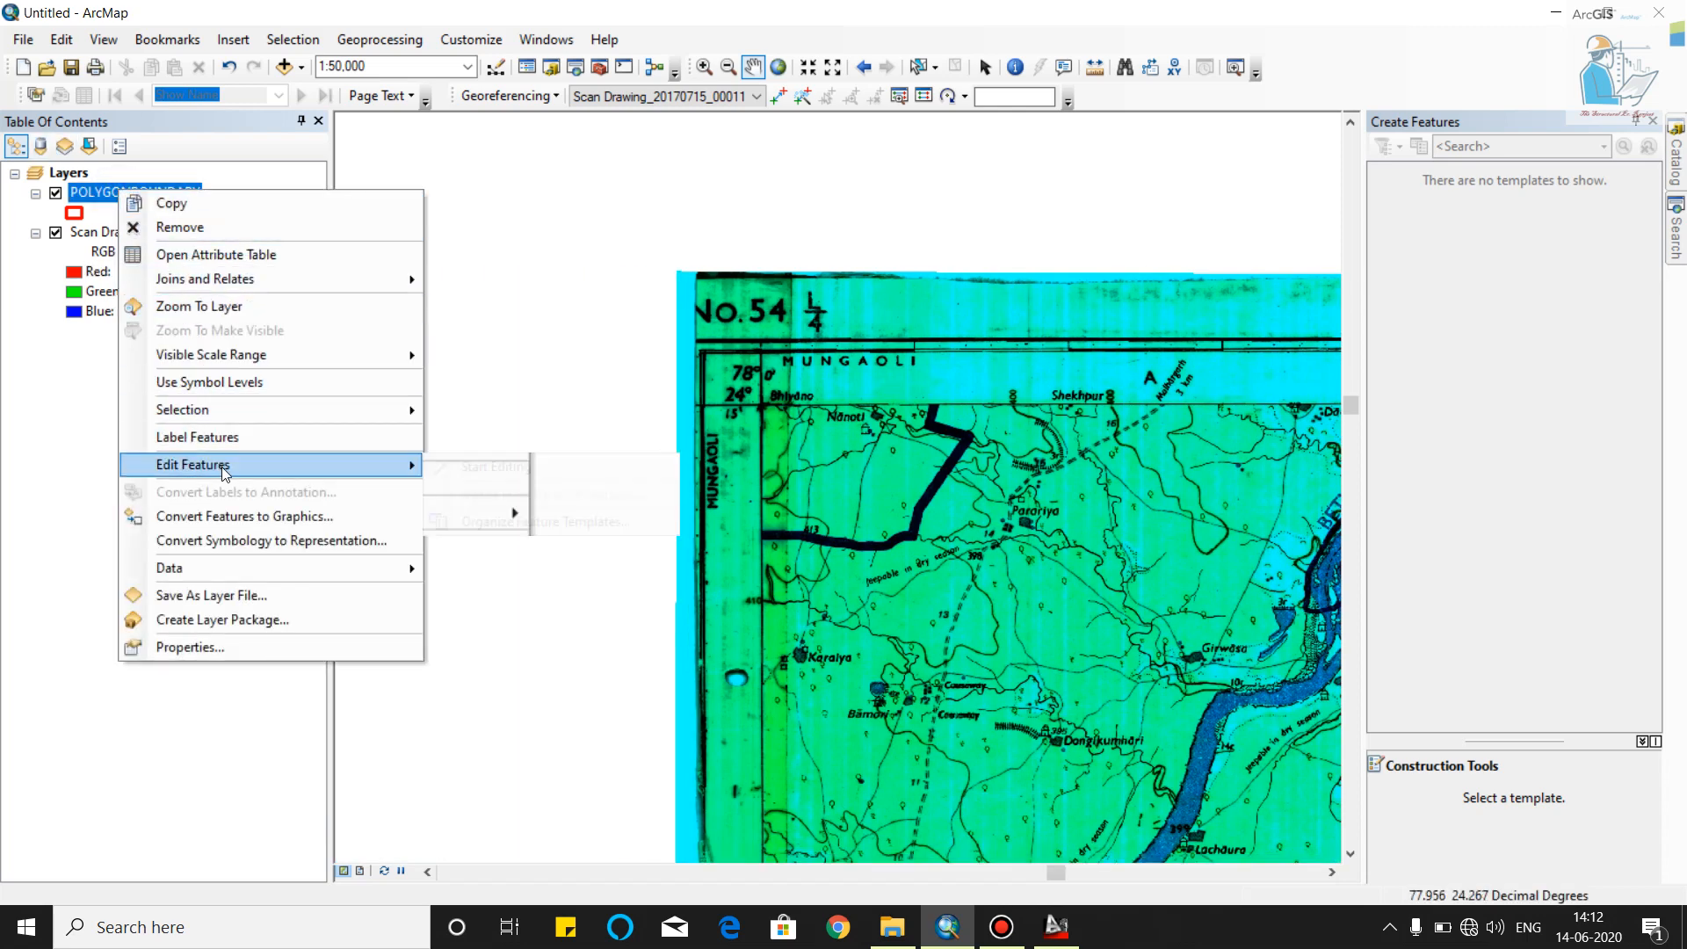
left_click(472, 466)
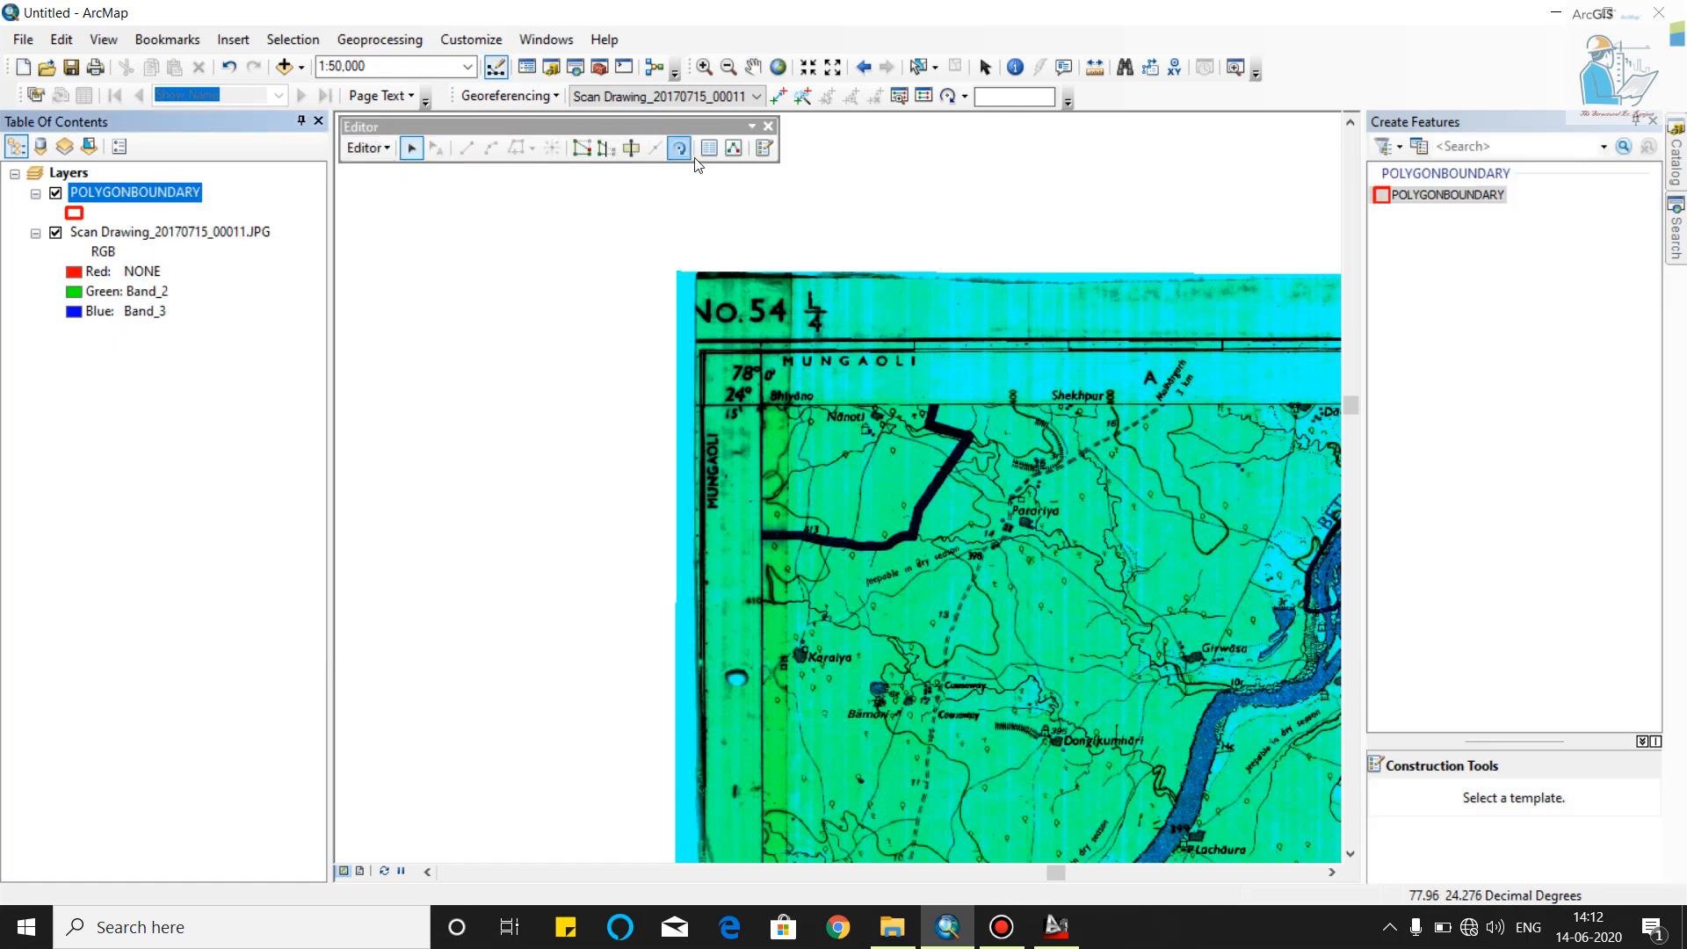
left_click(761, 156)
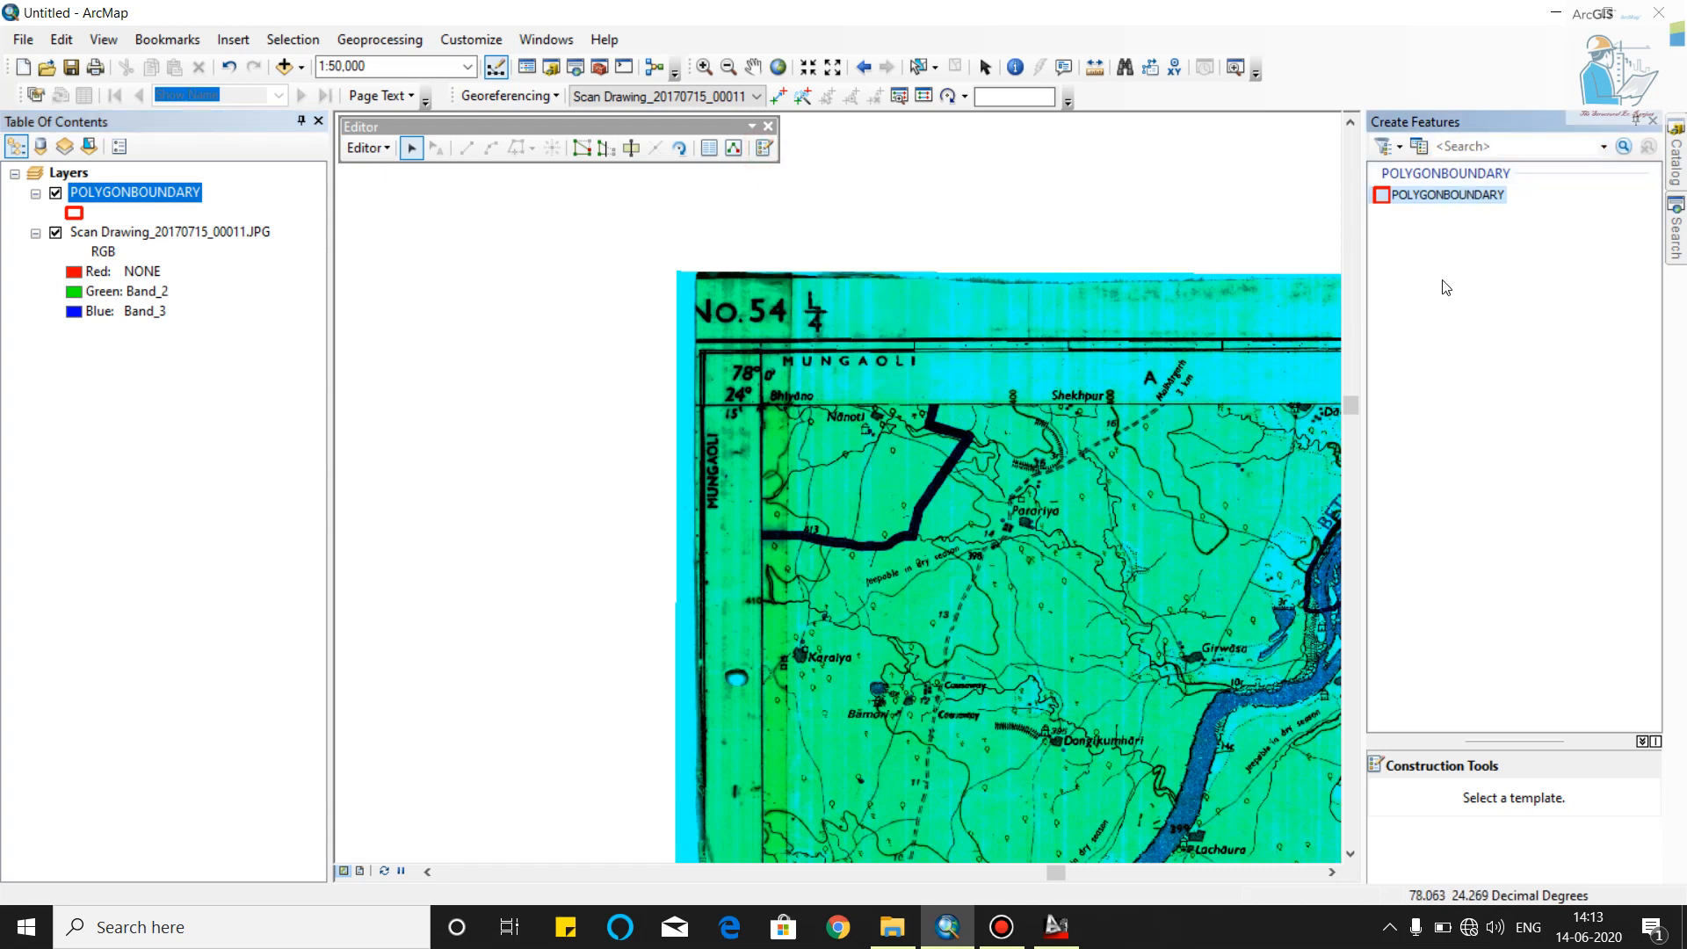
Start a new POLYGONBOUNDARY feature with the Polygon construction tool, placing its first vertex at the scanned map's northwest corner
left_click(1439, 195)
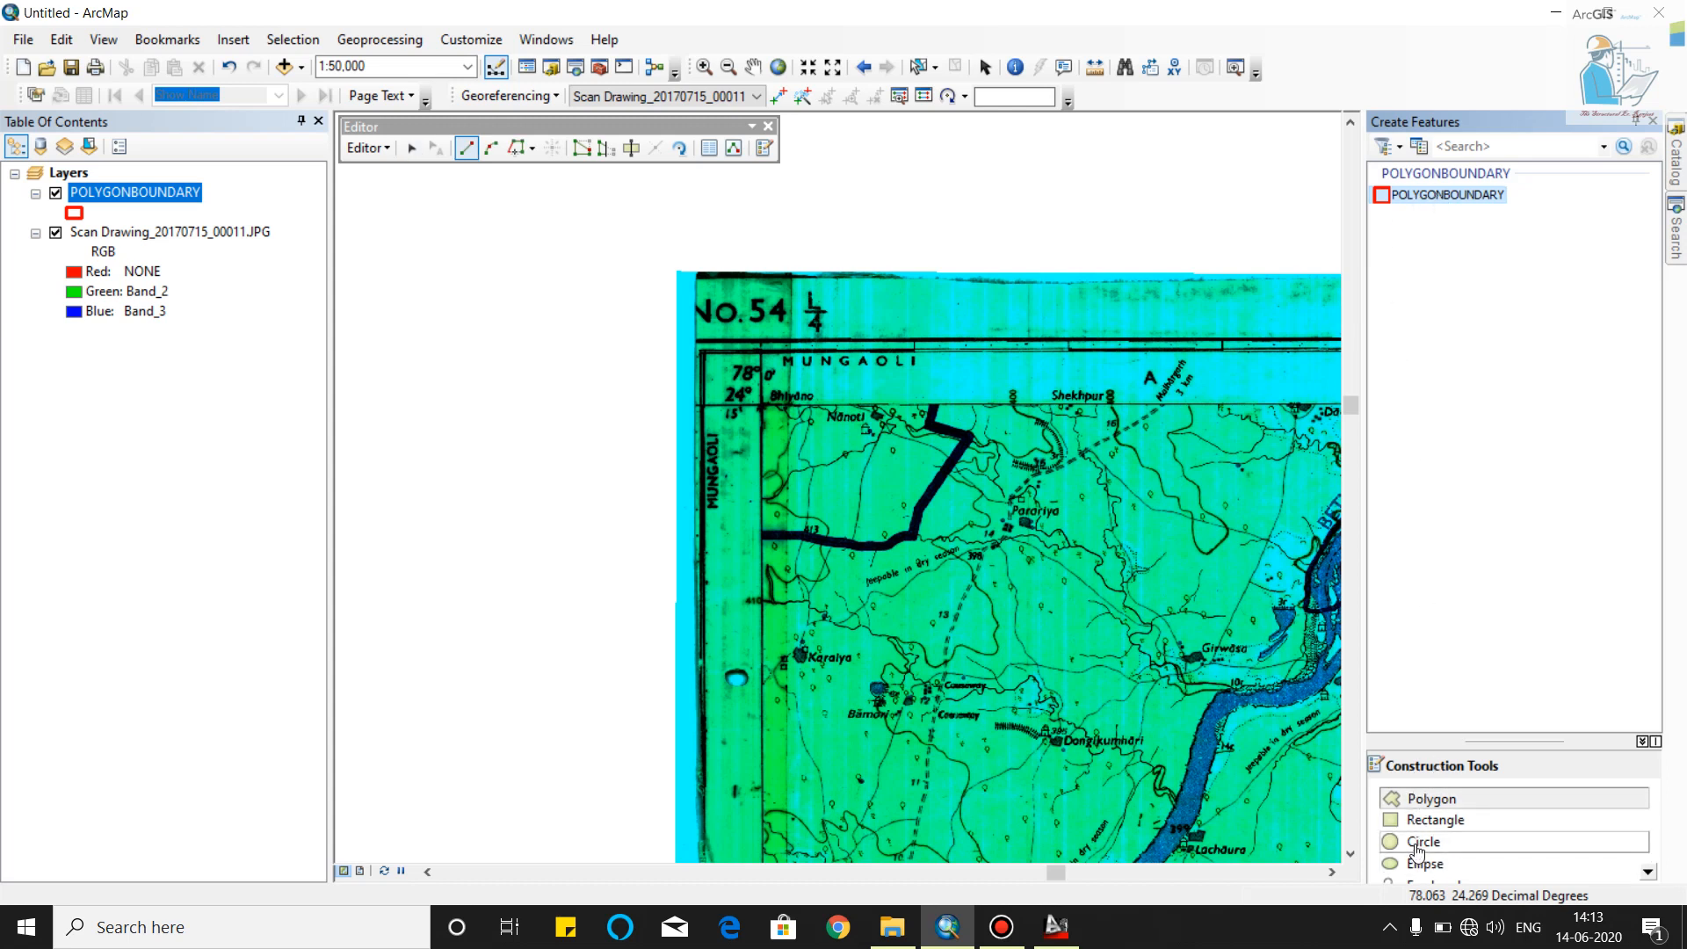
left_click(1432, 798)
scroll(685, 269, "up", 4)
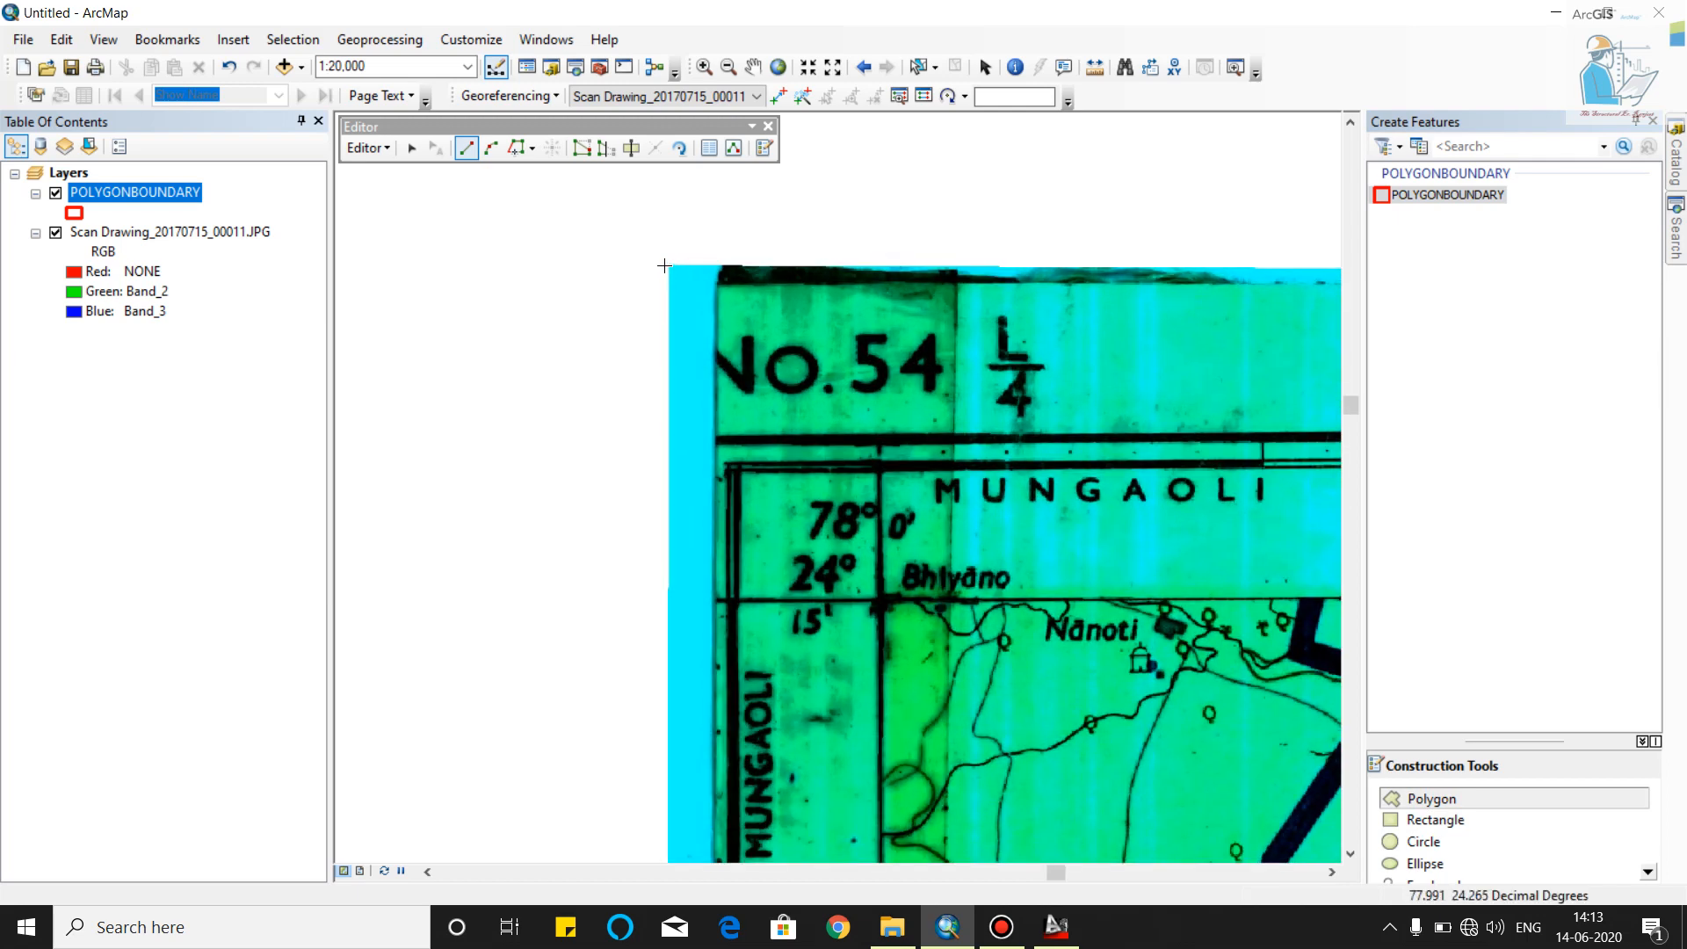
left_click(668, 265)
Add the polygon's second vertex at the outer northeast corner of the scanned map
scroll(598, 211, "down", 4)
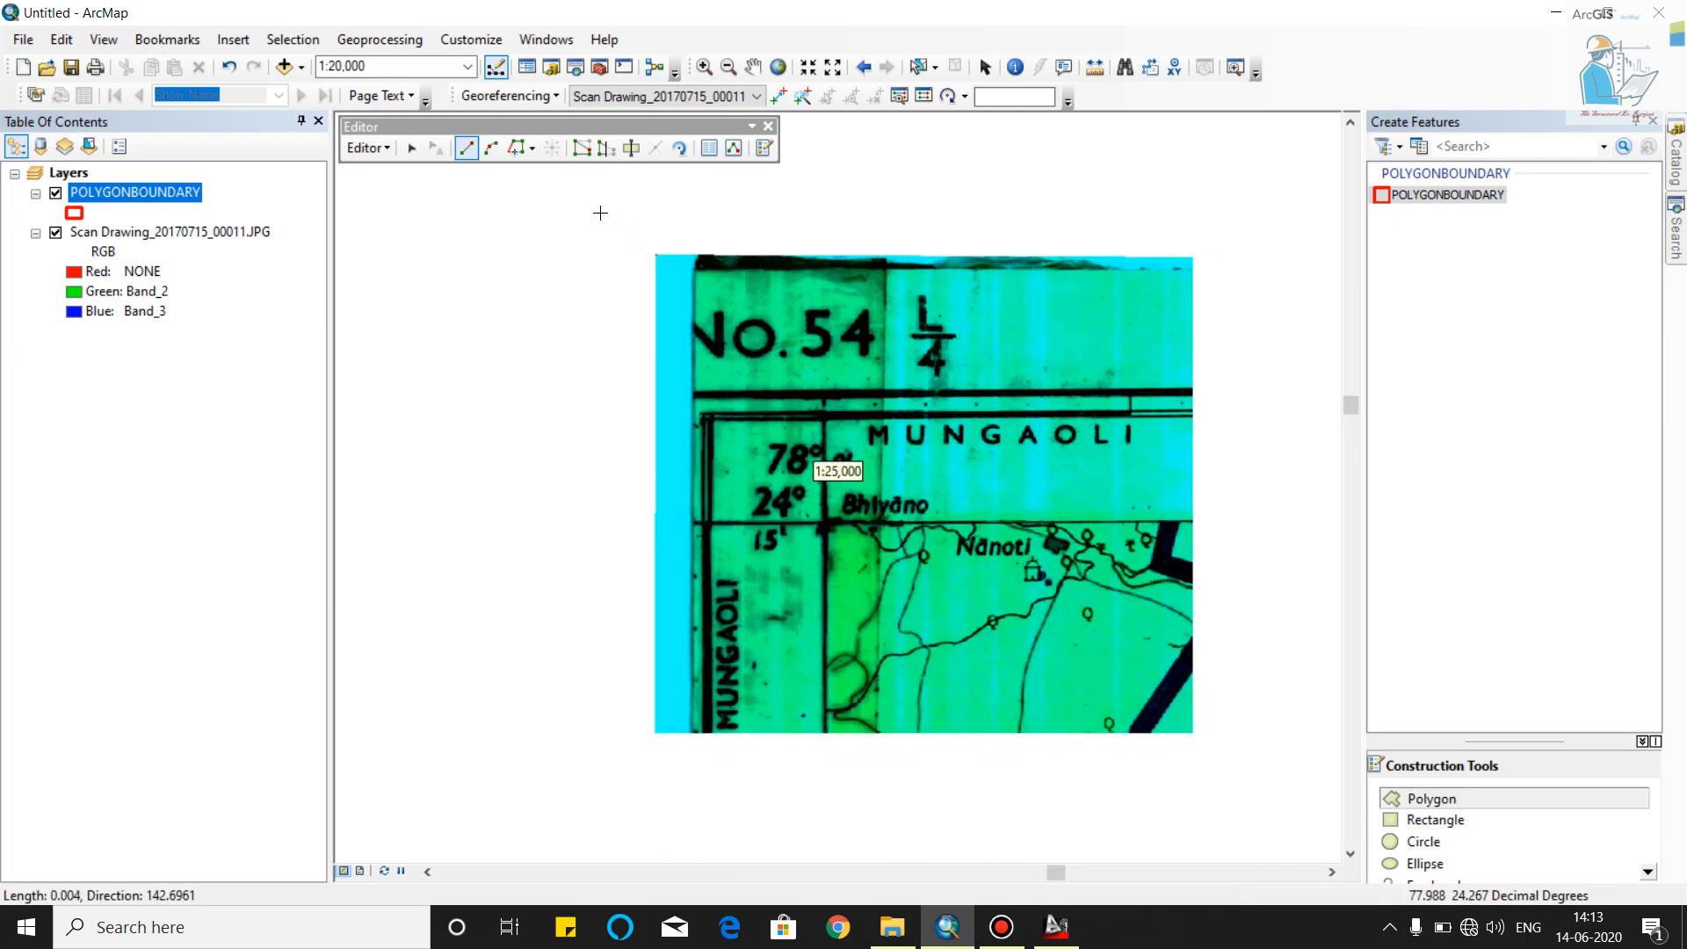
scroll(566, 368, "down", 5)
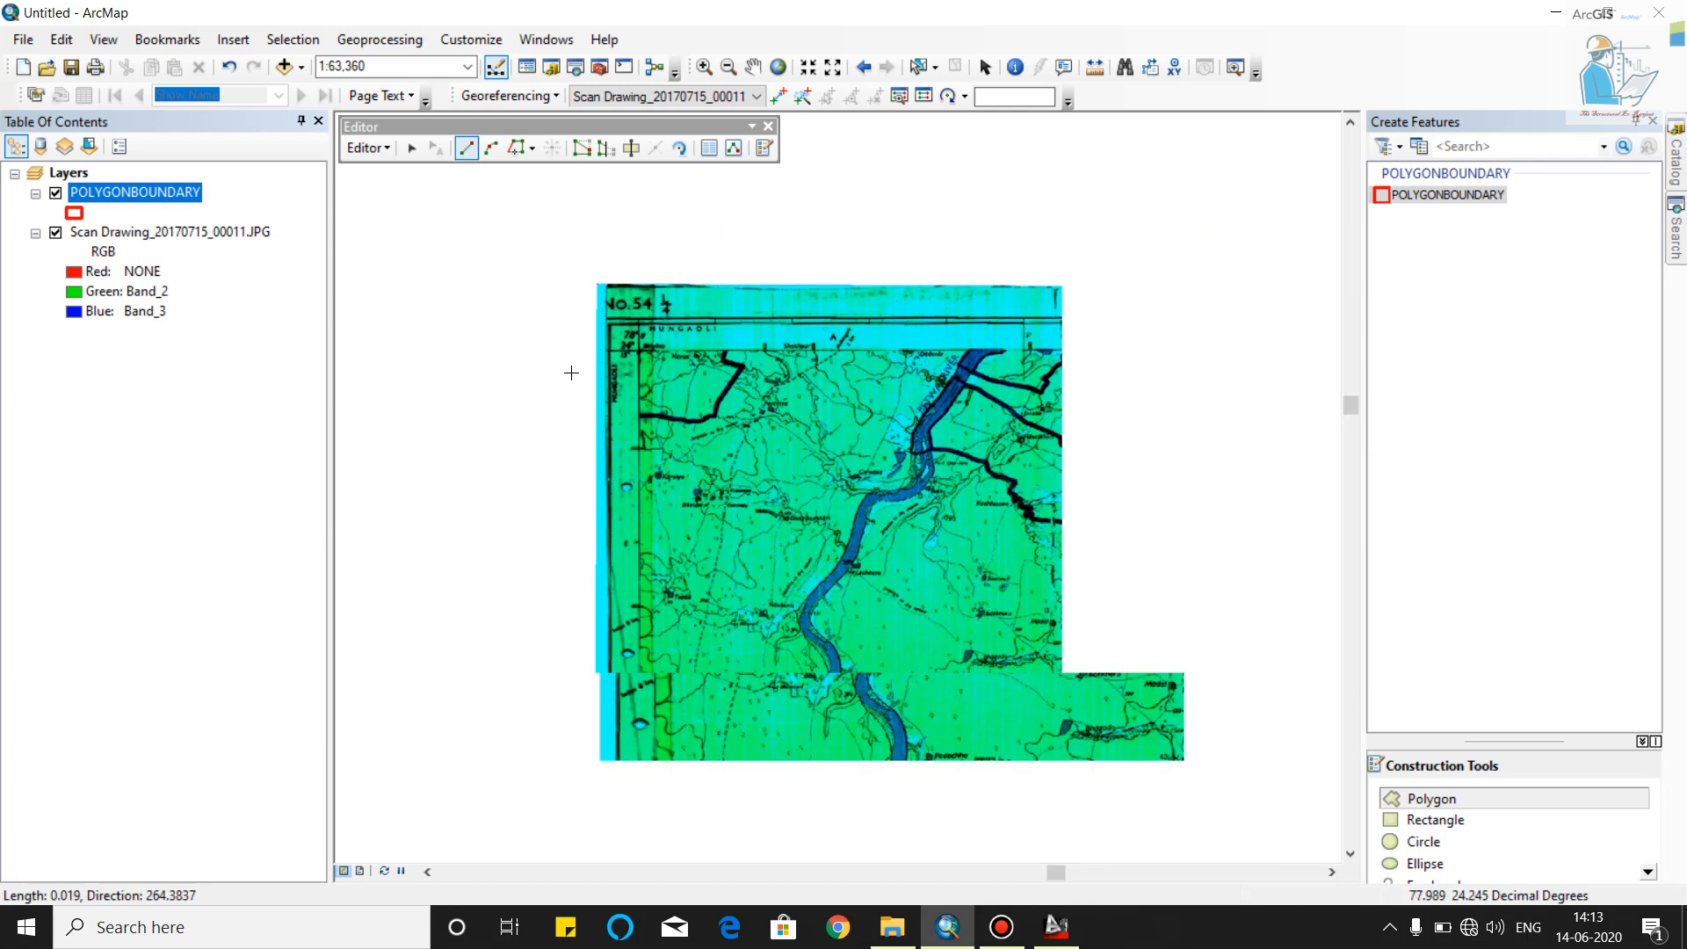
scroll(750, 349, "down", 4)
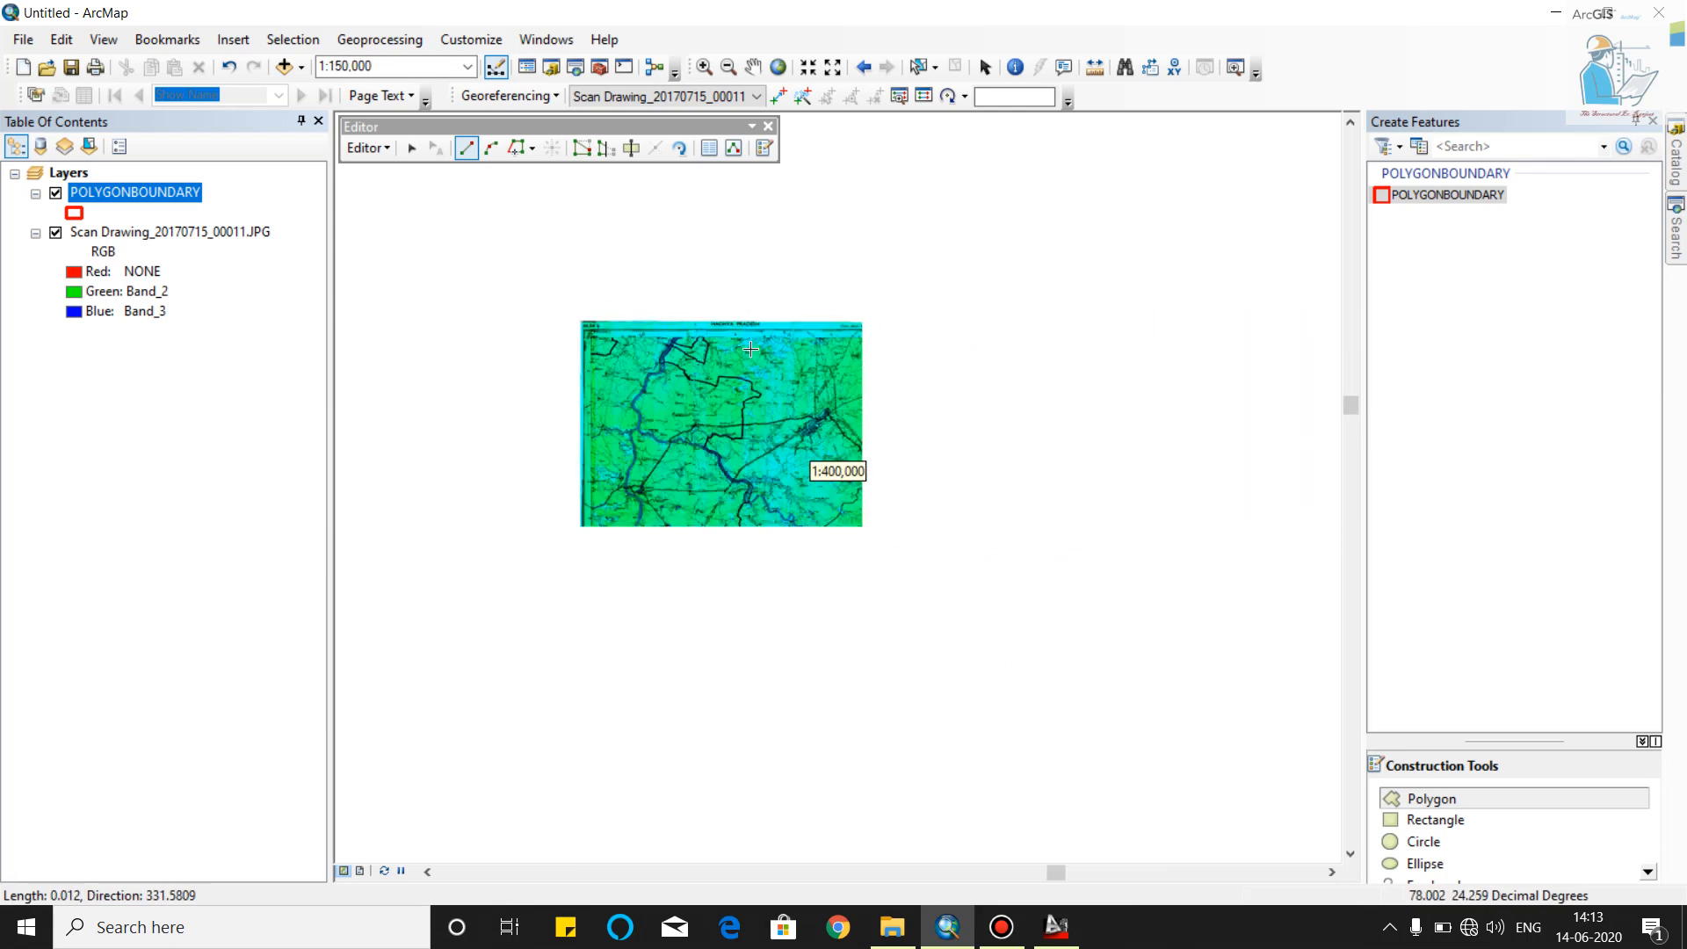
scroll(879, 334, "up", 5)
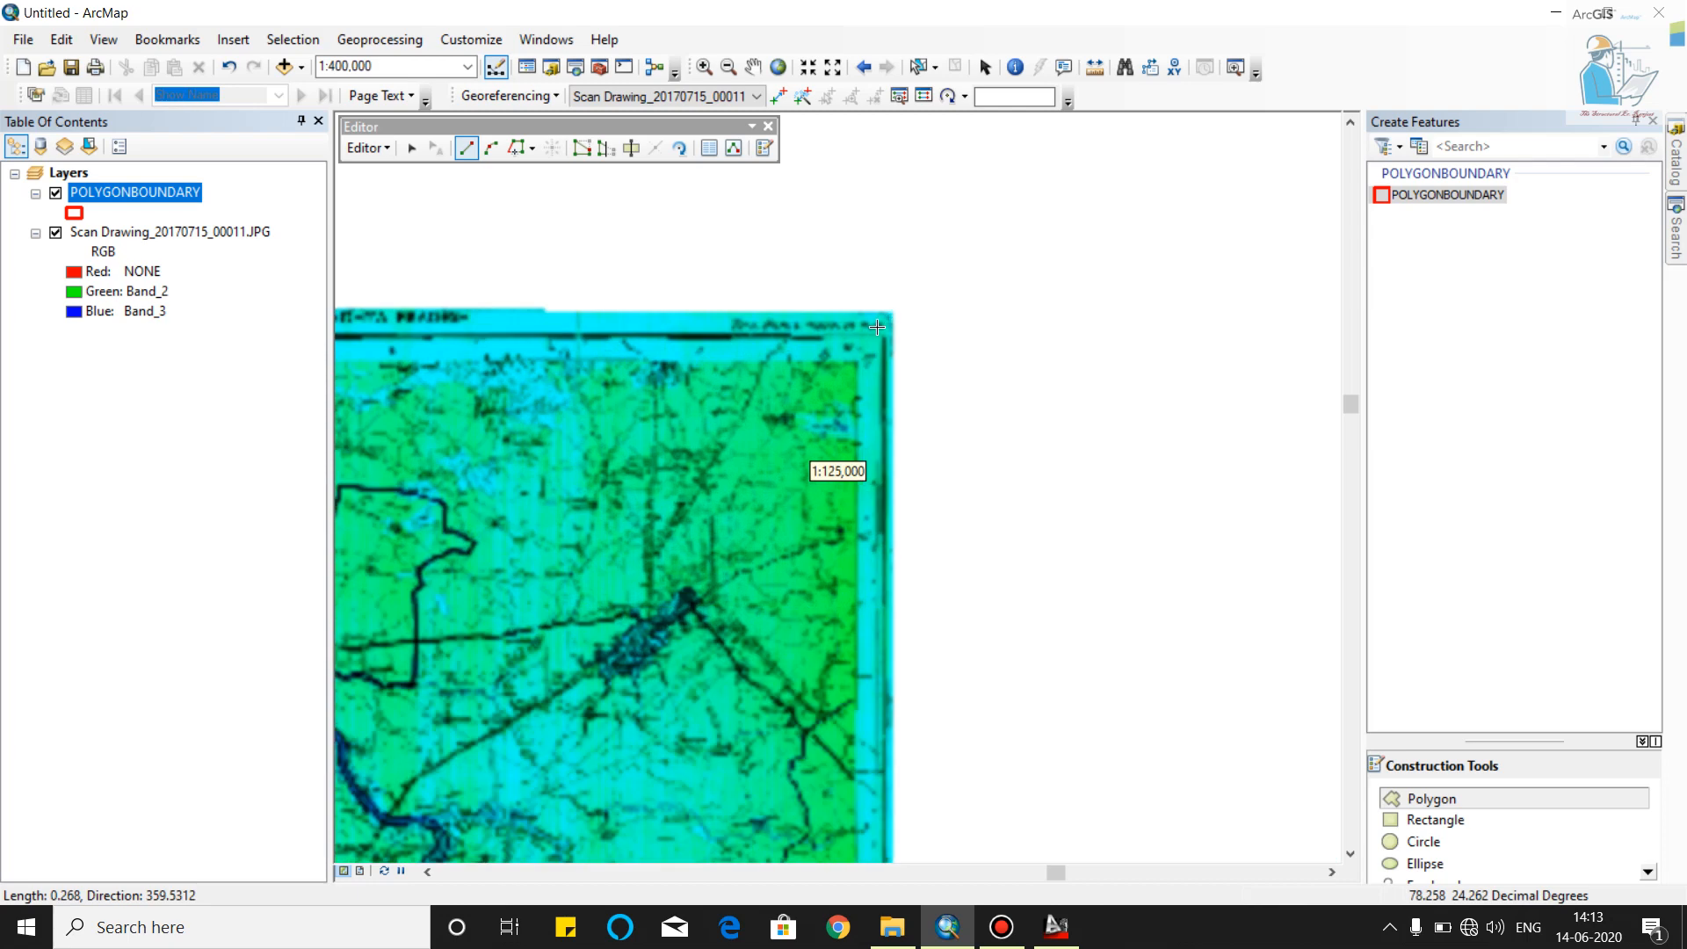
scroll(886, 327, "up", 3)
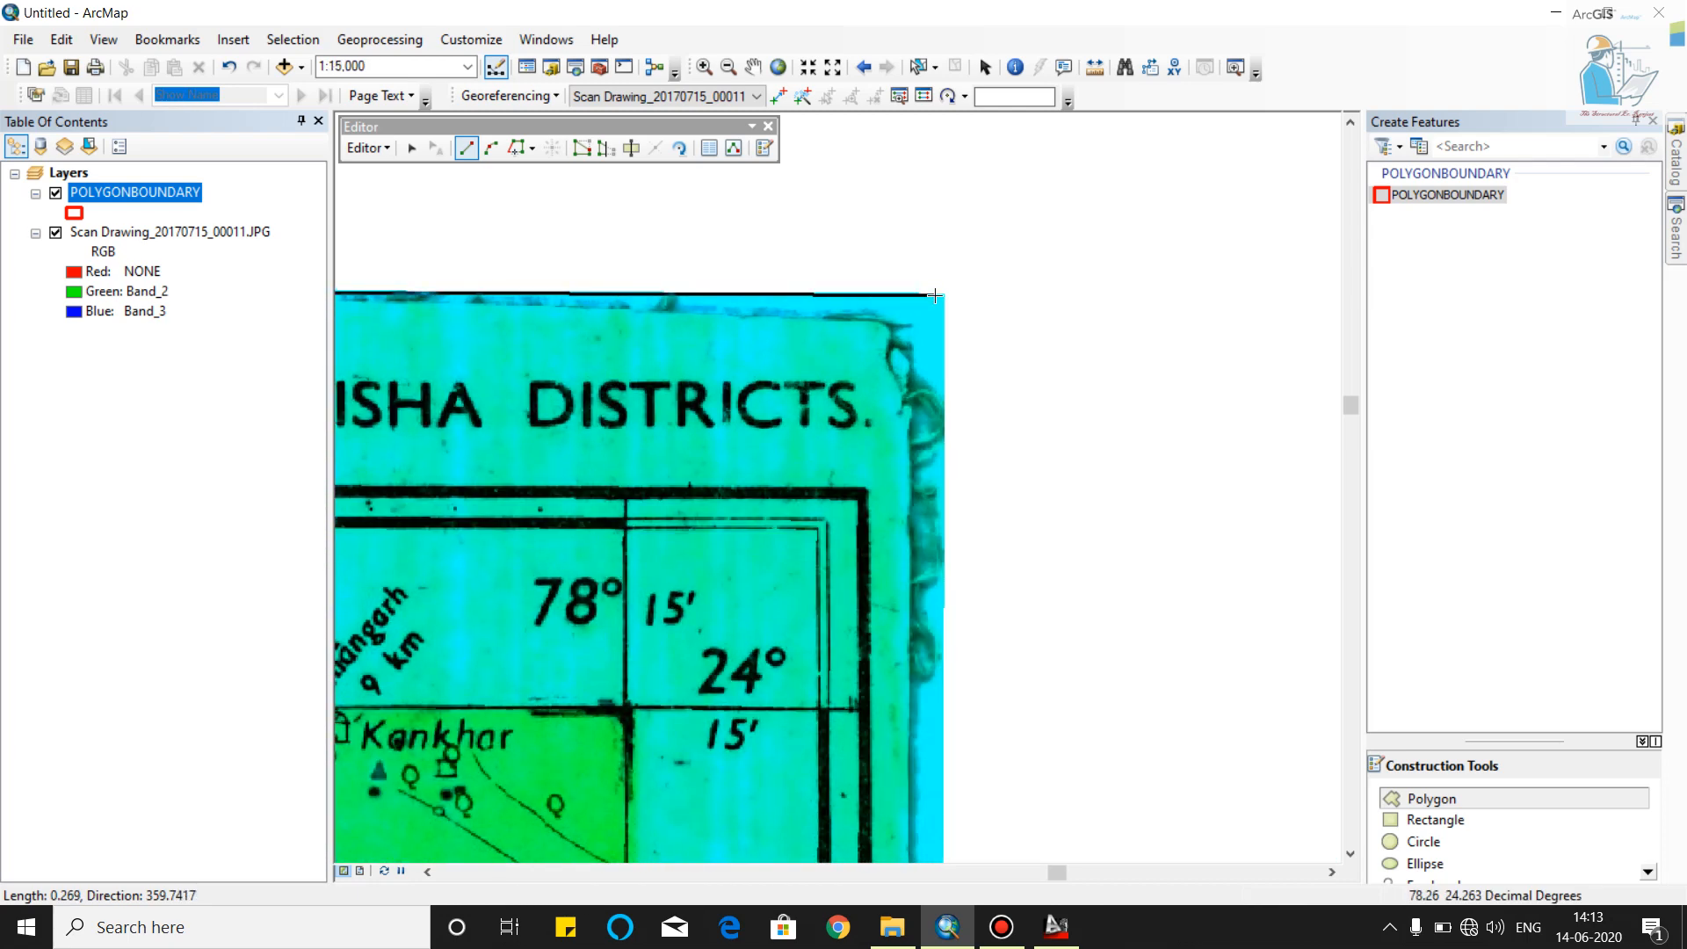
left_click(945, 293)
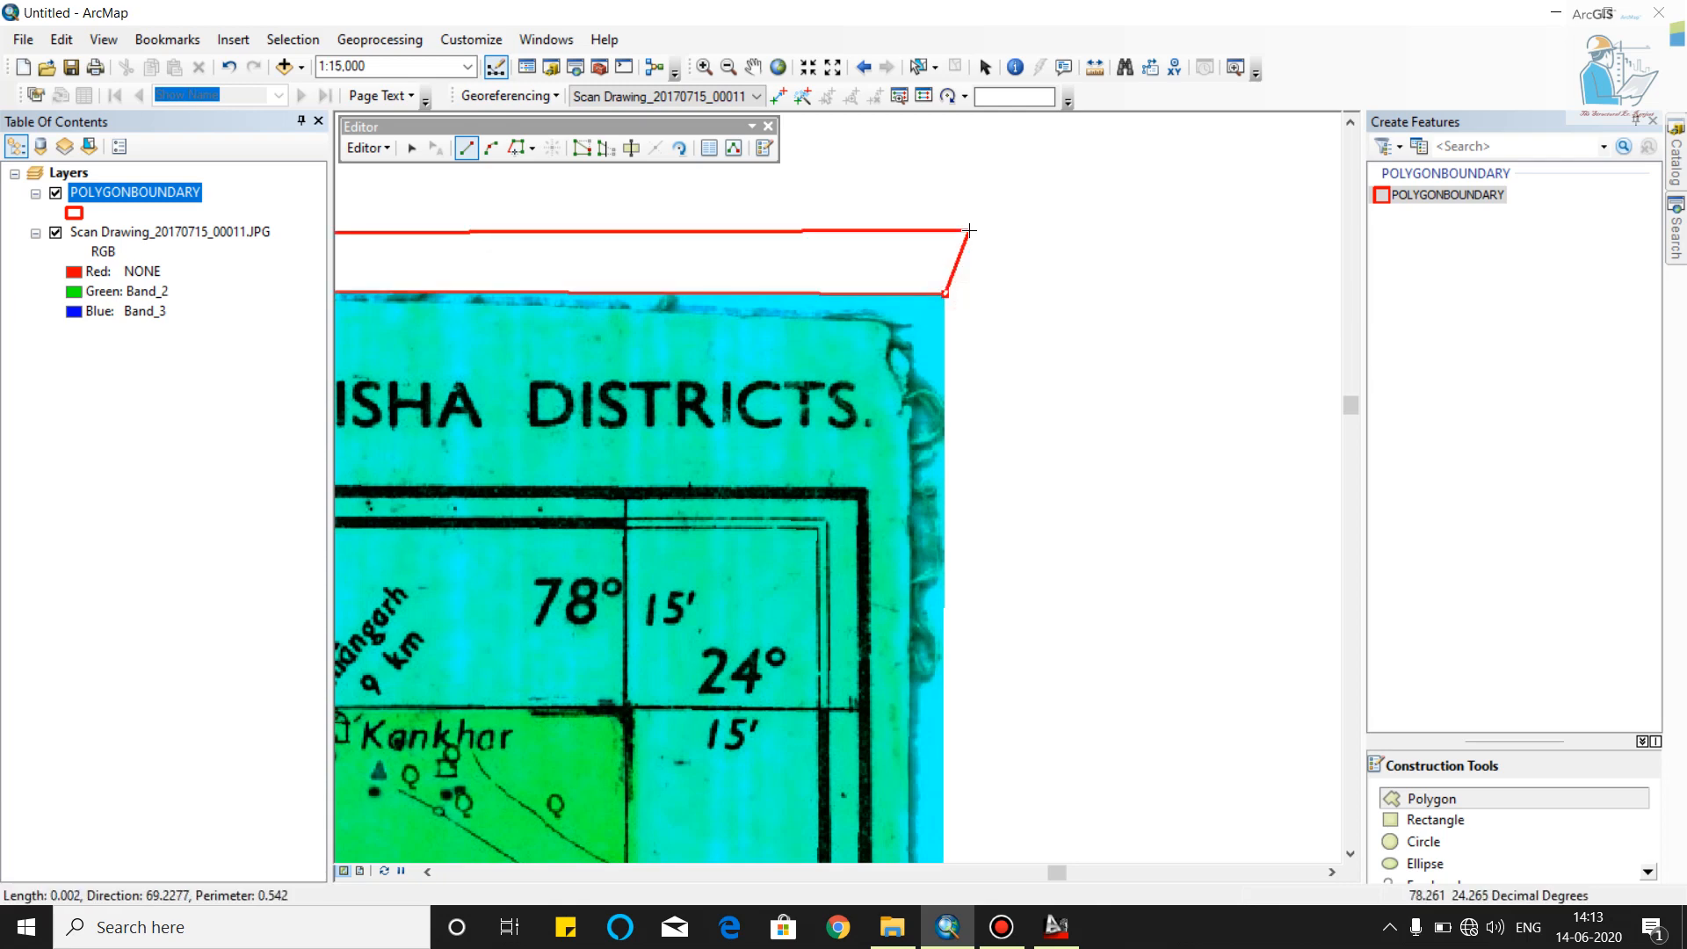
Add the polygon's third vertex at the outer southeast corner of the scanned map
scroll(970, 230, "down", 5)
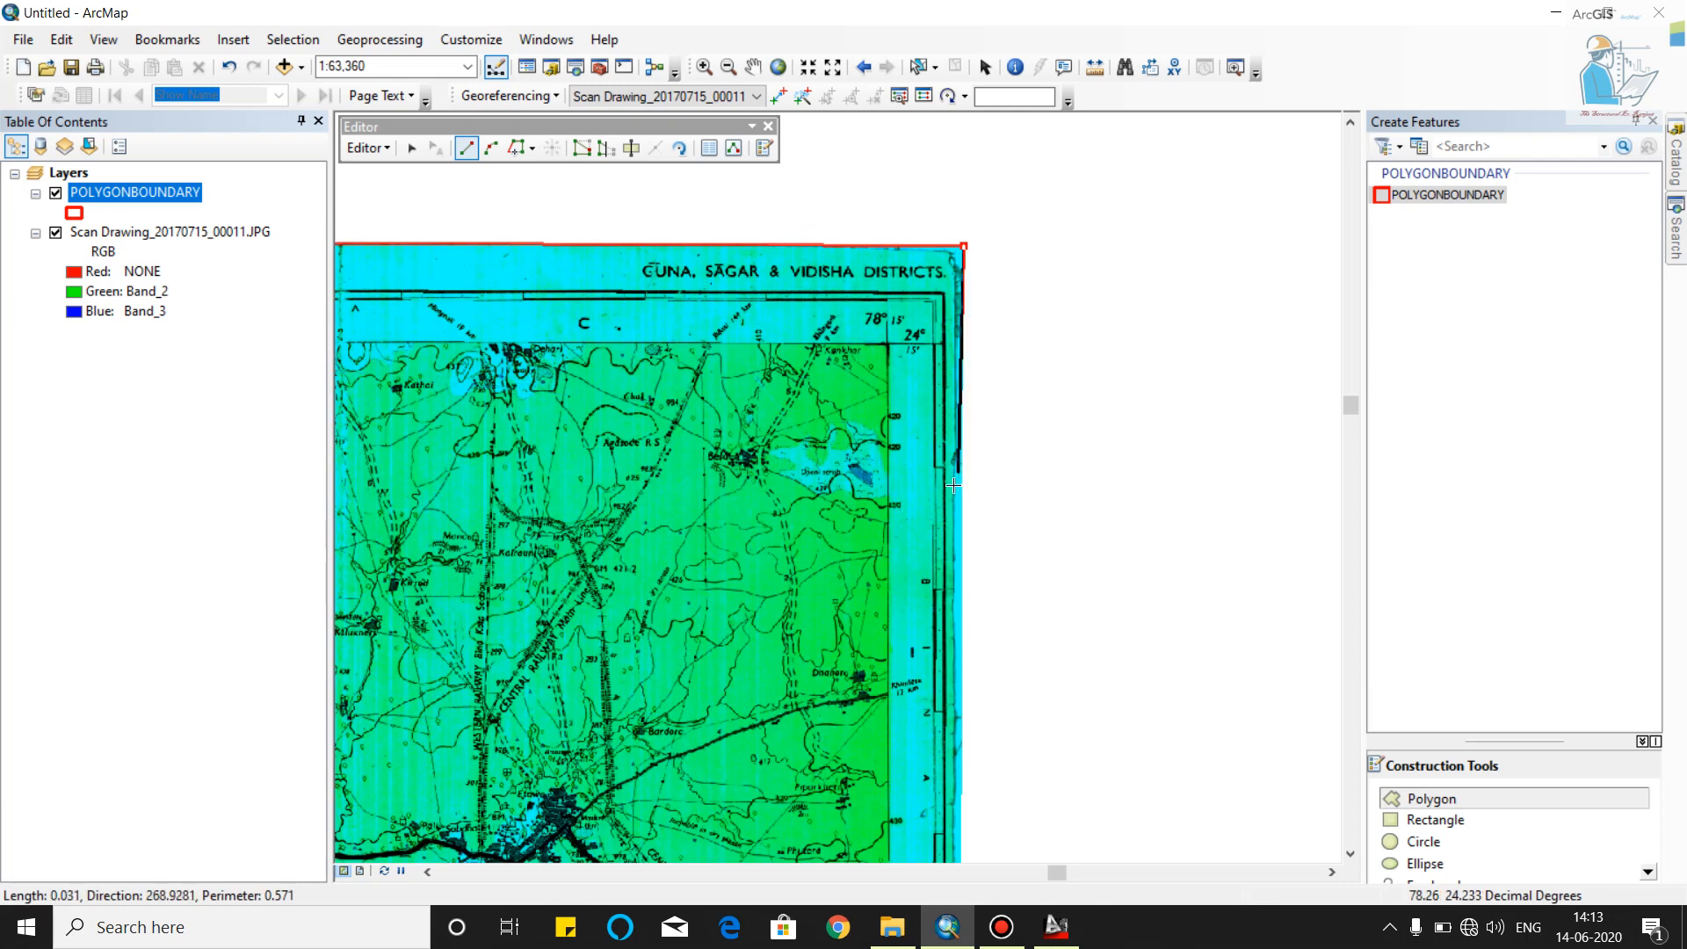
scroll(1010, 294, "down", 3)
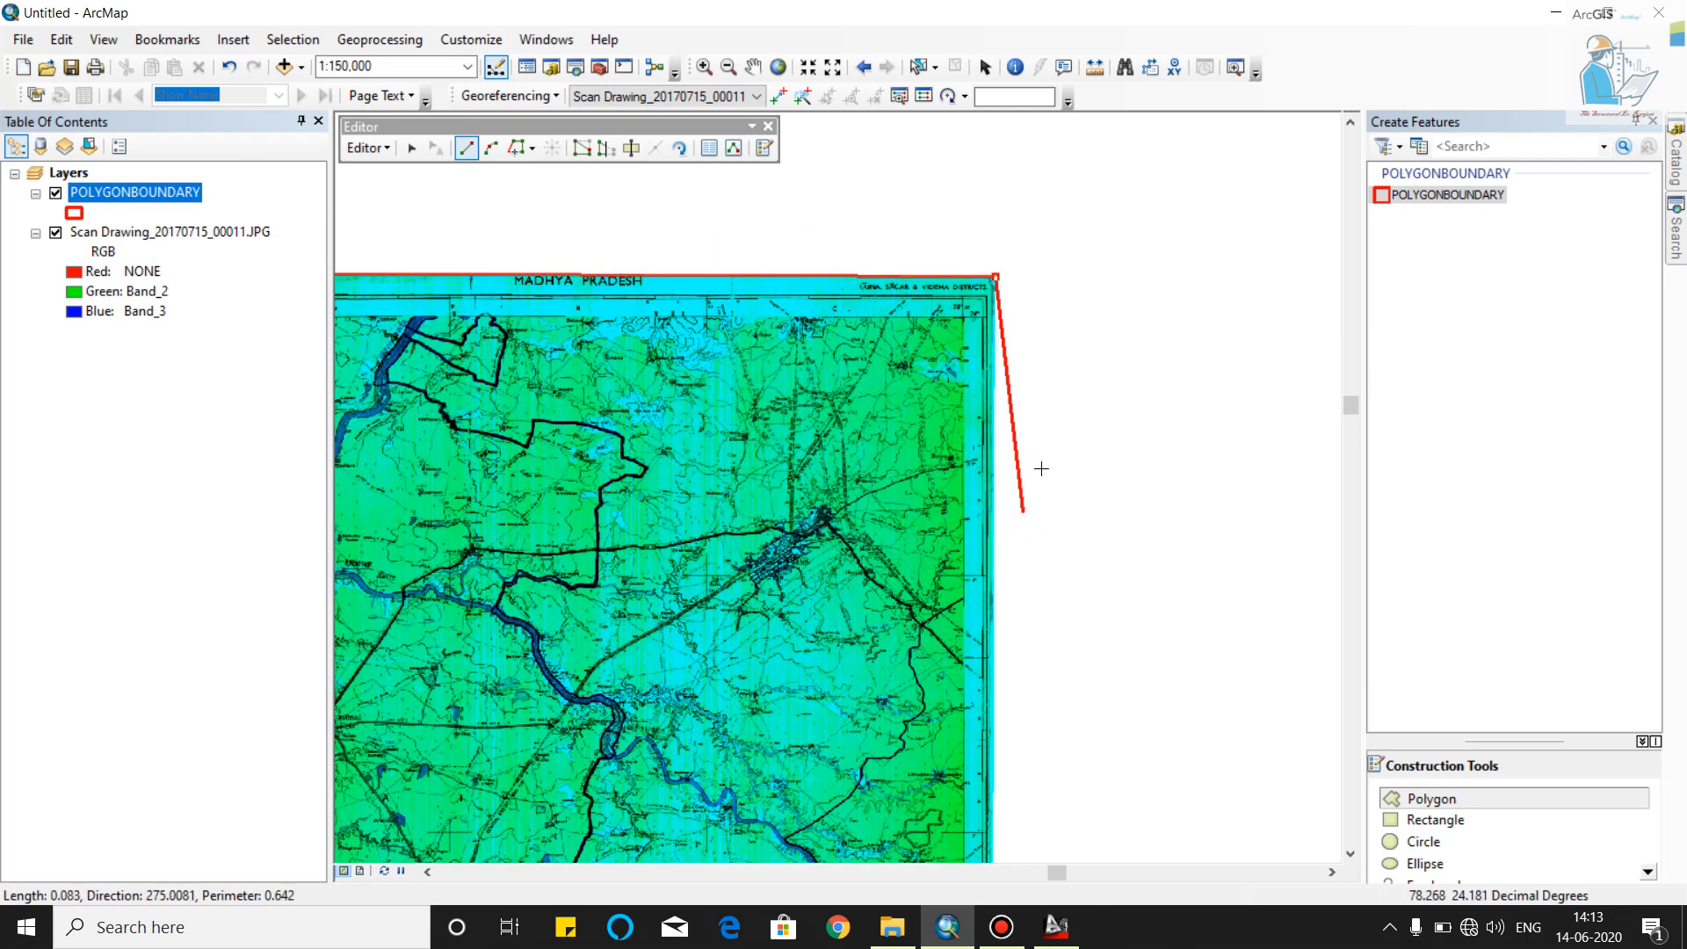
scroll(1047, 295, "down", 2)
scroll(1019, 694, "up", 3)
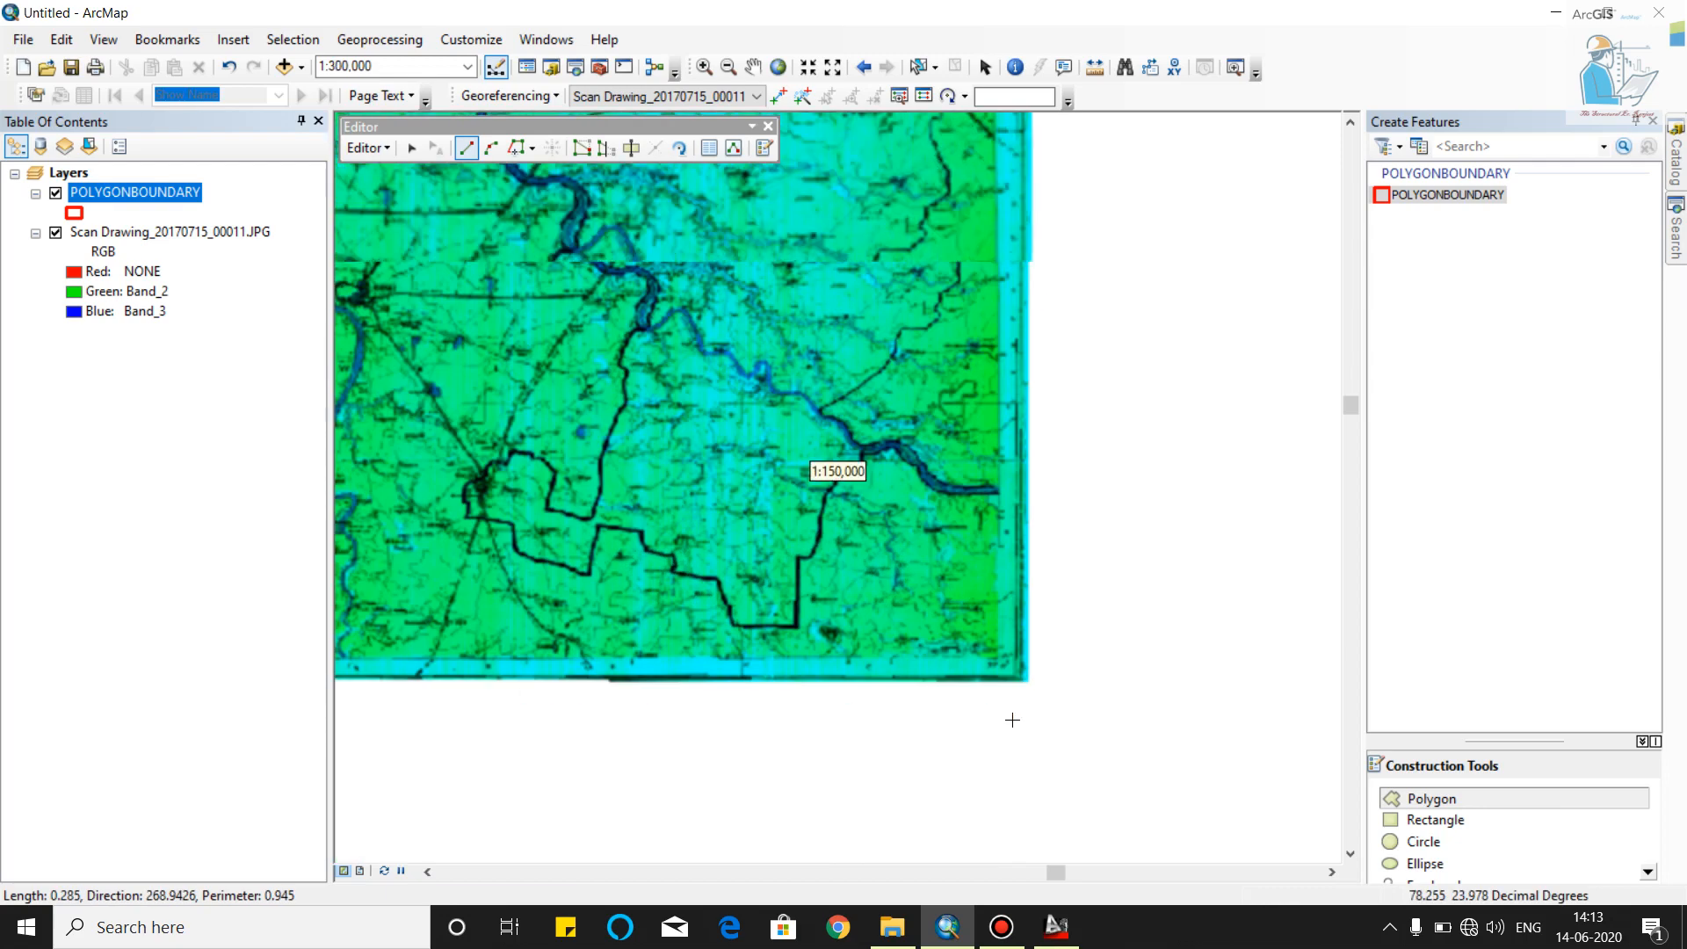
scroll(1025, 666, "up", 4)
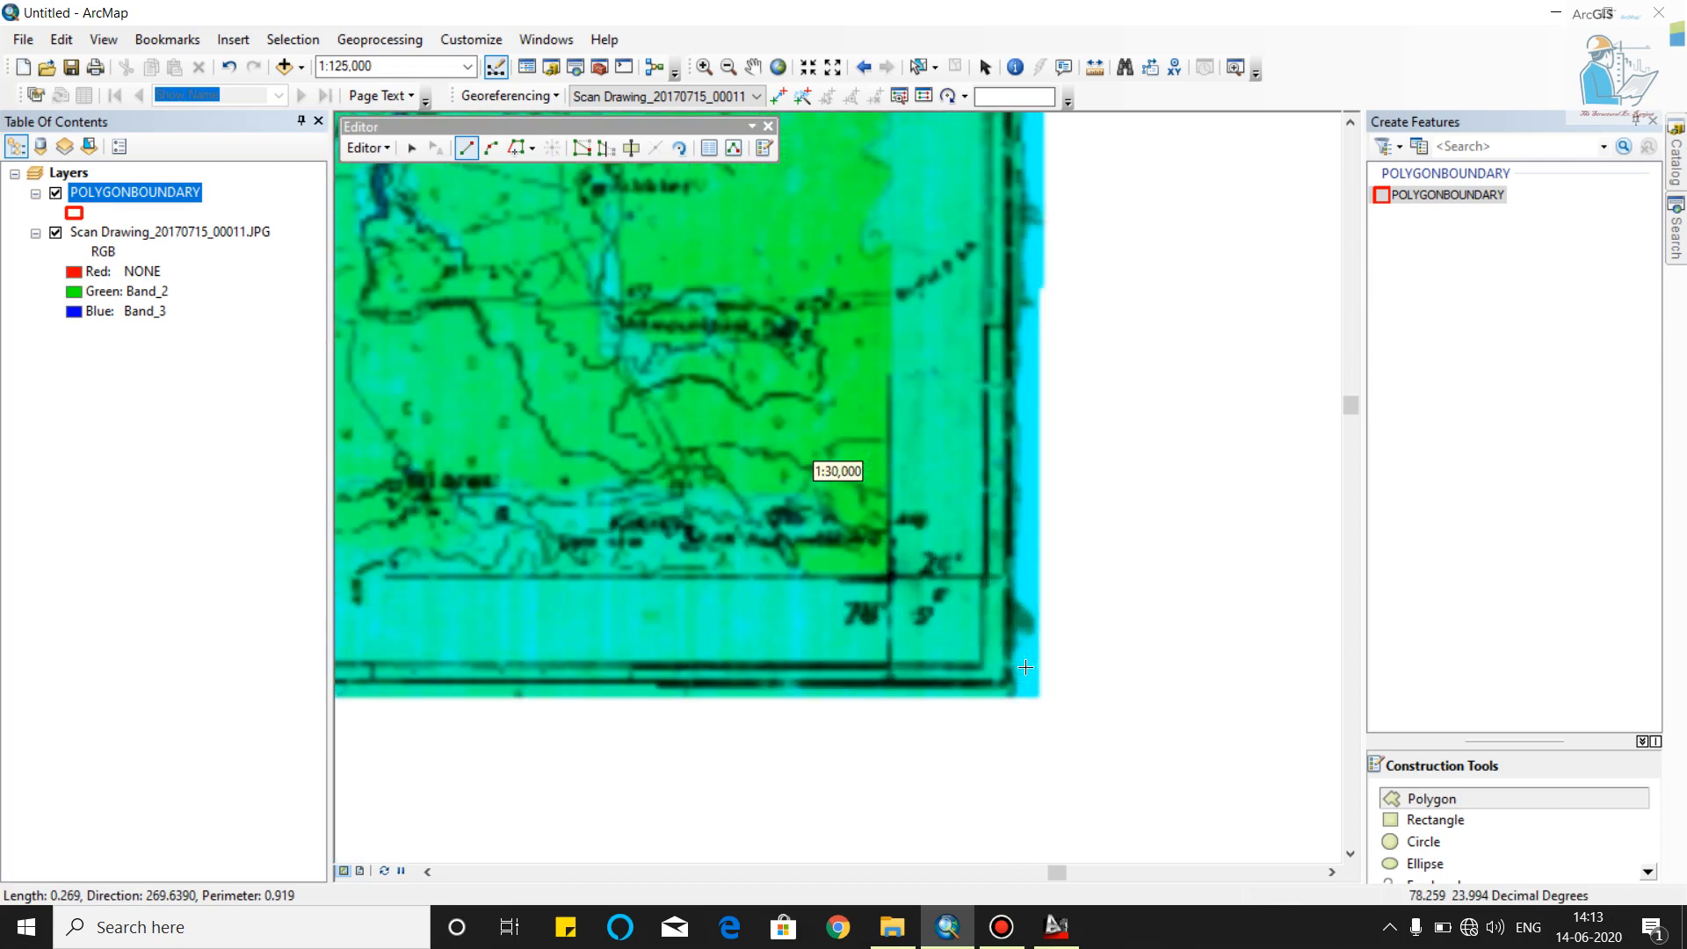
scroll(1028, 699, "up", 2)
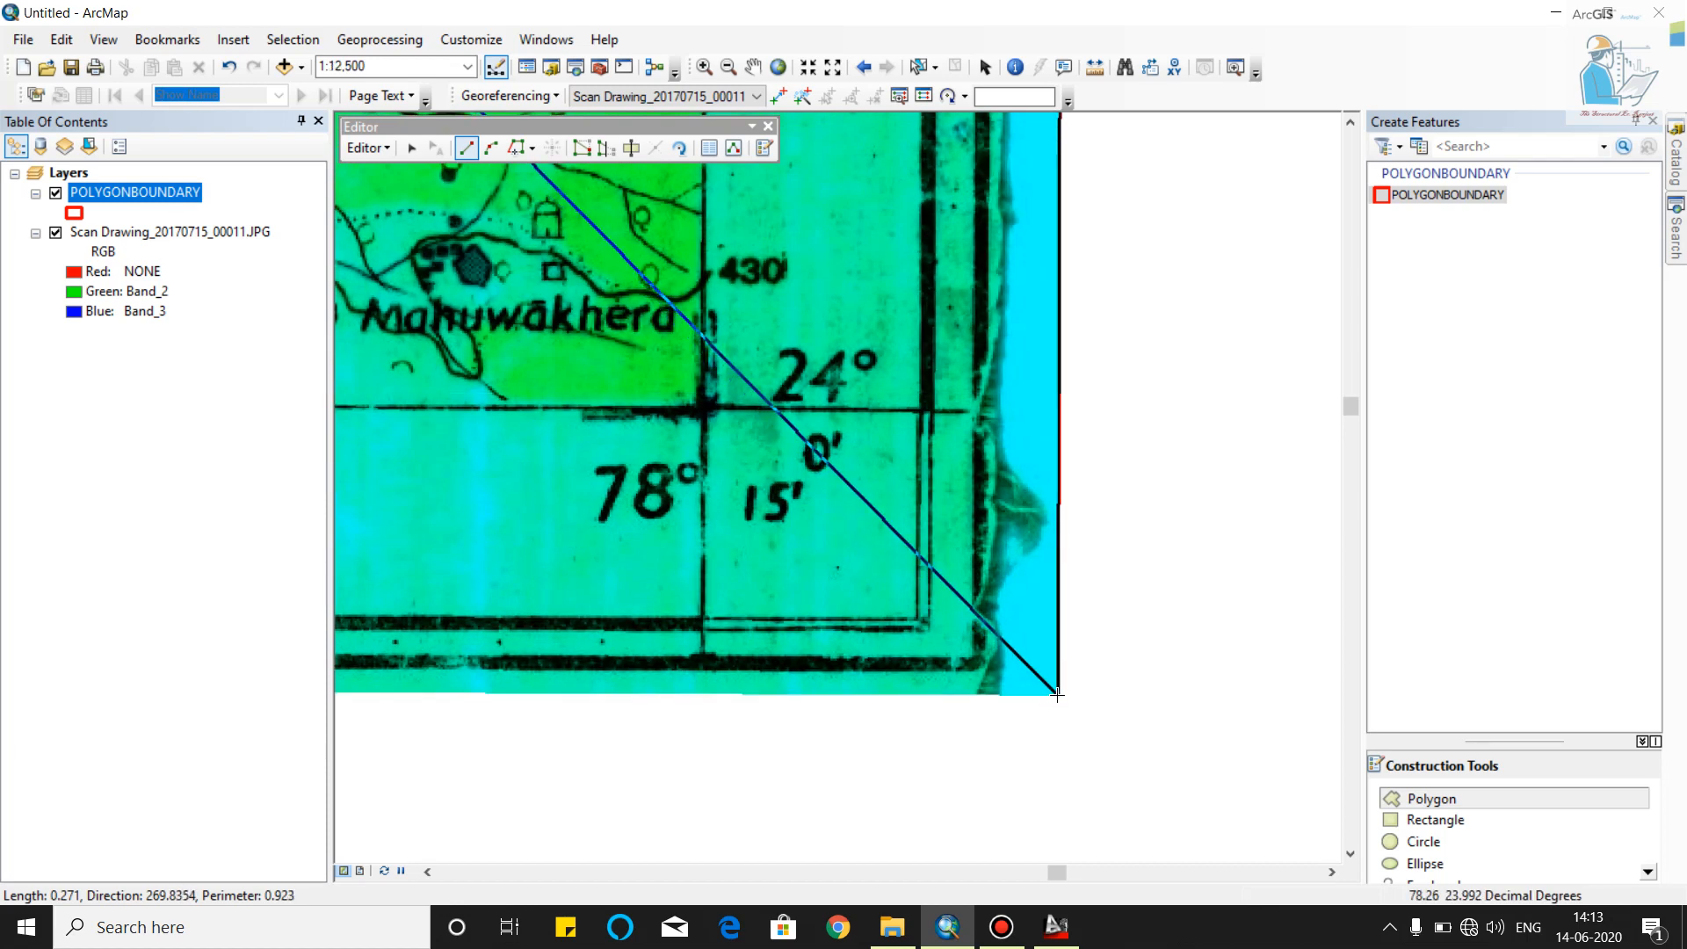
scroll(1045, 699, "up", 2)
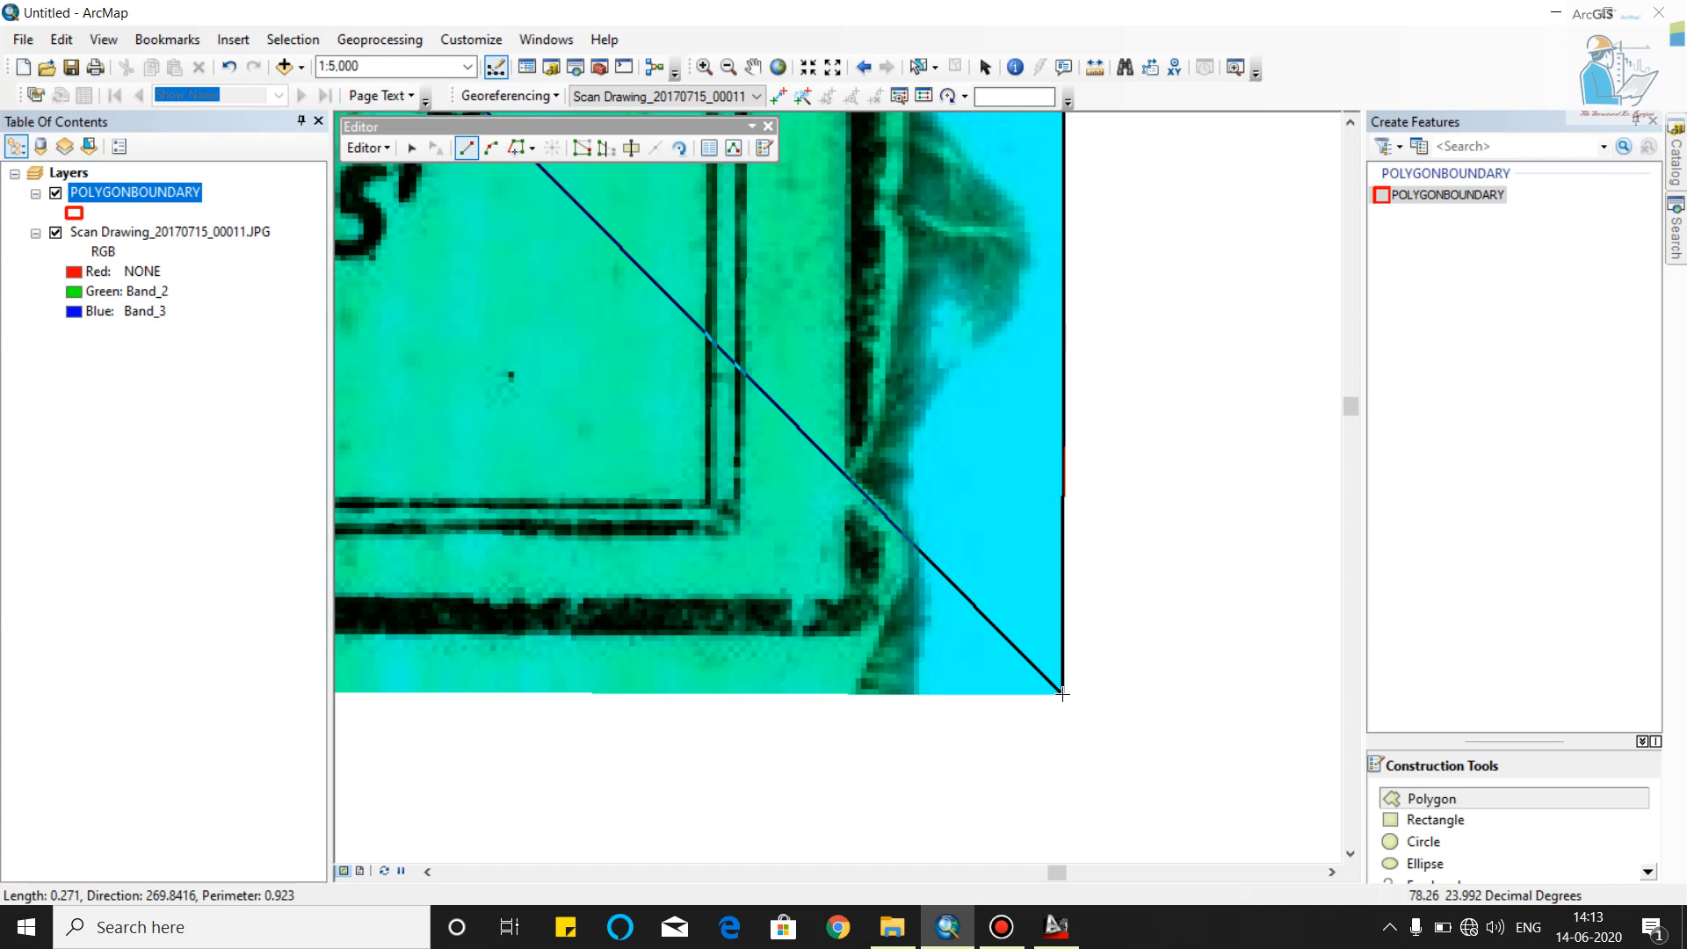
left_click(1061, 693)
Place the polygon's fourth vertex at the scanned map's outer southwest corner and finish the sketch
scroll(1182, 534, "up", 5)
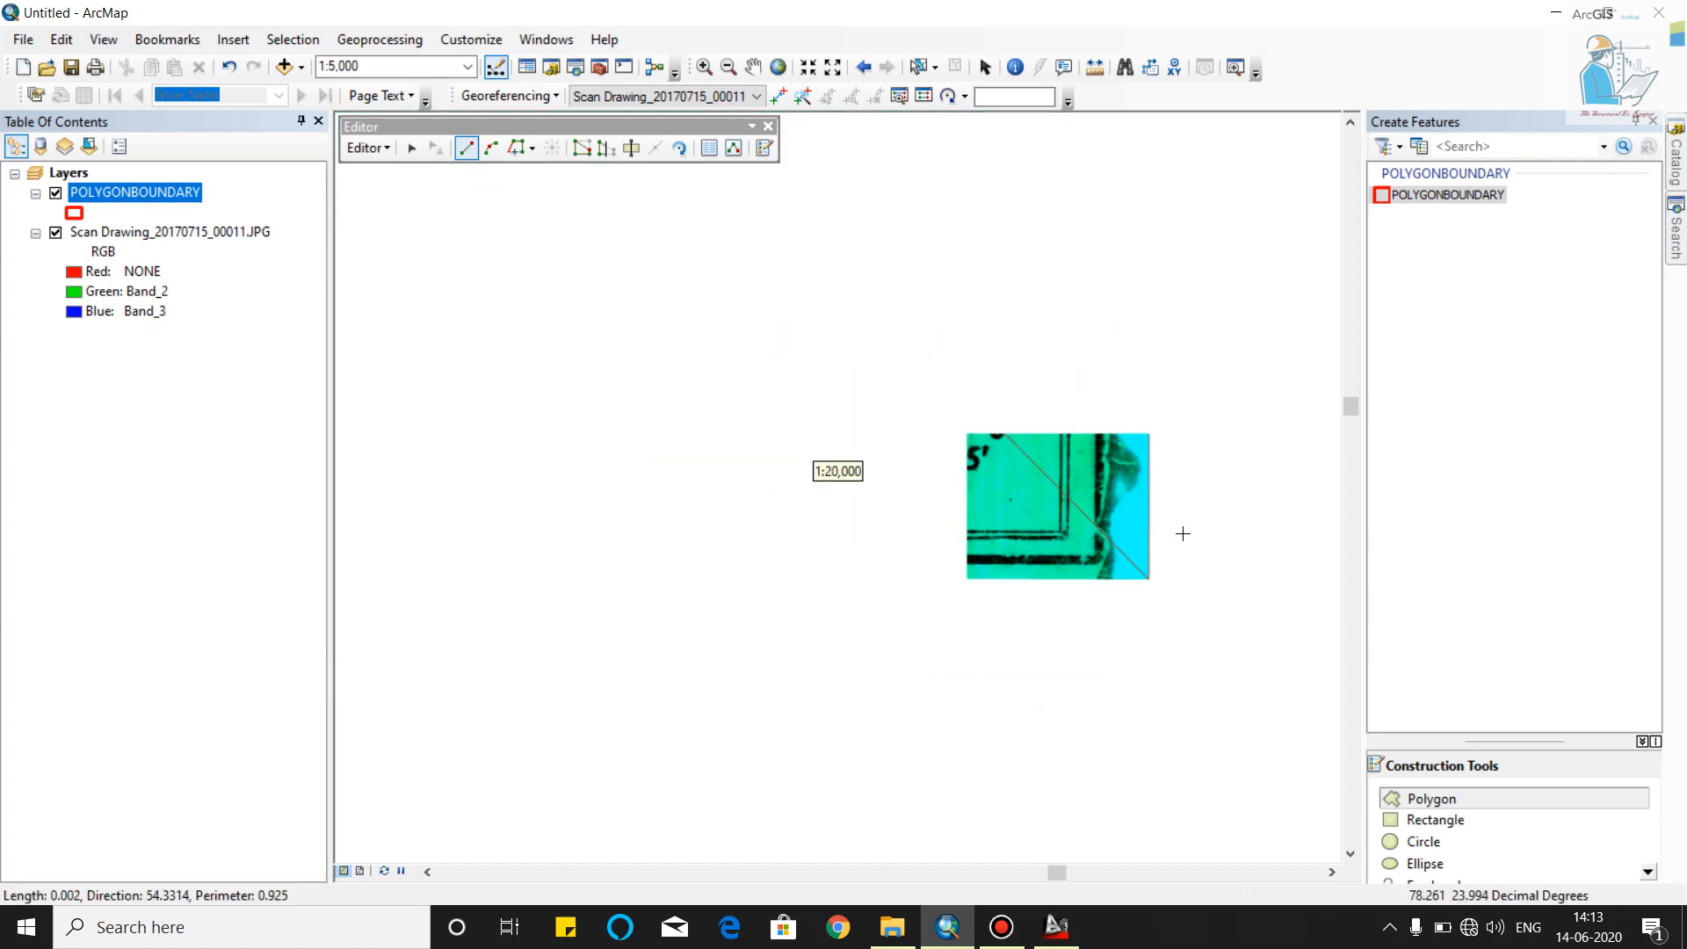
scroll(755, 549, "up", 3)
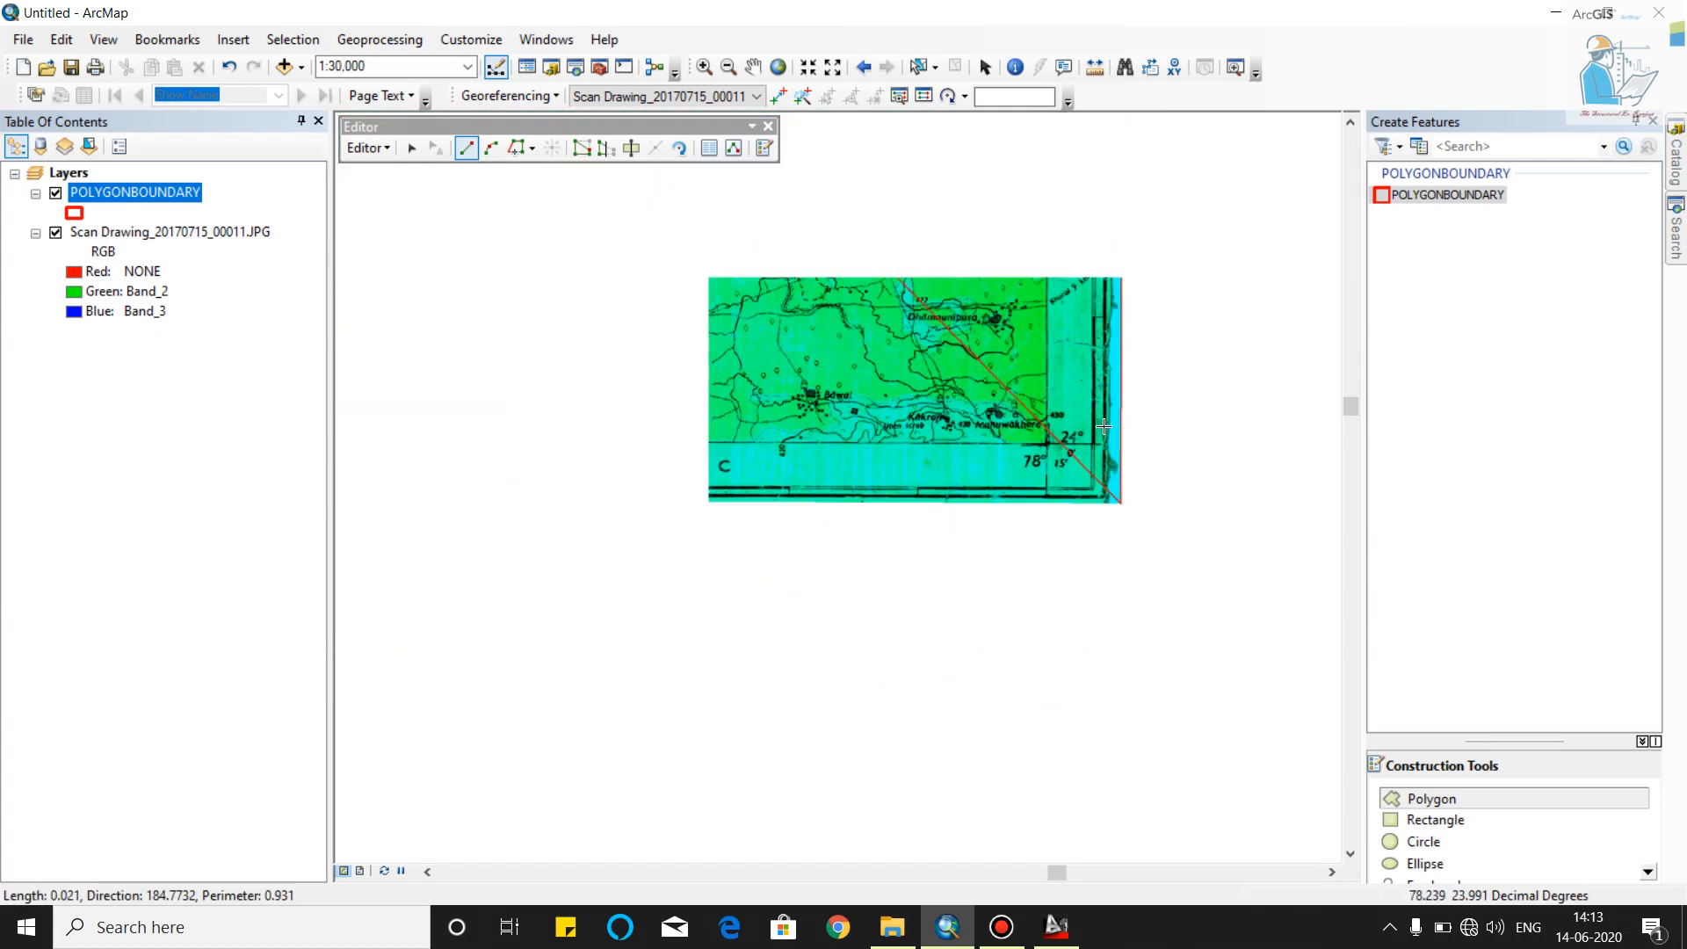
scroll(815, 532, "up", 2)
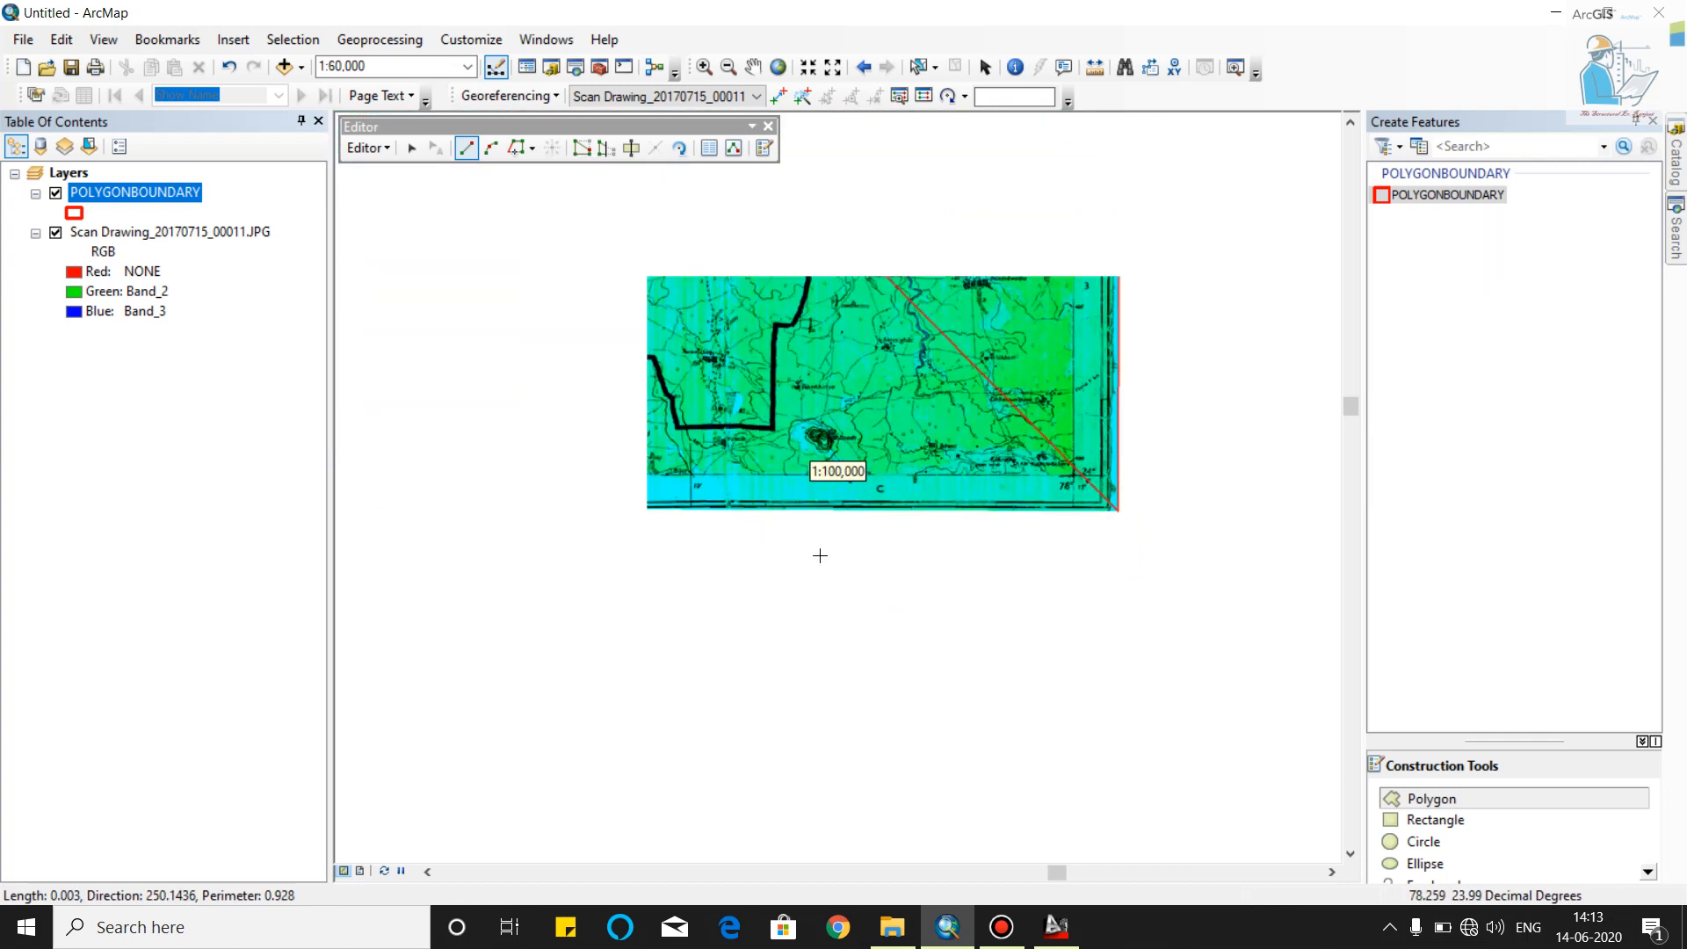
scroll(815, 515, "up", 2)
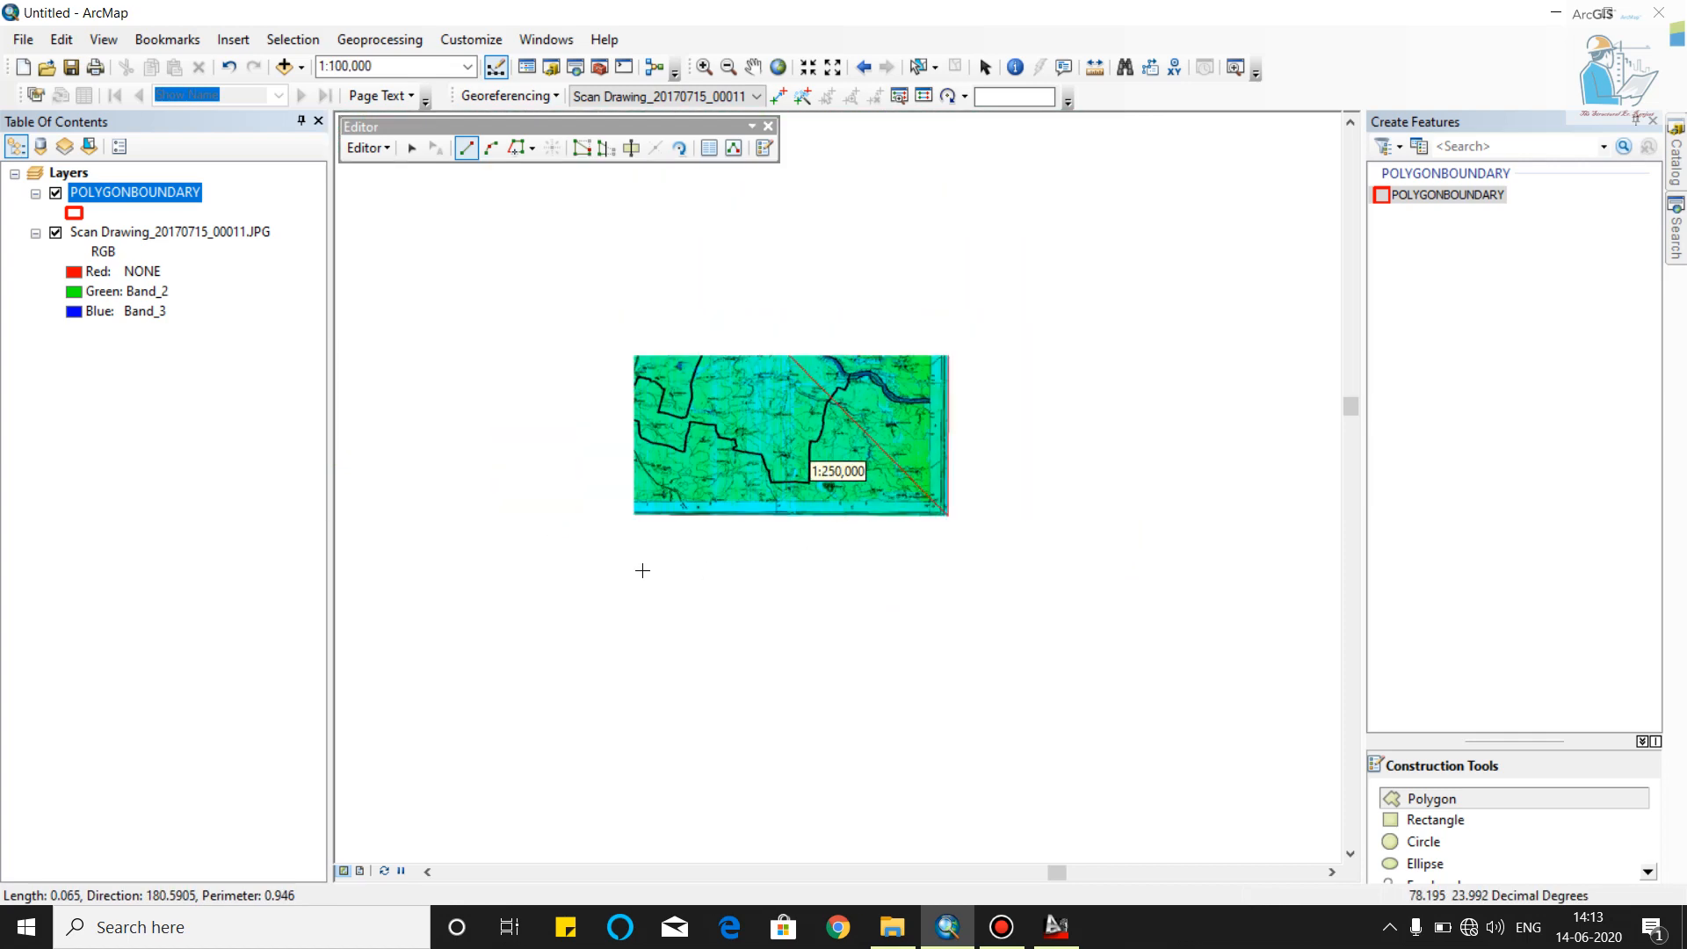
scroll(444, 513, "down", 4)
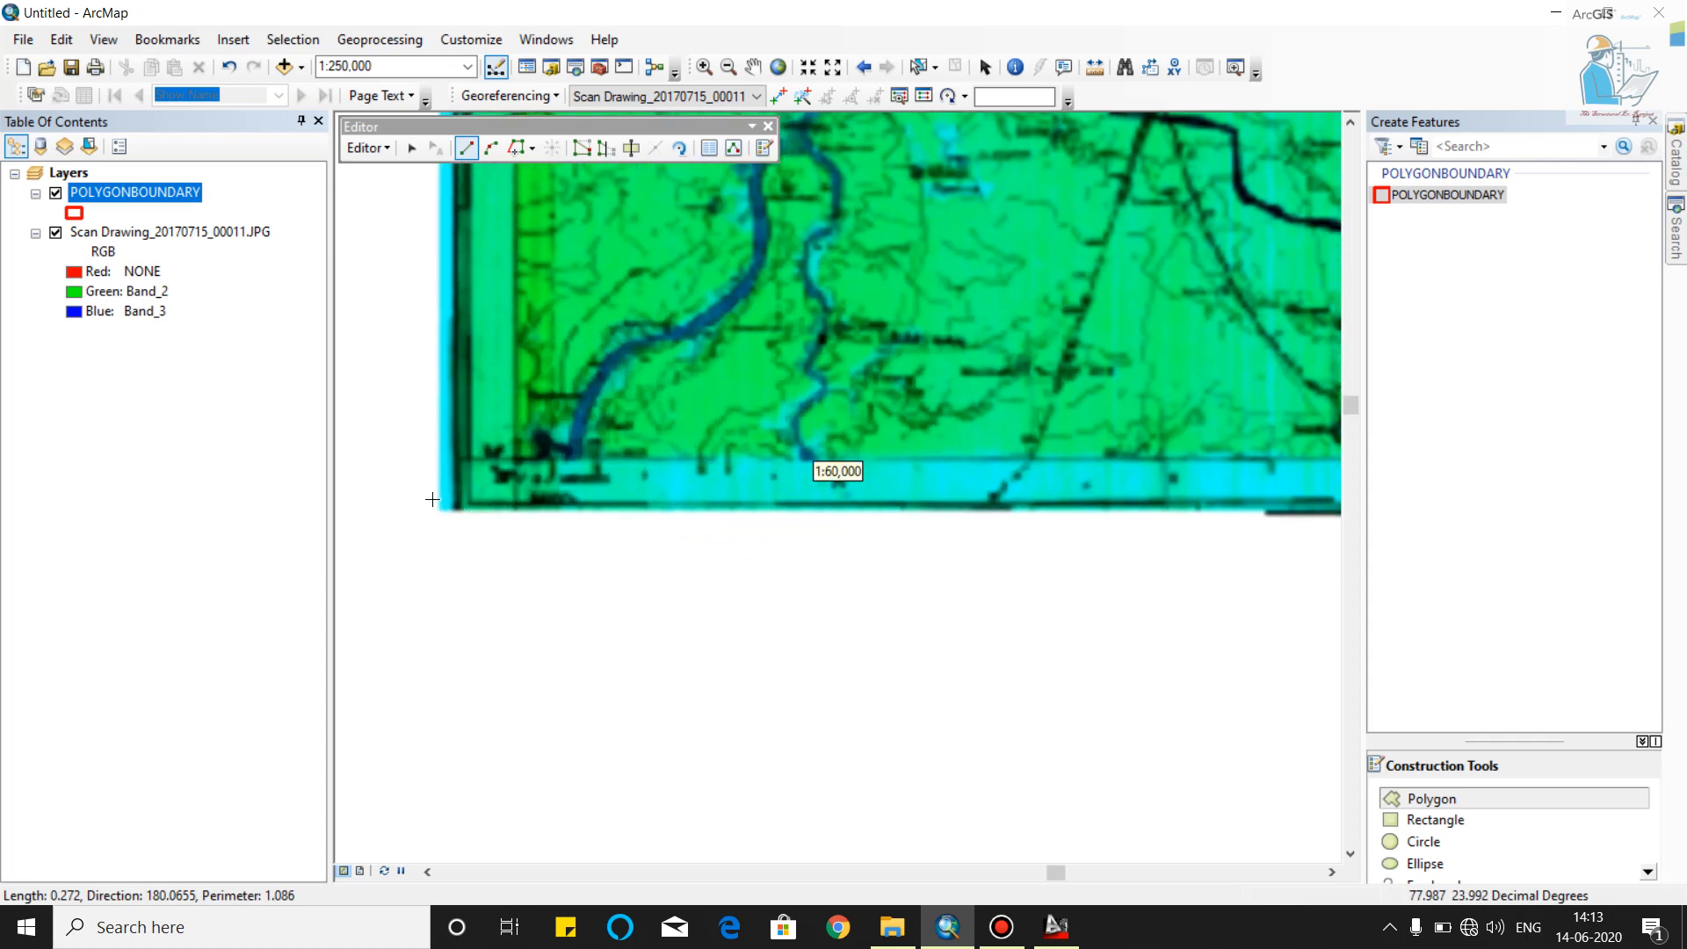
scroll(432, 499, "down", 2)
scroll(545, 545, "down", 3)
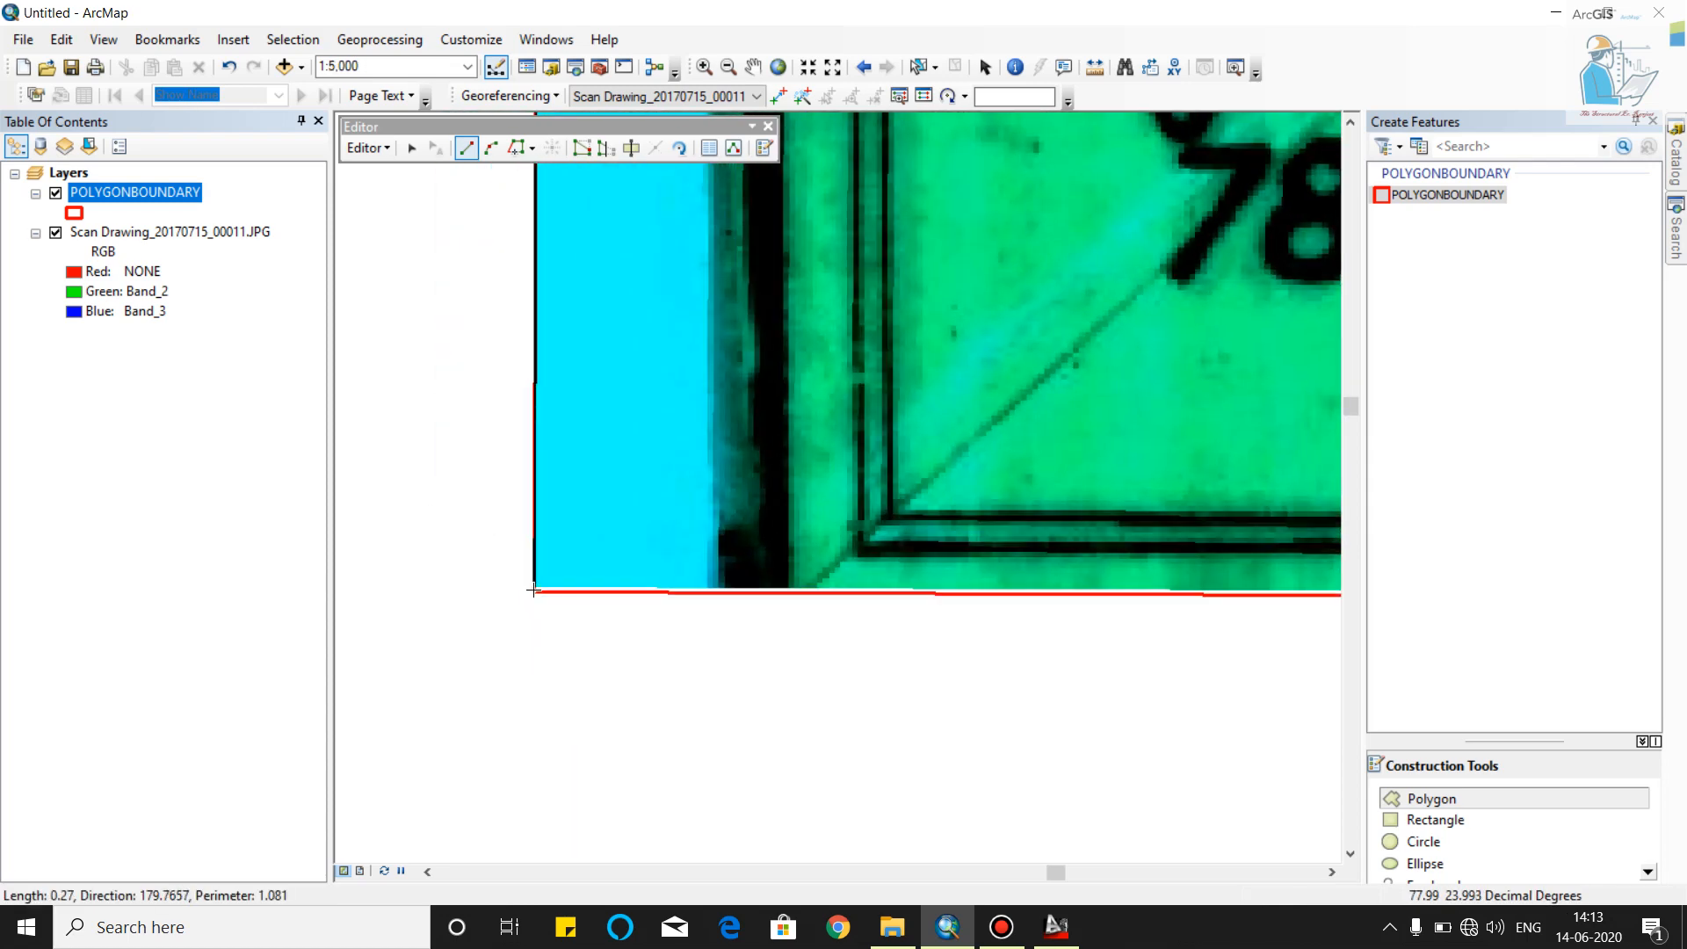
left_click(531, 587)
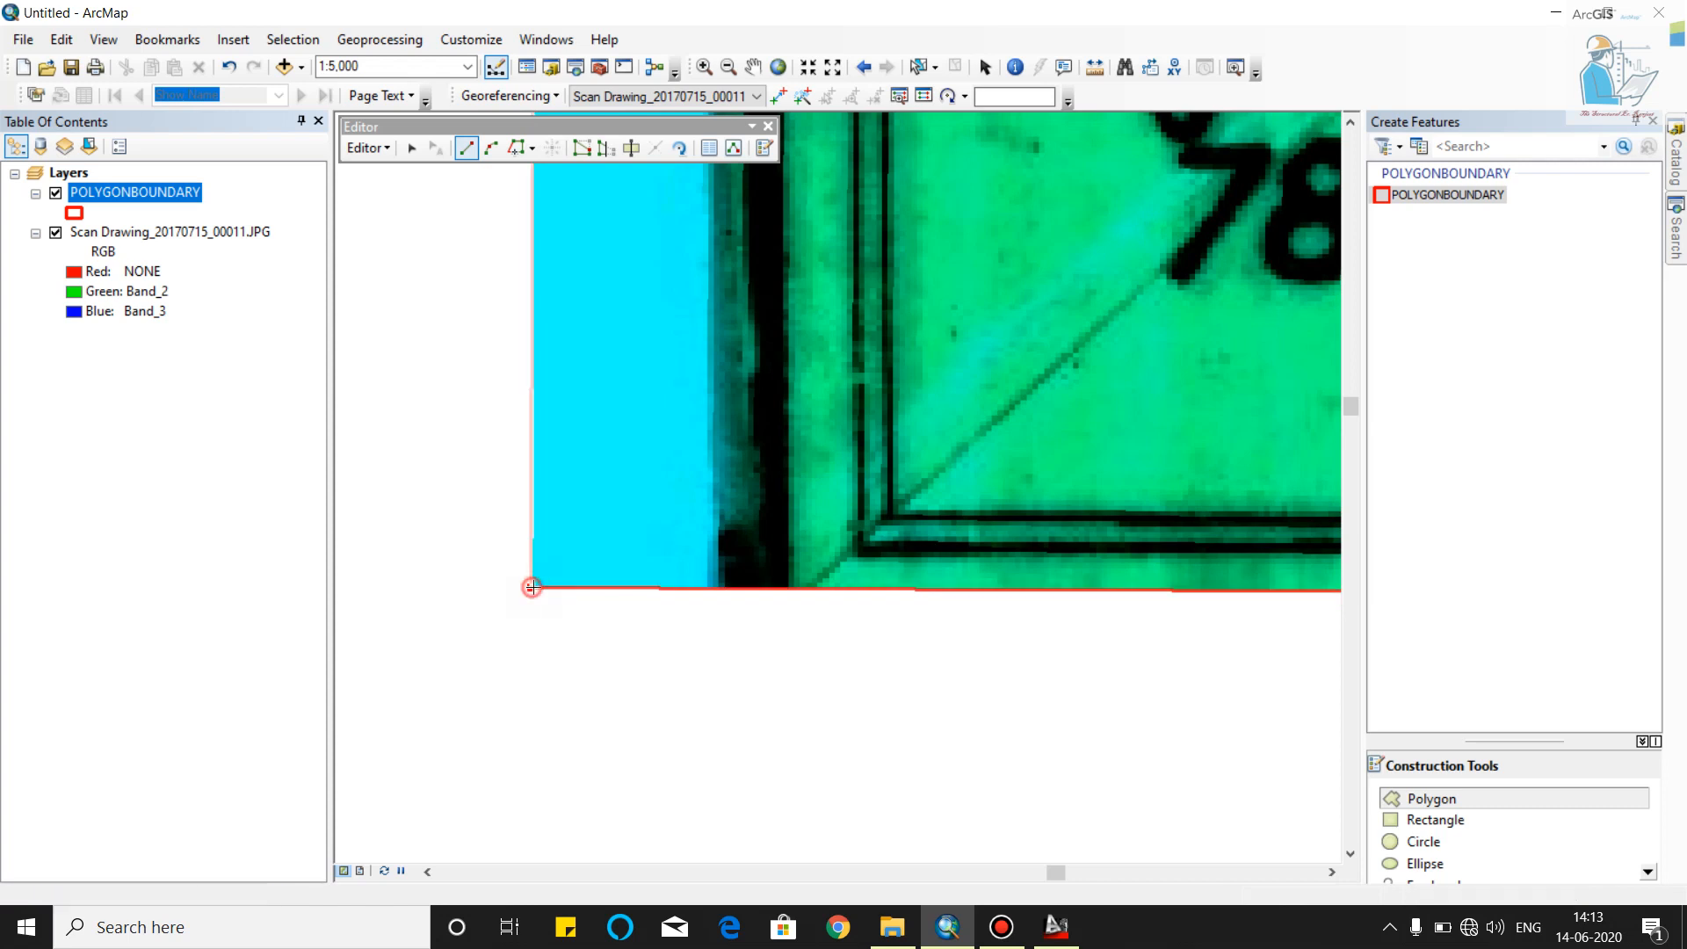
right_click(576, 551)
left_click(626, 487)
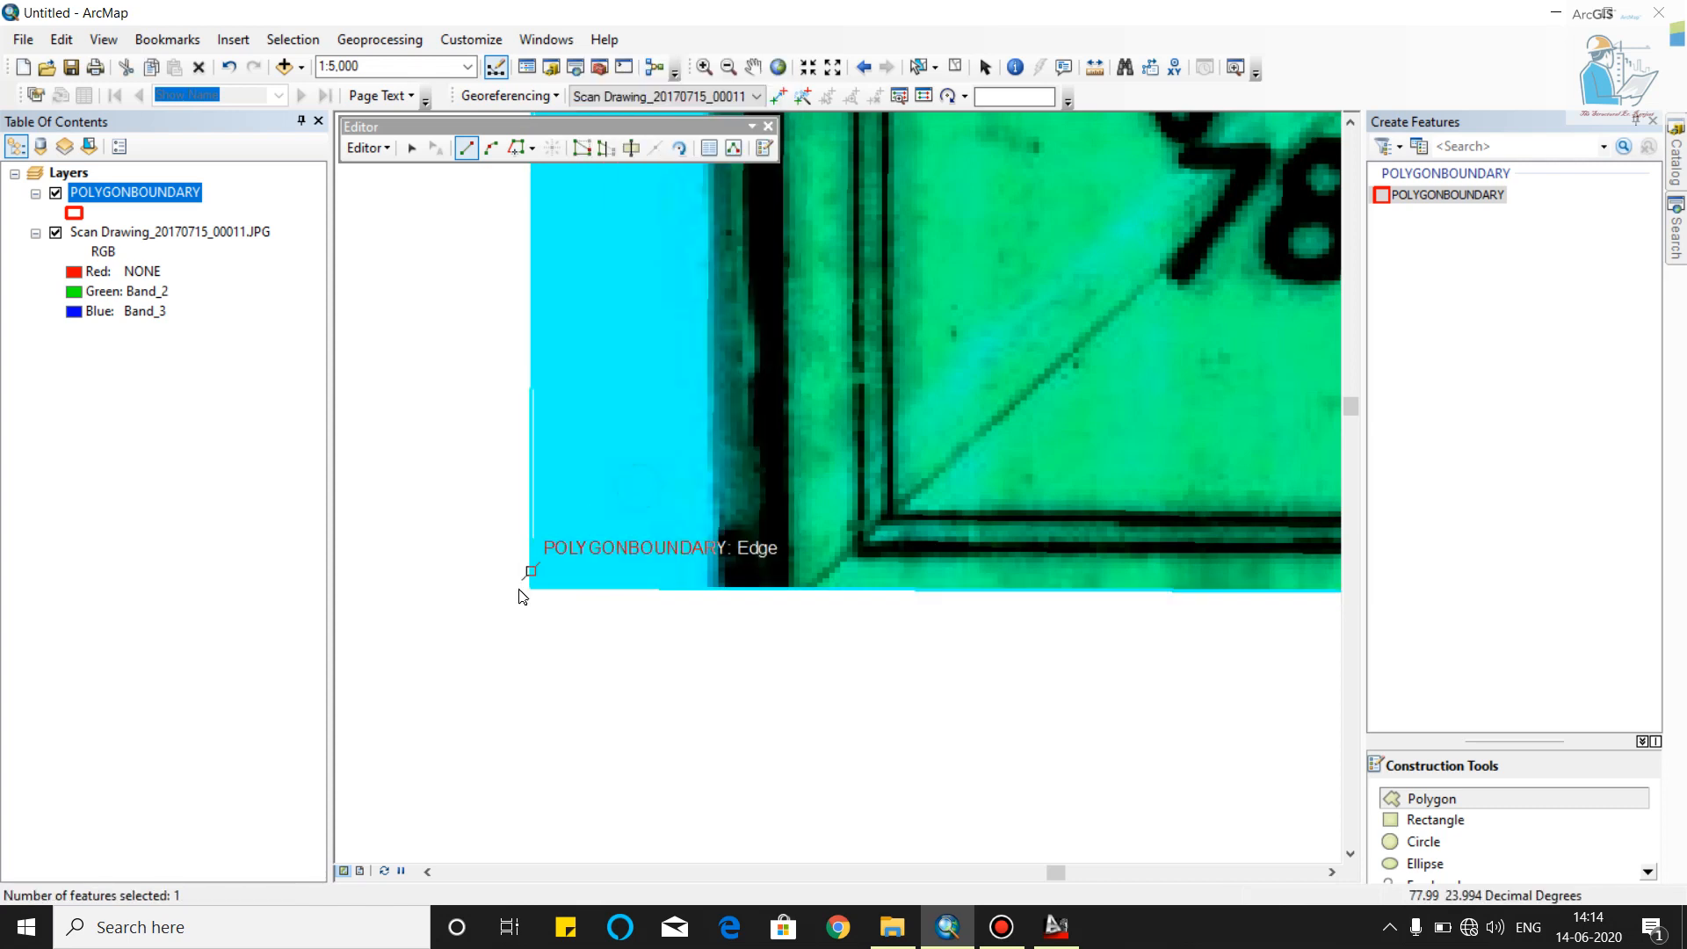
Stop the editing session on POLYGONBOUNDARY and save the edits
scroll(421, 749, "down", 4)
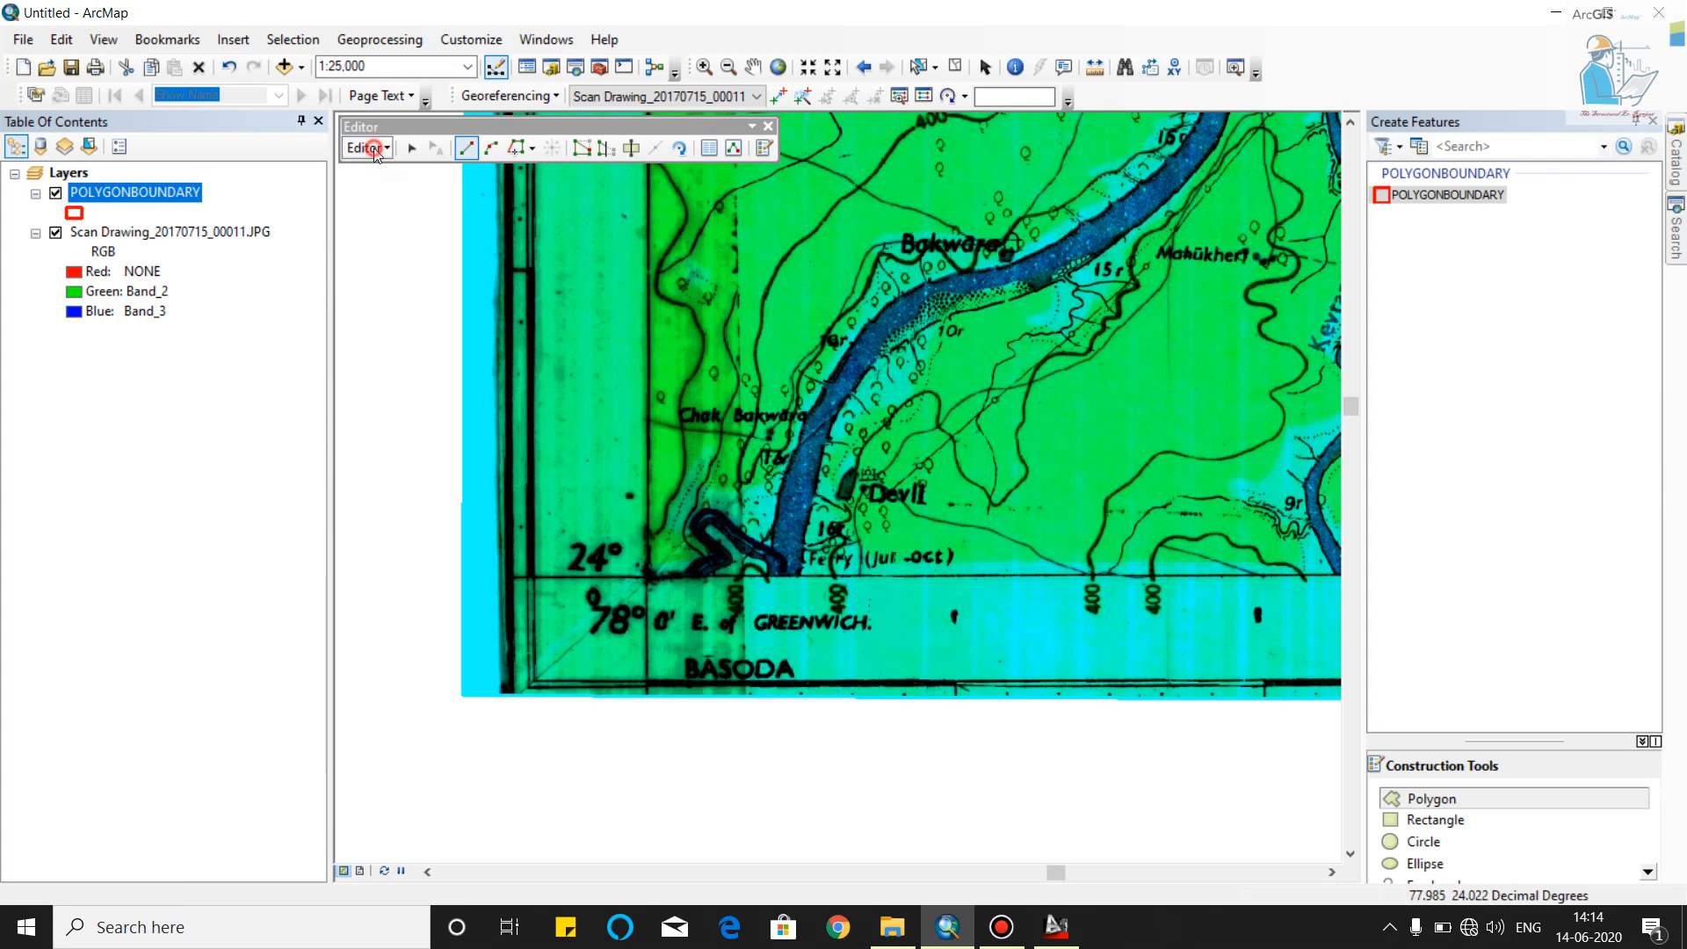
left_click(368, 147)
left_click(387, 202)
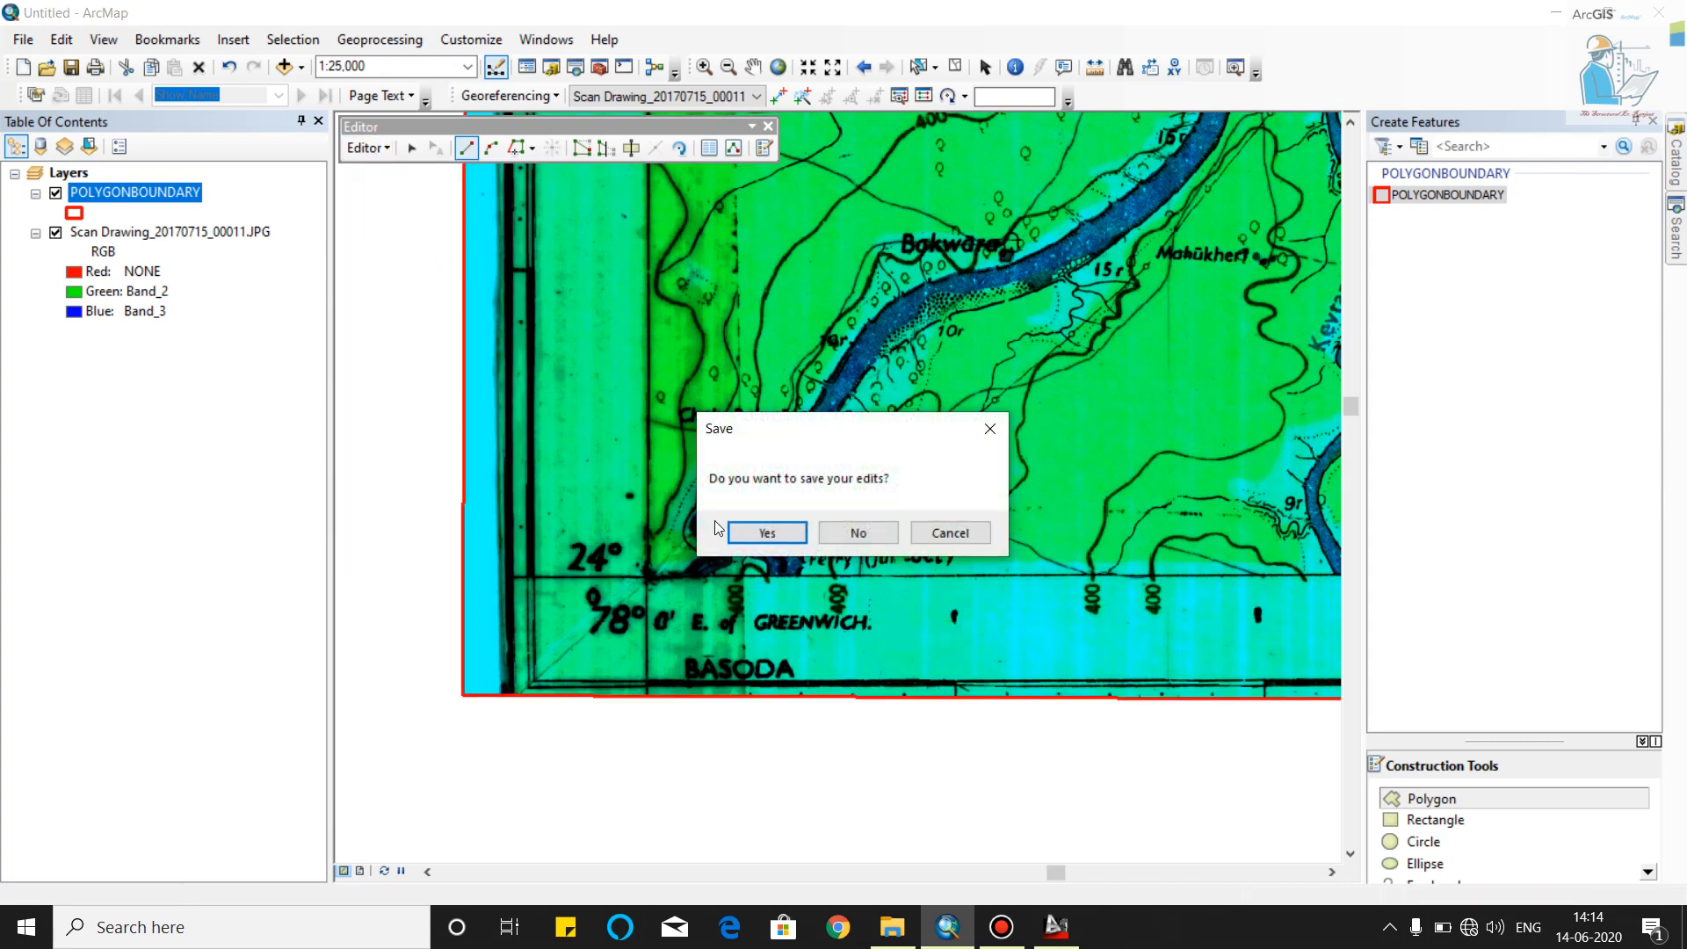
left_click(770, 533)
Open Export to CAD for the POLYGONBOUNDARY layer and set the output type to DXF_R2018
scroll(534, 666, "down", 3)
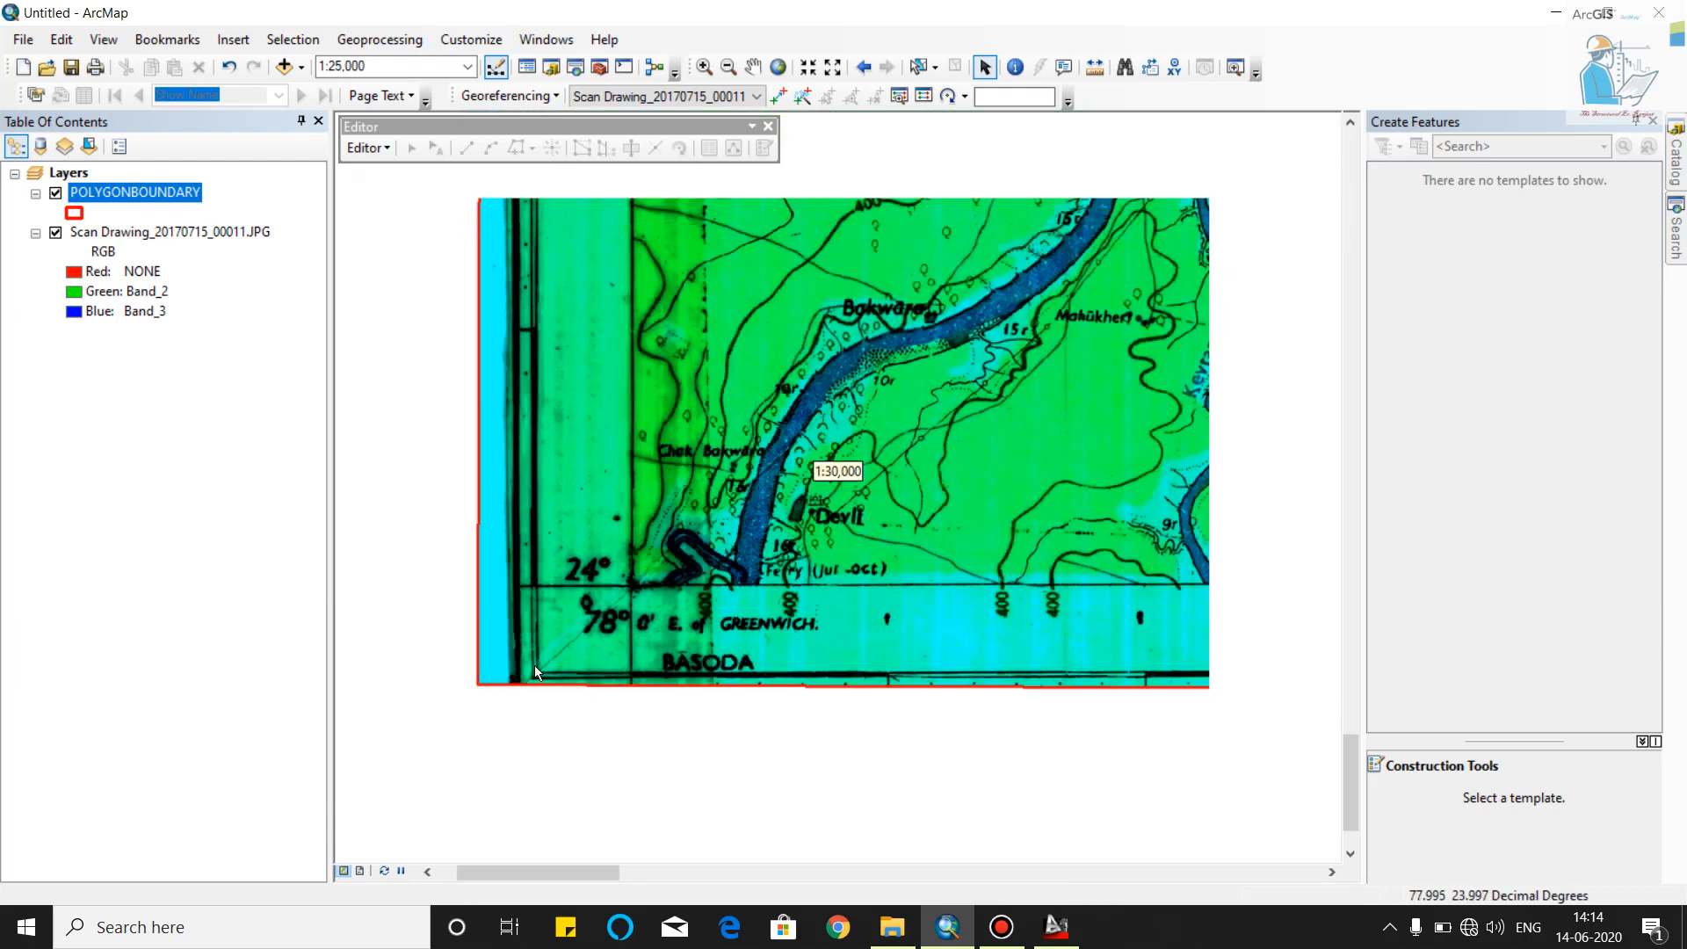
scroll(614, 743, "down", 2)
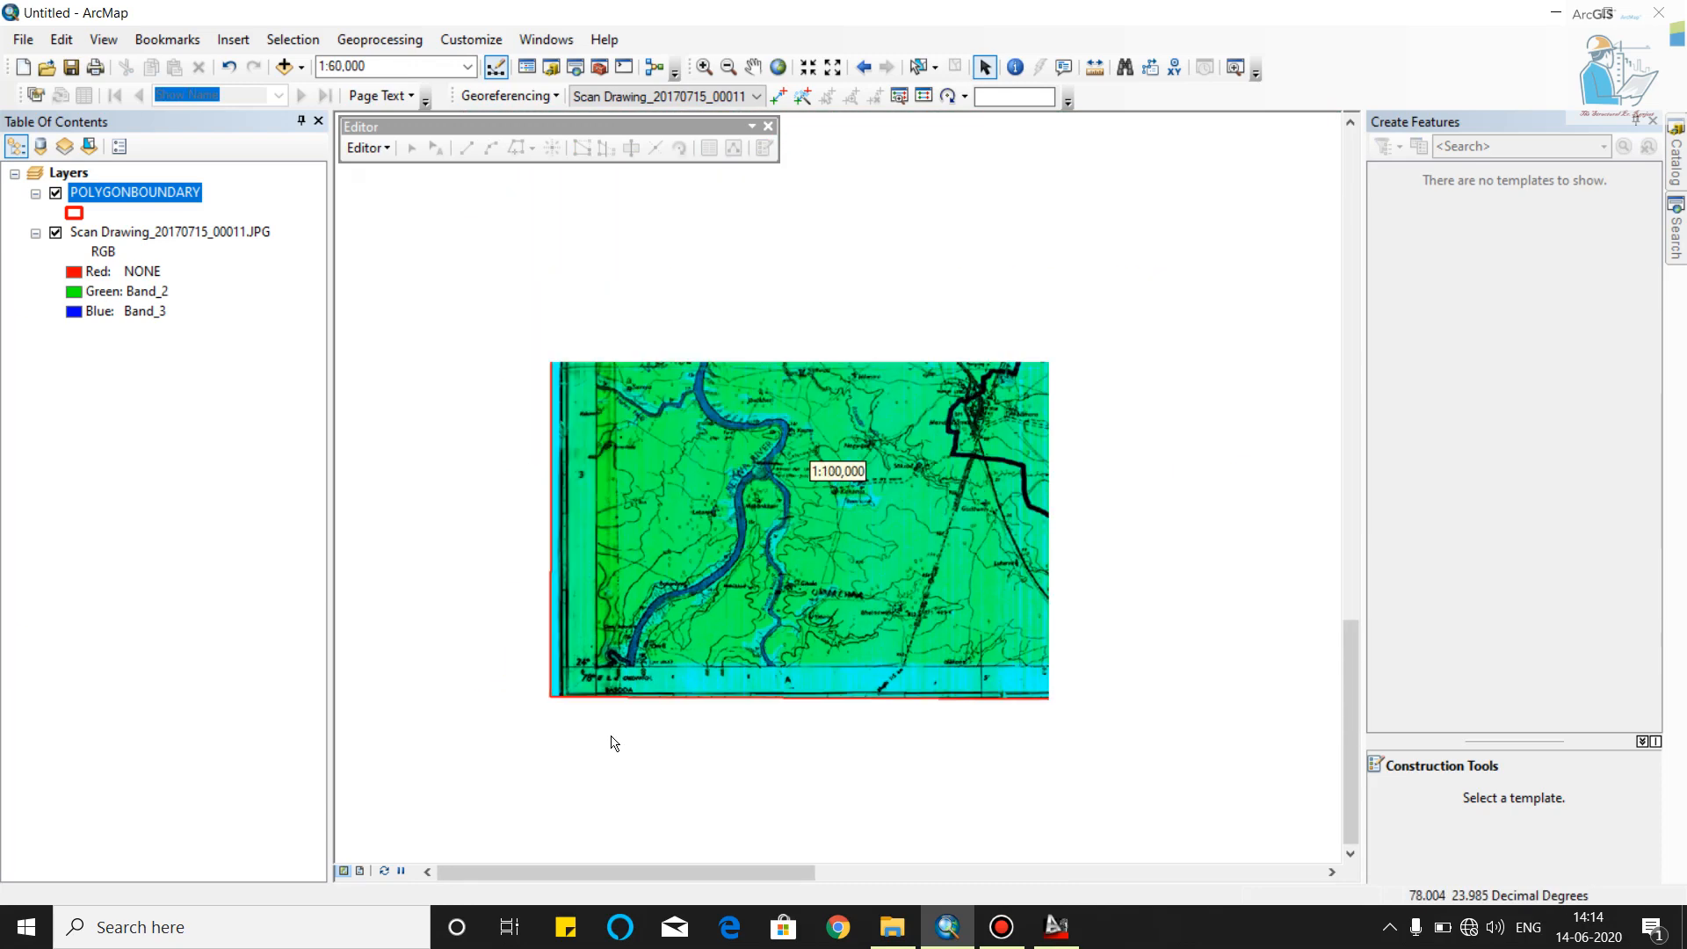
scroll(518, 741, "down", 2)
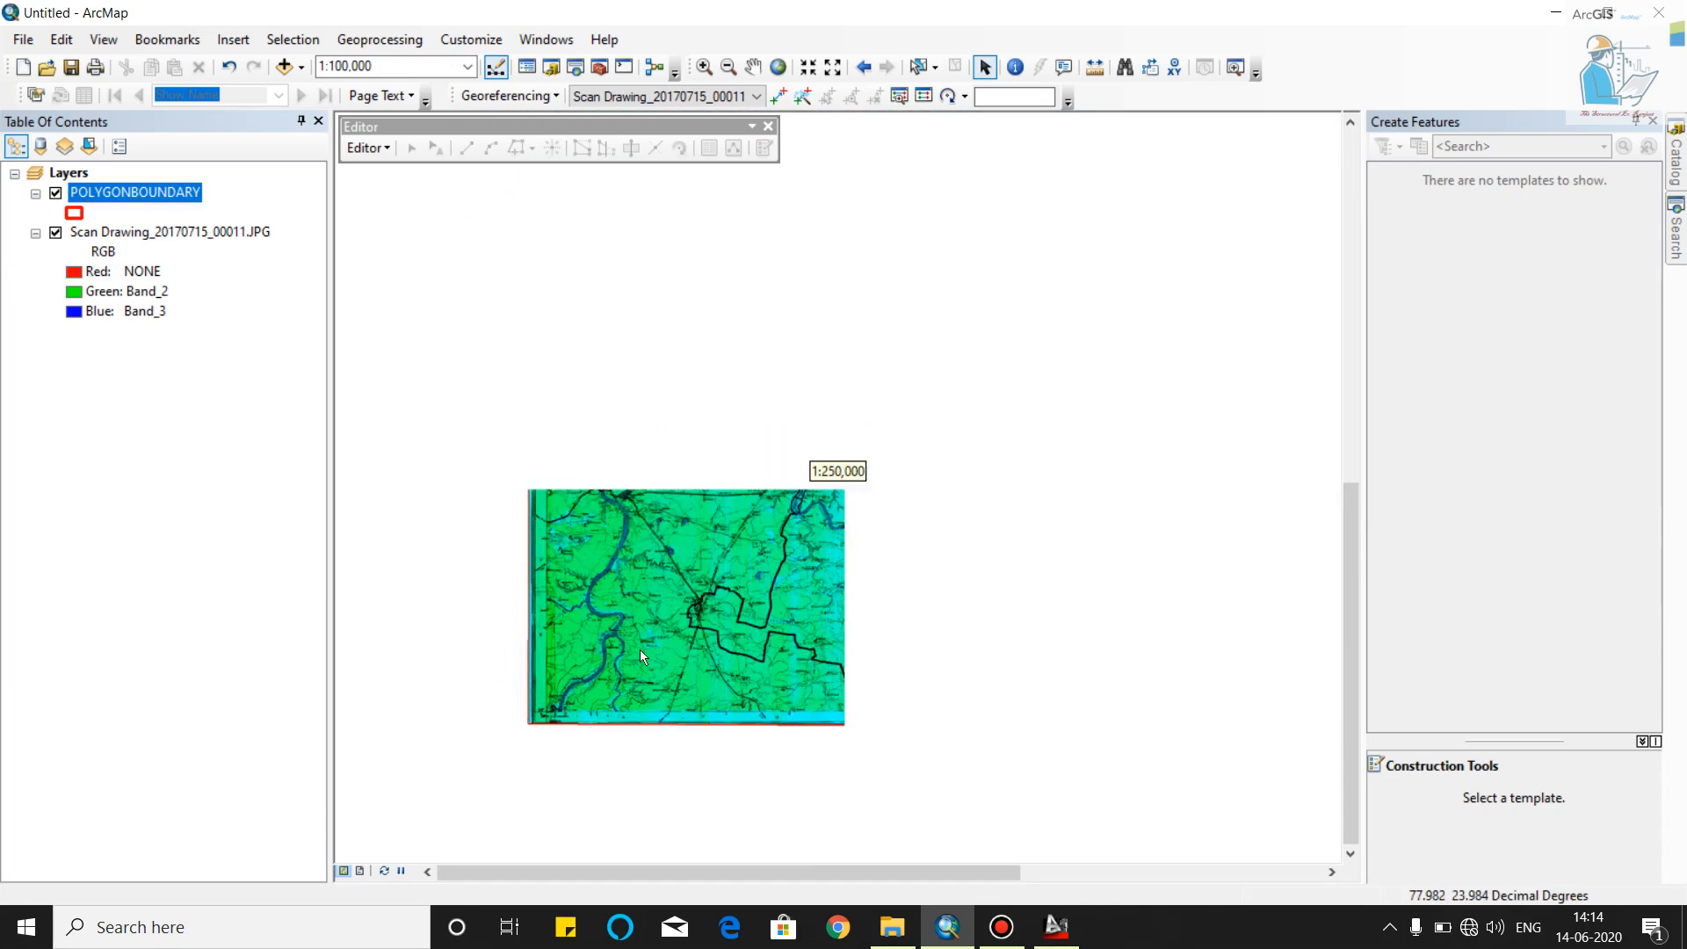
right_click(163, 202)
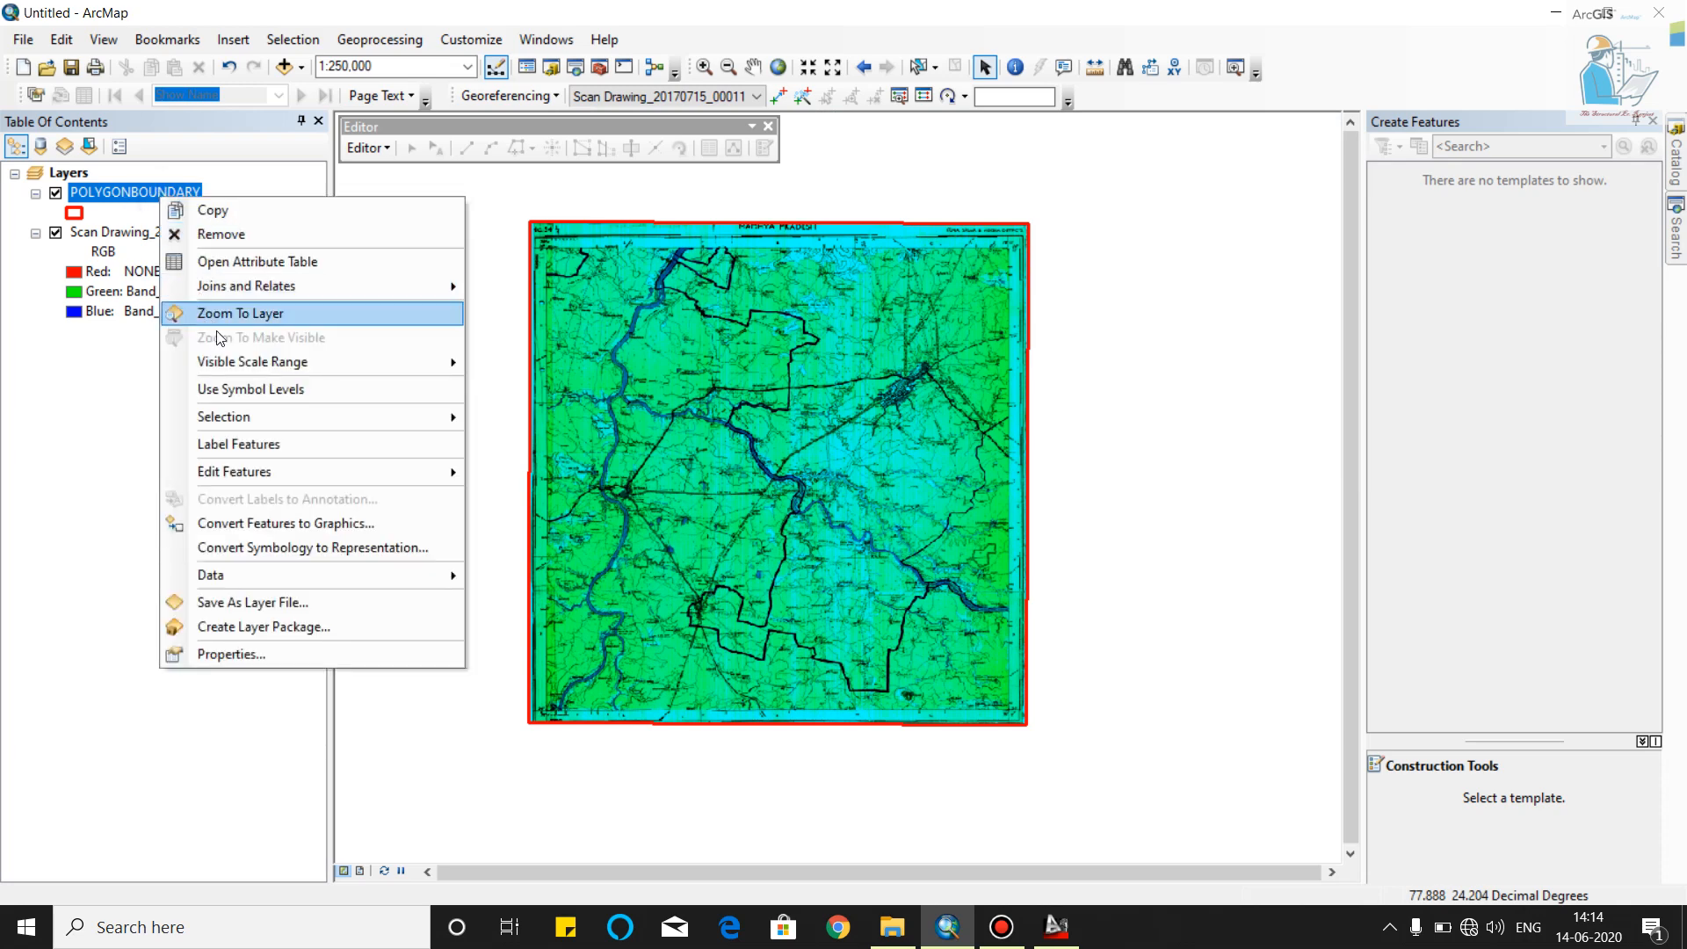
mouse_move(254, 479)
mouse_move(270, 566)
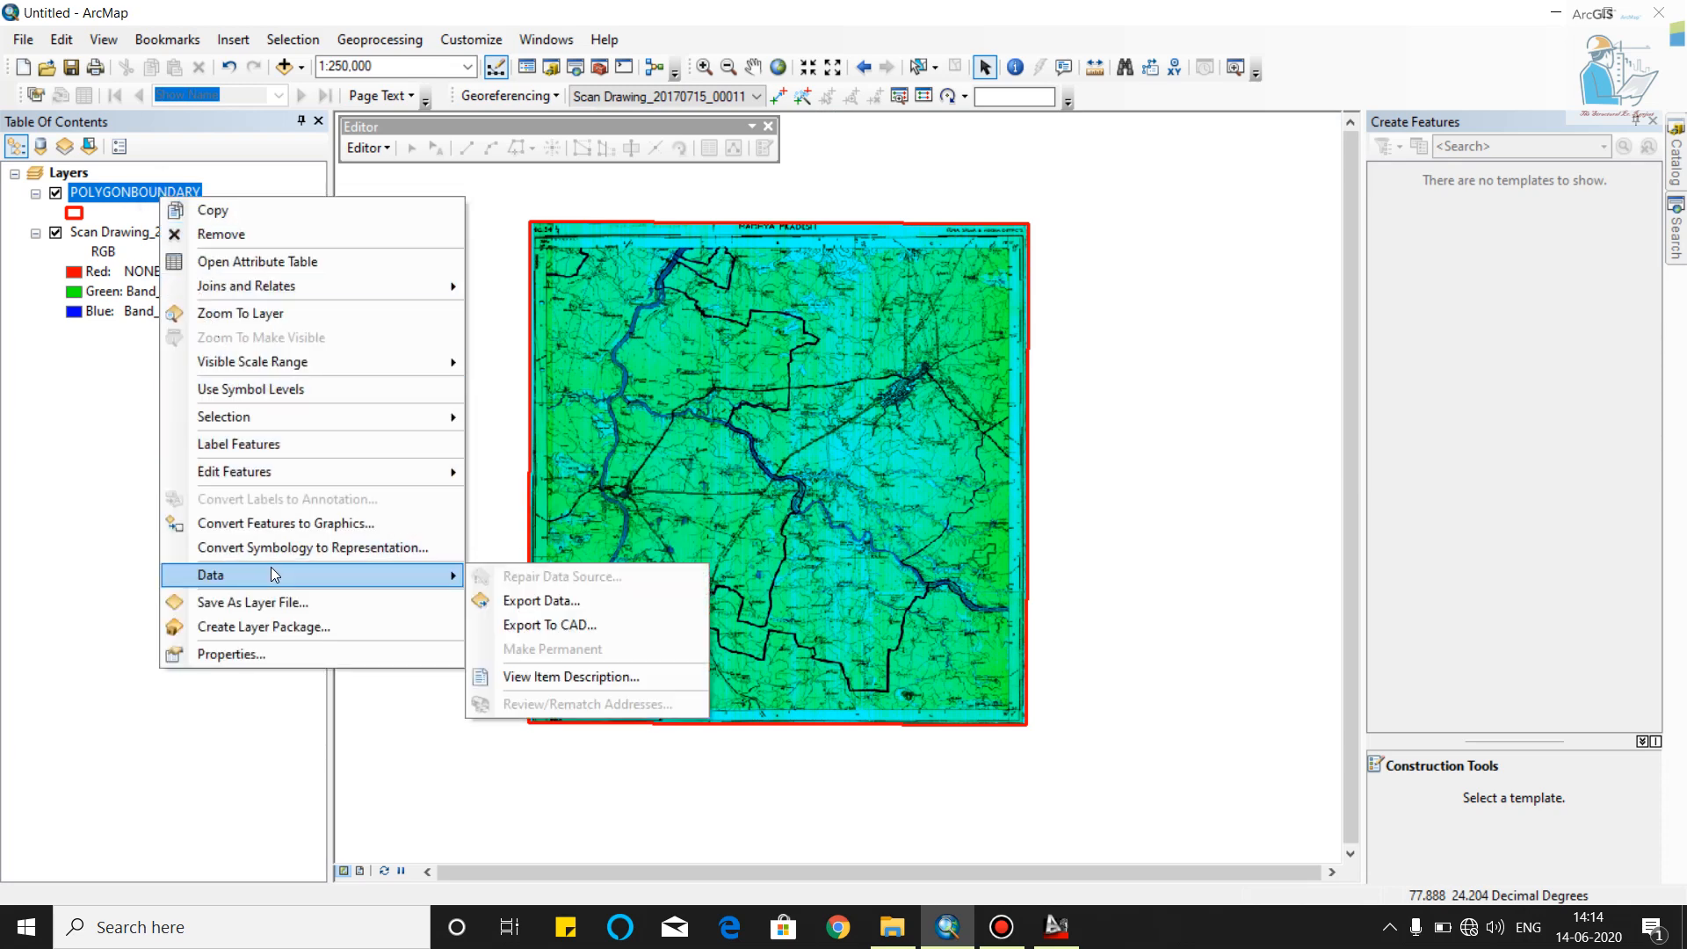
left_click(535, 625)
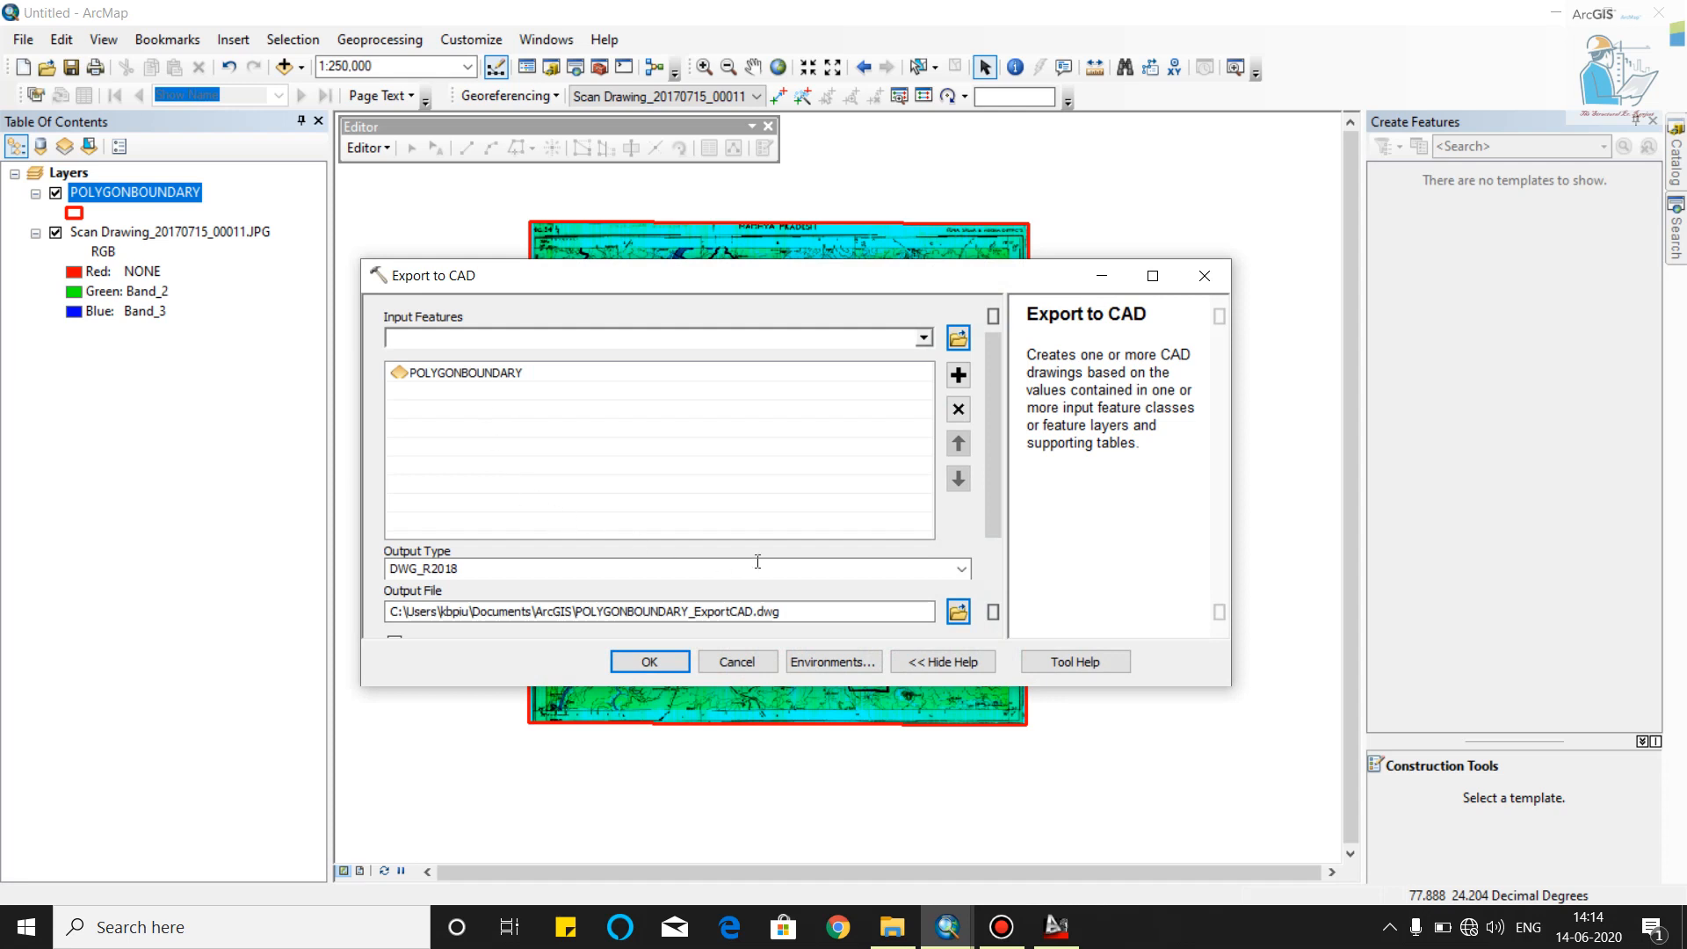
left_click(963, 571)
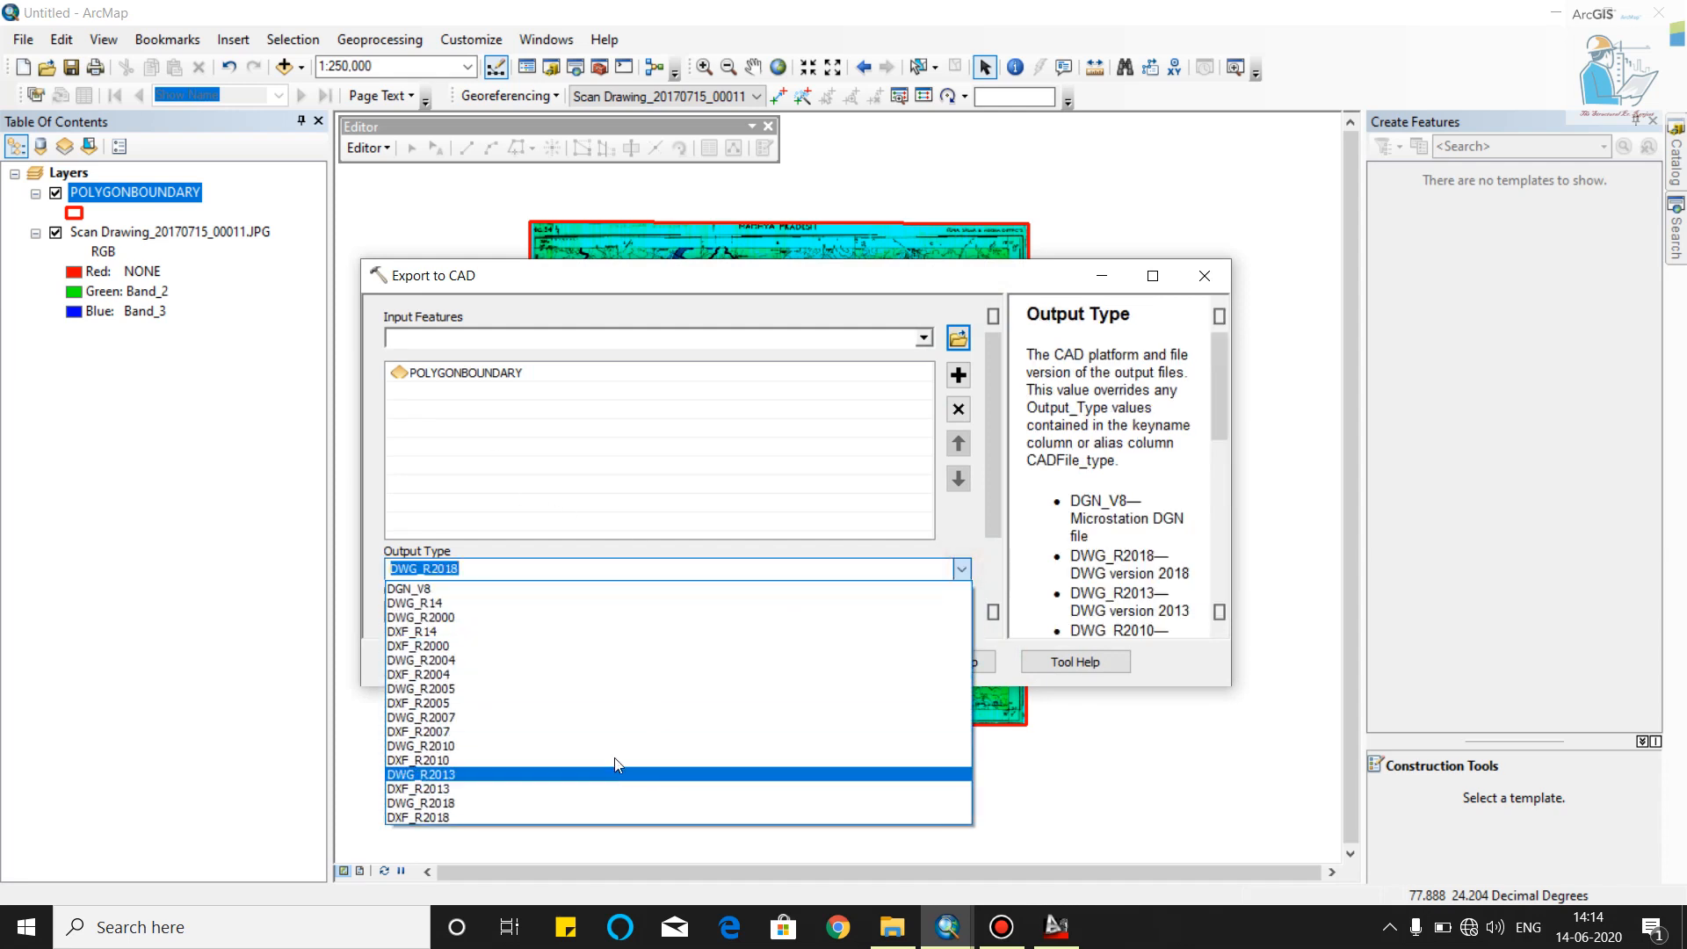
left_click(451, 816)
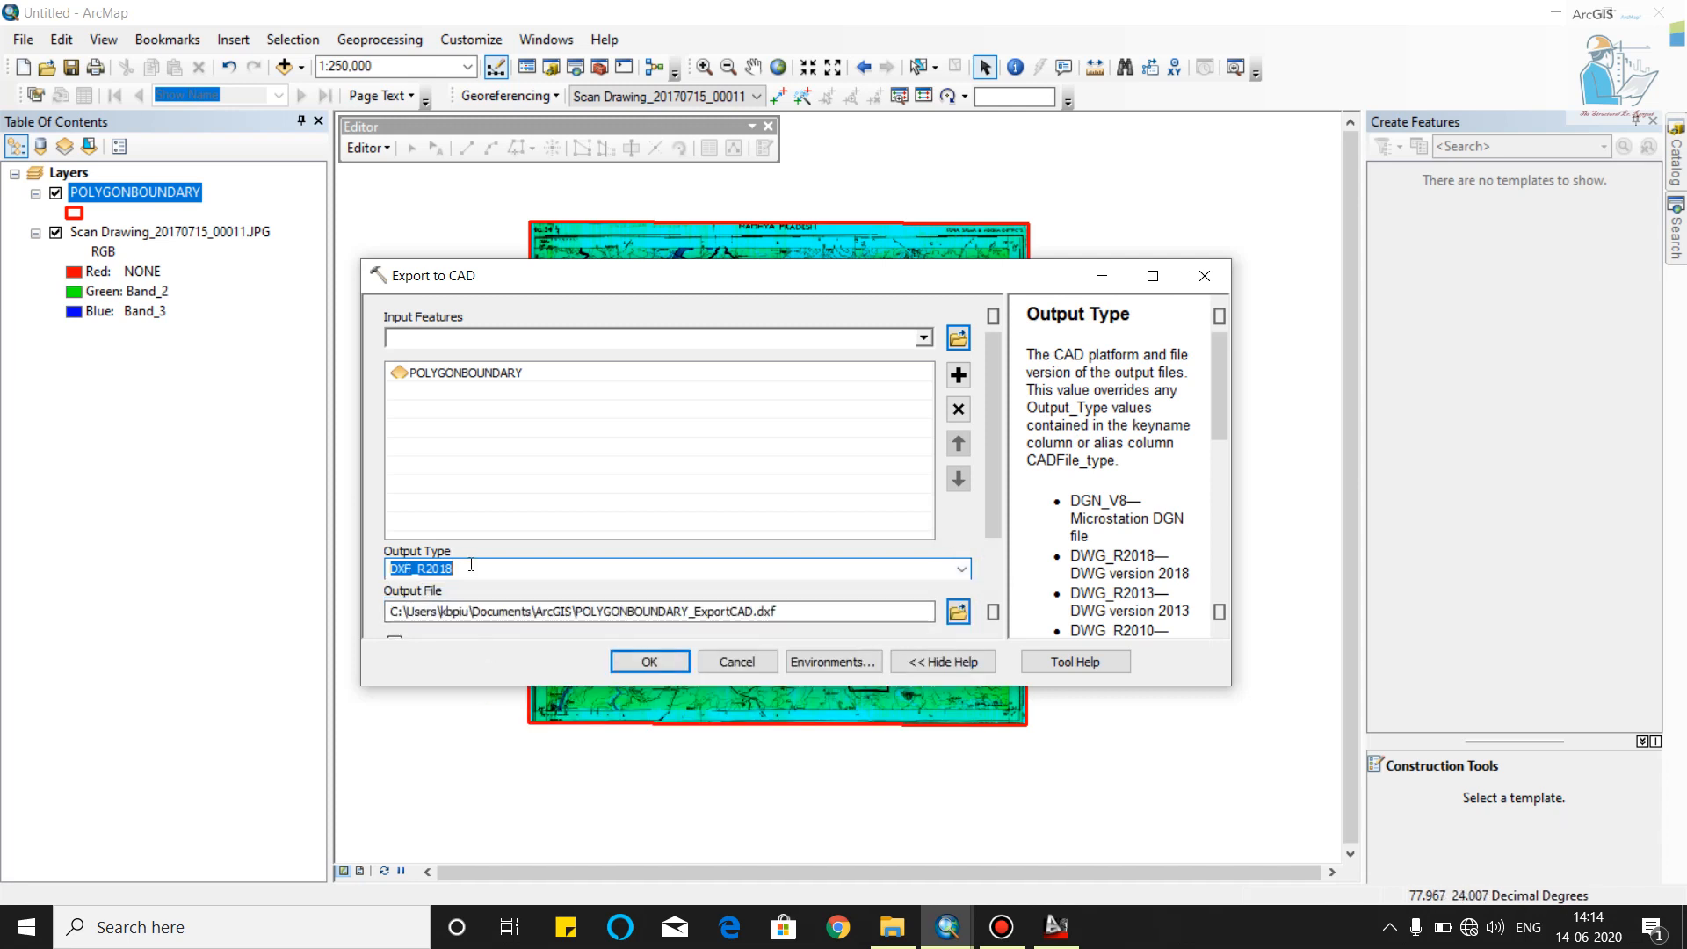
Set the CAD export's output file to POLYBOUNDARY in the Documents\Bandicam folder and show the remaining export options
left_click(958, 612)
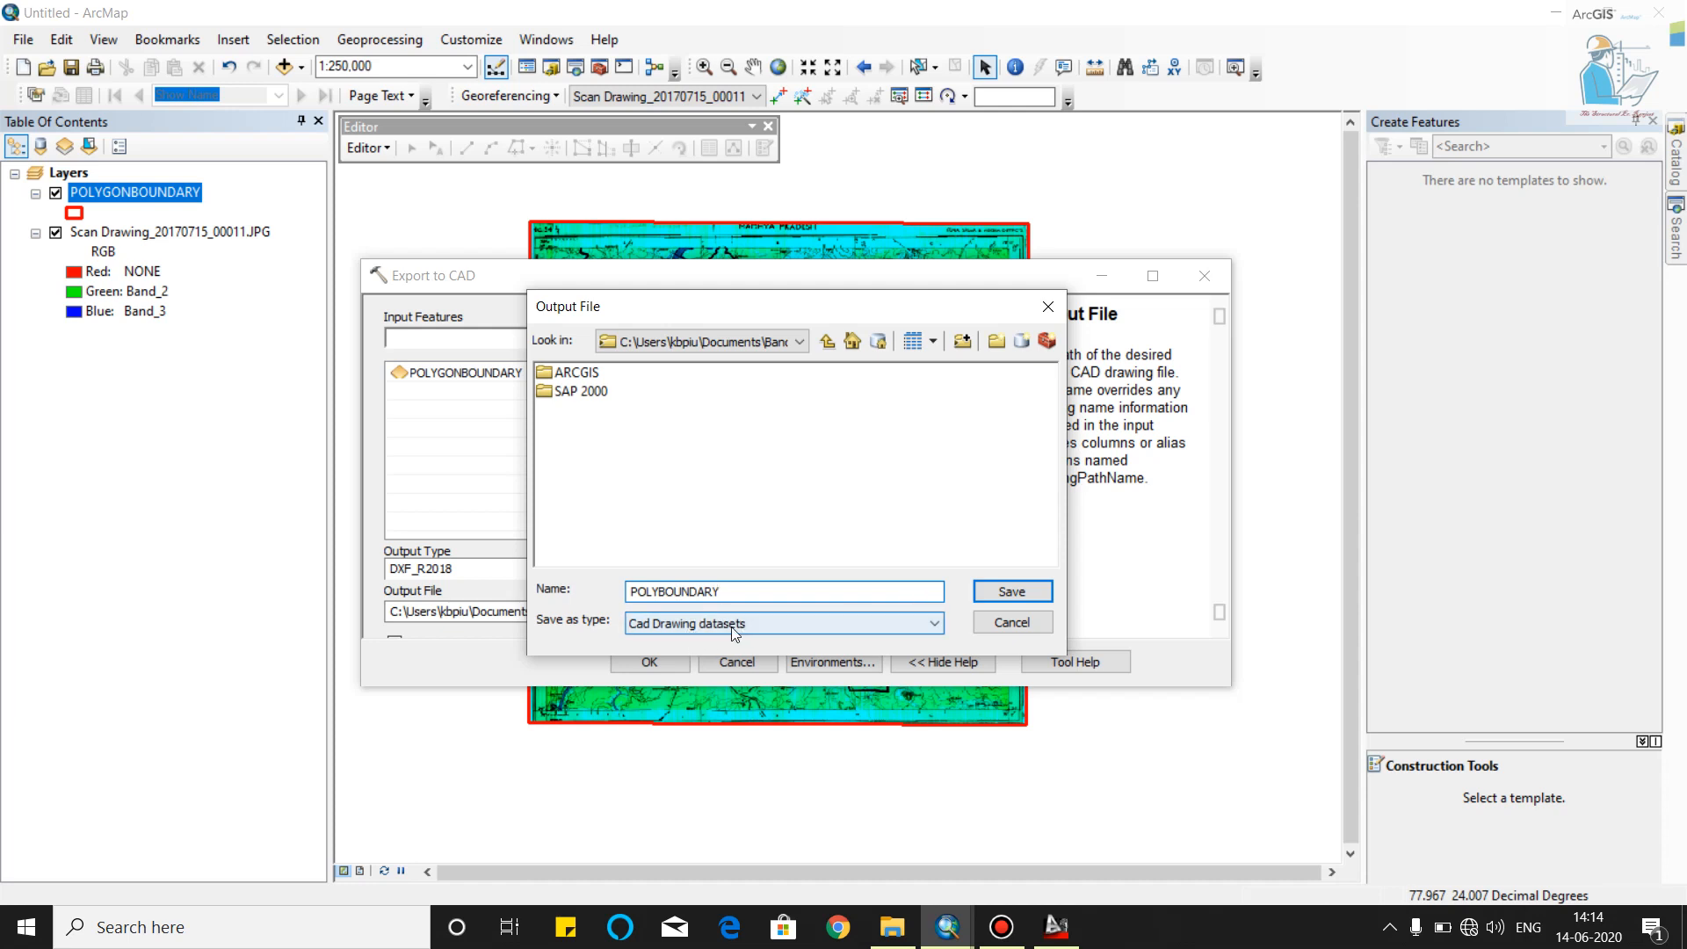
left_click(985, 596)
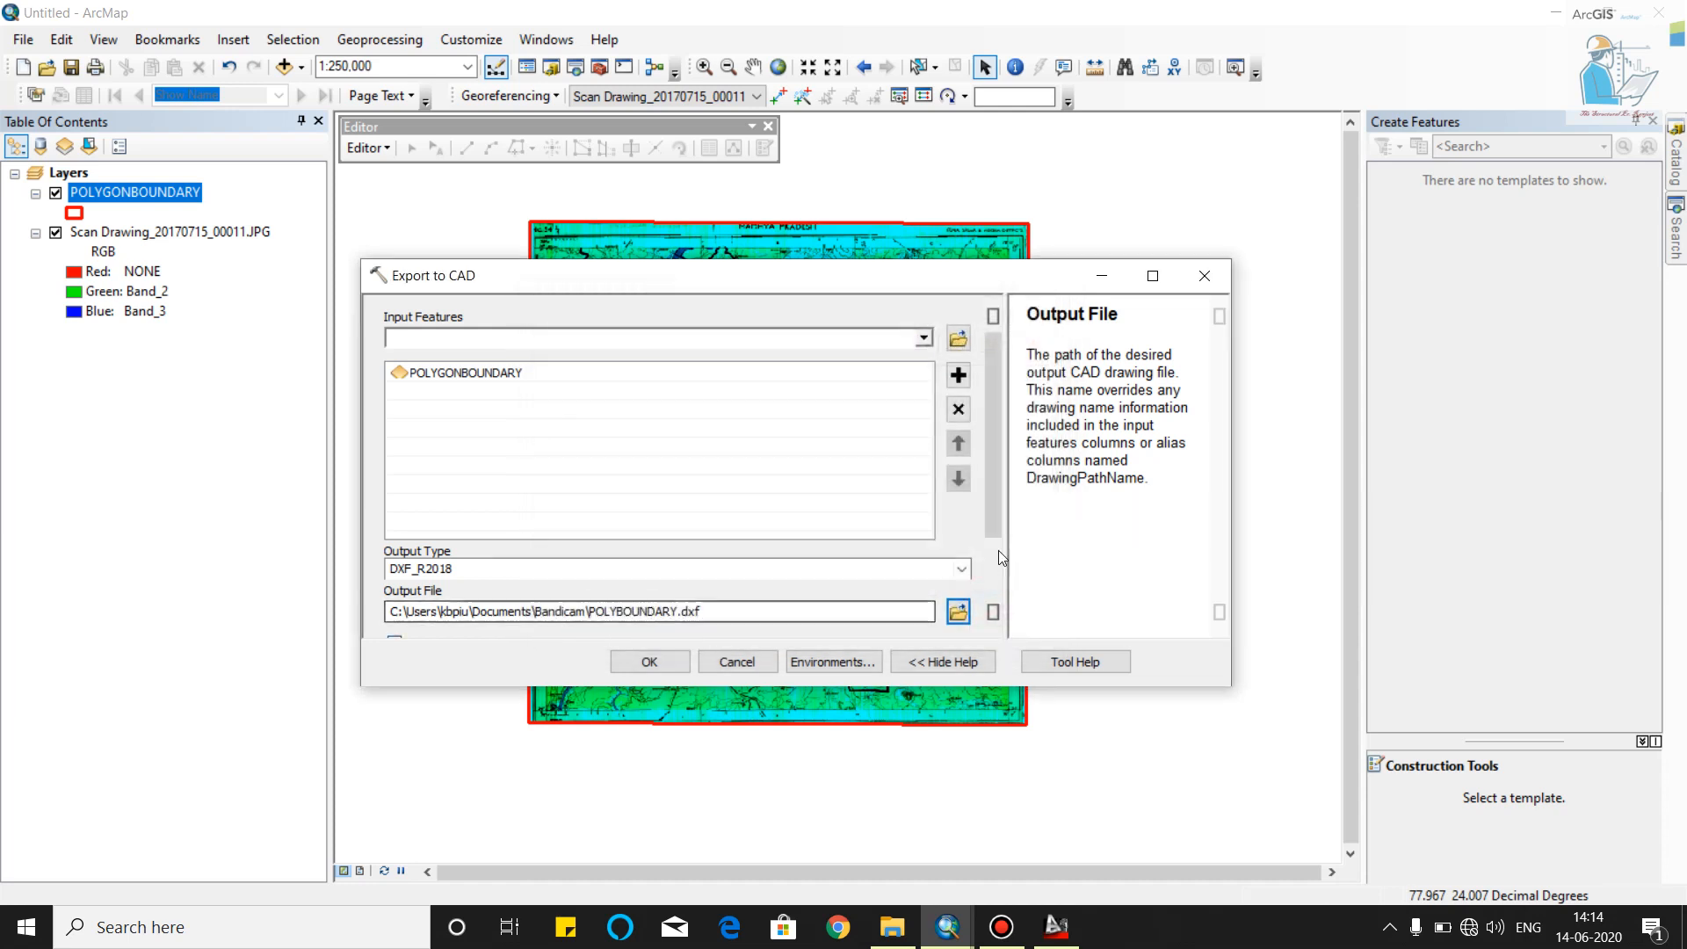
left_click(993, 525)
left_click_drag(992, 525, 993, 599)
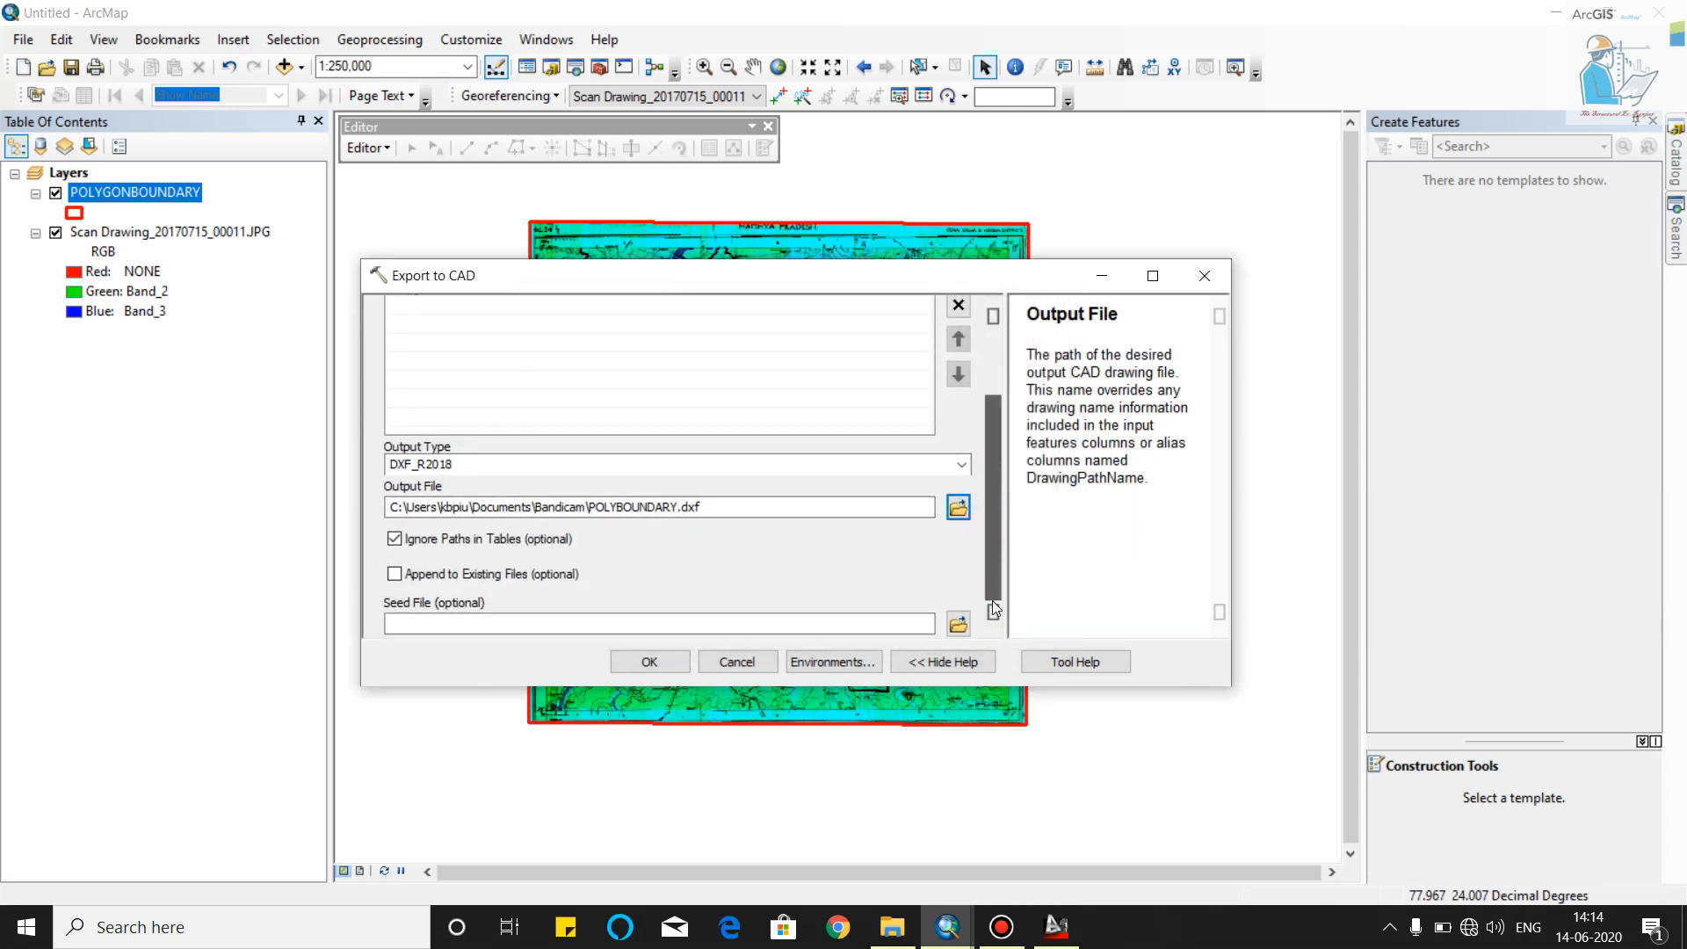
Set the CAD export's output coordinate system to match the POLYGONBOUNDARY layer and run the DXF export
left_click(833, 662)
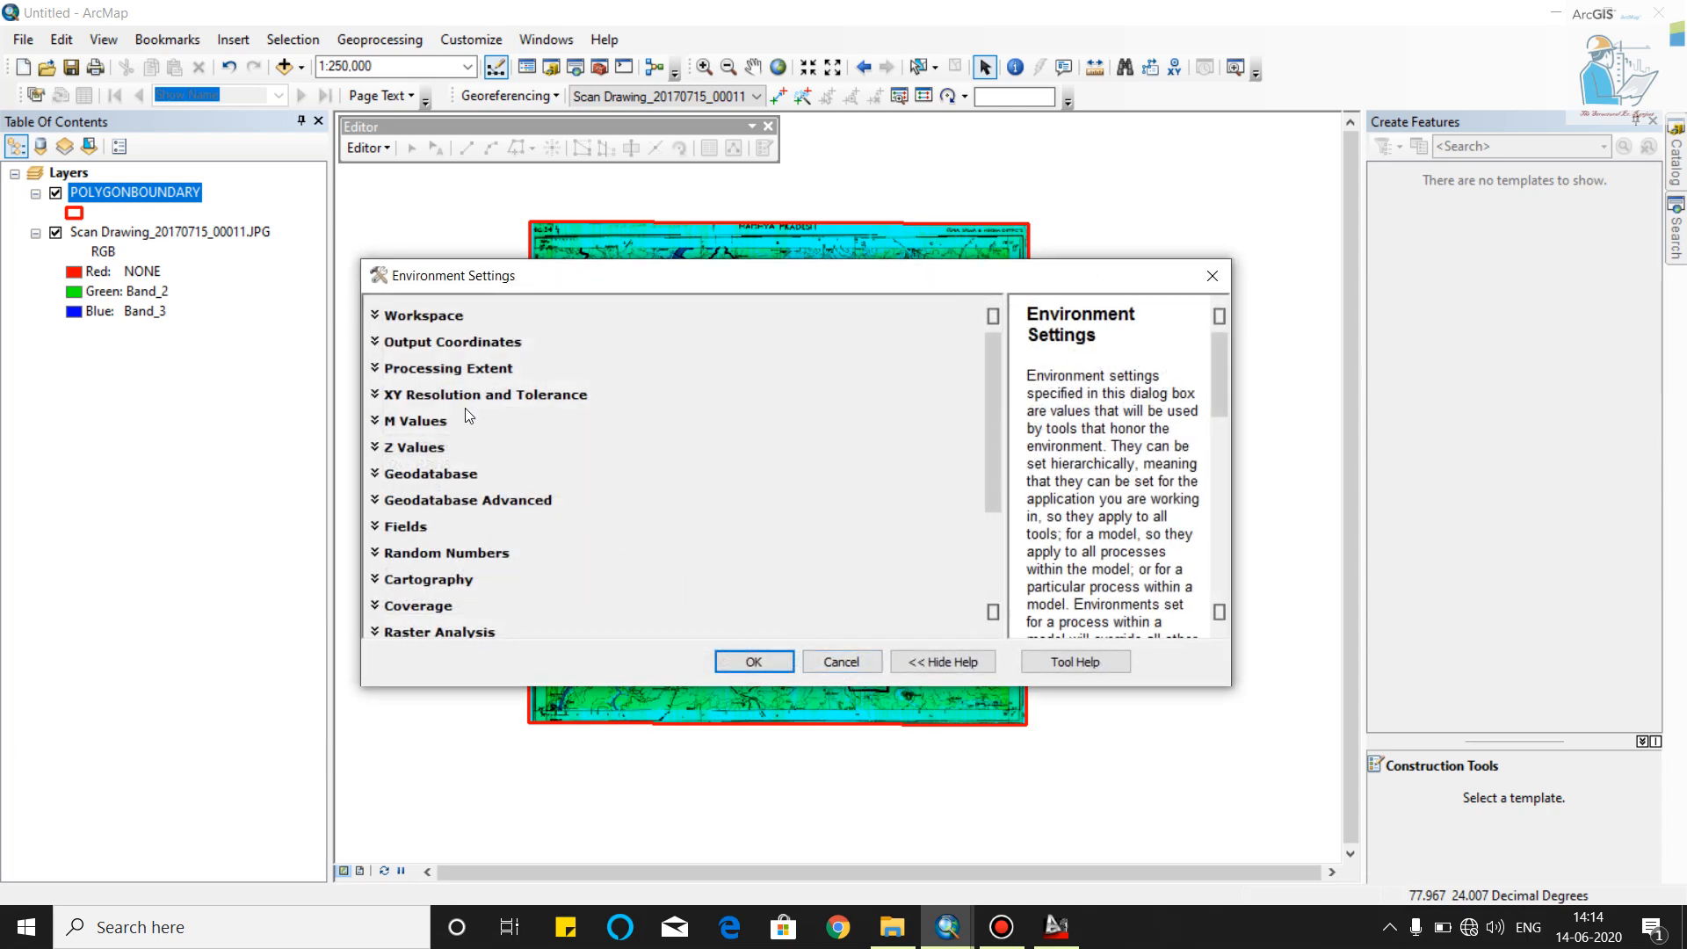
left_click(451, 345)
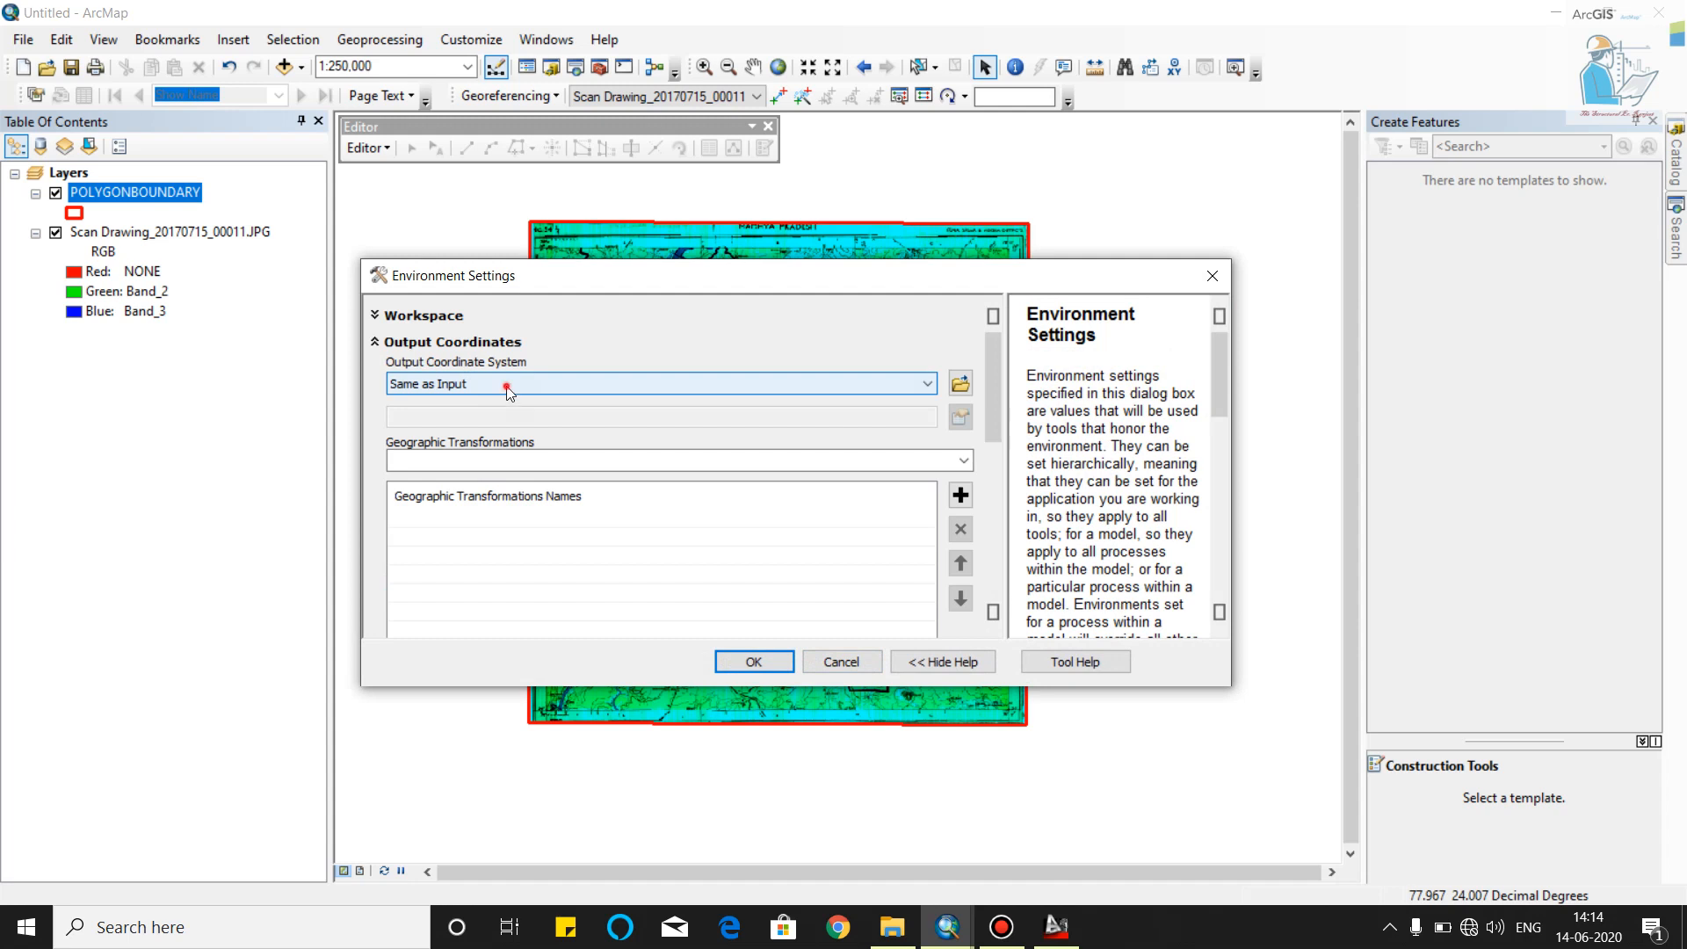
left_click(507, 387)
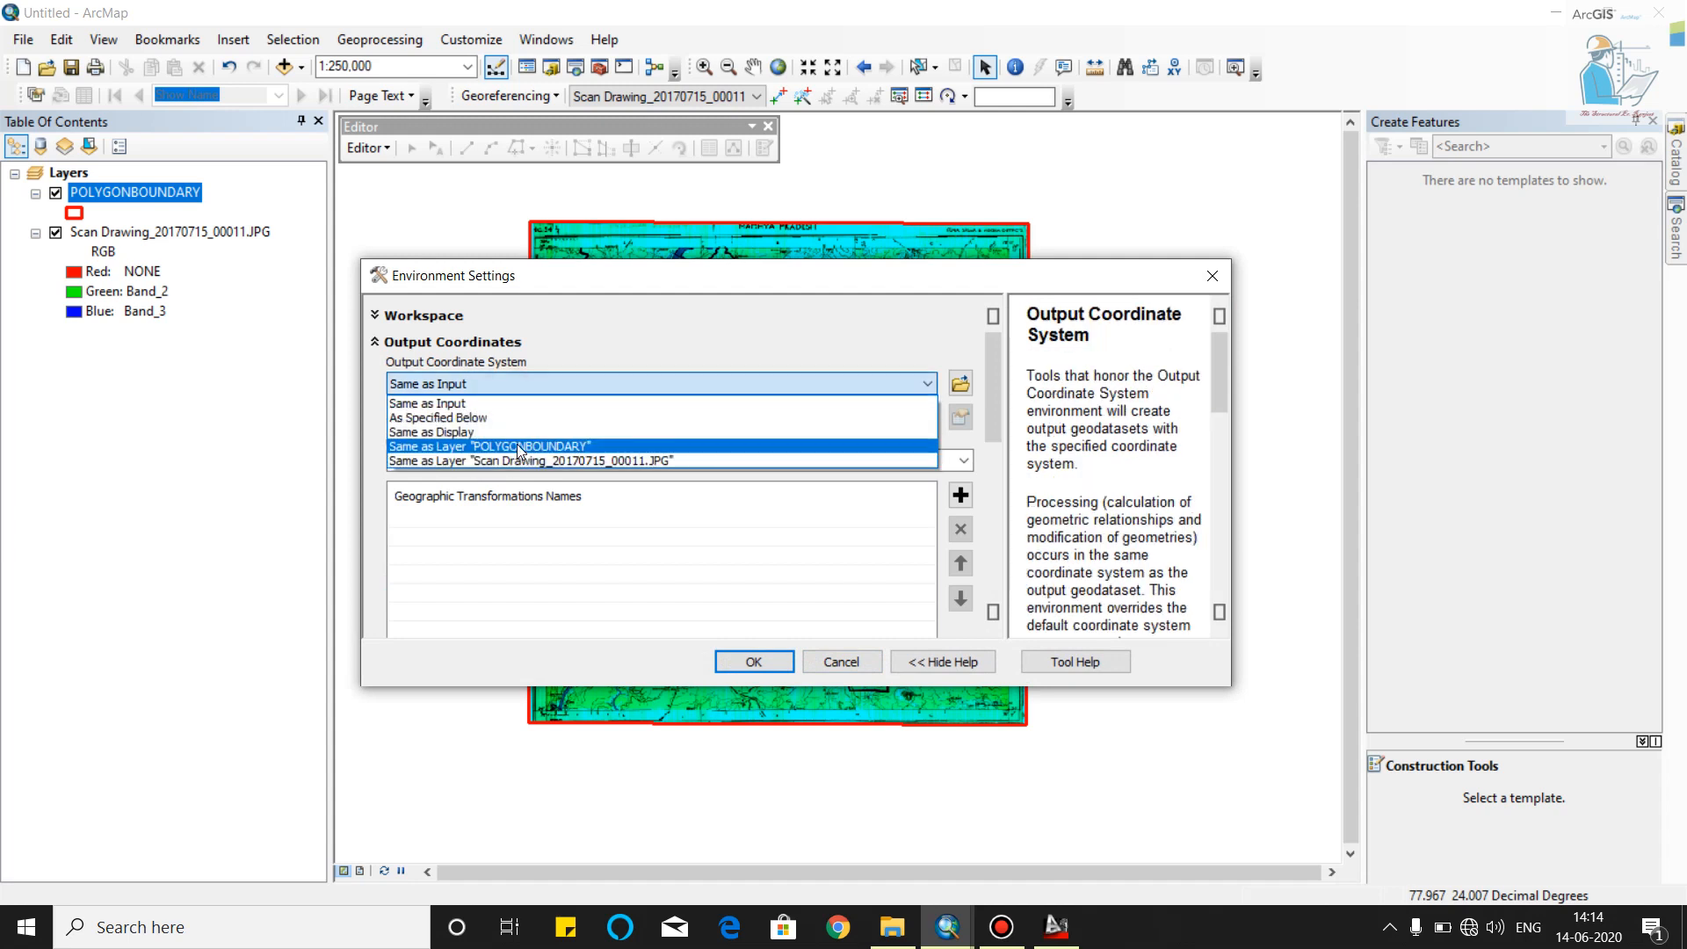
left_click(520, 448)
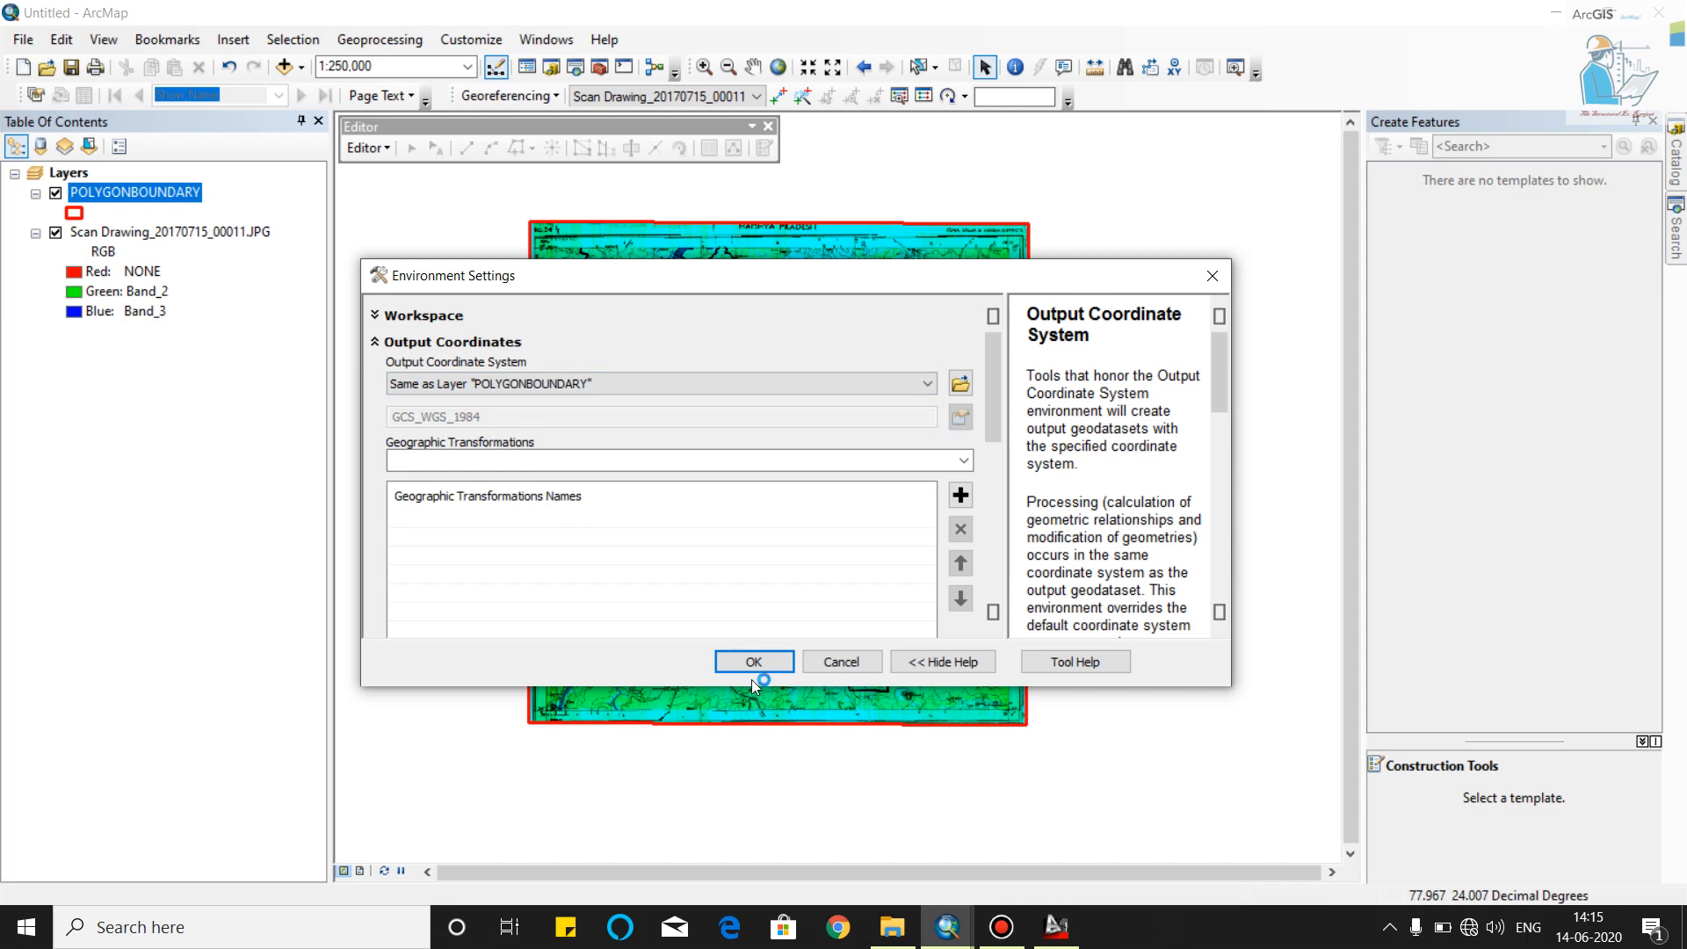
left_click(748, 657)
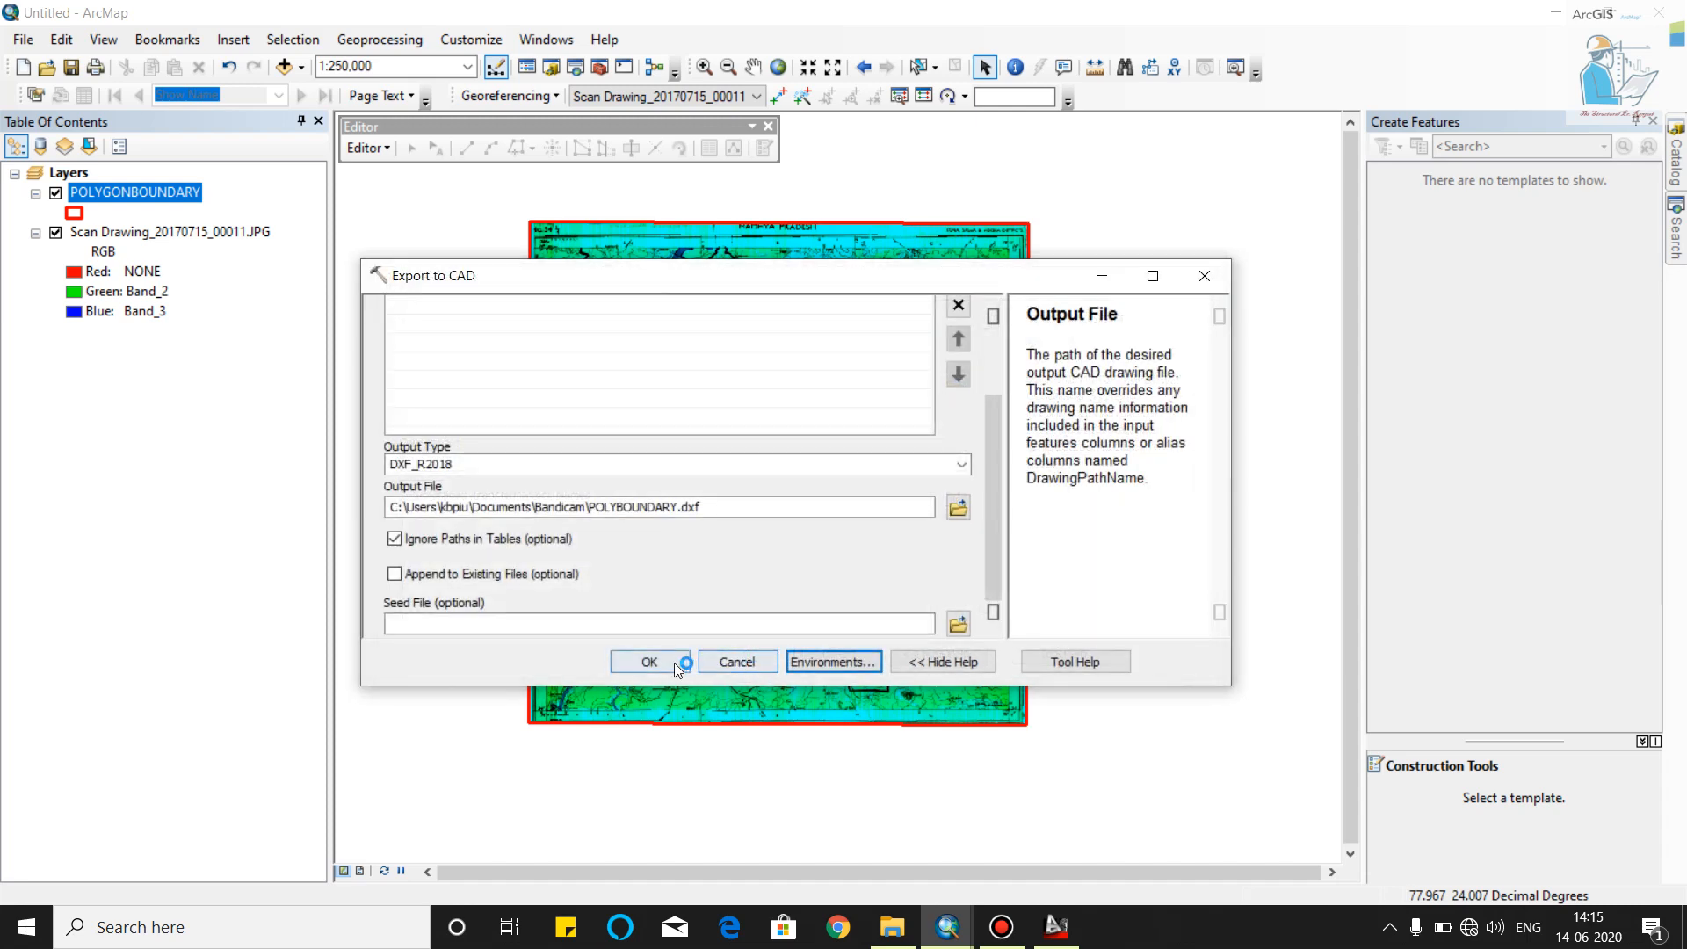
left_click(673, 663)
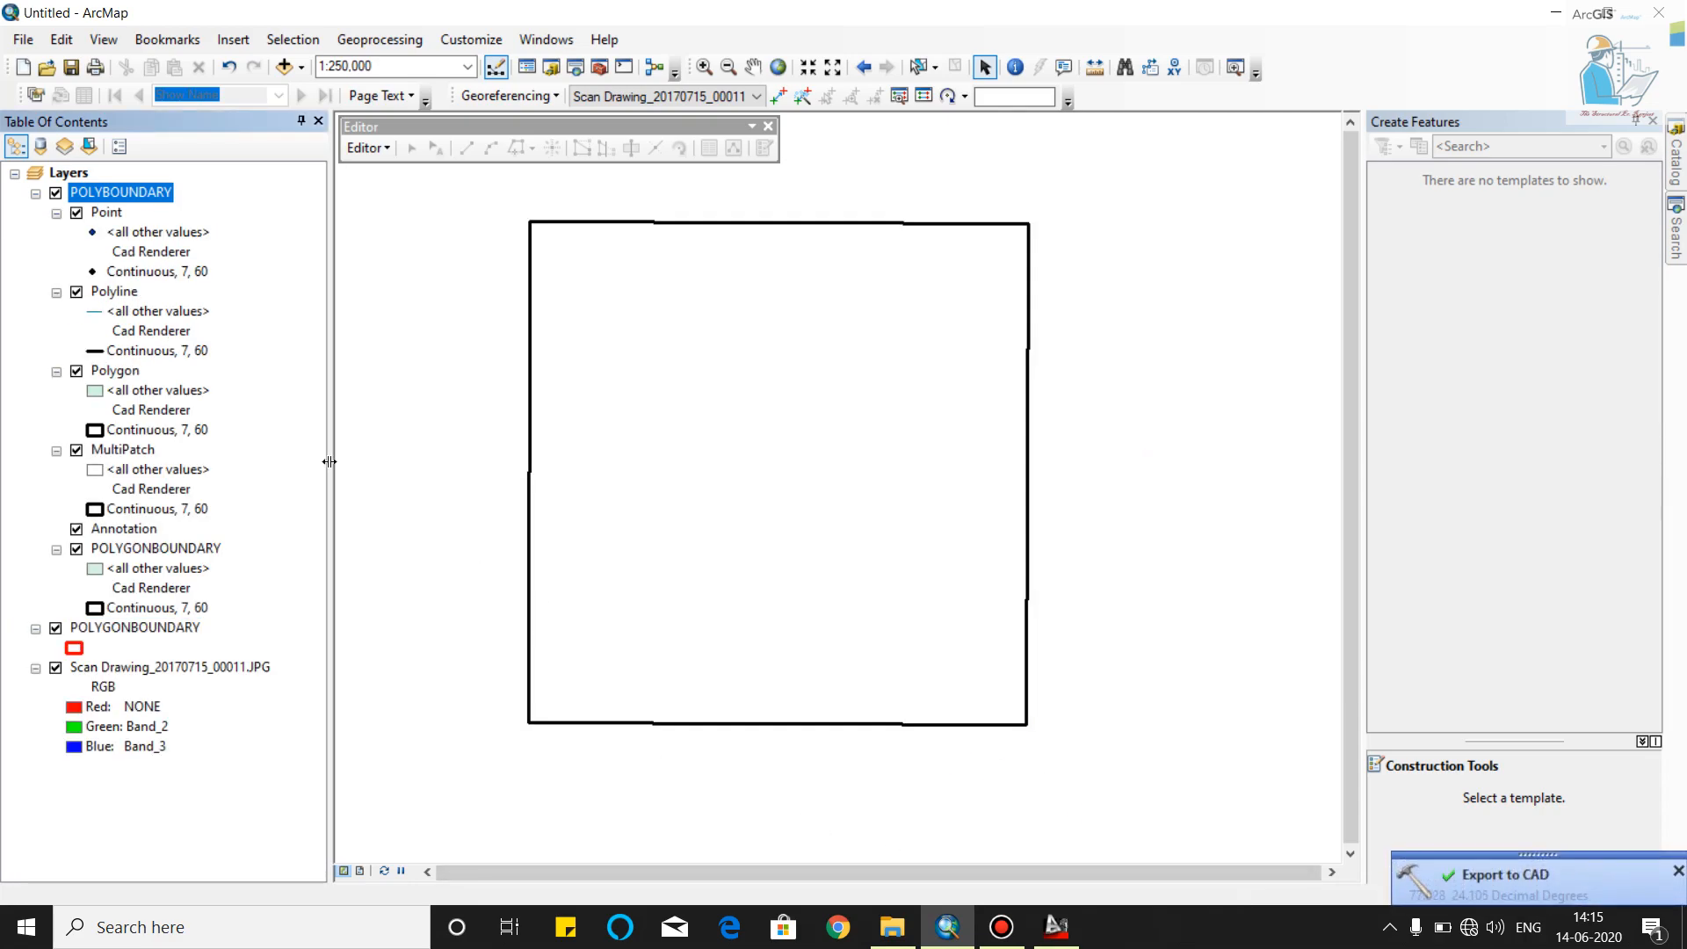
Hide the POLYBOUNDARY group layer and try to open the exported POLYBOUNDARY DXF from the Bandicam folder in AutoCAD
left_click(55, 193)
left_click(892, 927)
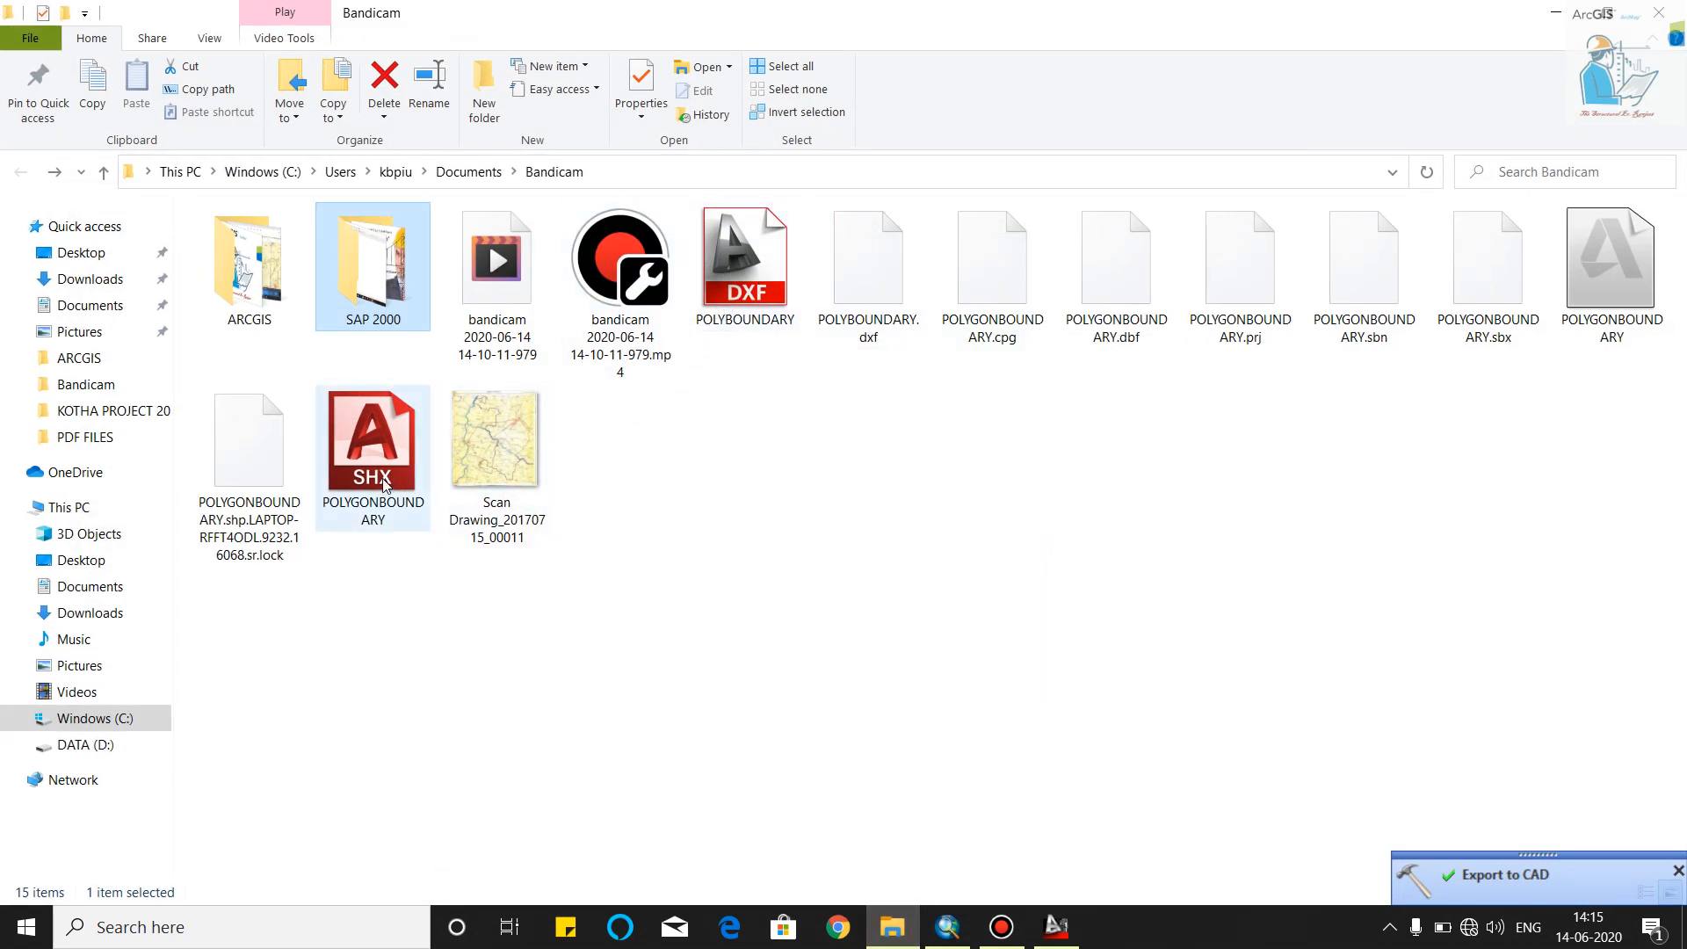
double_click(738, 279)
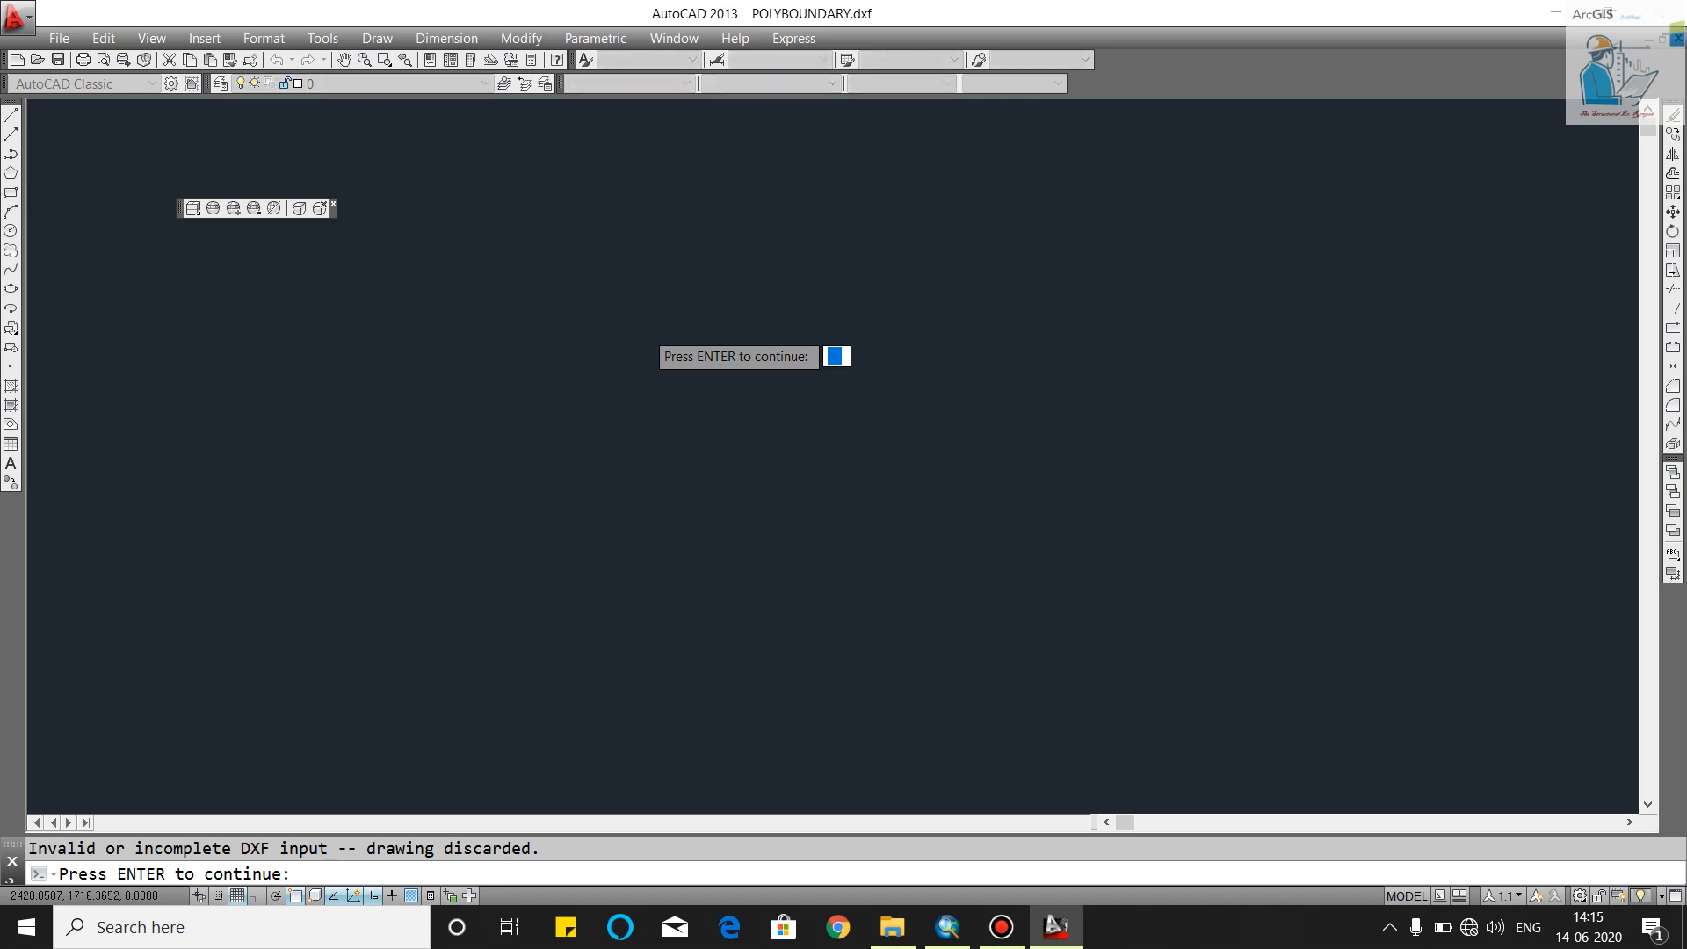
key("Return")
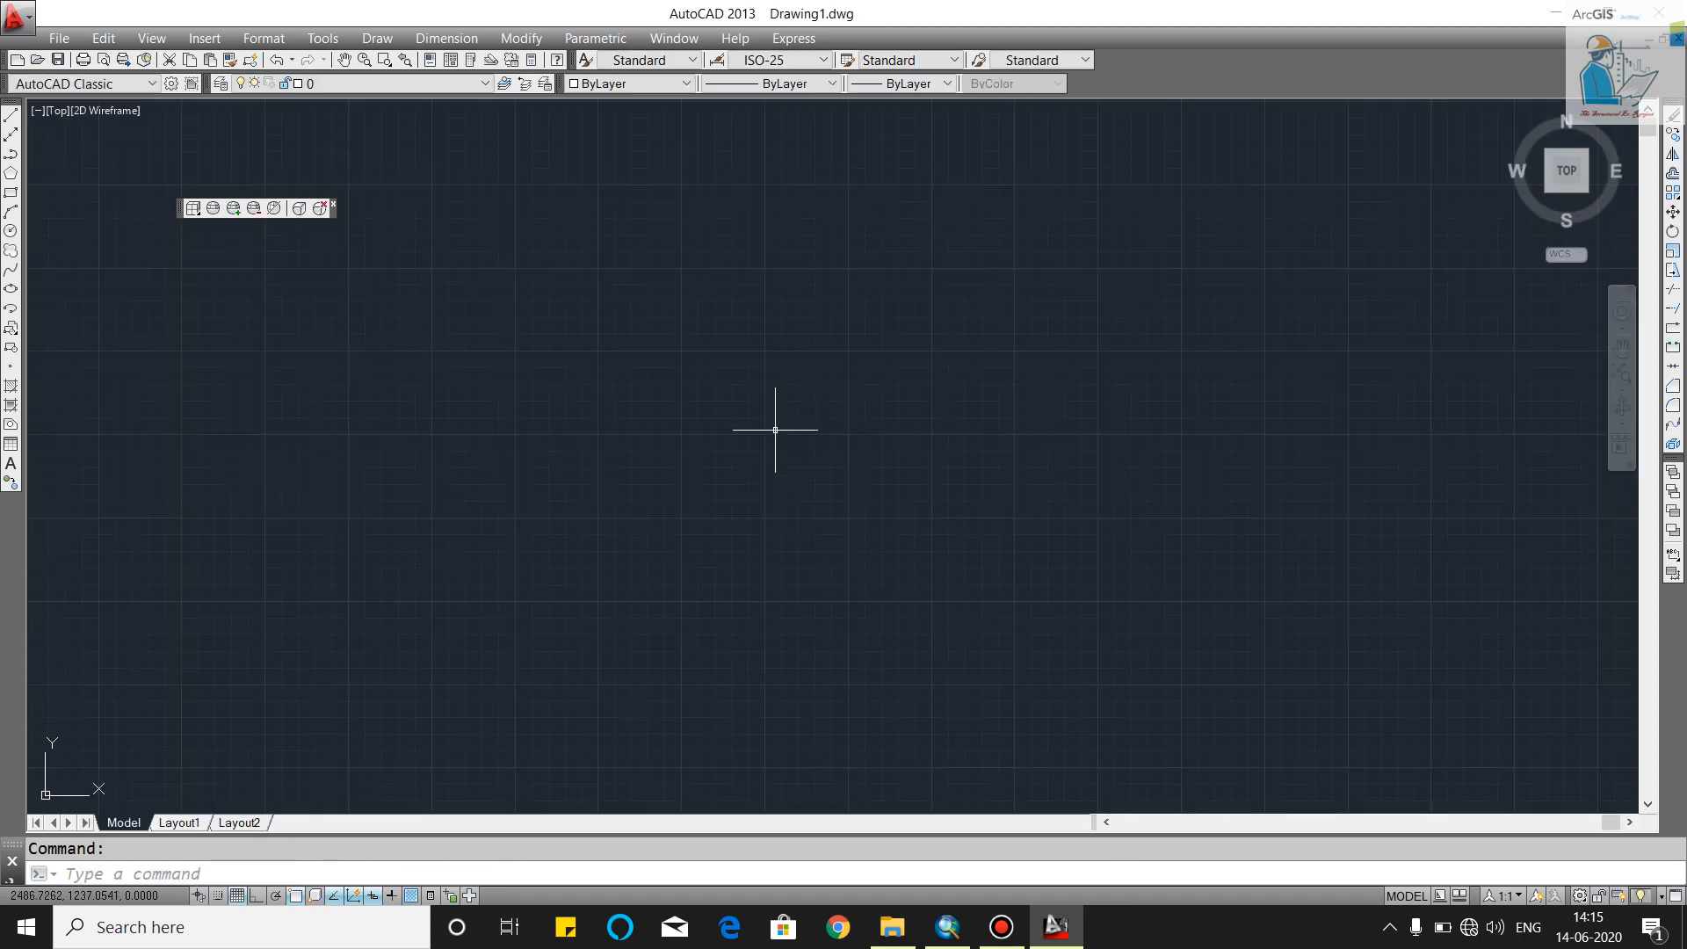
scroll(634, 548, "up", 2)
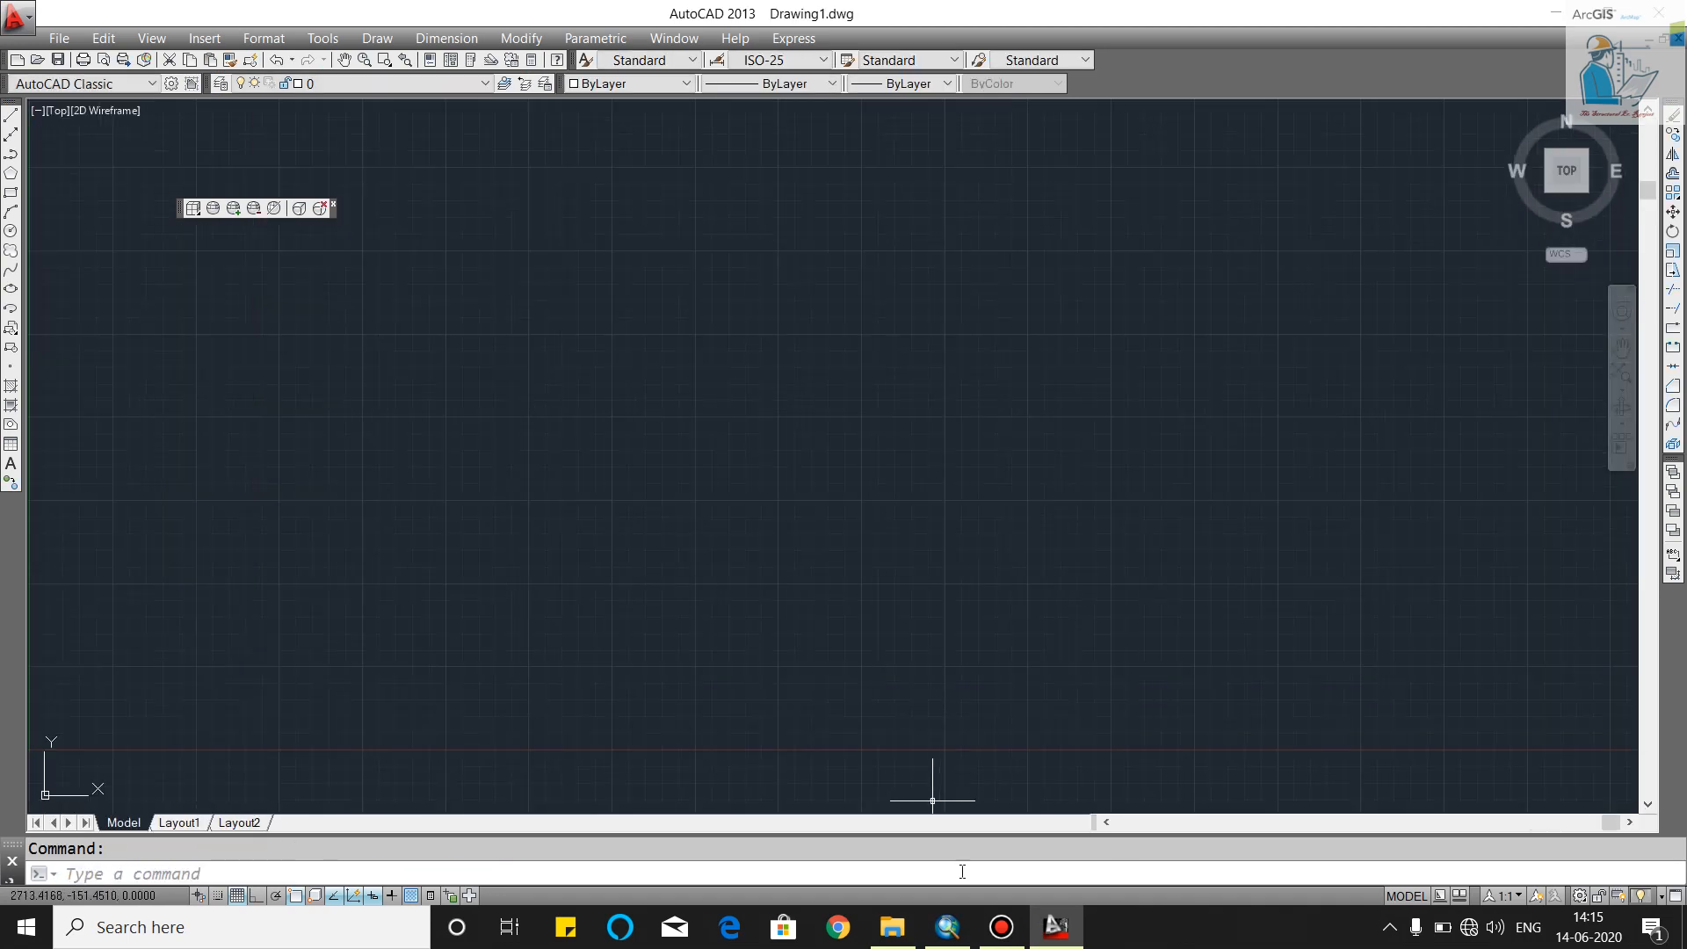
Switch back to ArcMap and remove the POLYBOUNDARY group layer from the map
left_click(947, 927)
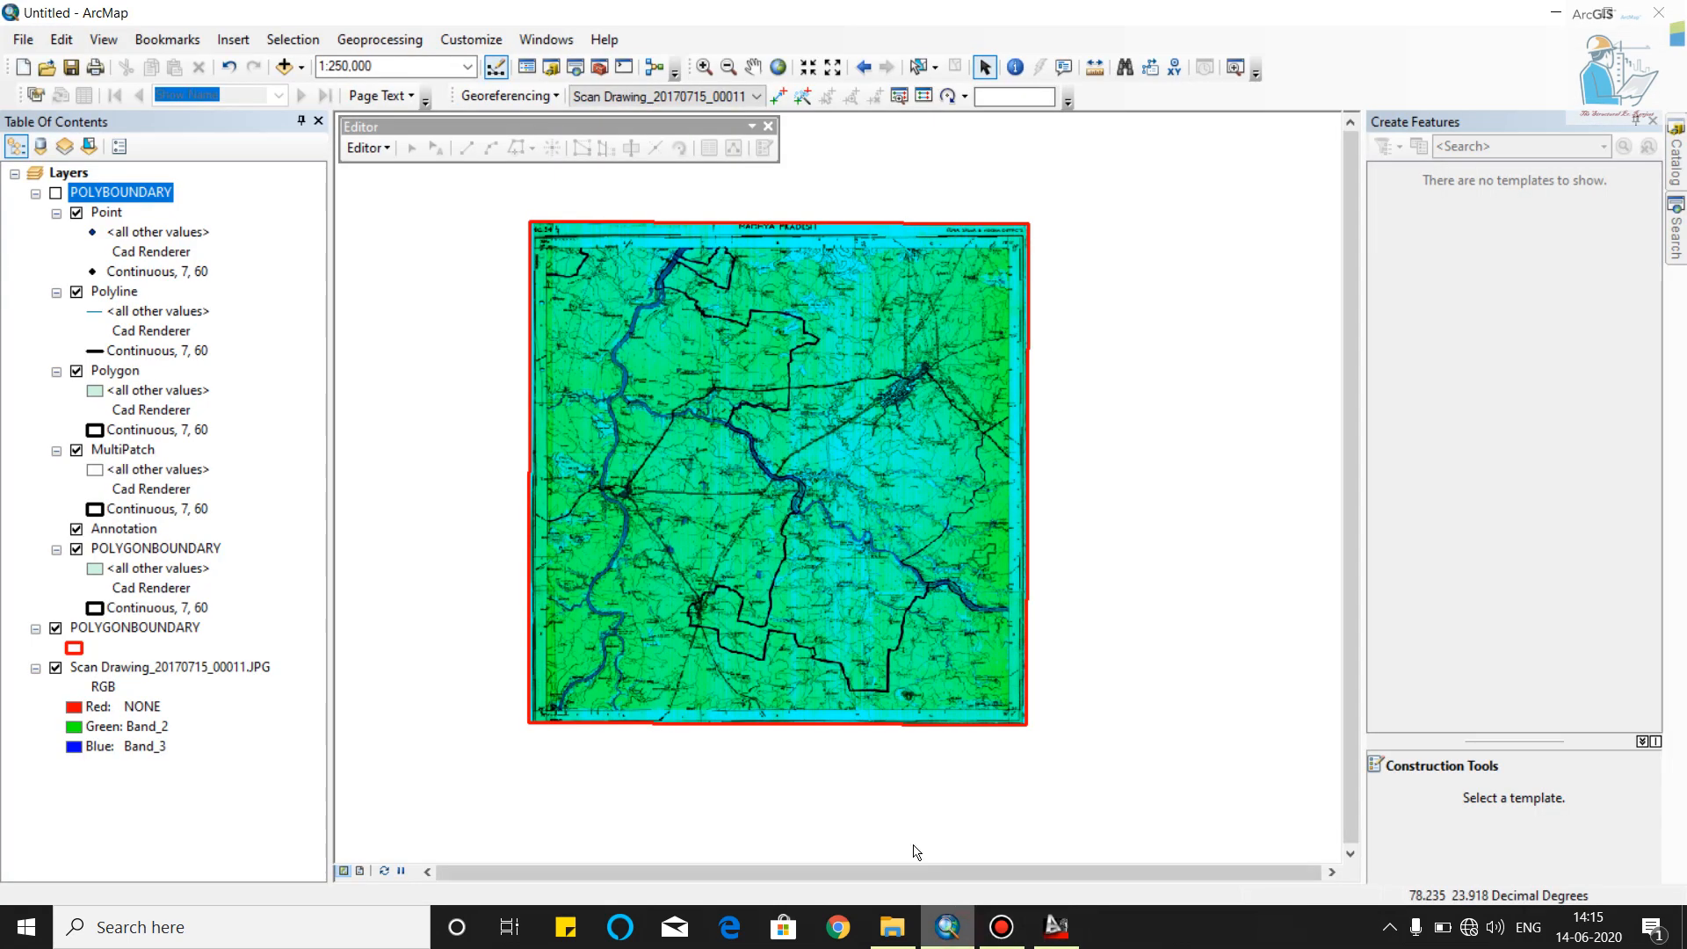
right_click(136, 202)
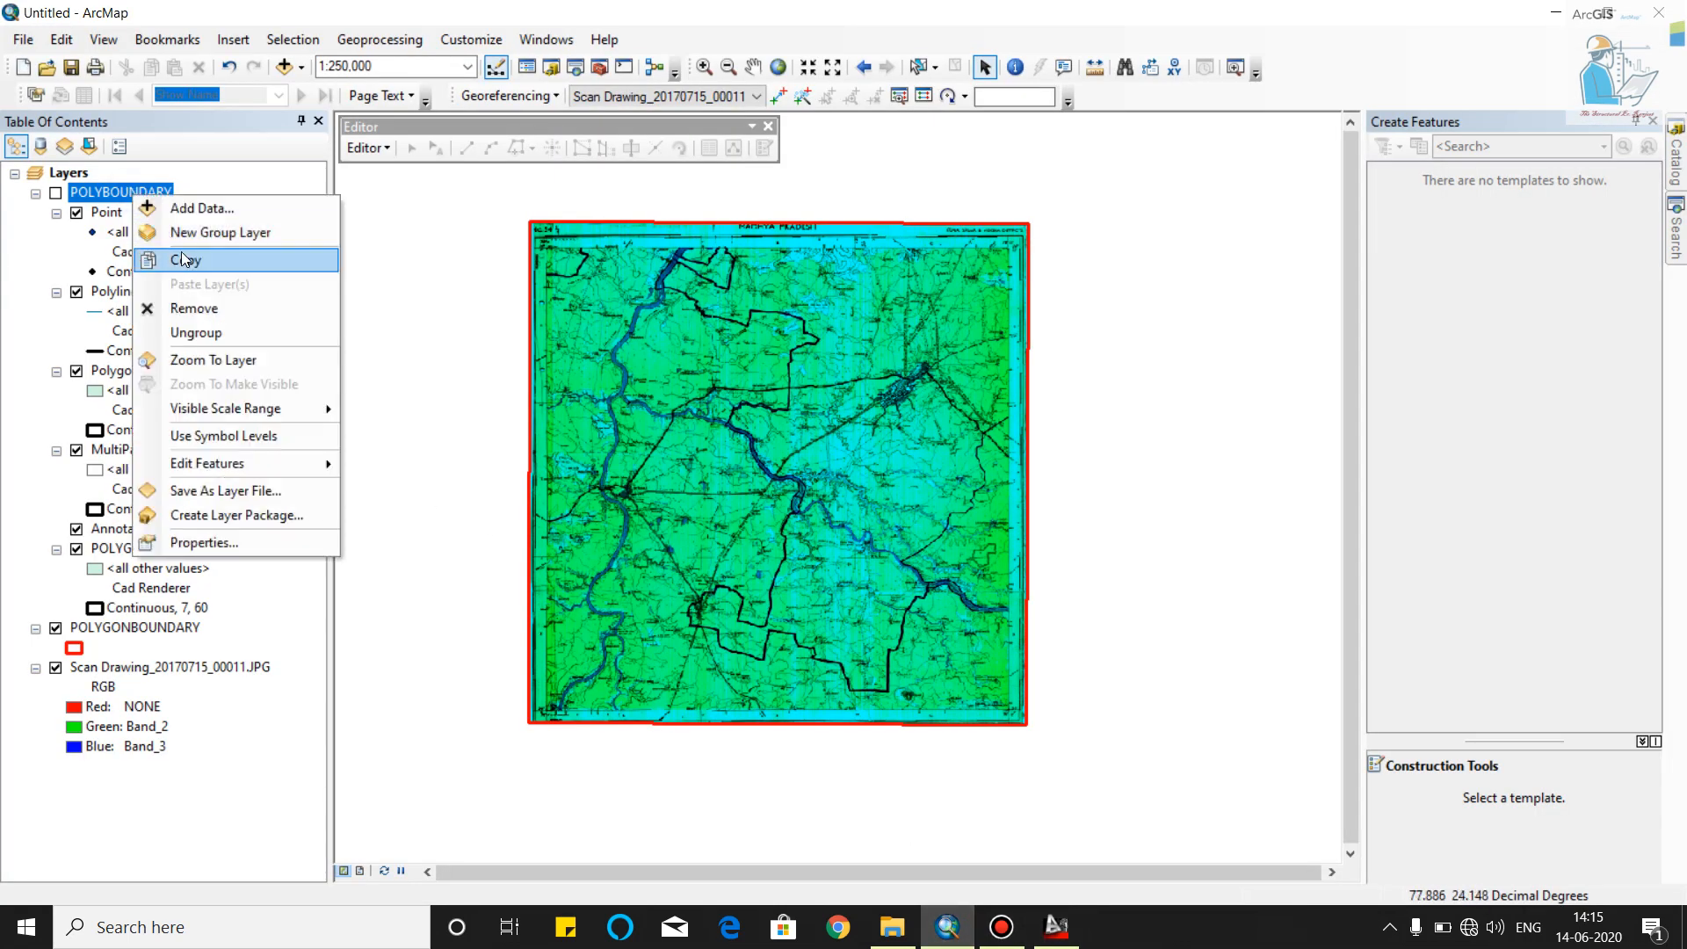
left_click(195, 306)
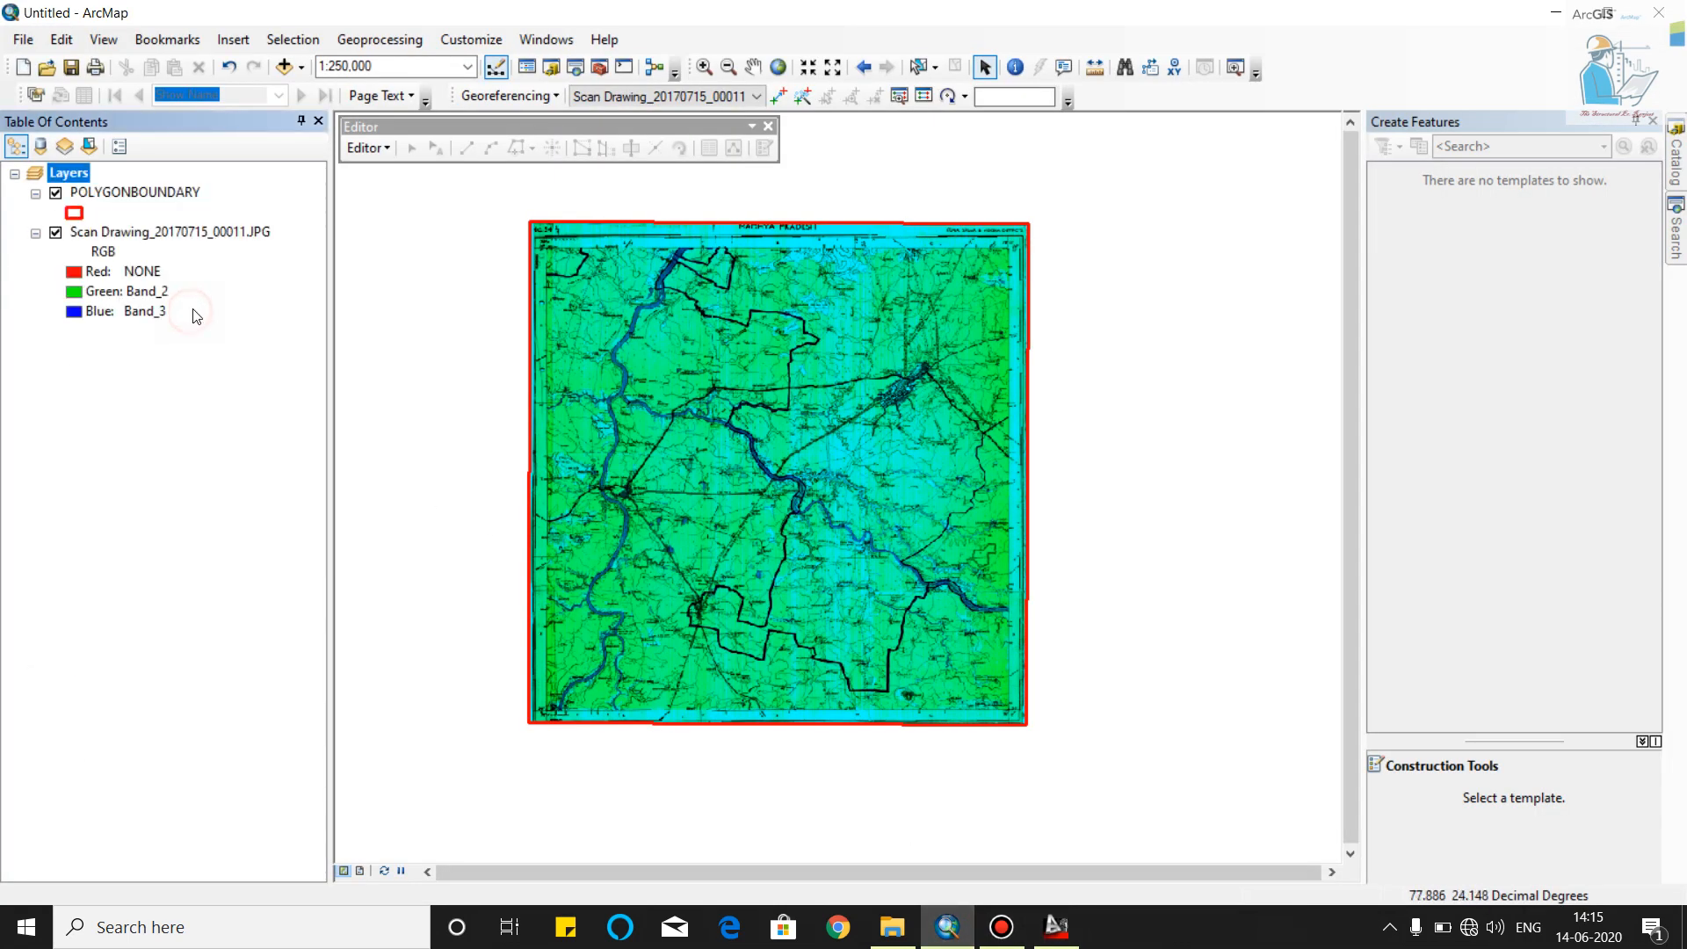
Open Export to CAD for the POLYGONBOUNDARY layer and set the output type to DWG_R2018
right_click(136, 200)
mouse_move(228, 469)
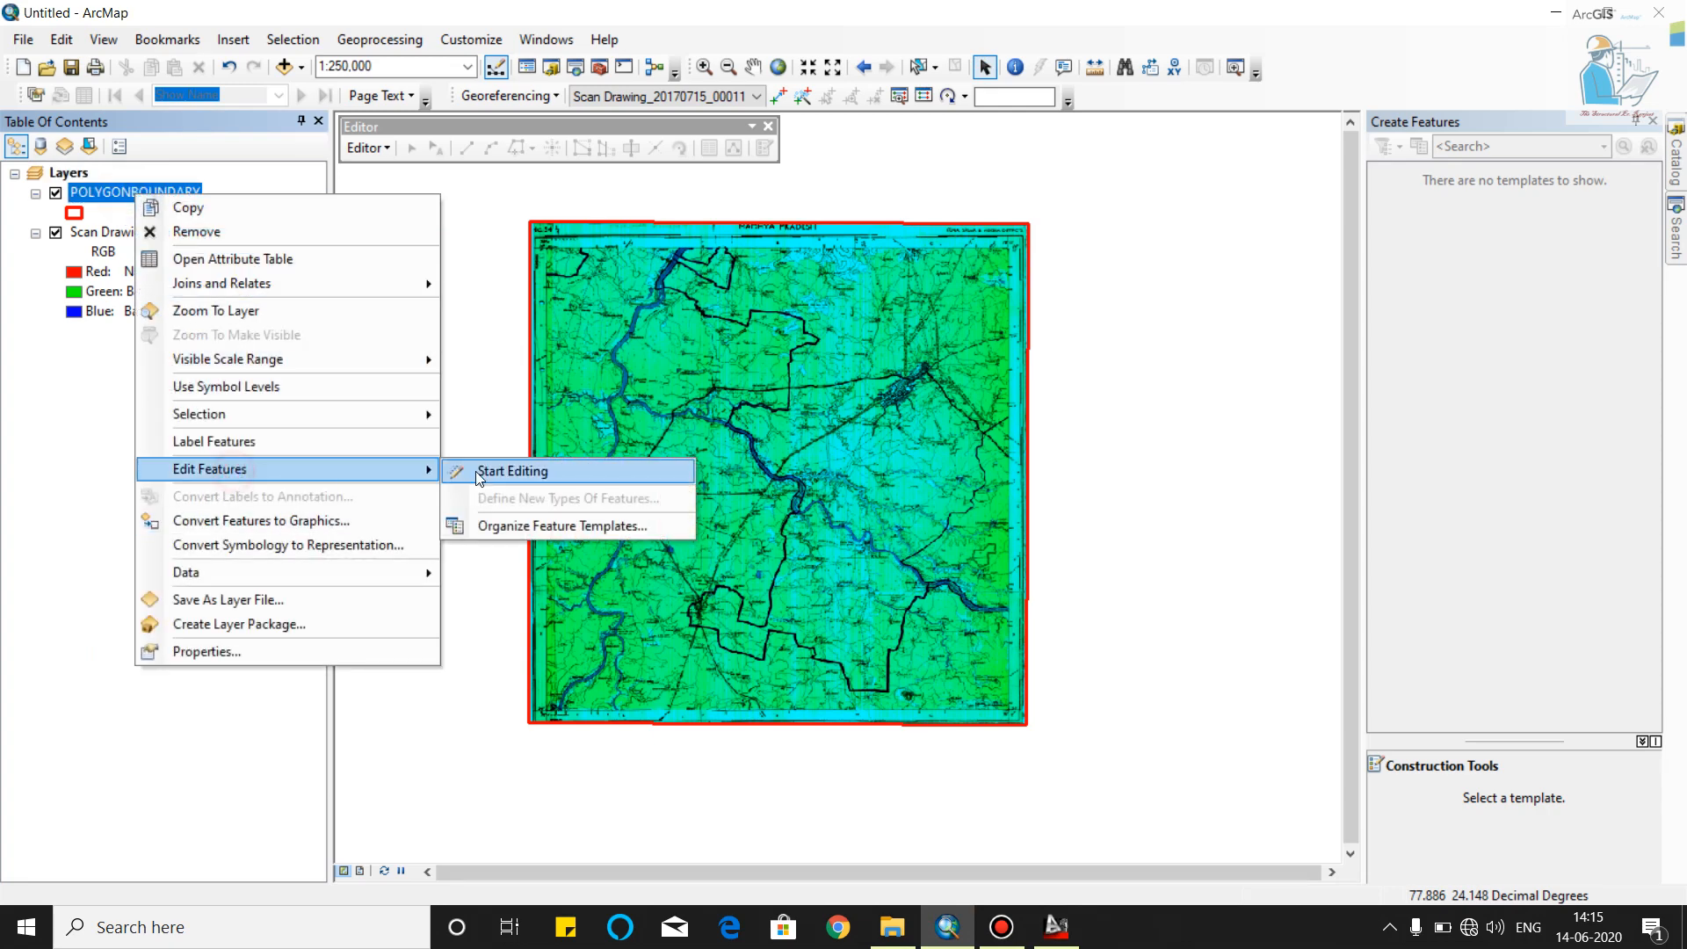
mouse_move(307, 572)
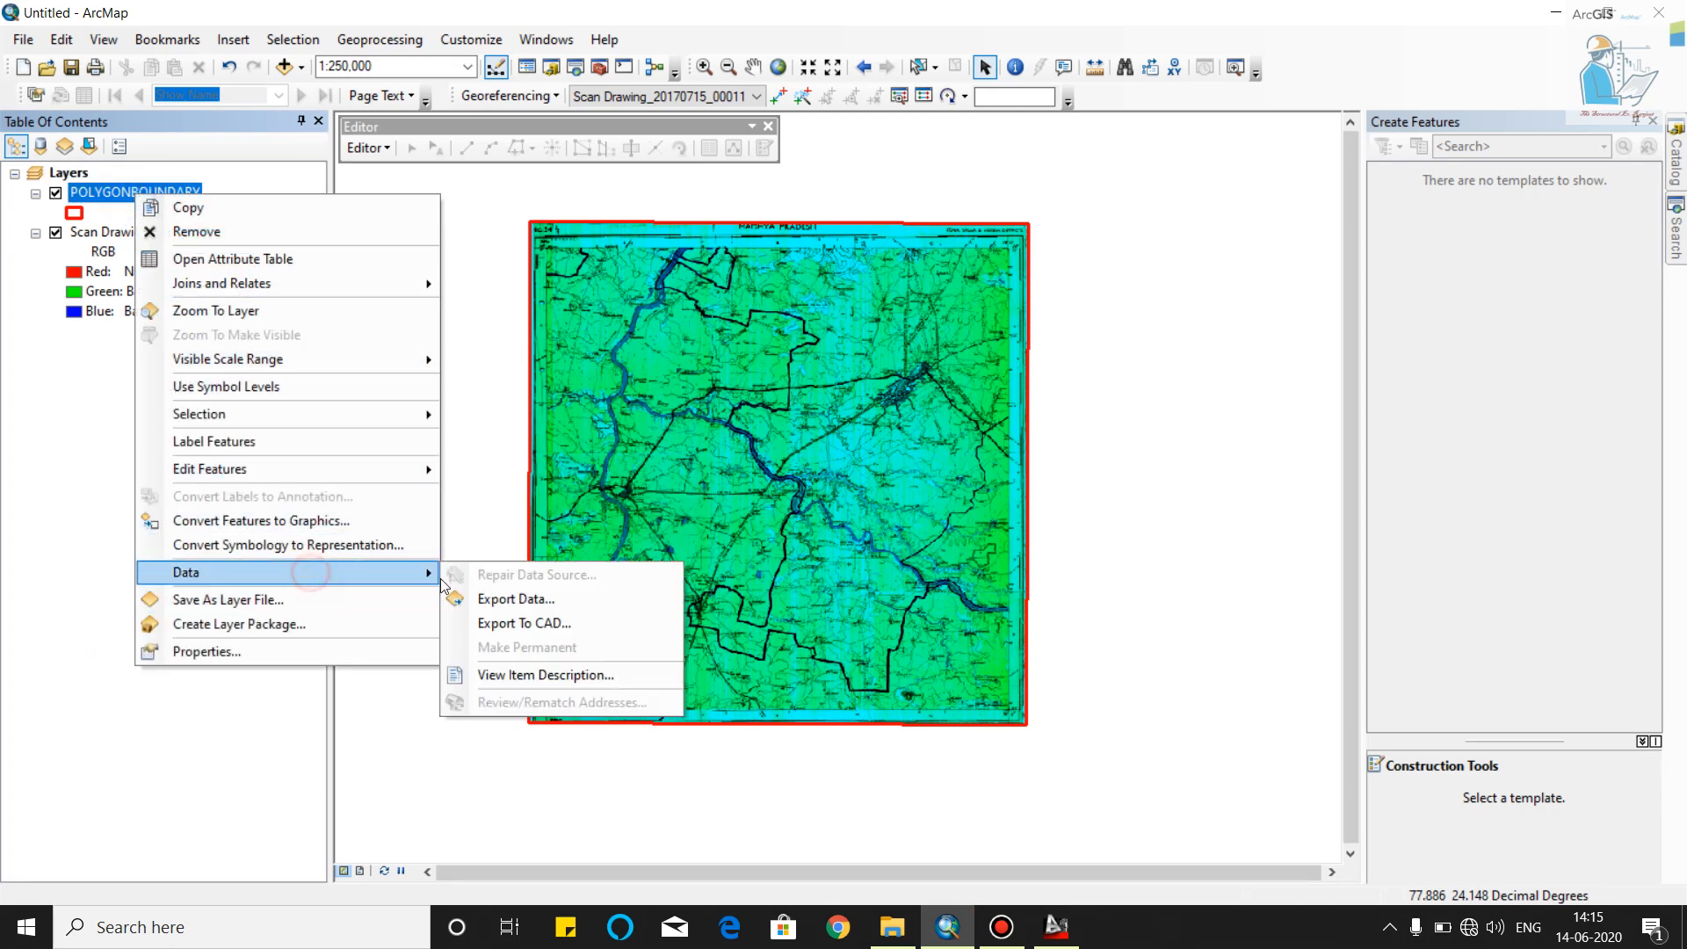
left_click(509, 624)
left_click(785, 567)
scroll(834, 569, "down", 1)
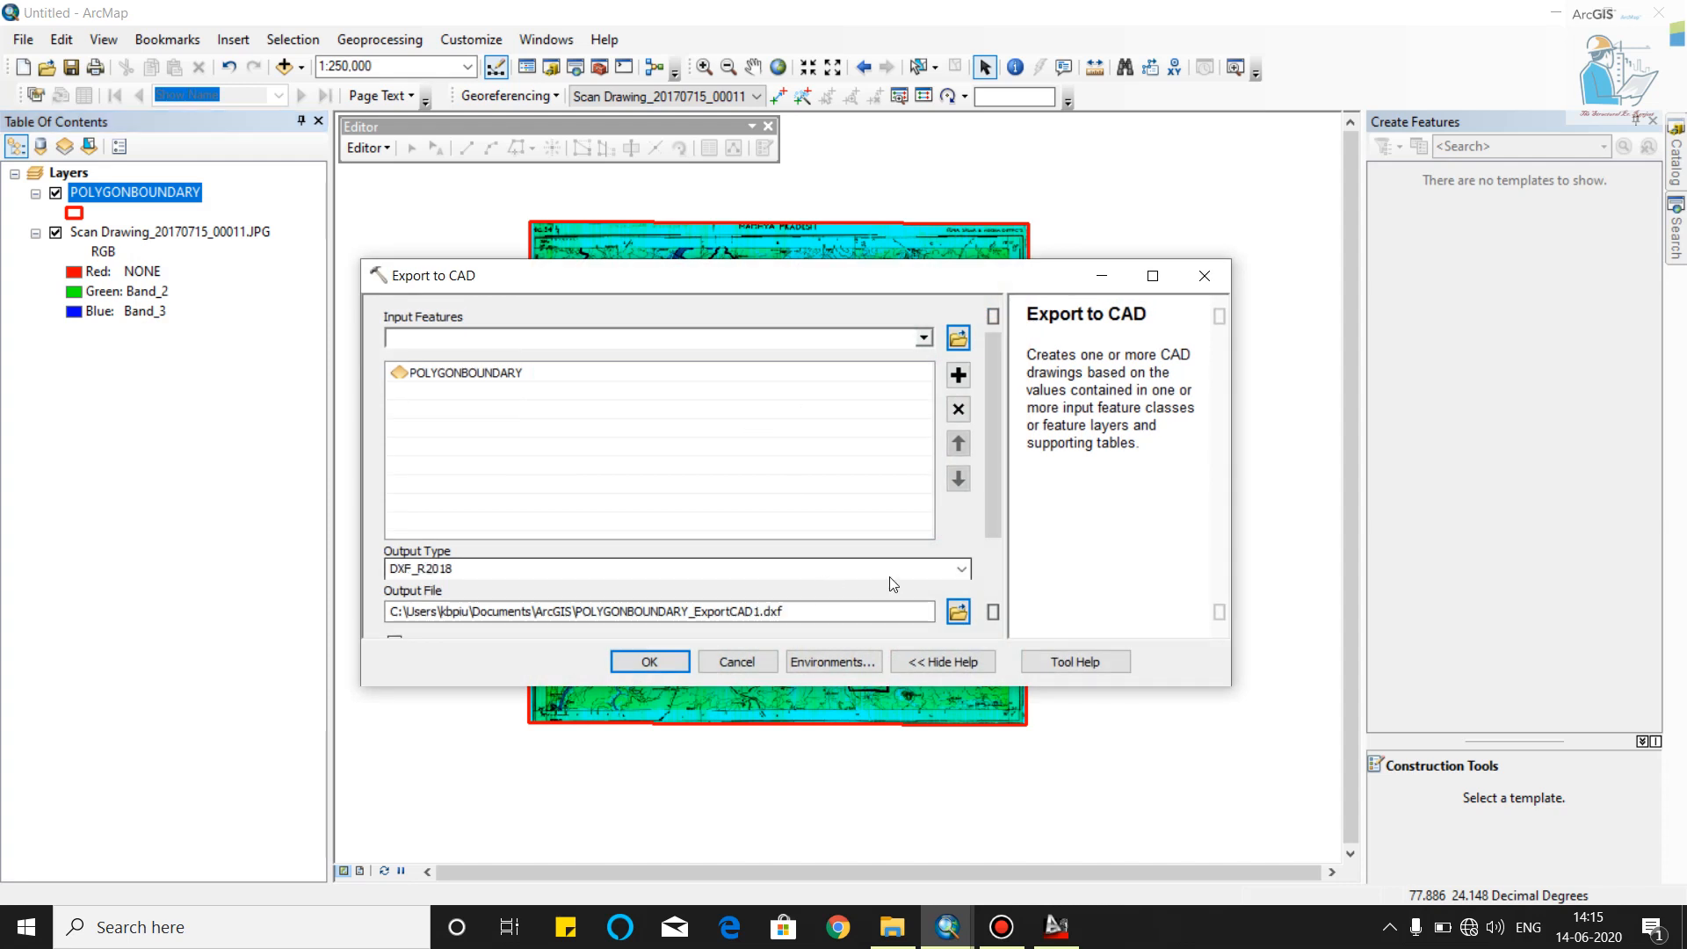
left_click(961, 568)
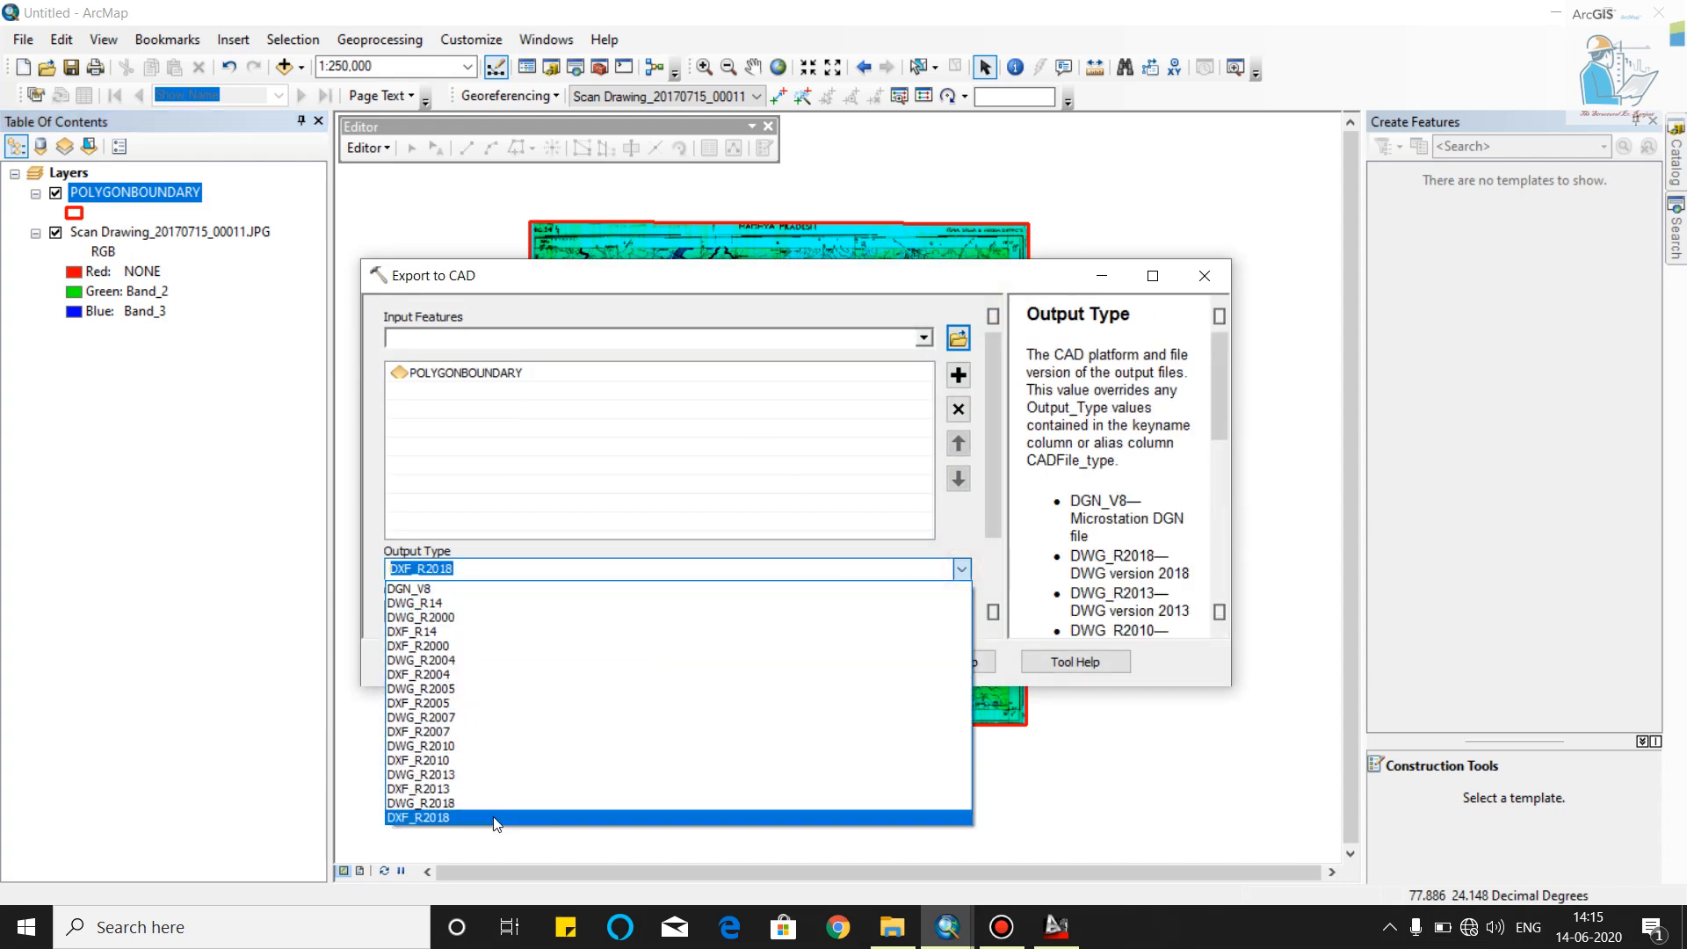
left_click(431, 802)
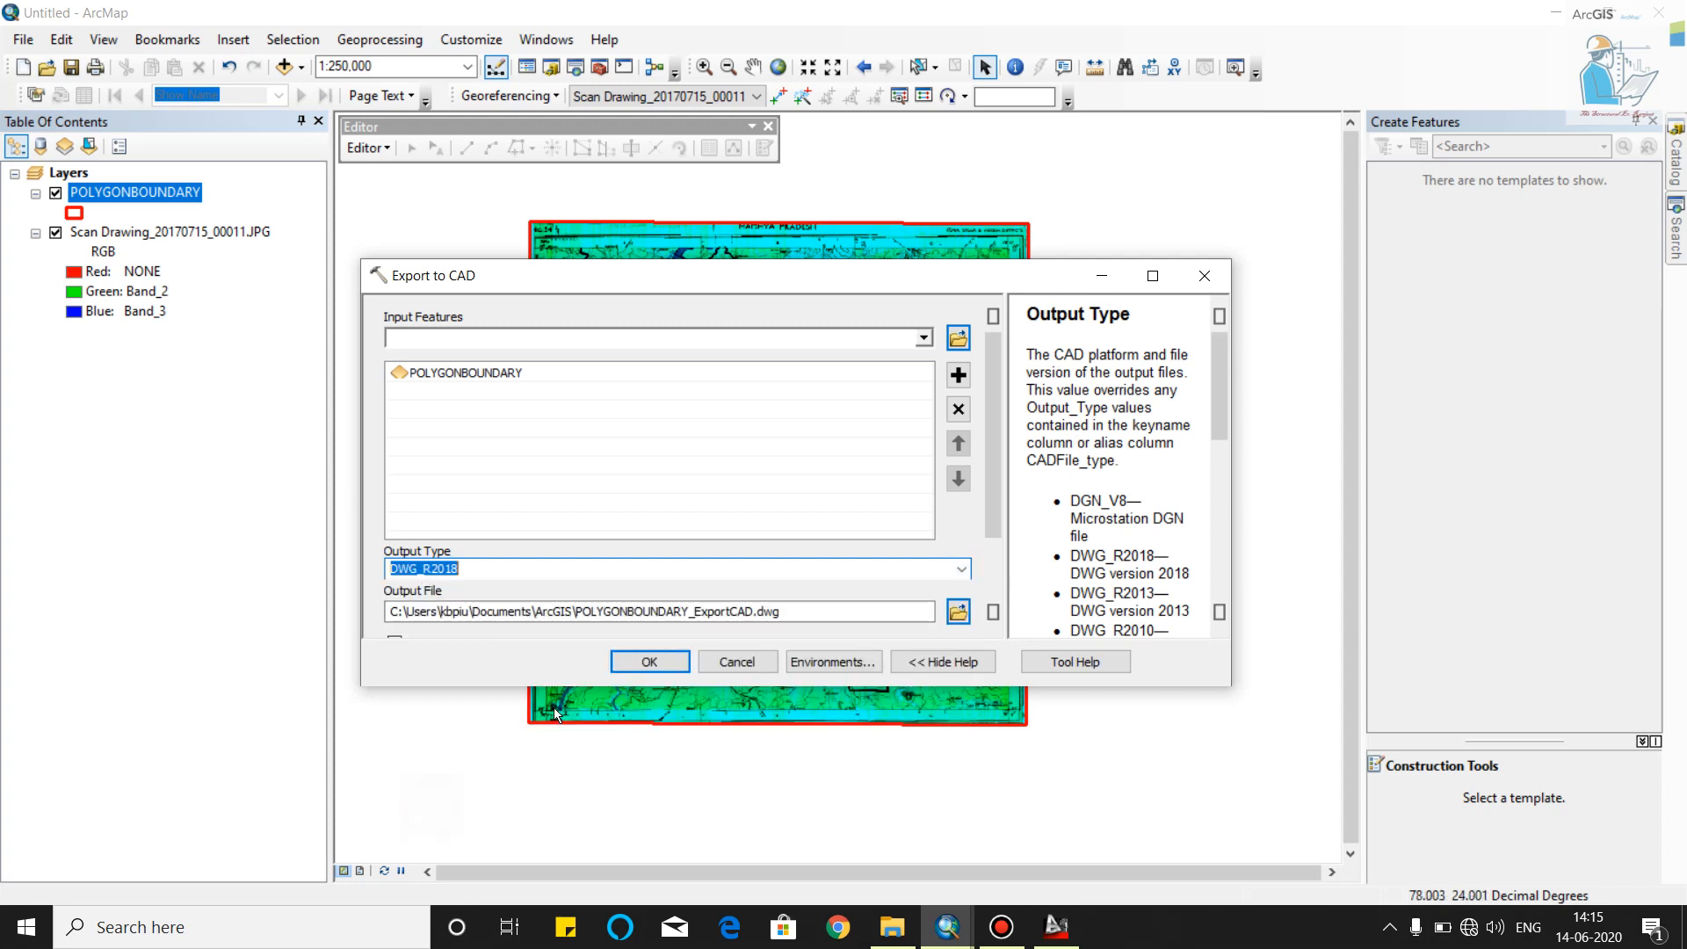
Set the CAD export's output file to POLYBOUNDARYE in the Documents\Bandicam folder and run the DWG export
left_click(959, 610)
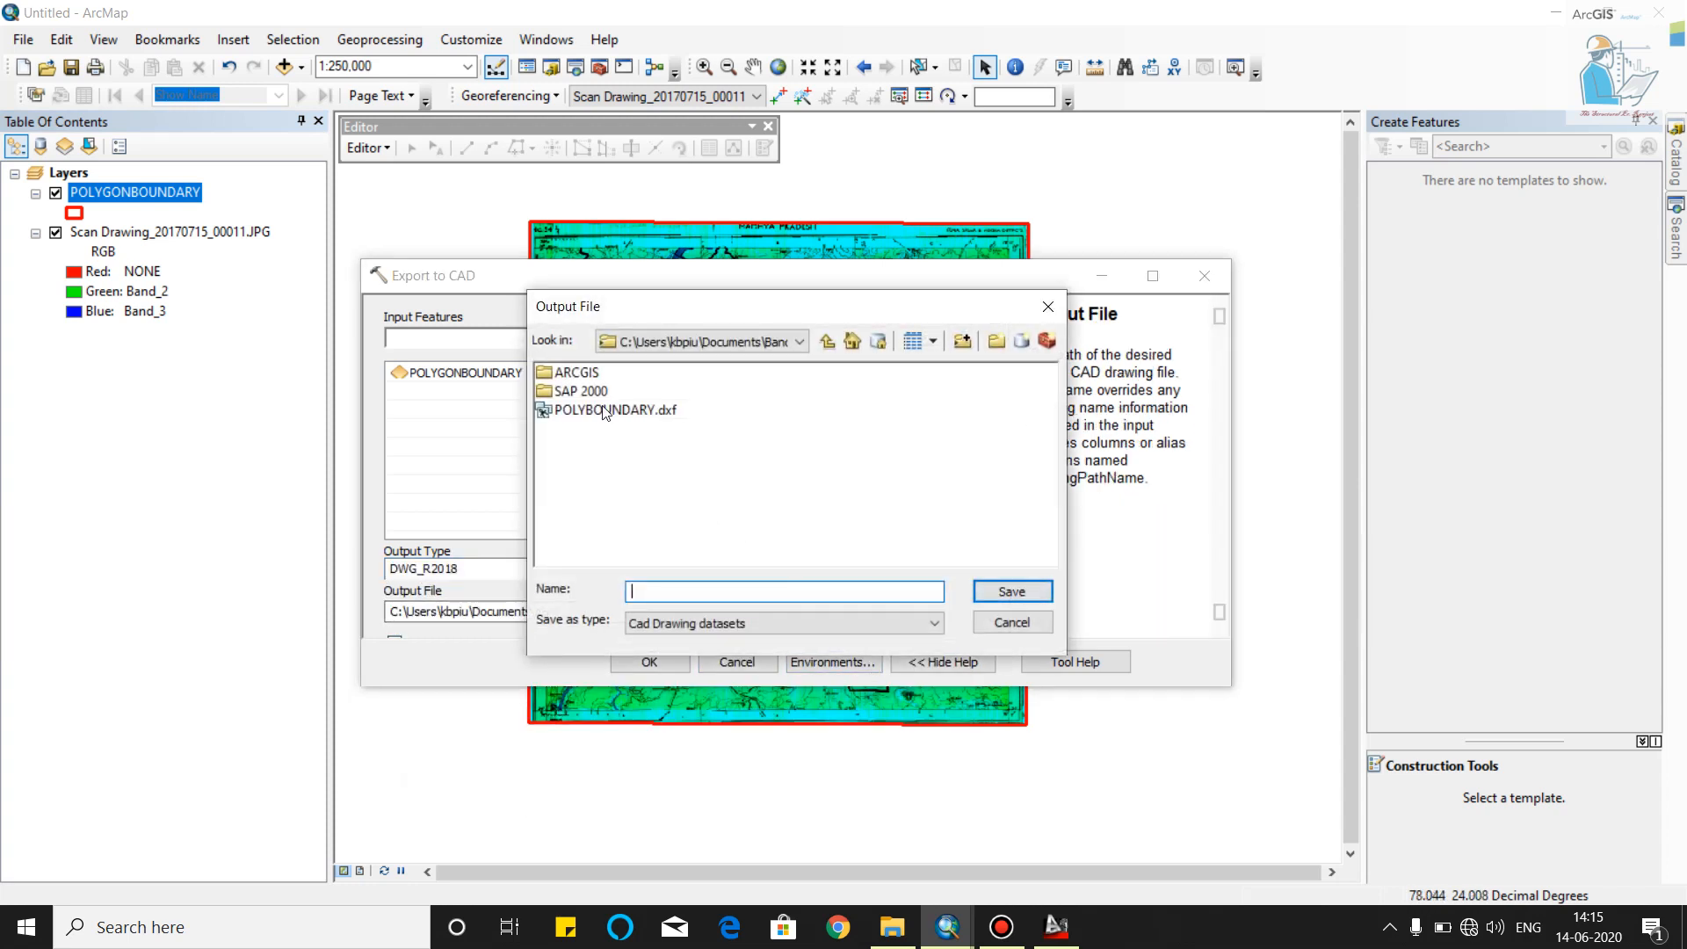
left_click(604, 410)
left_click(717, 592)
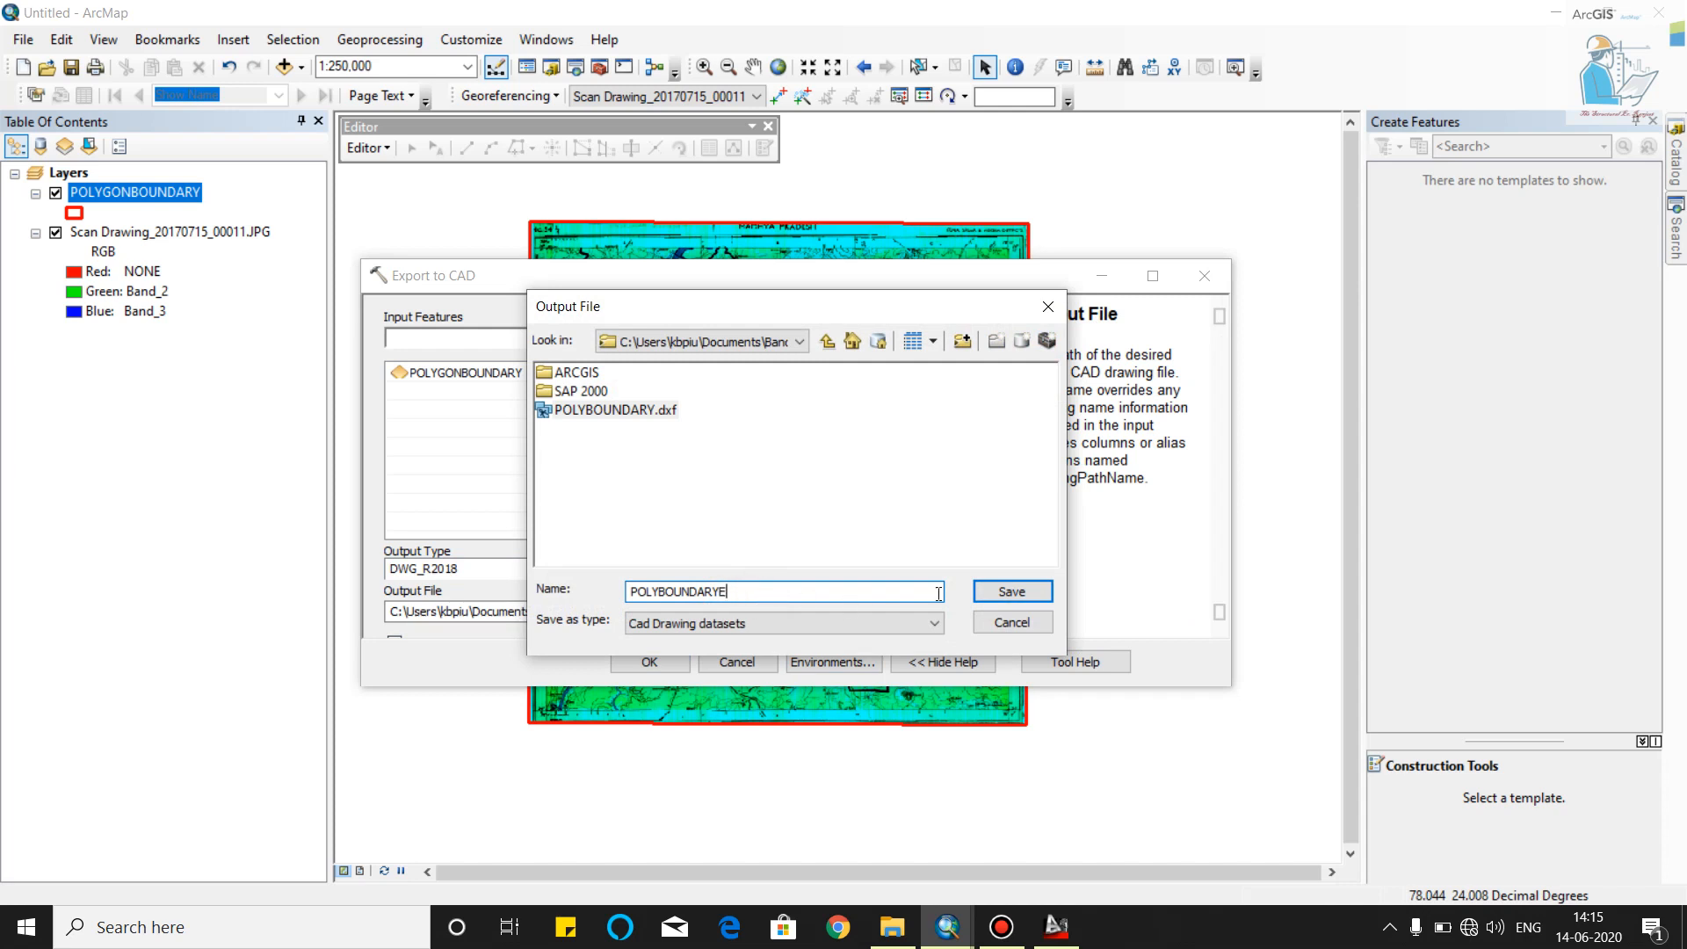
type("E")
left_click(1011, 591)
scroll(1002, 614, "down", 3)
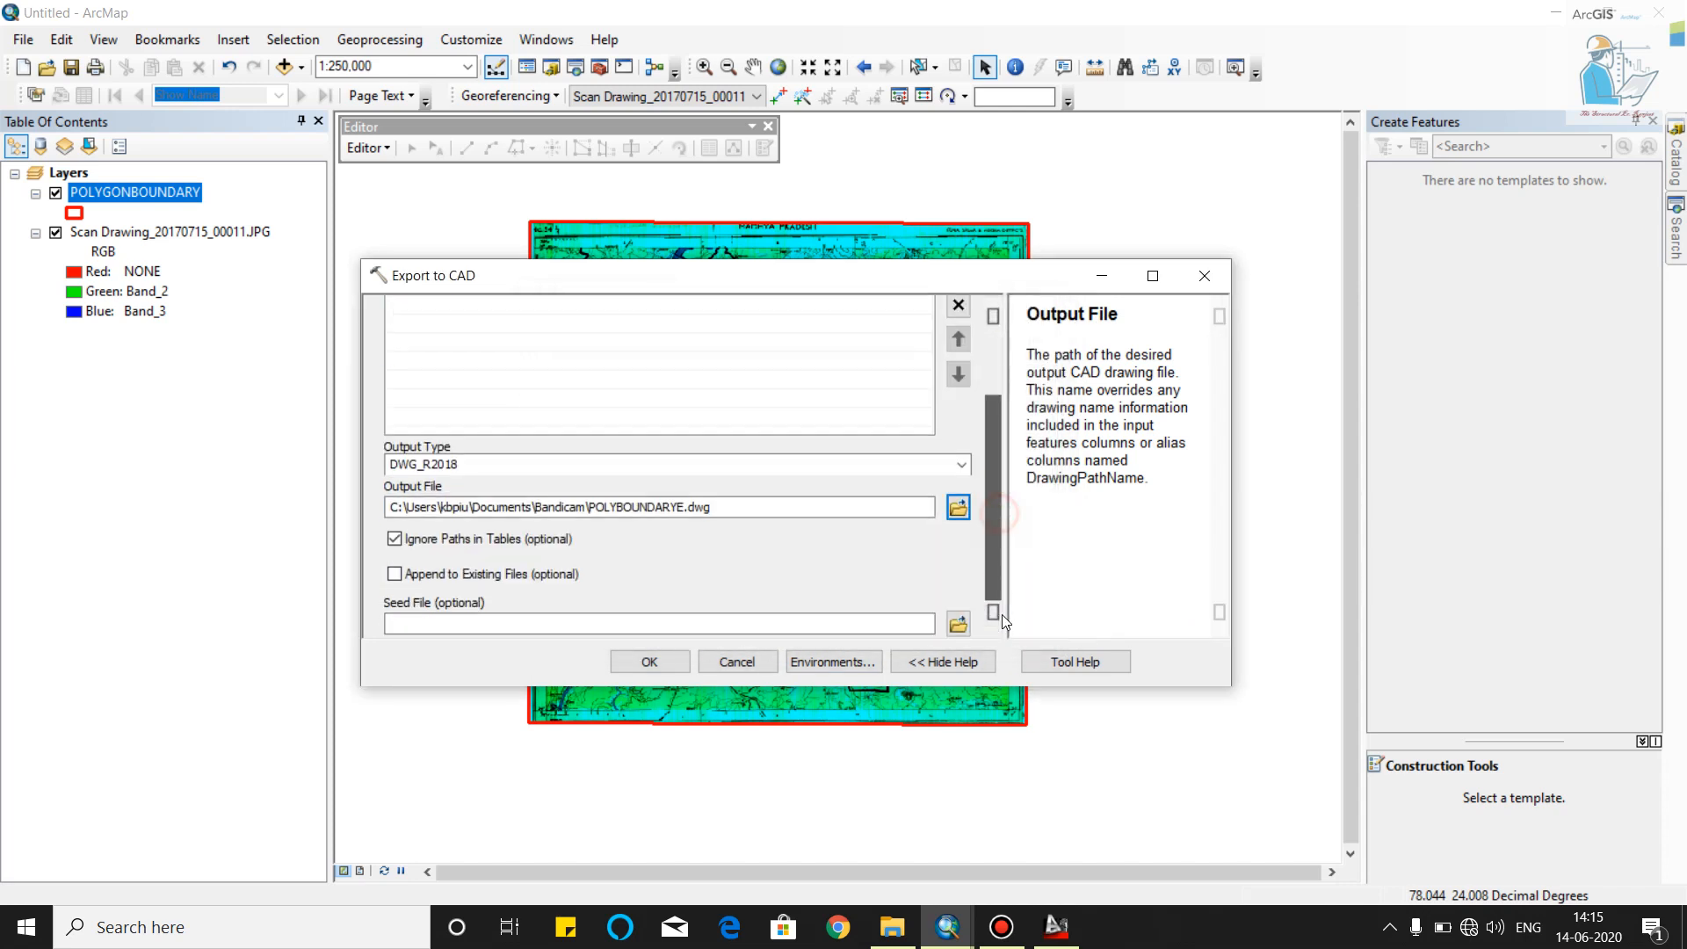
left_click(663, 663)
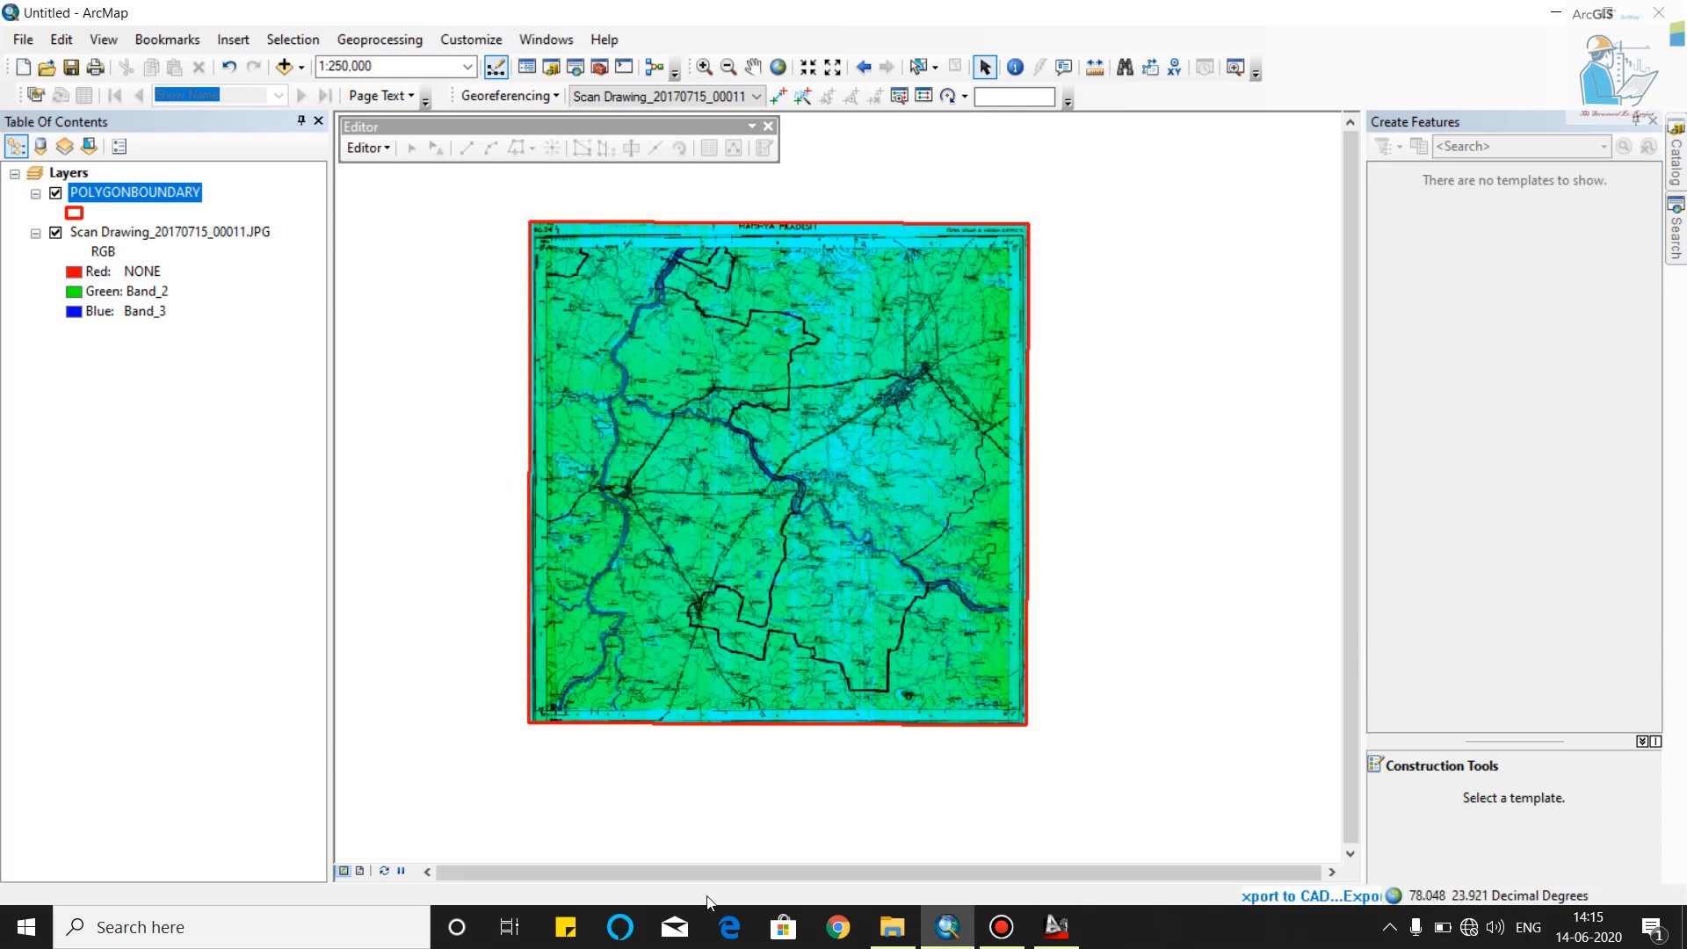
Open the exported POLYBOUNDARYE DWG drawing from the Bandicam folder in AutoCAD
left_click(894, 936)
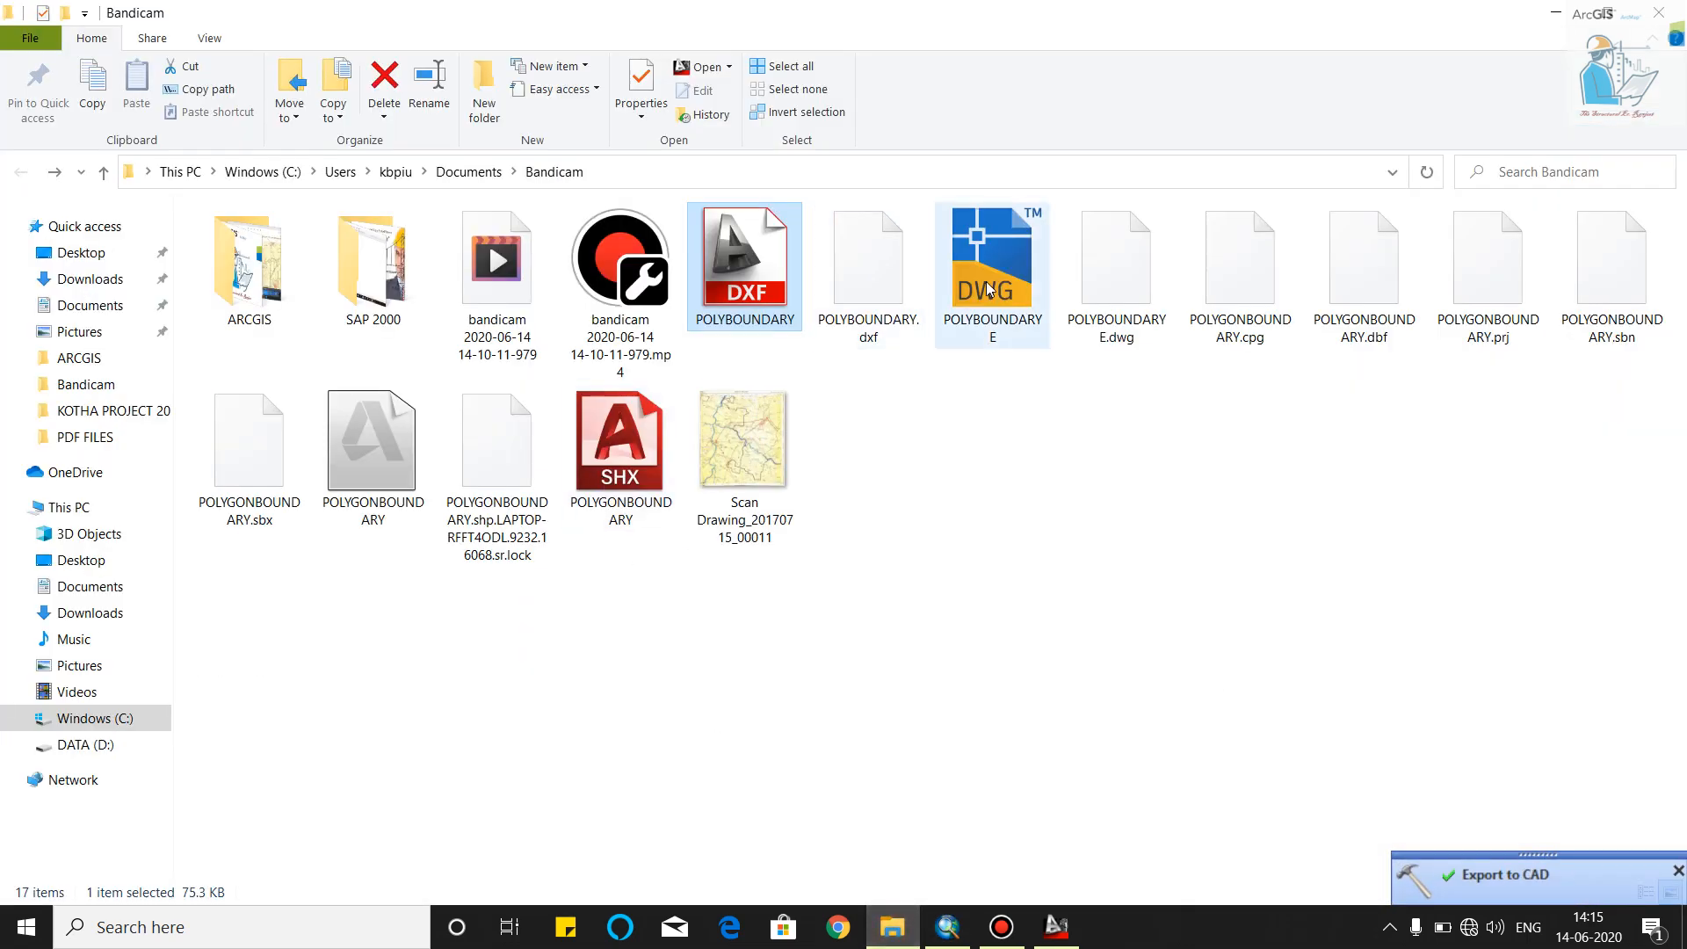
double_click(991, 263)
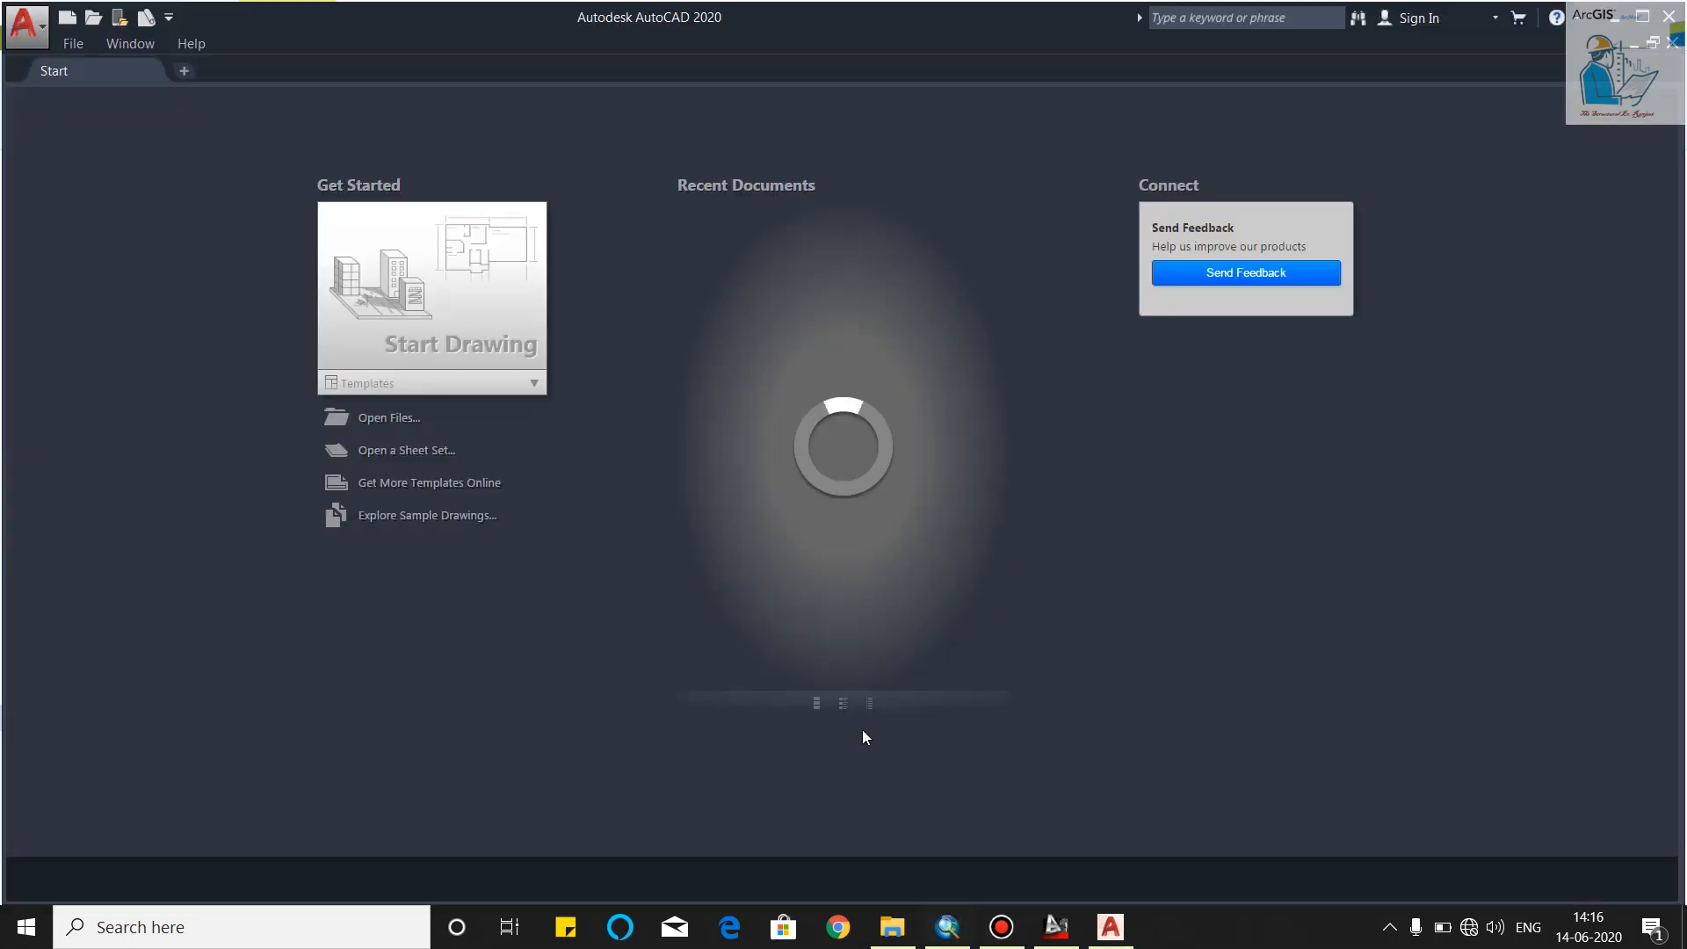
Switch back to ArcMap and hide the POLYBOUNDARYE and POLYGONBOUNDARY layers
left_click(947, 926)
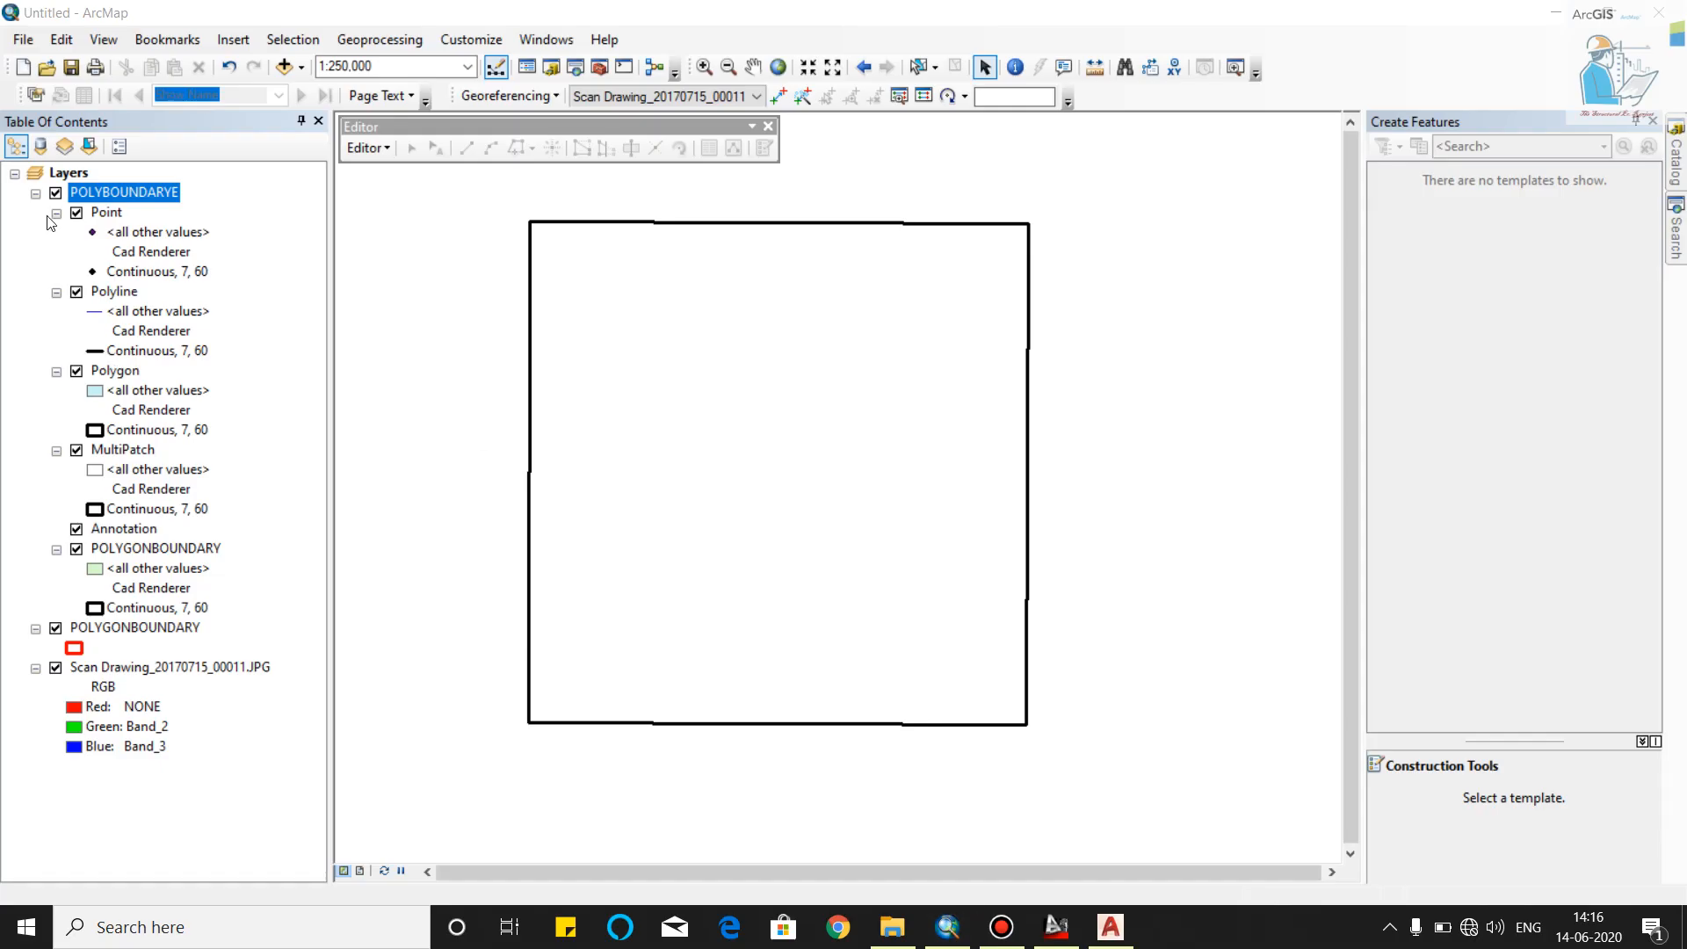
left_click(56, 192)
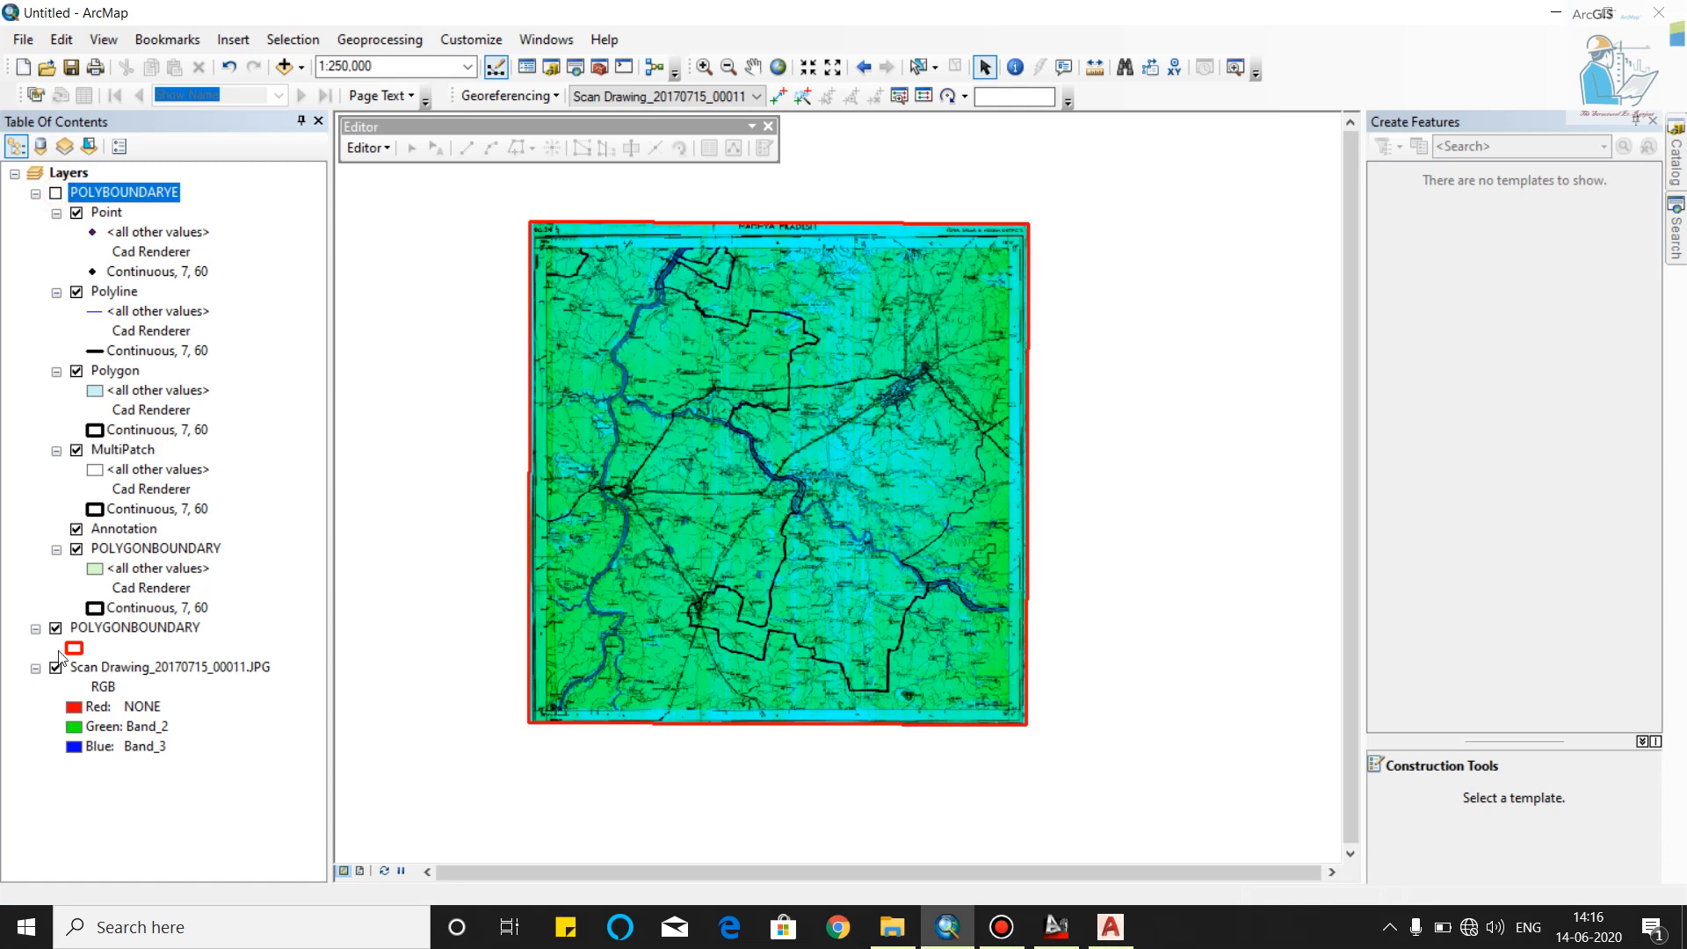
left_click(55, 628)
Assign Band_1 to the red channel of the Scan Drawing_20170715_00011.JPG layer
left_click(156, 671)
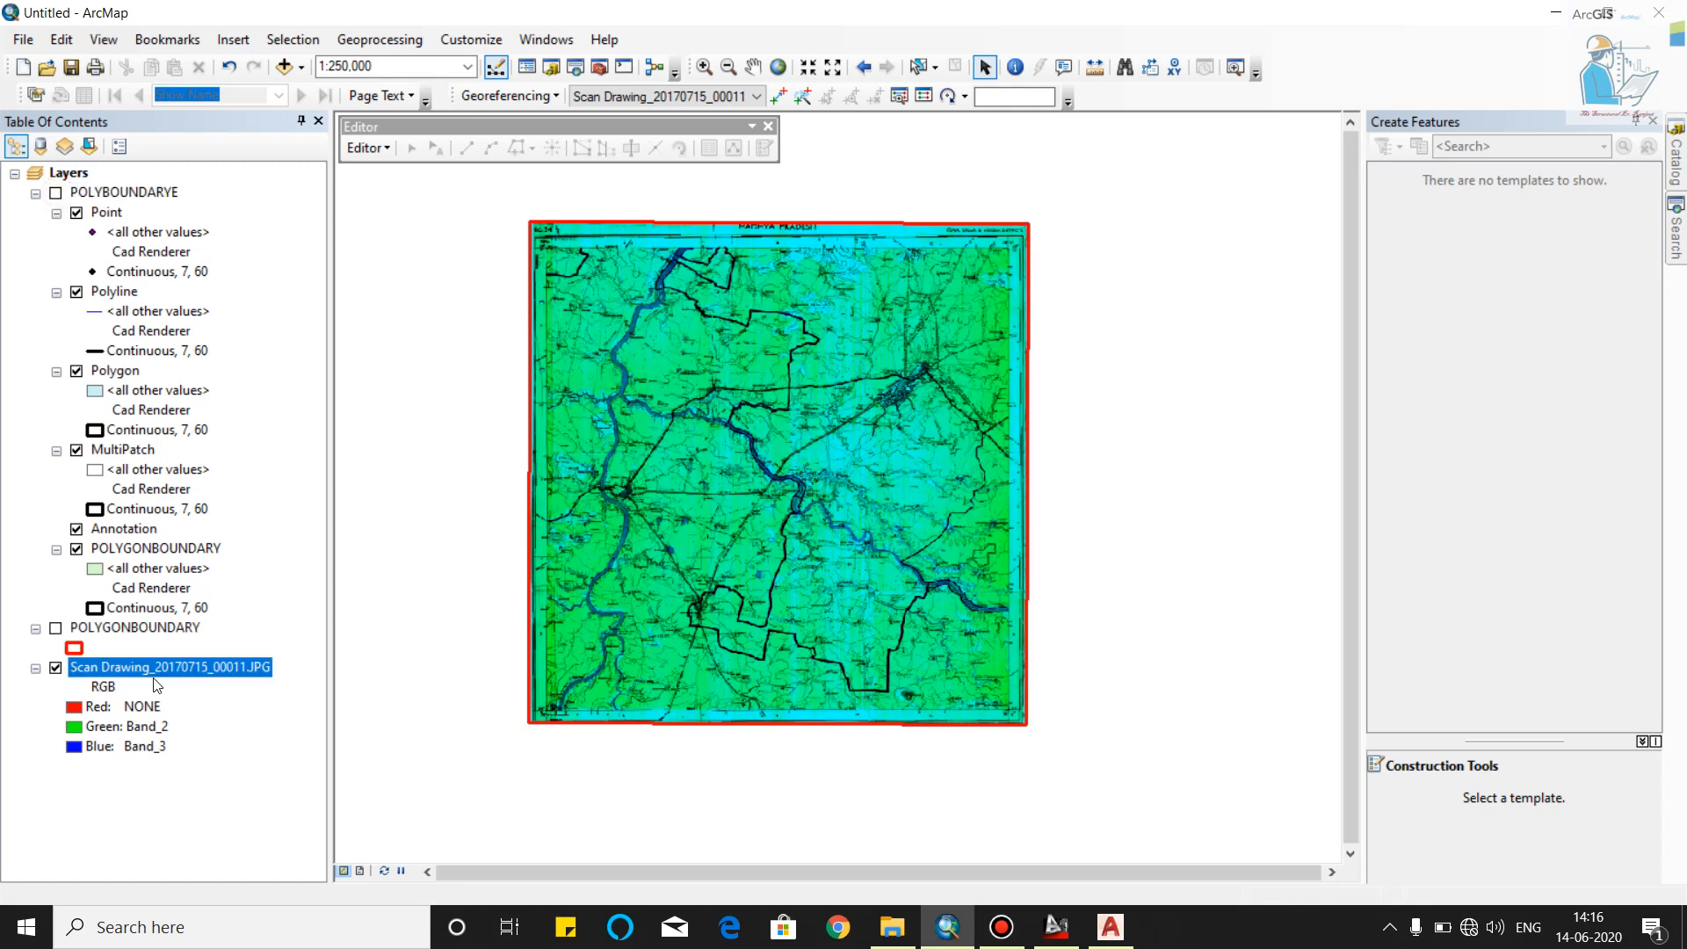
right_click(158, 673)
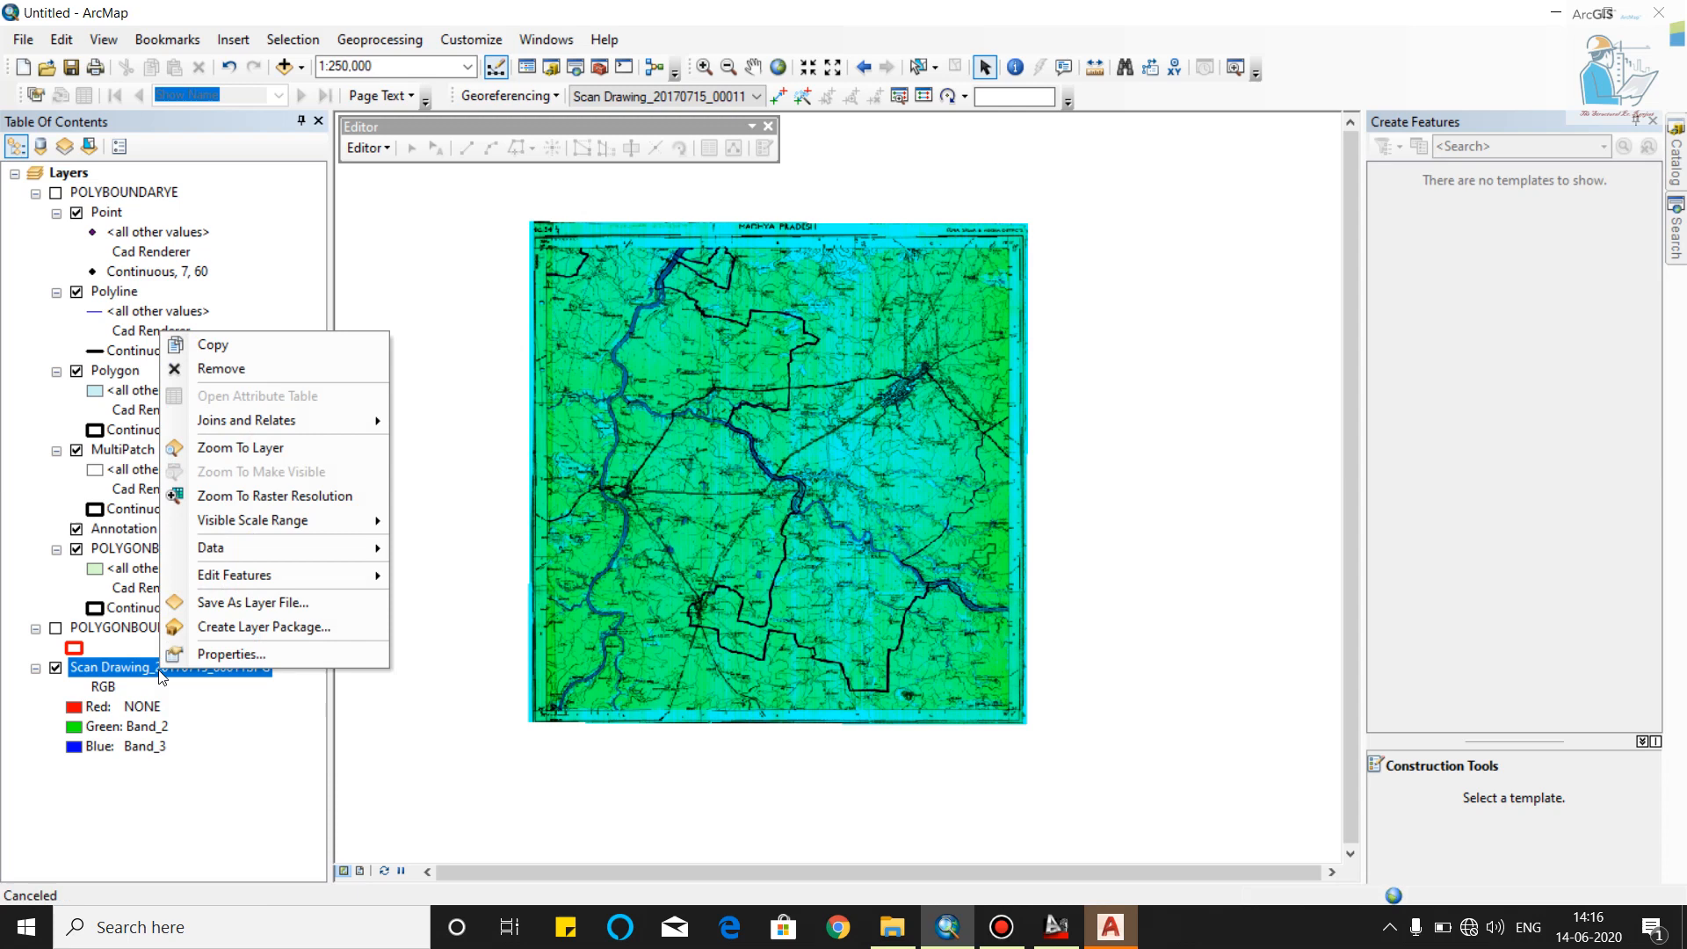
left_click(76, 709)
left_click(91, 709)
left_click(127, 742)
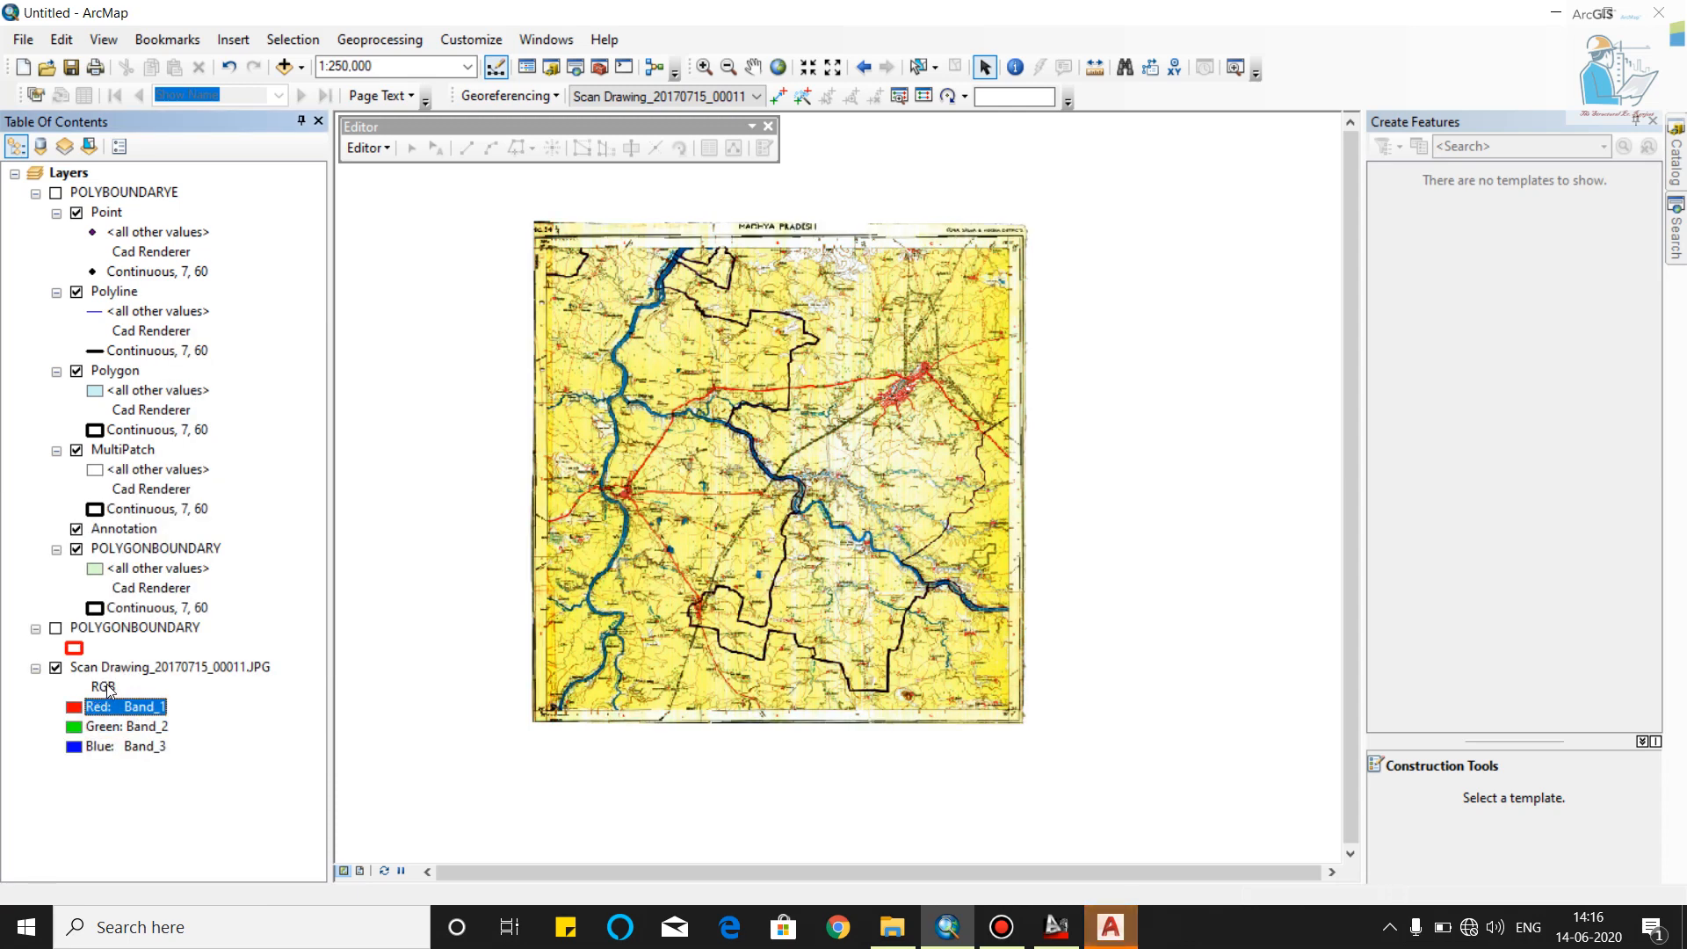
Open Export Data for the scanned raster, use the current data frame's spatial reference, enable Use Renderer and set NoData to 0
right_click(113, 673)
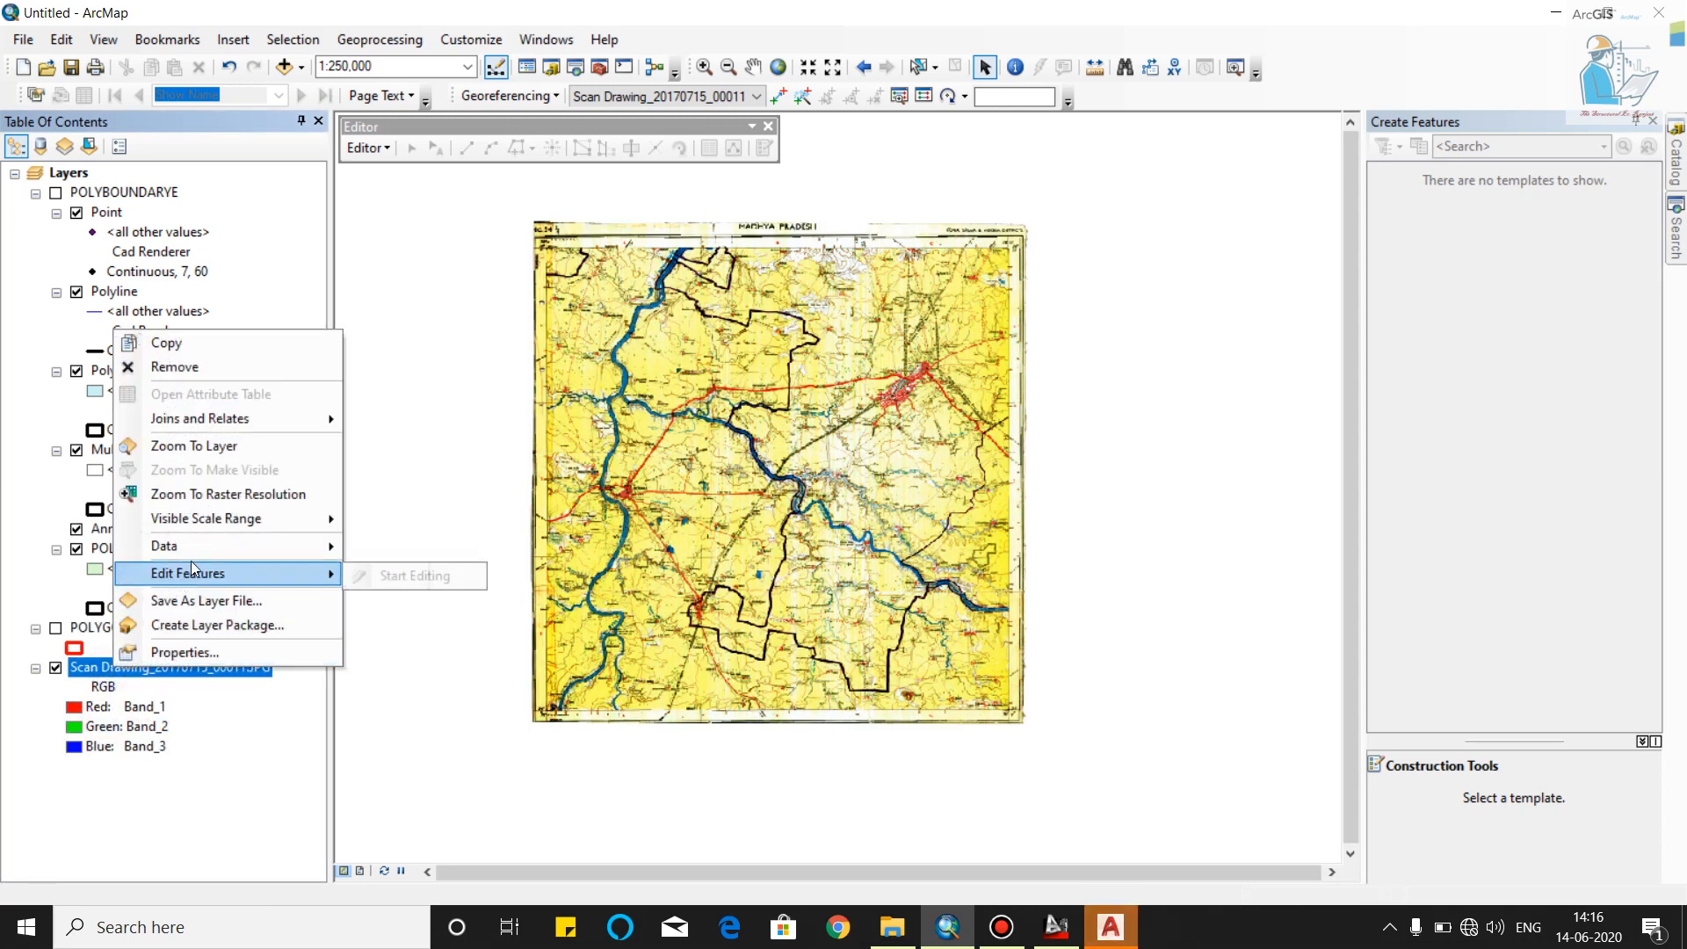
mouse_move(197, 551)
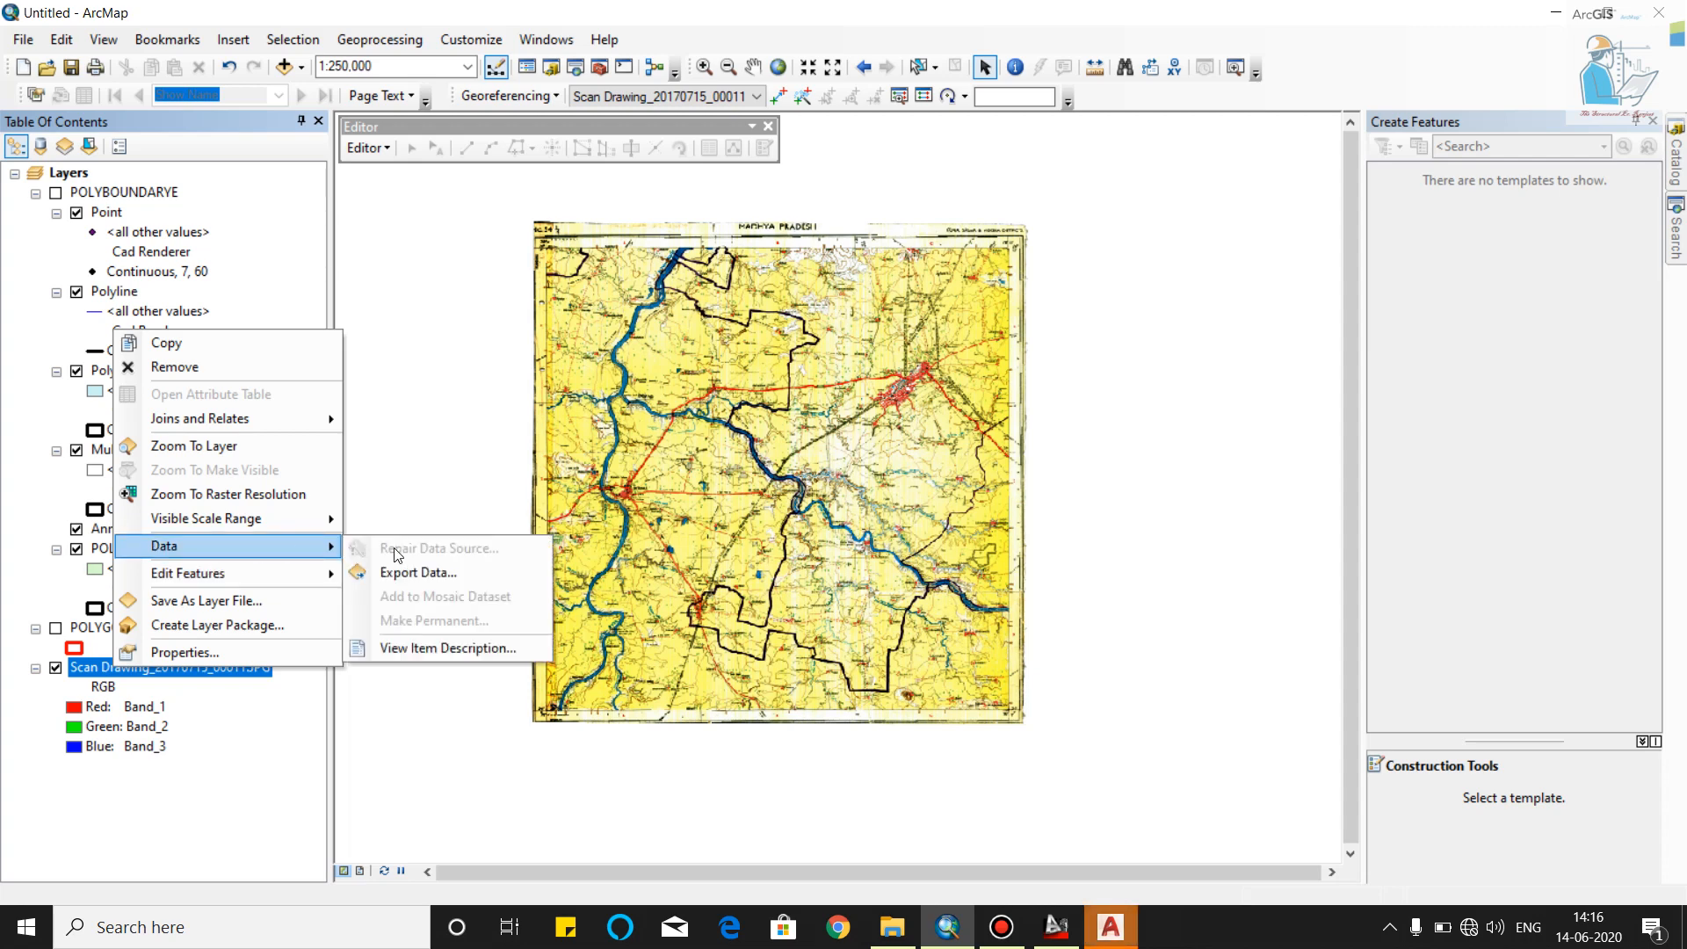
left_click(416, 575)
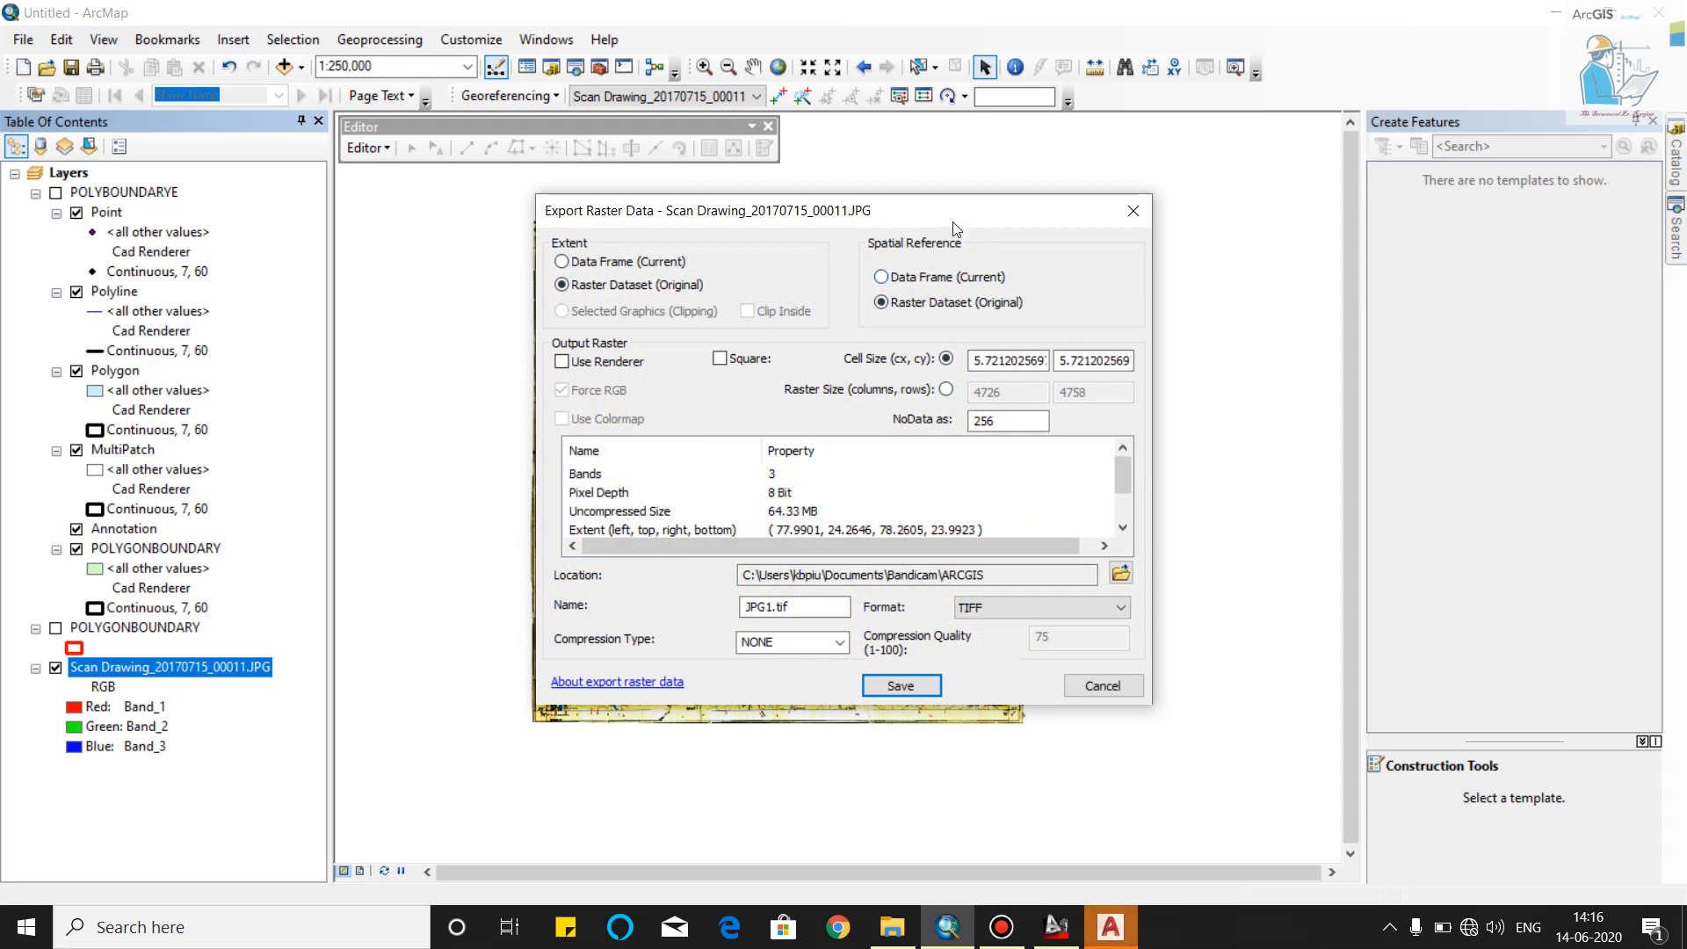
left_click(882, 277)
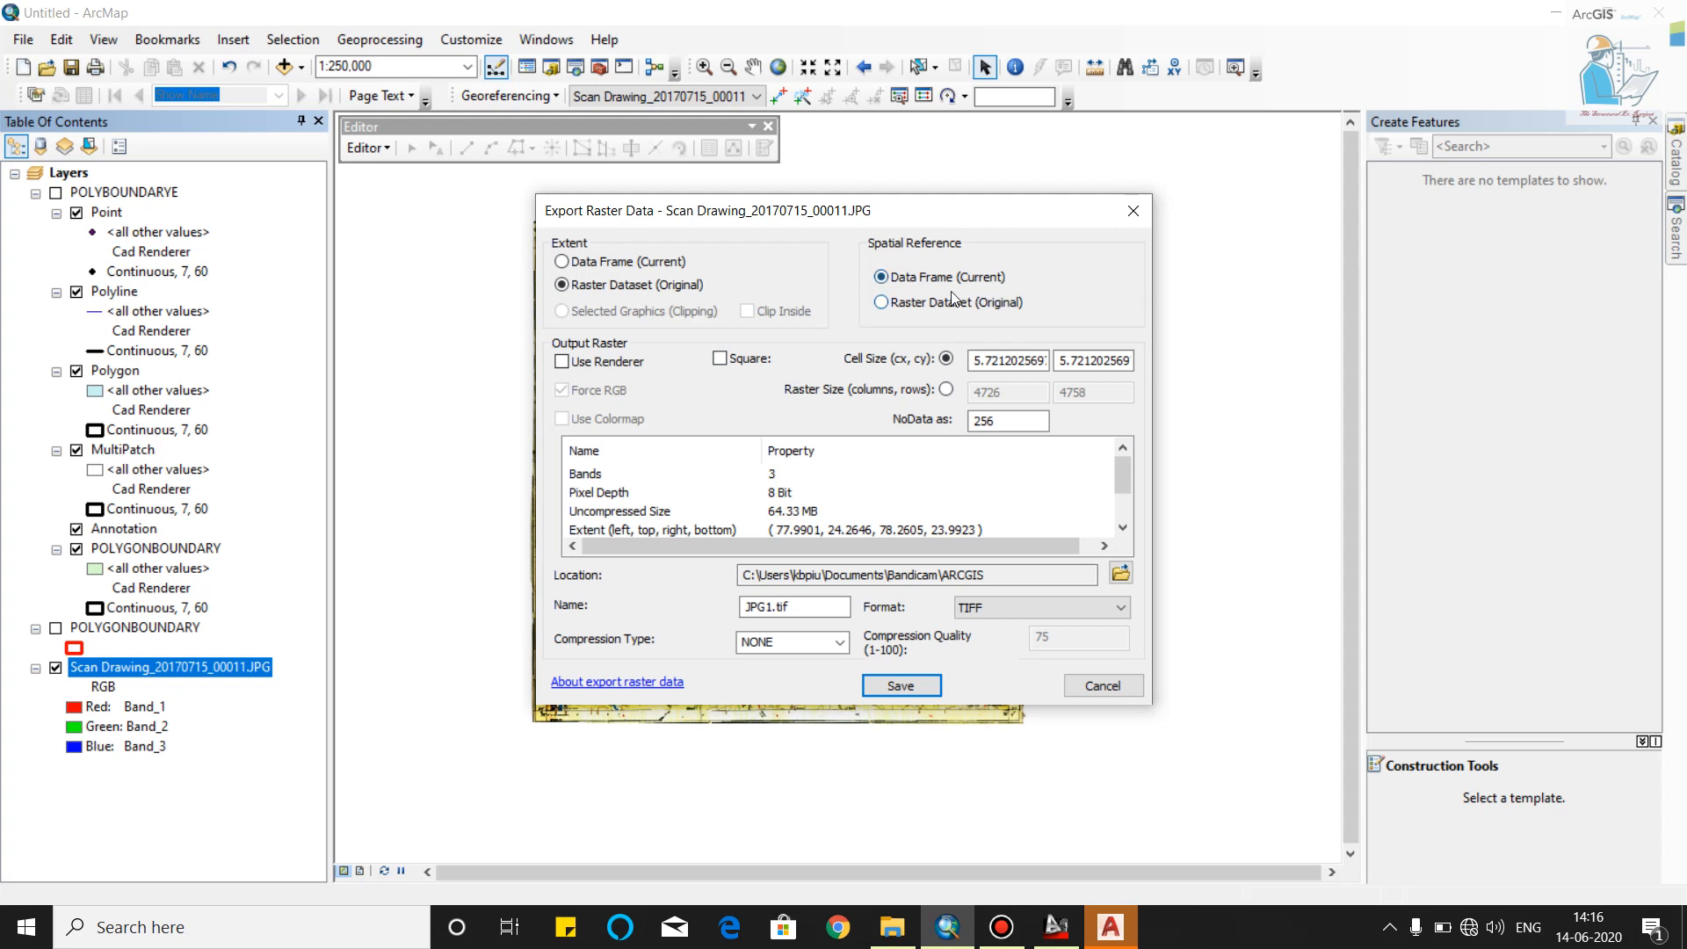
left_click(581, 367)
double_click(1001, 421)
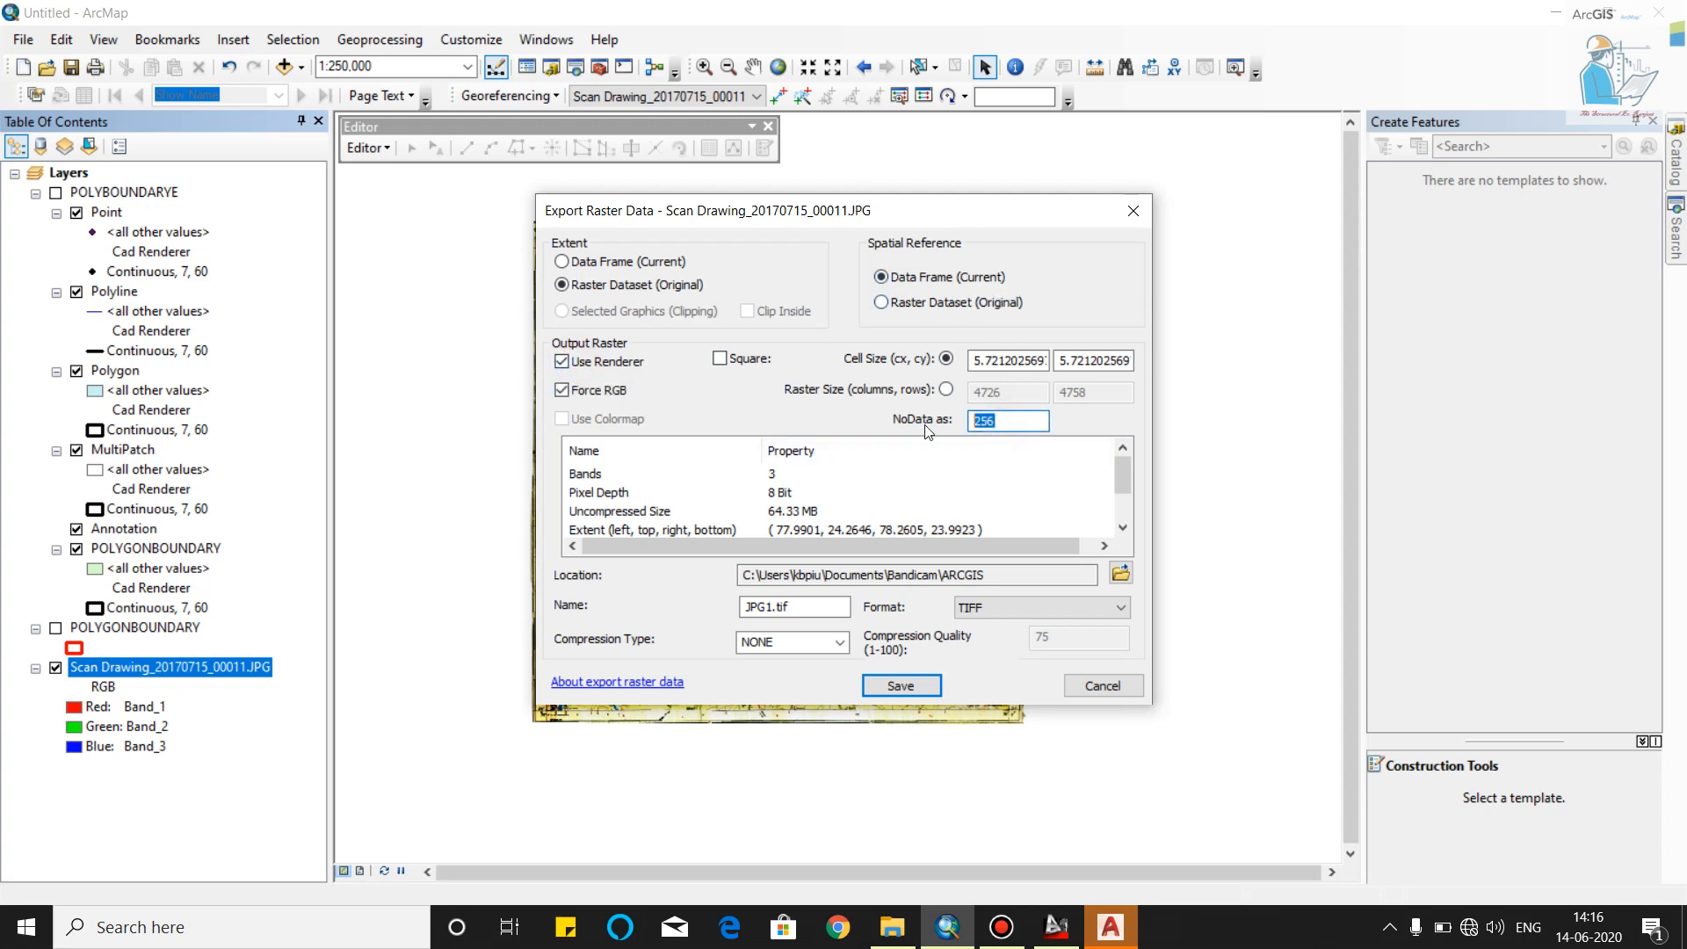
type("0")
Name the raster export TOPOSHEET54.tif, save it as an uncompressed TIFF, and decline adding it to the map
left_click_drag(773, 606, 737, 602)
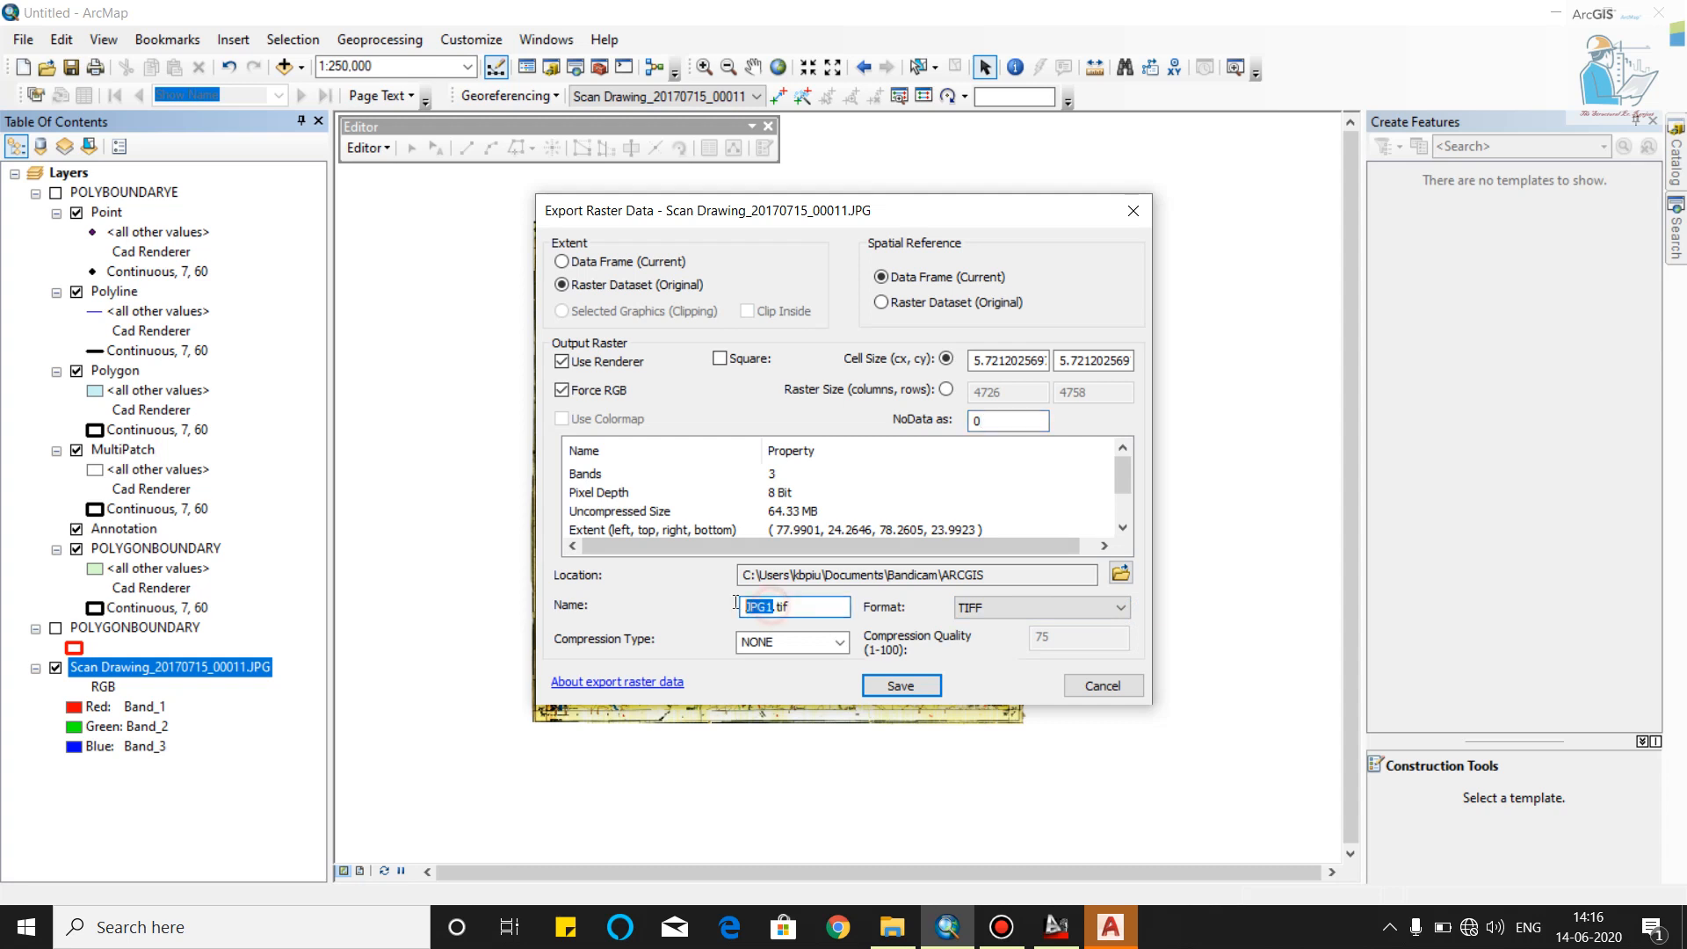
type("TOPOSHEET54")
left_click(893, 685)
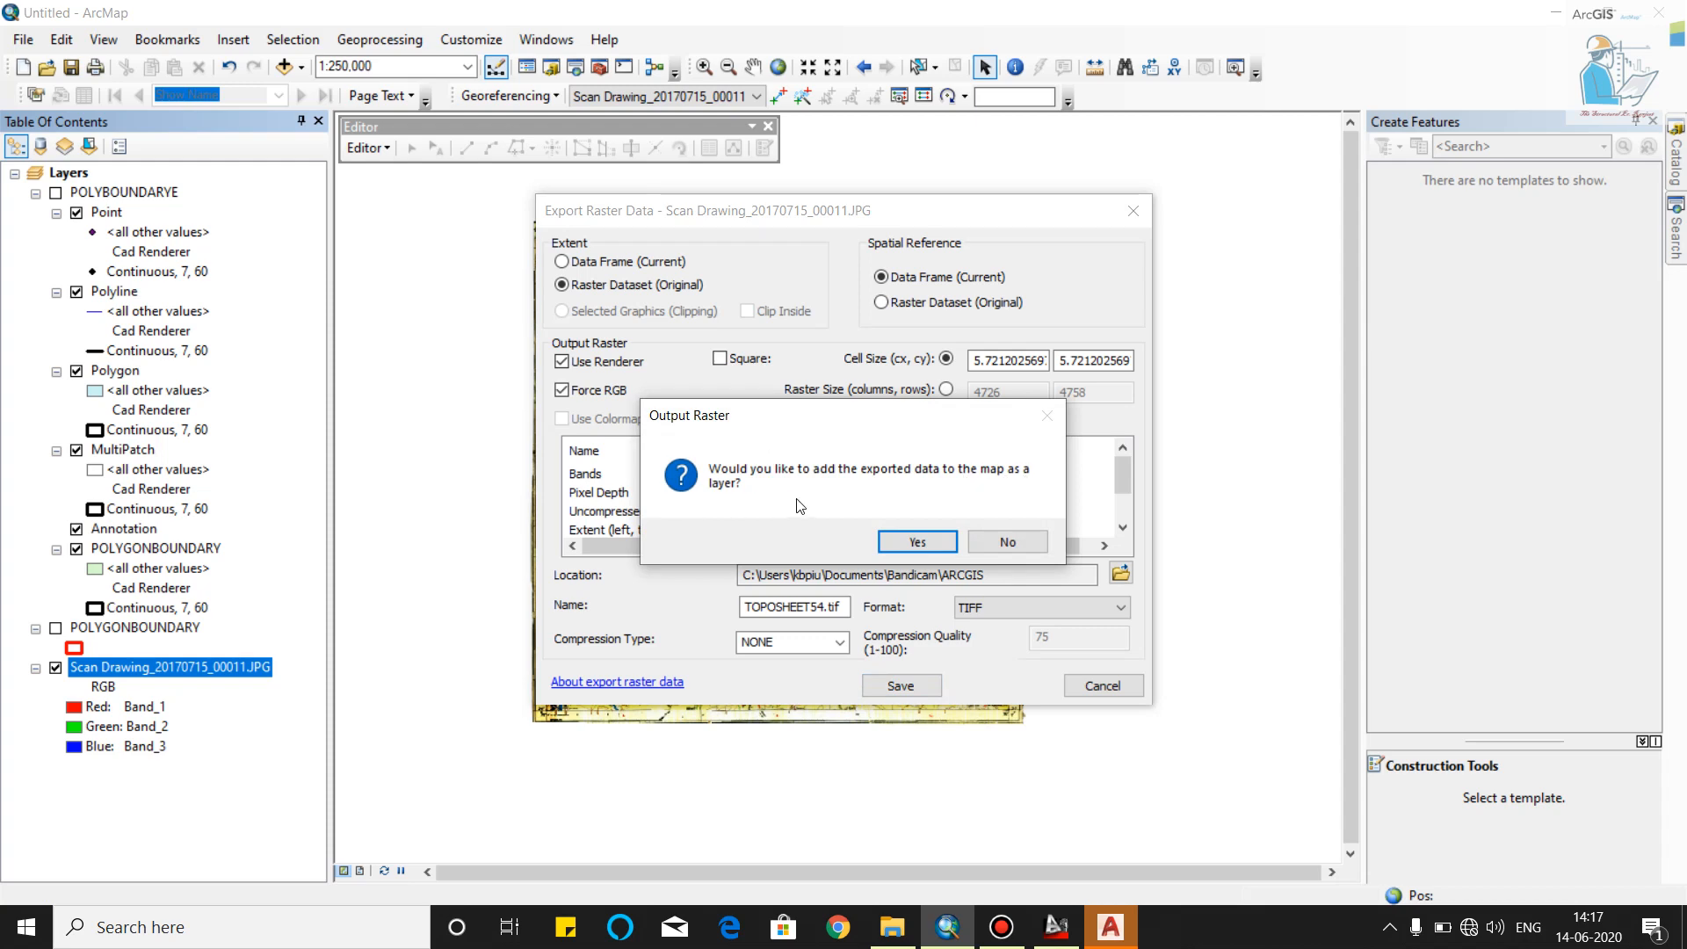
left_click(994, 541)
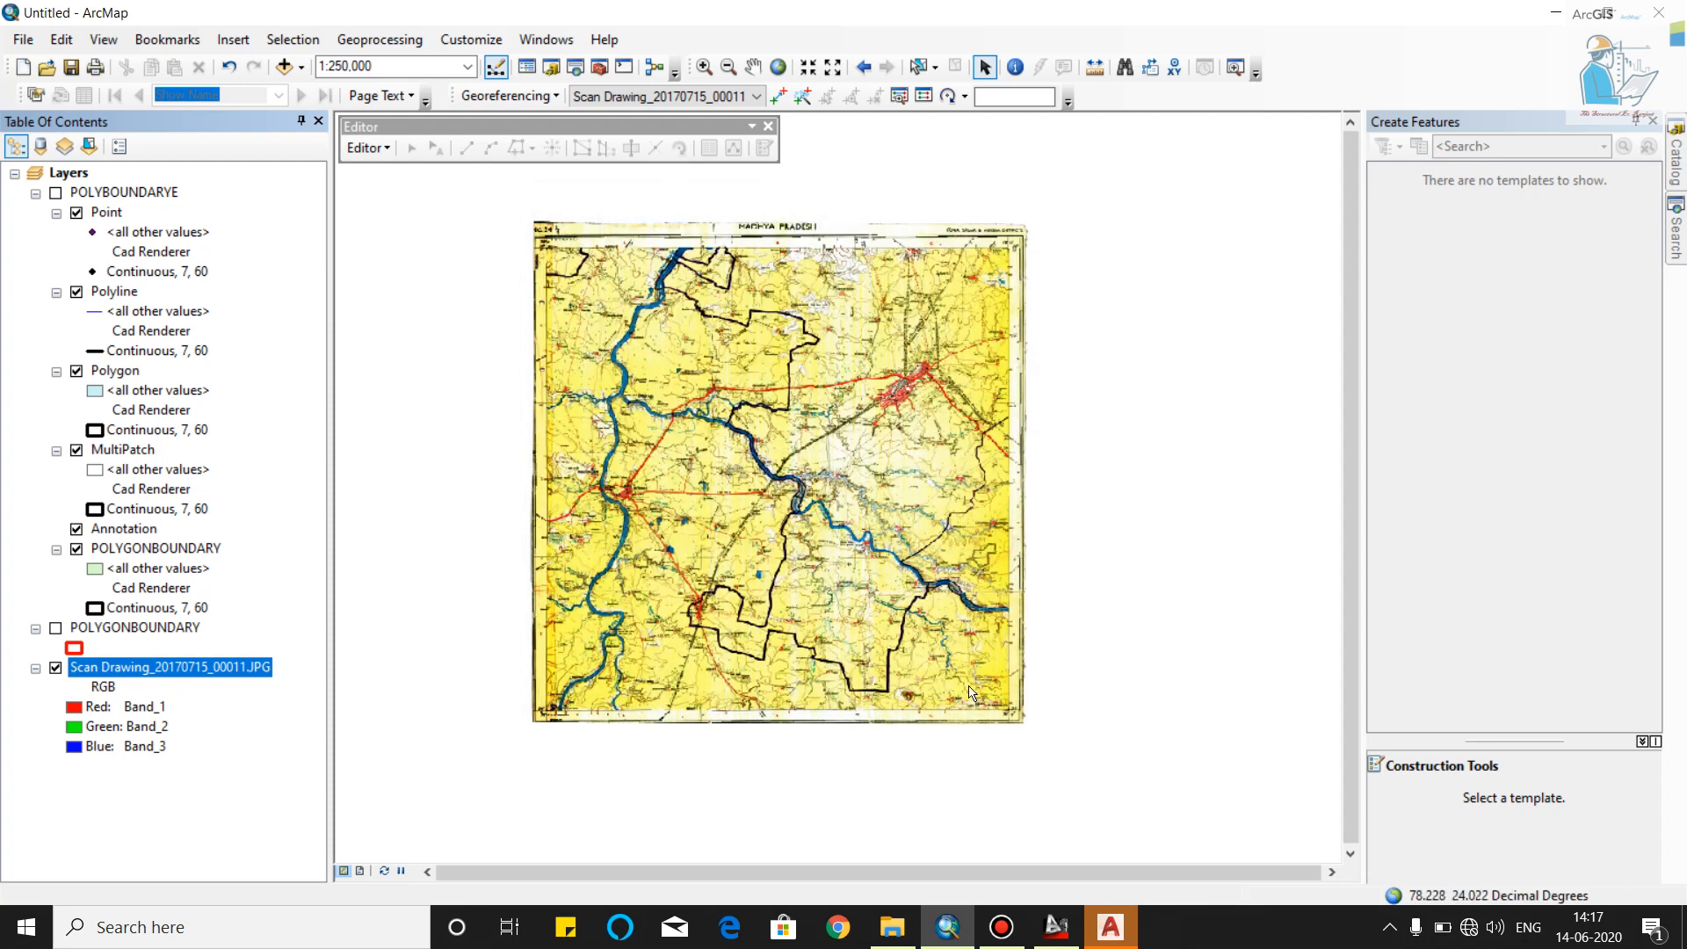
Switch to File Explorer and locate the exported TOPOSHEET54 image in the ARCGIS folder
left_click(910, 936)
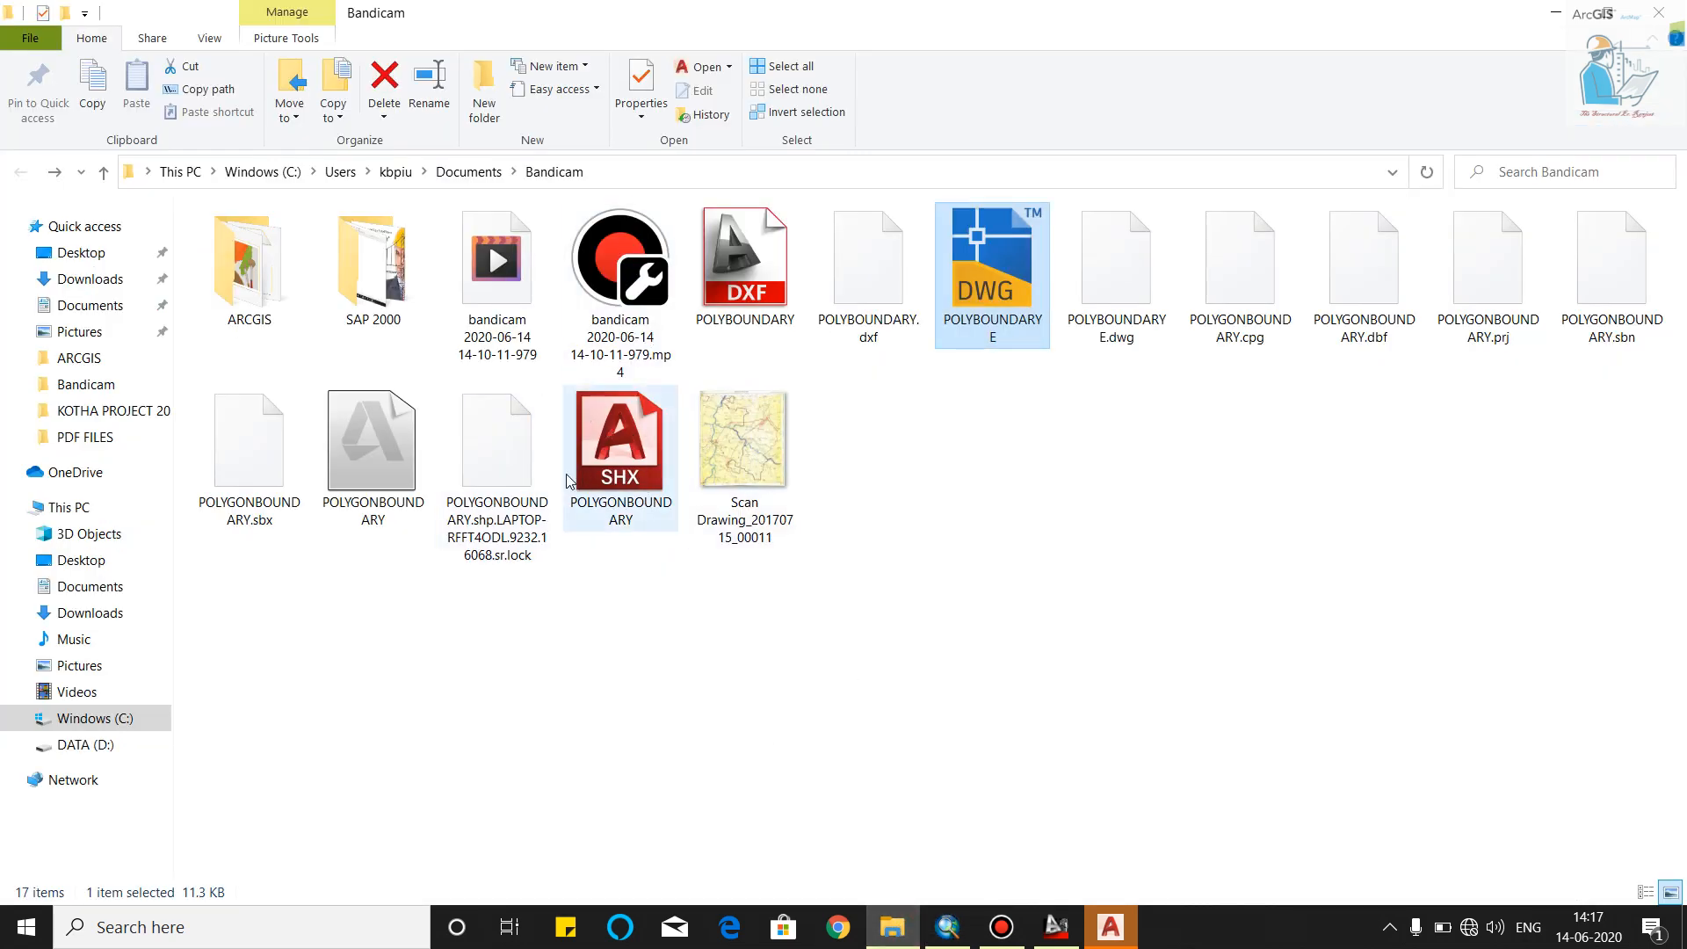
double_click(284, 288)
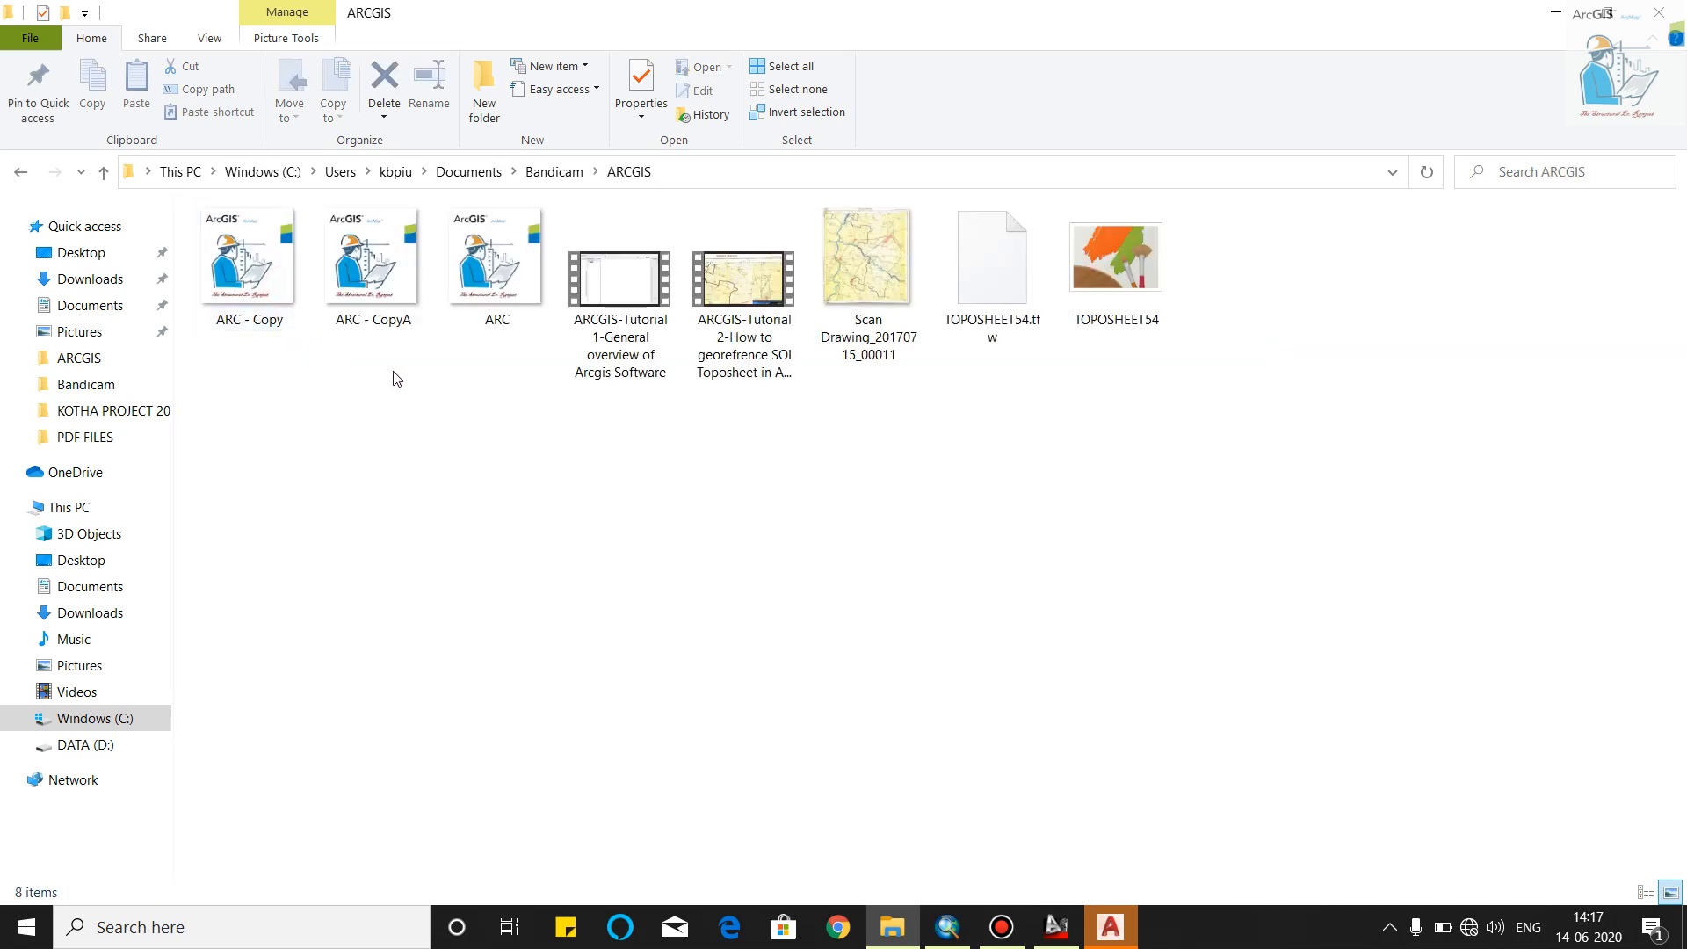
left_click(1110, 283)
Switch to AutoCAD 2013 and close that session with its empty Drawing1.dwg
left_click(1045, 929)
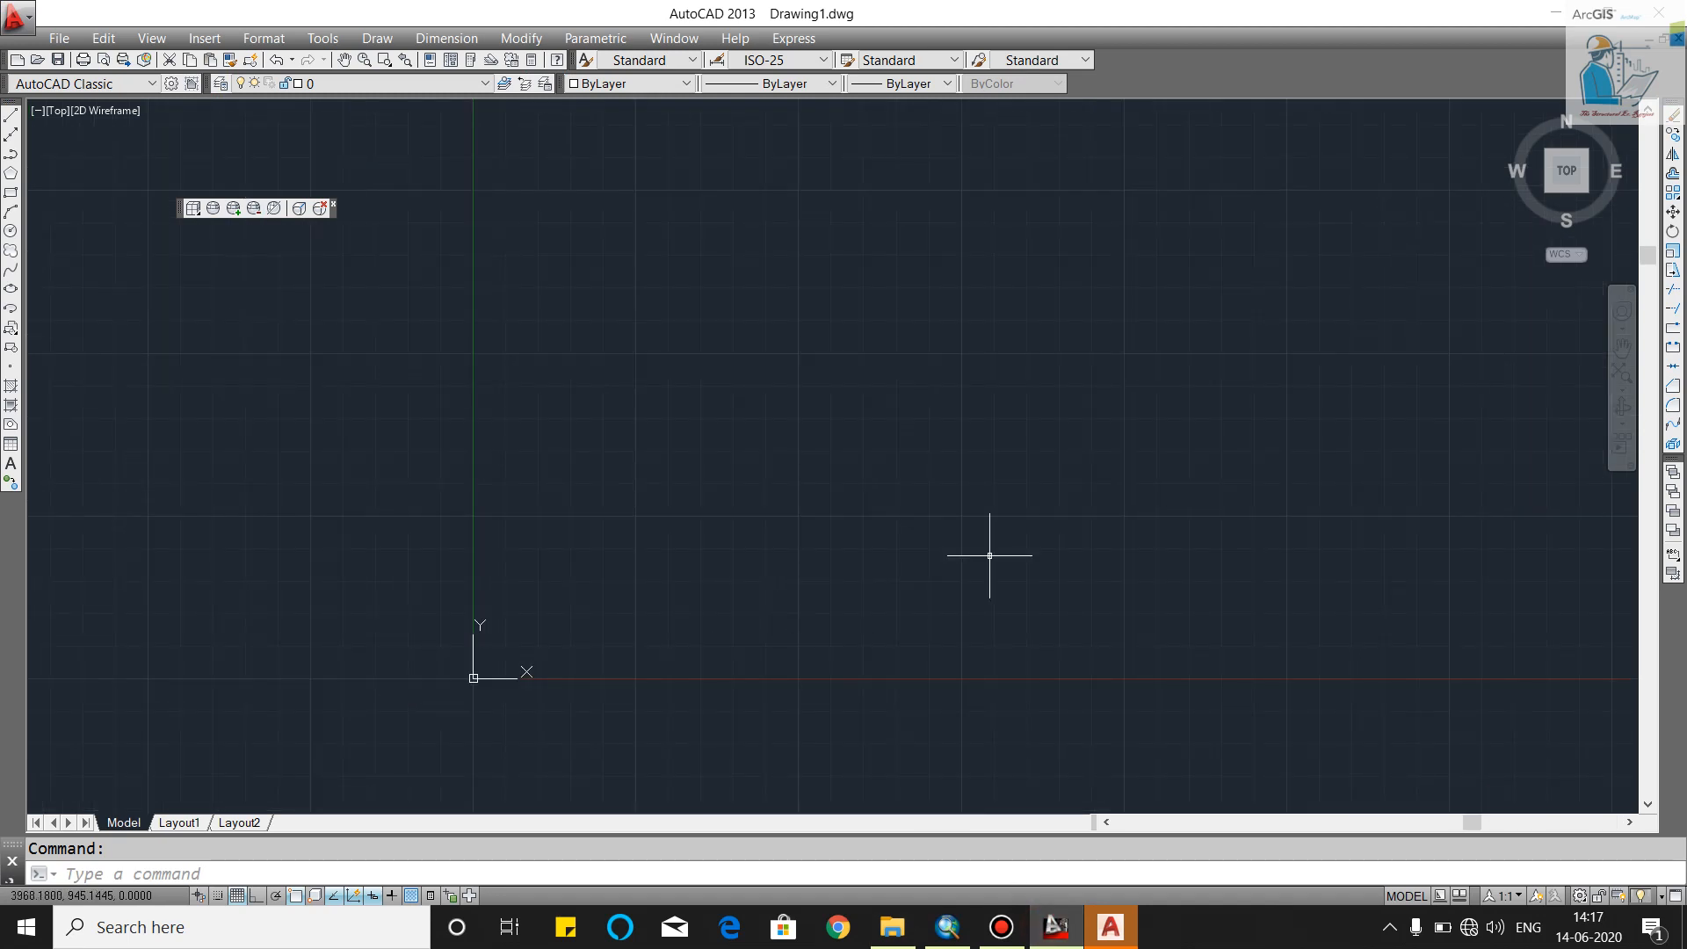
scroll(1047, 401, "down", 3)
left_click(1658, 12)
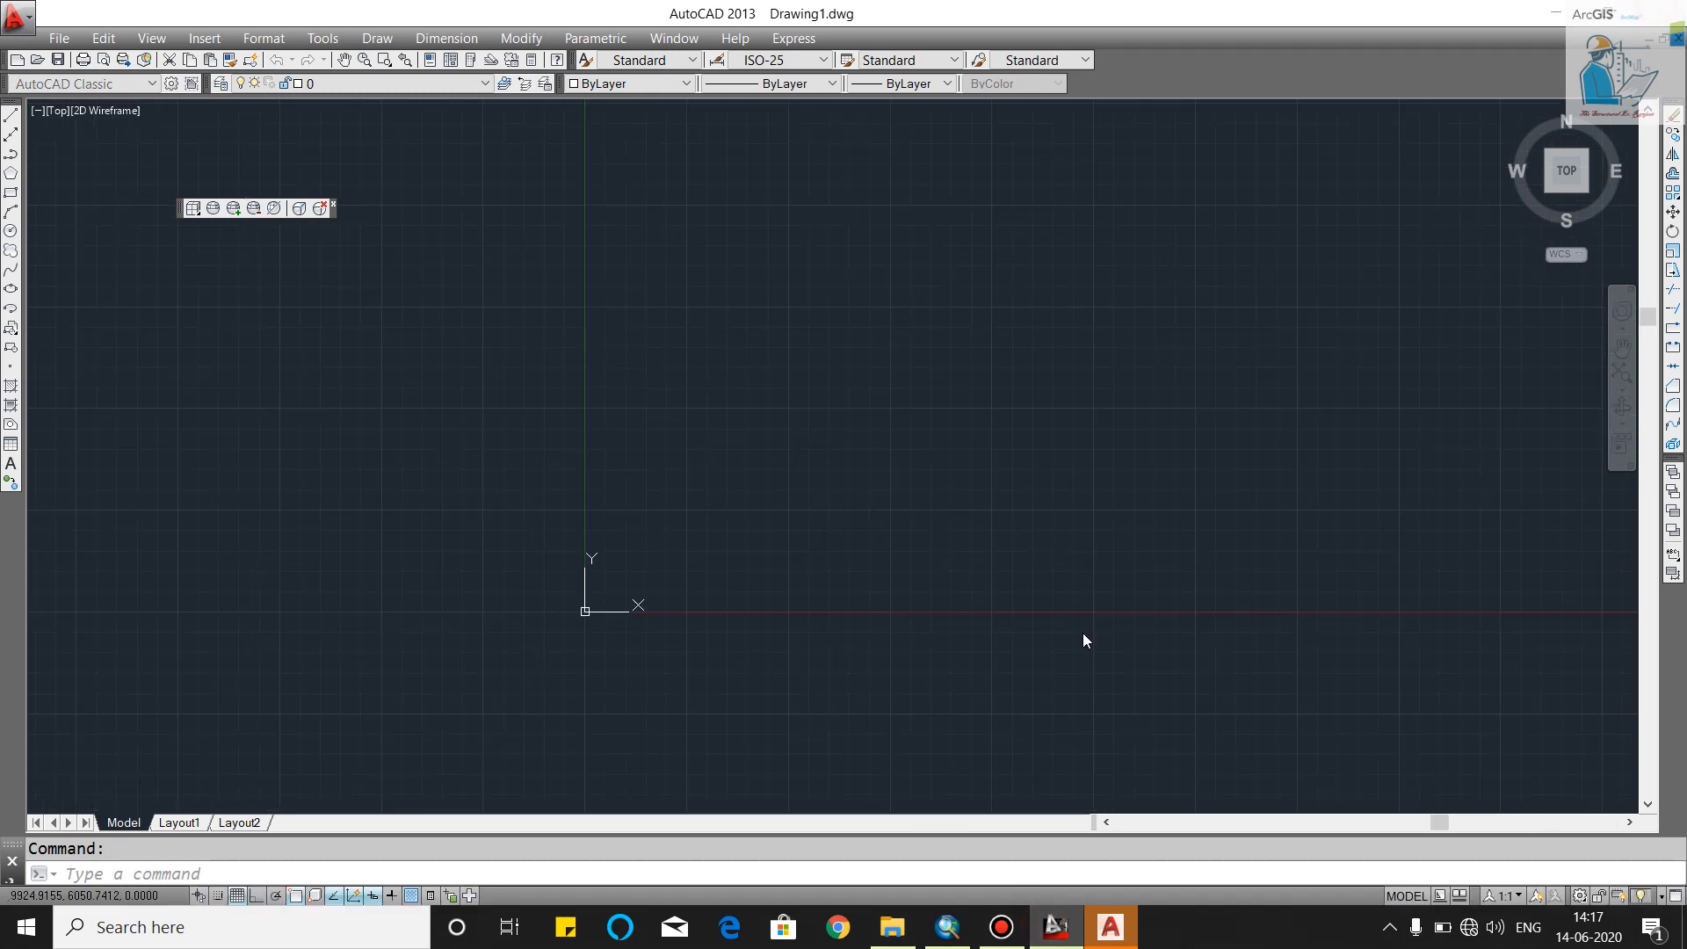
left_click(835, 515)
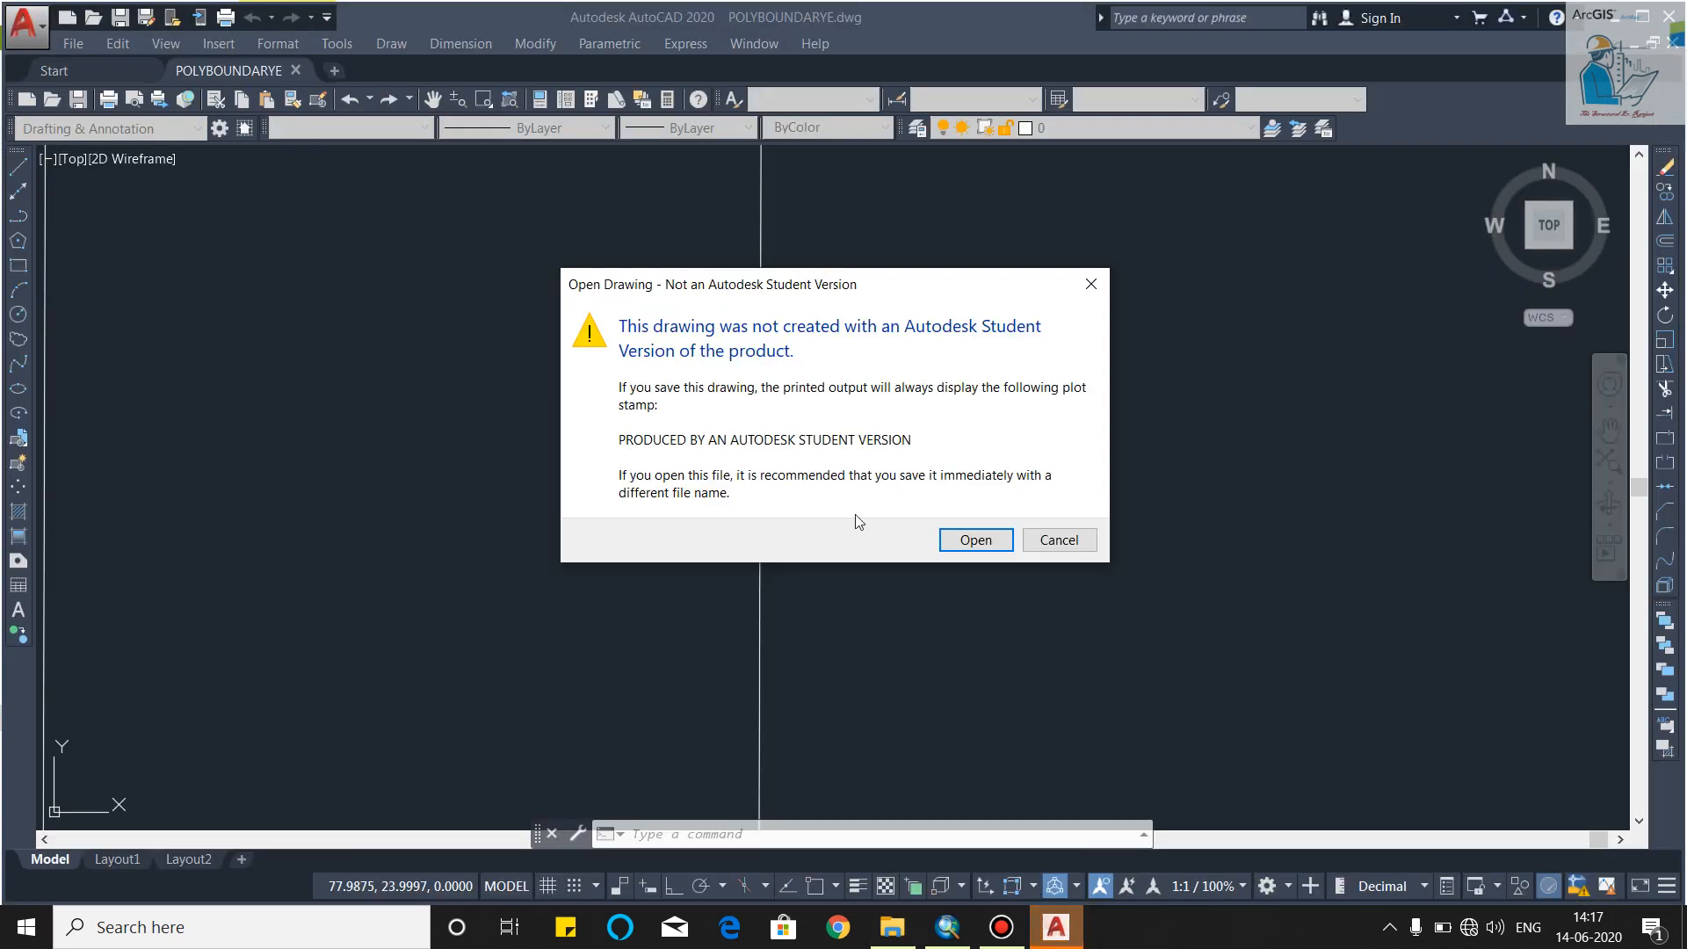
Accept opening the non-Autodesk POLYBOUNDARYE.dwg in AutoCAD 2020 and bring the whole boundary into view
left_click(972, 538)
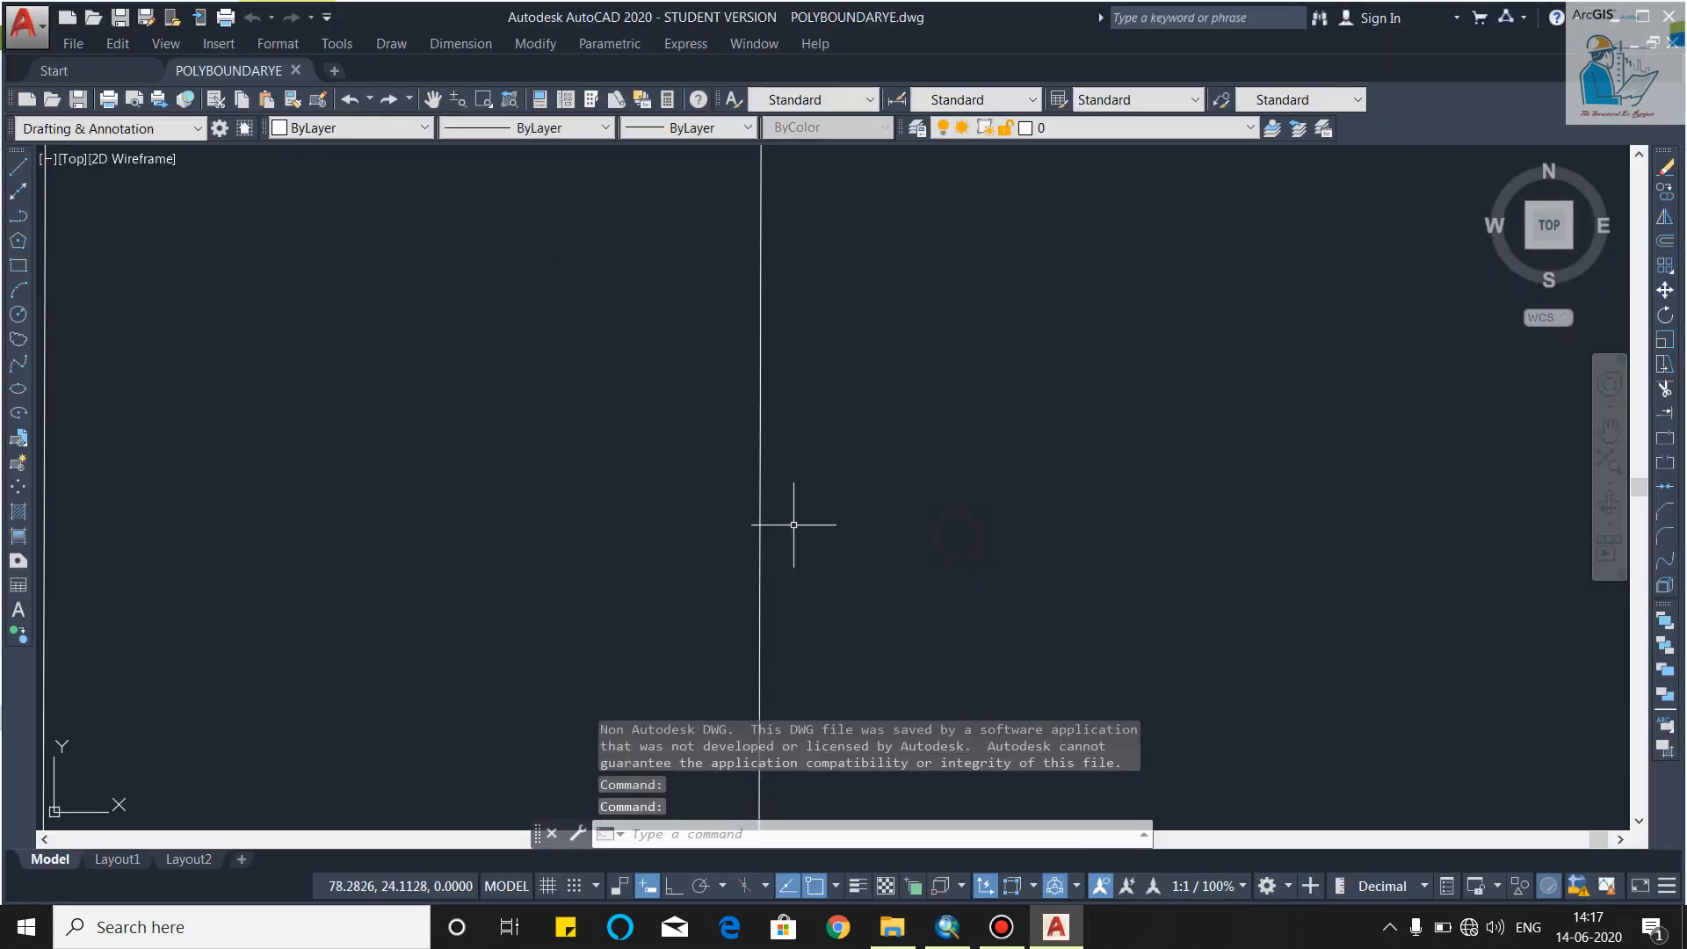
scroll(604, 534, "down", 1)
scroll(574, 536, "up", 2)
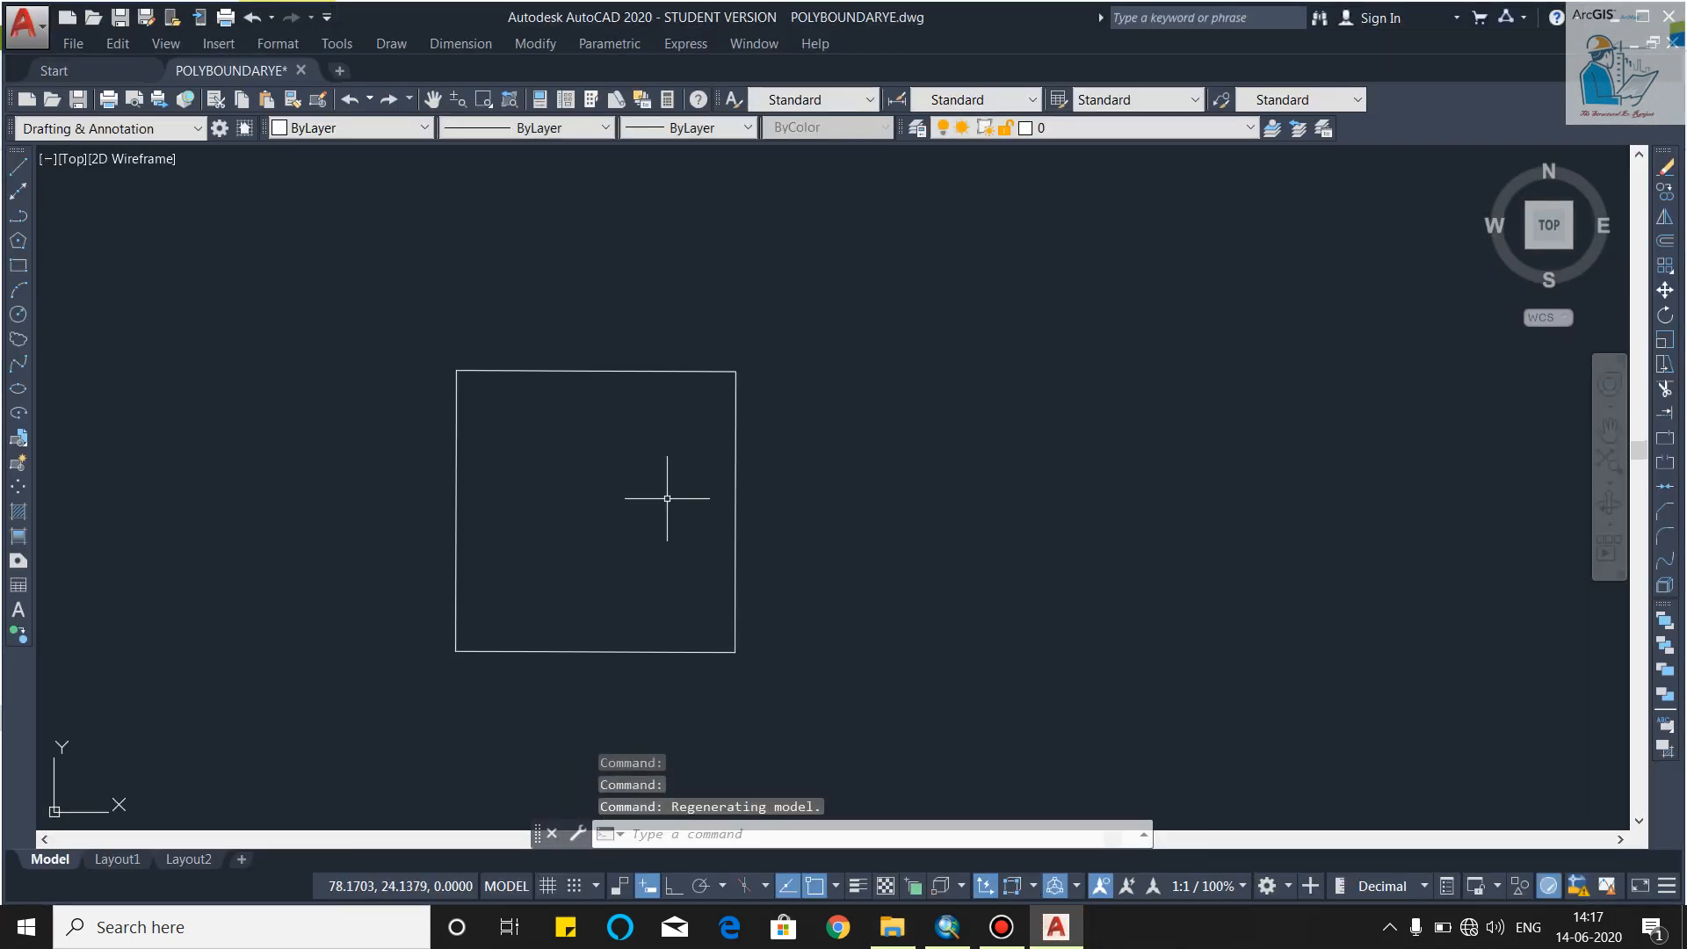
scroll(854, 479, "down", 1)
scroll(580, 533, "up", 2)
scroll(750, 447, "down", 1)
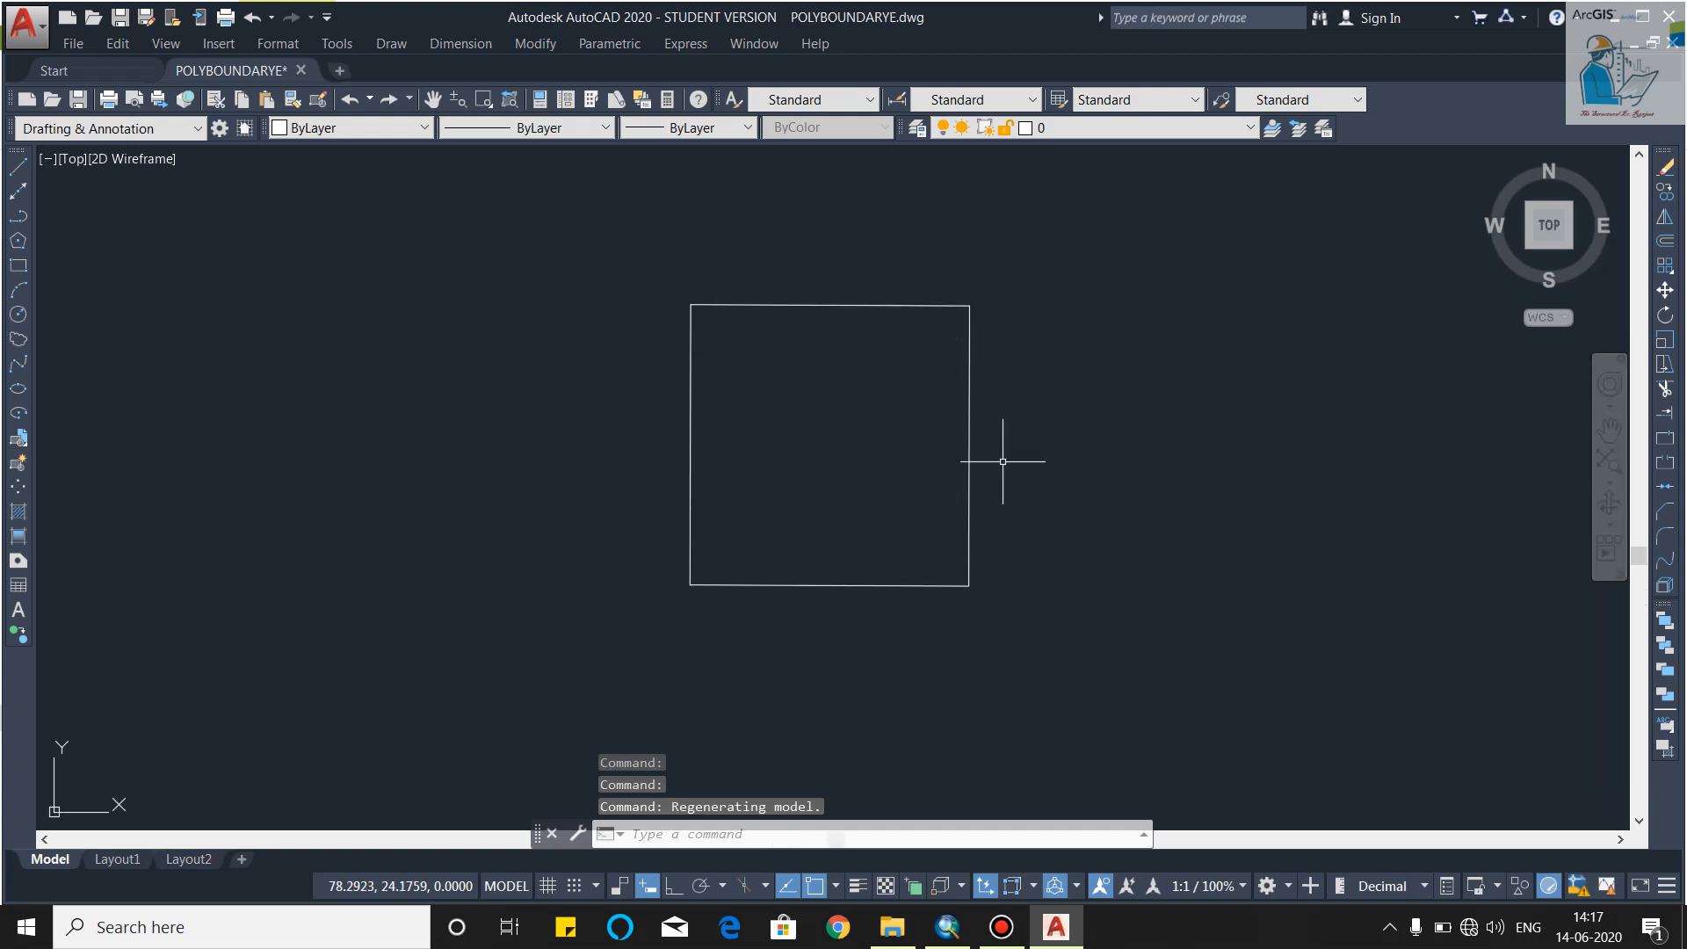
Attach TOPOSHEET54 as a raster image reference inserted at the boundary's lower-left corner, picking its scale on-screen inside the boundary
left_click(216, 44)
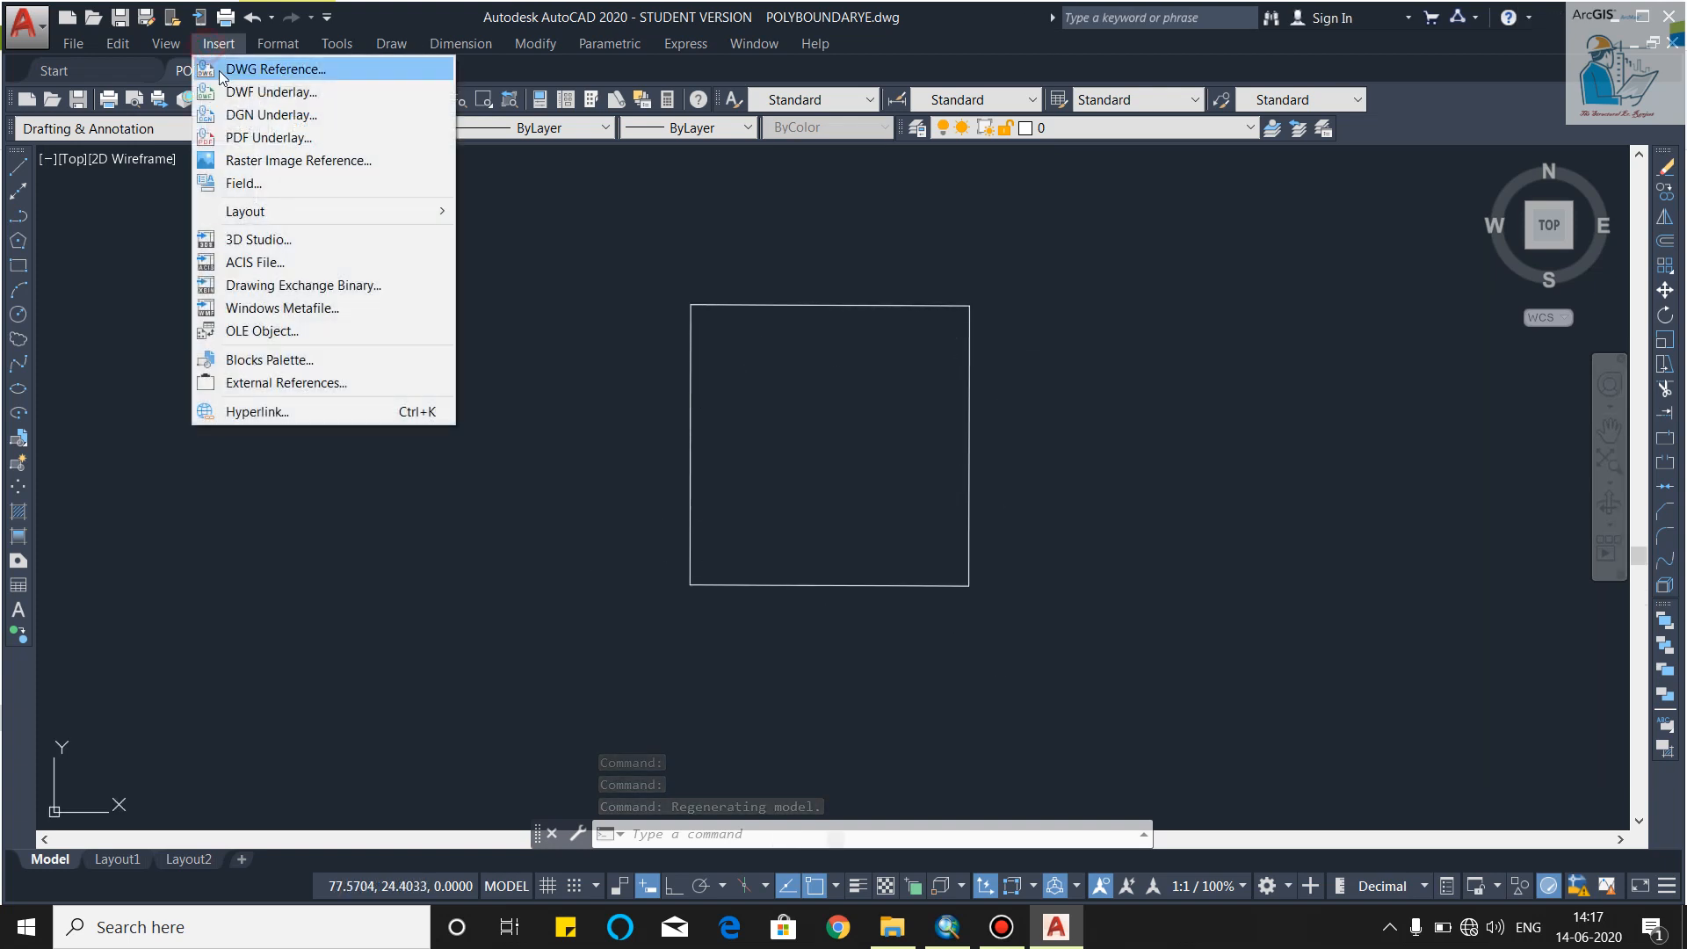
left_click(231, 162)
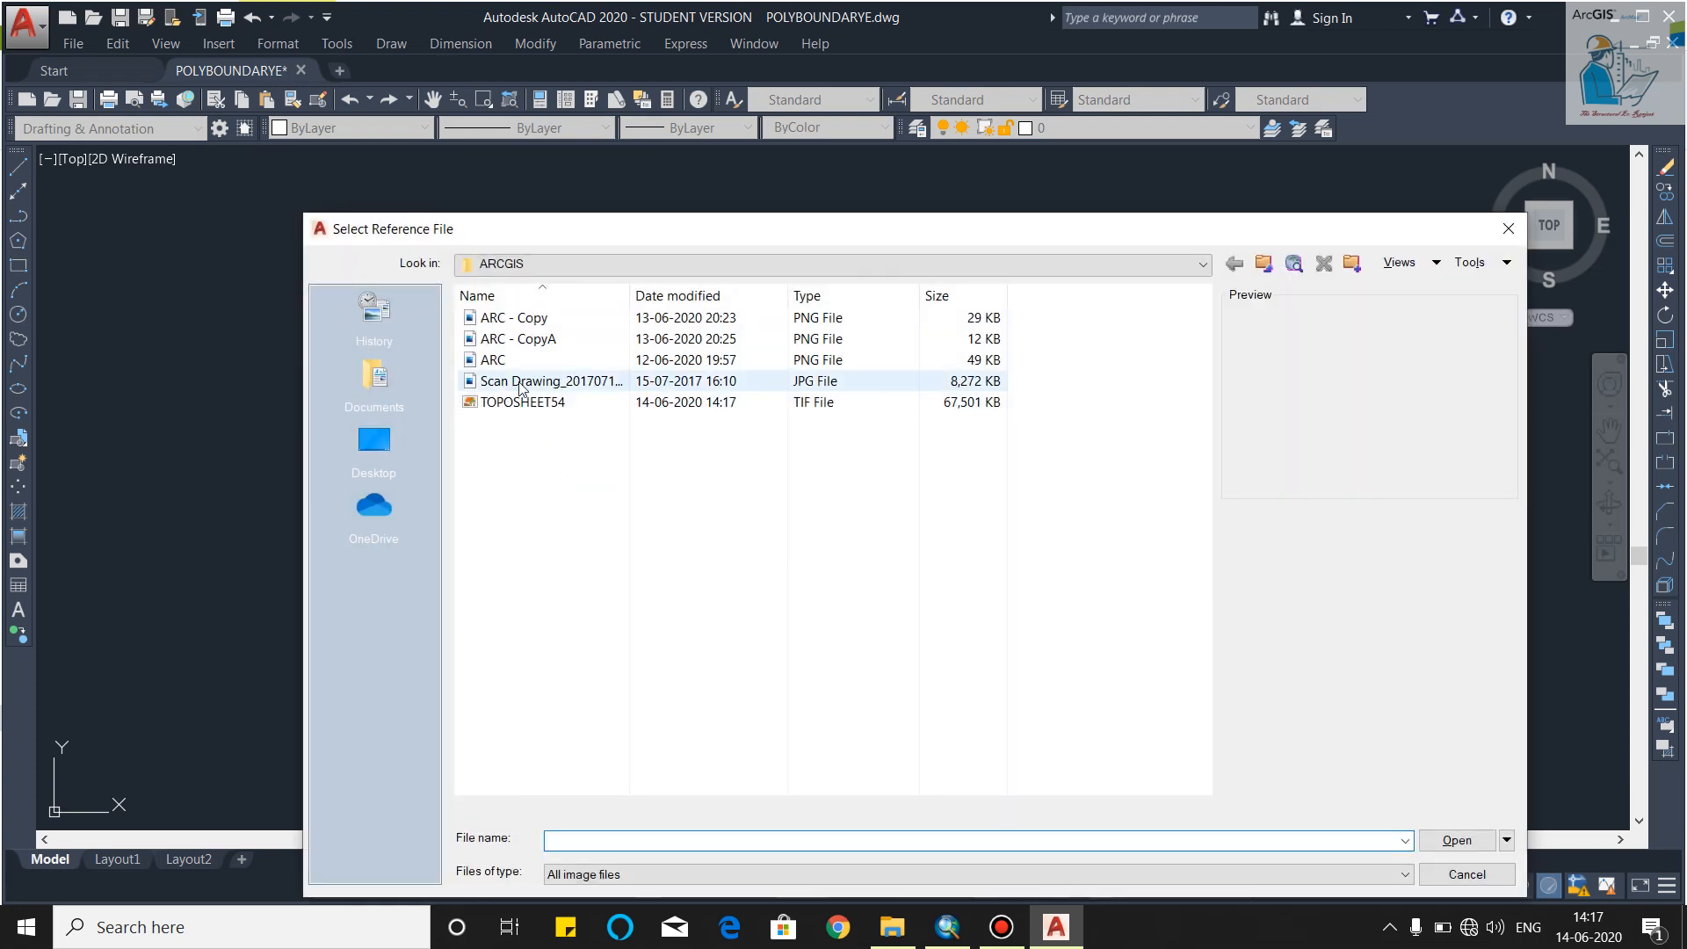
left_click(518, 402)
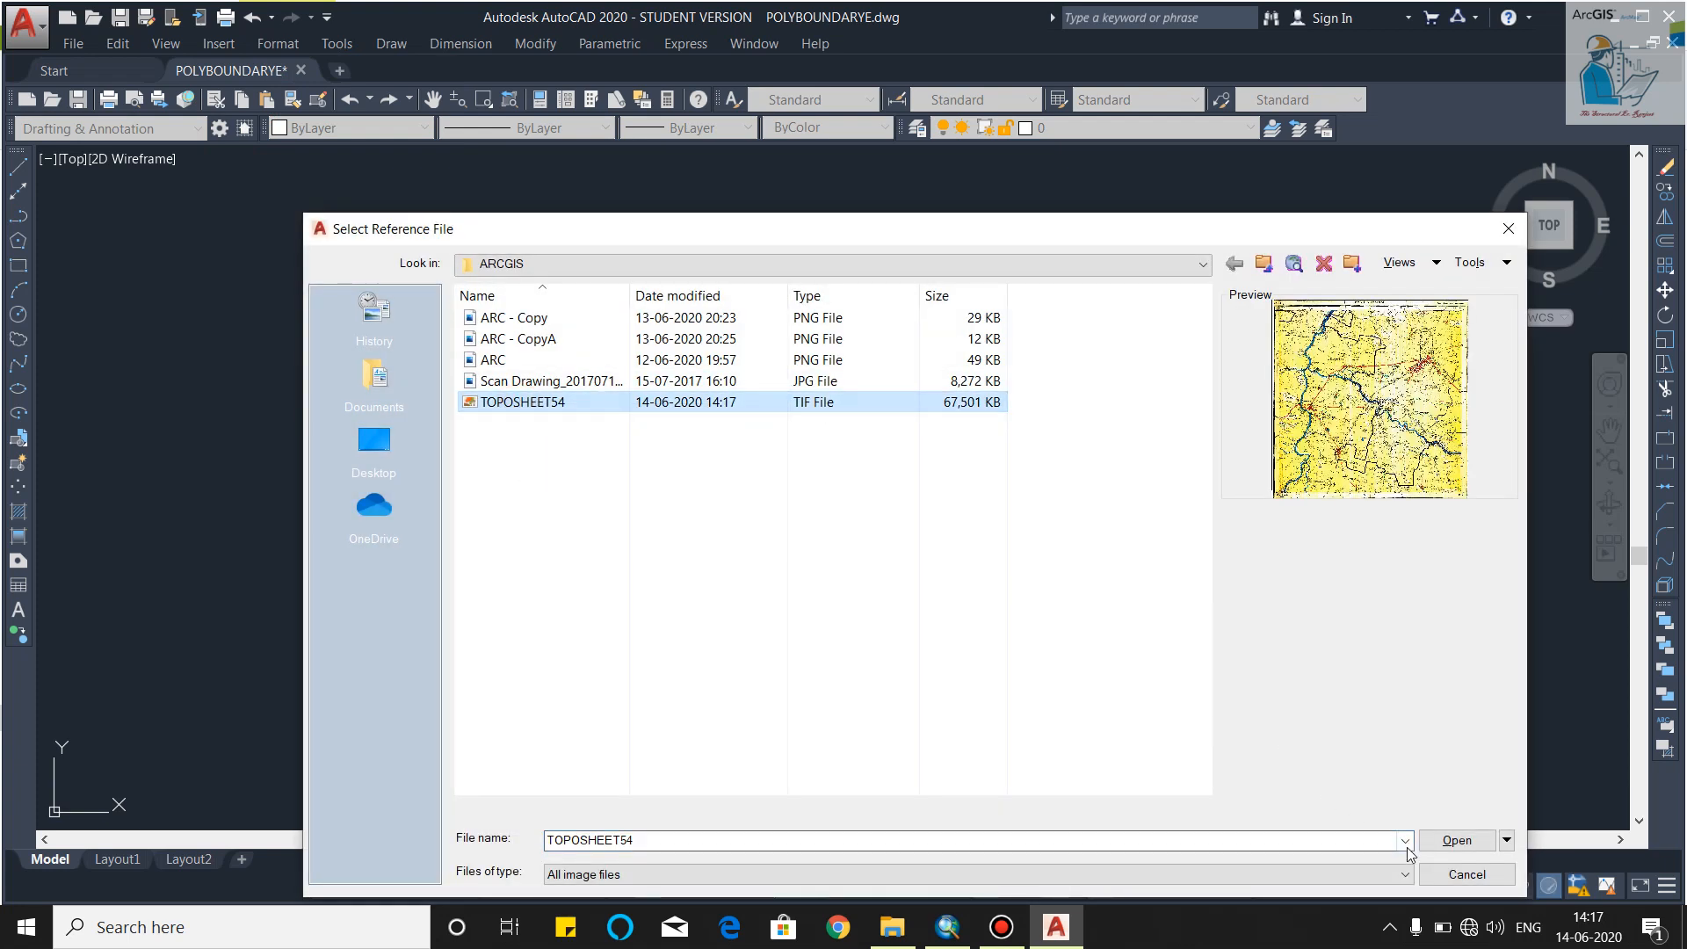
left_click(1458, 841)
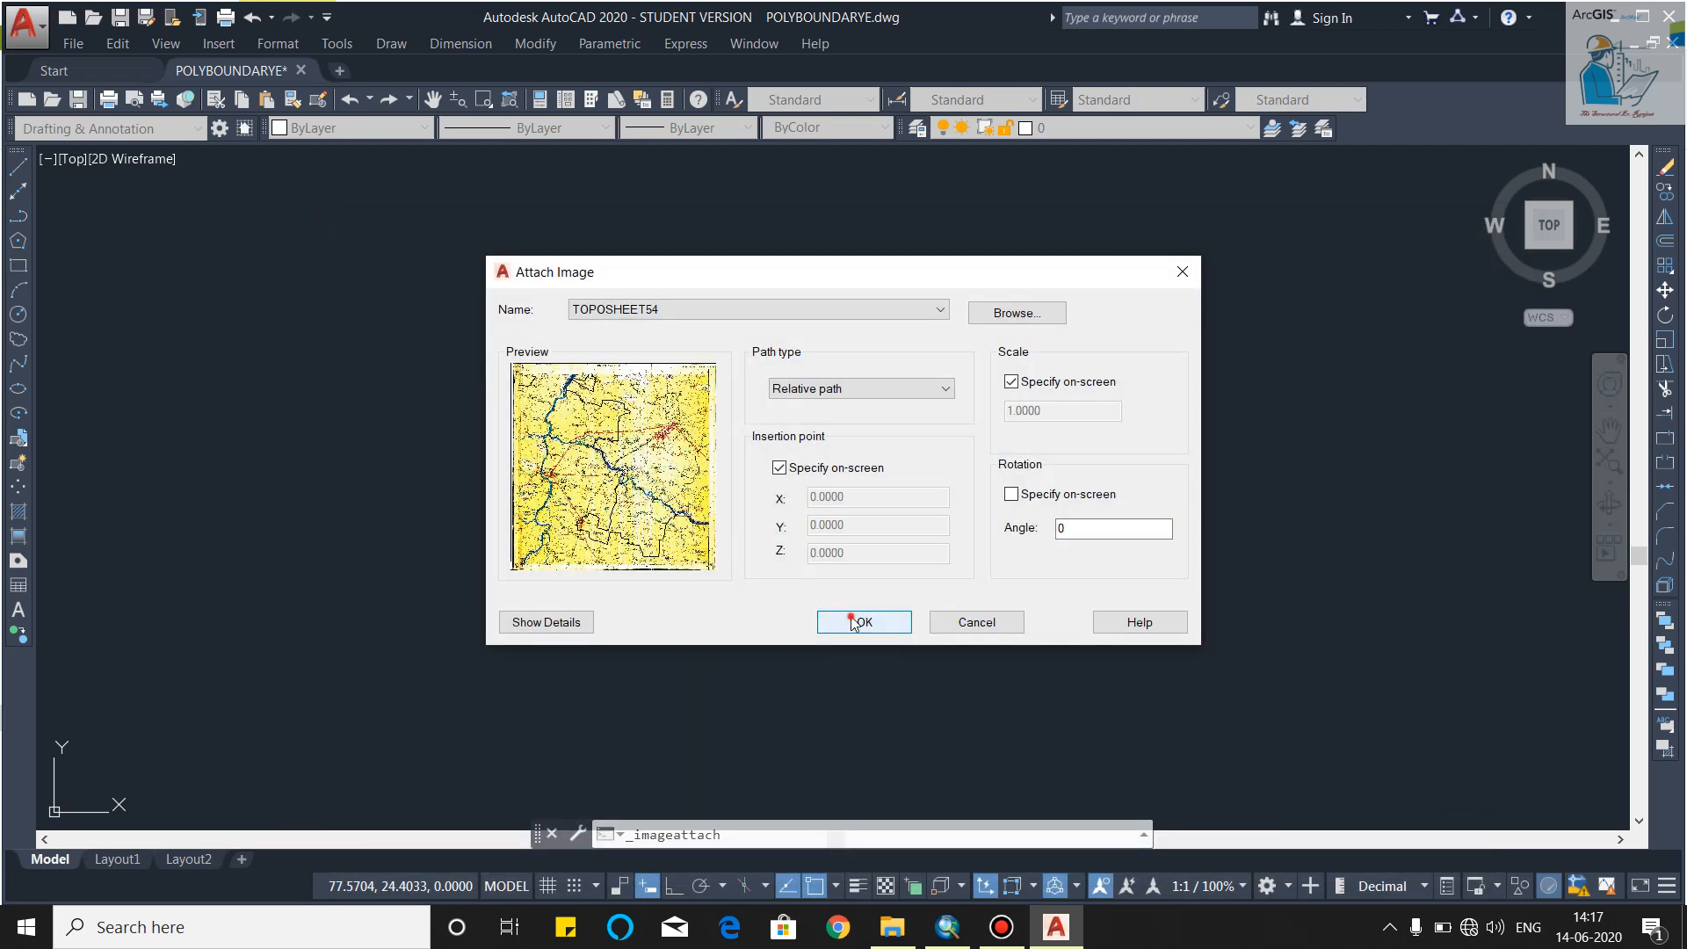
left_click(854, 622)
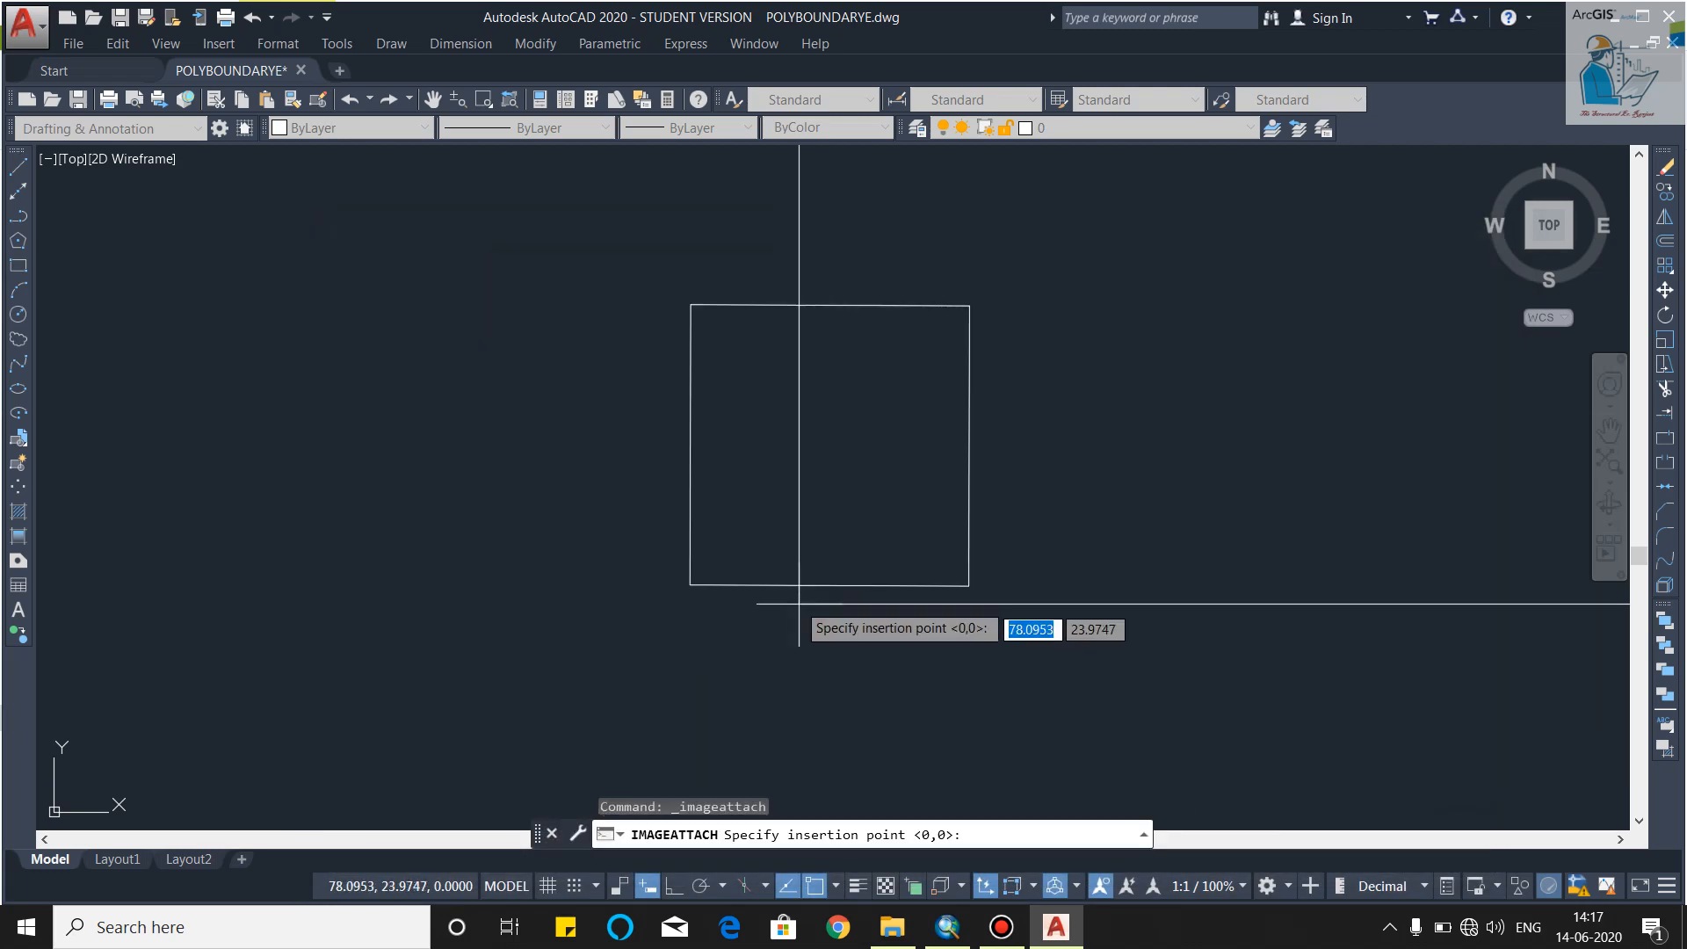
left_click(690, 584)
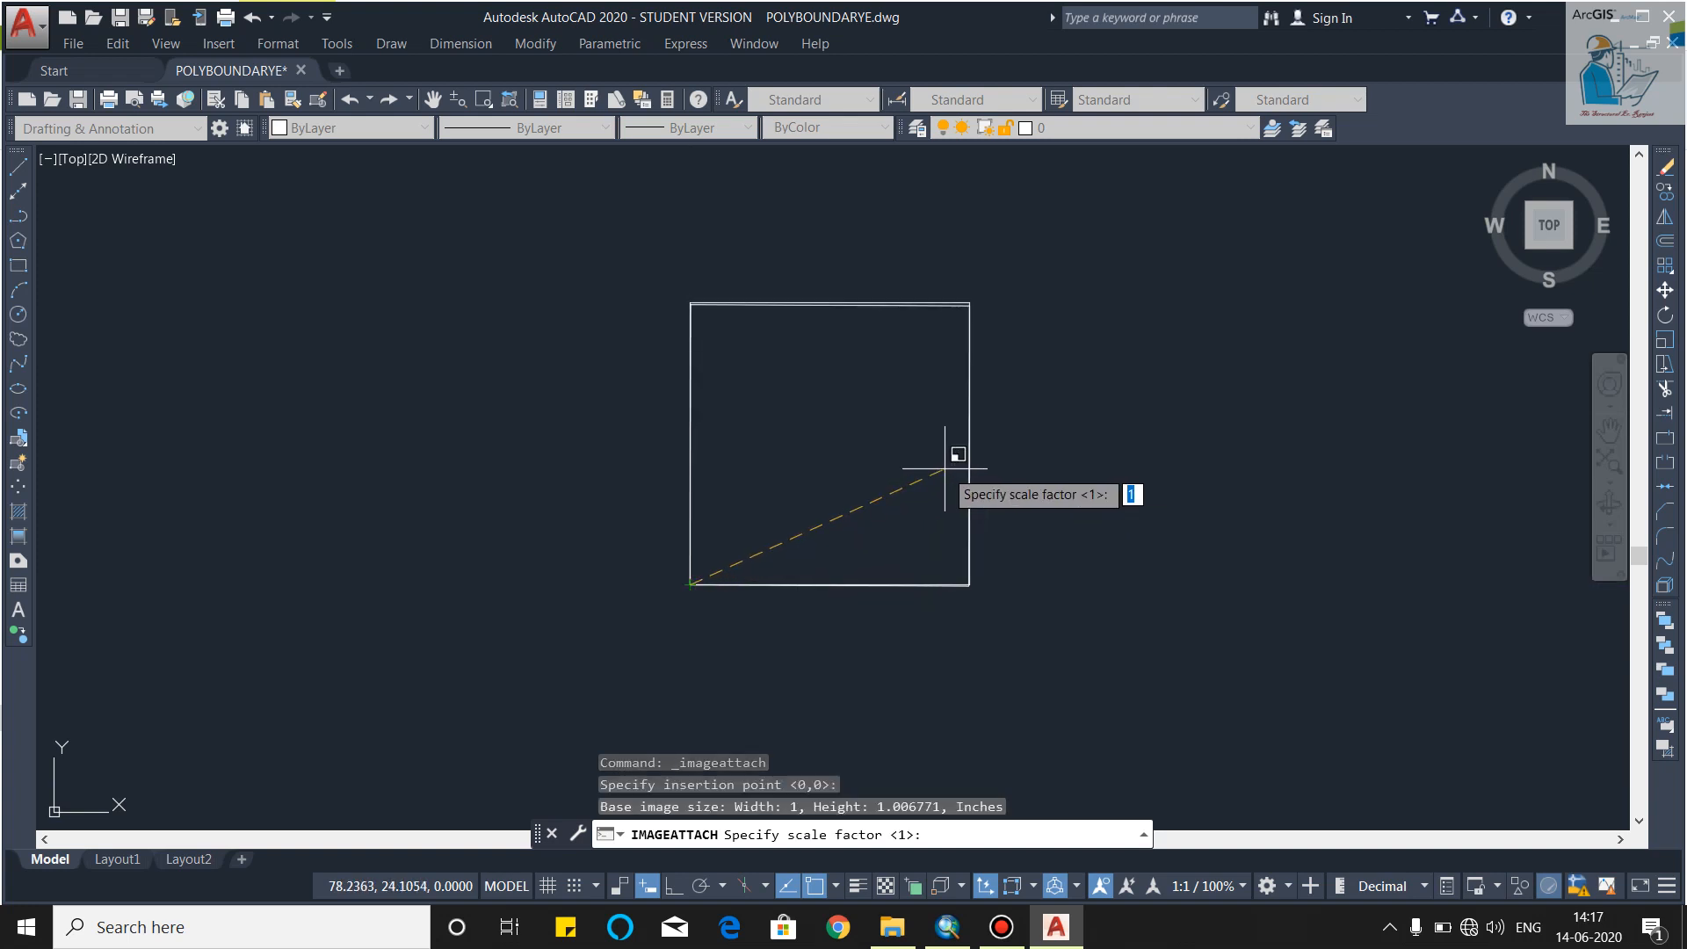
left_click(902, 483)
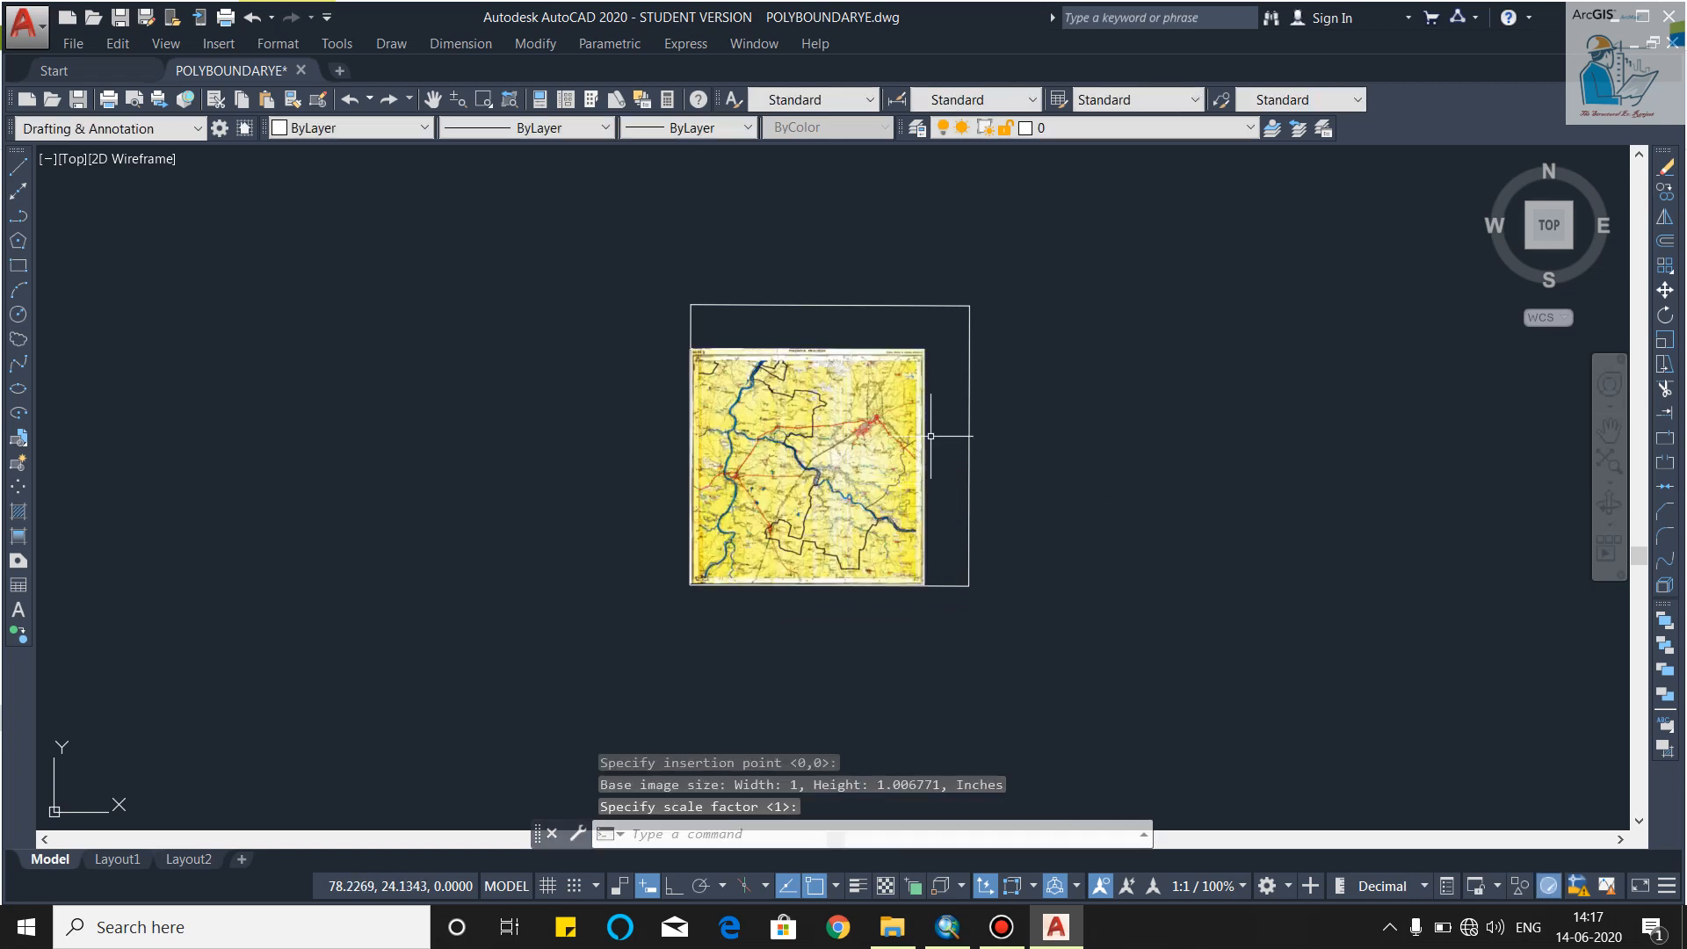
Stretch the attached map image from its upper-right corner to the boundary's upper-right corner
scroll(903, 380, "up", 4)
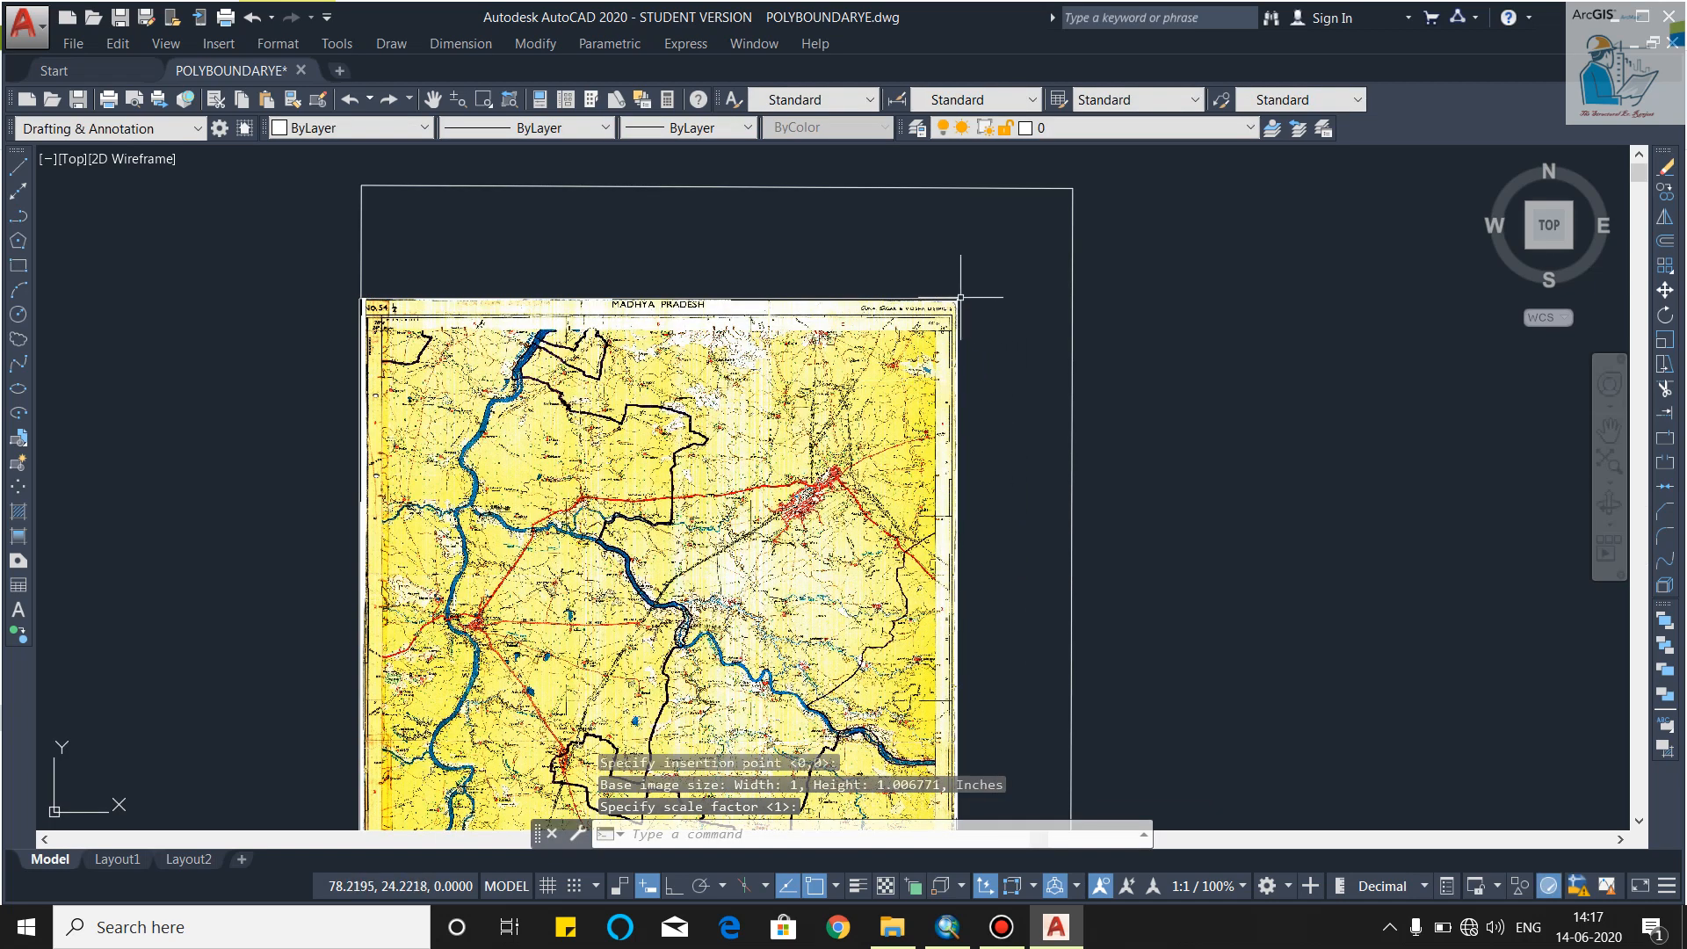
left_click(960, 297)
left_click(957, 297)
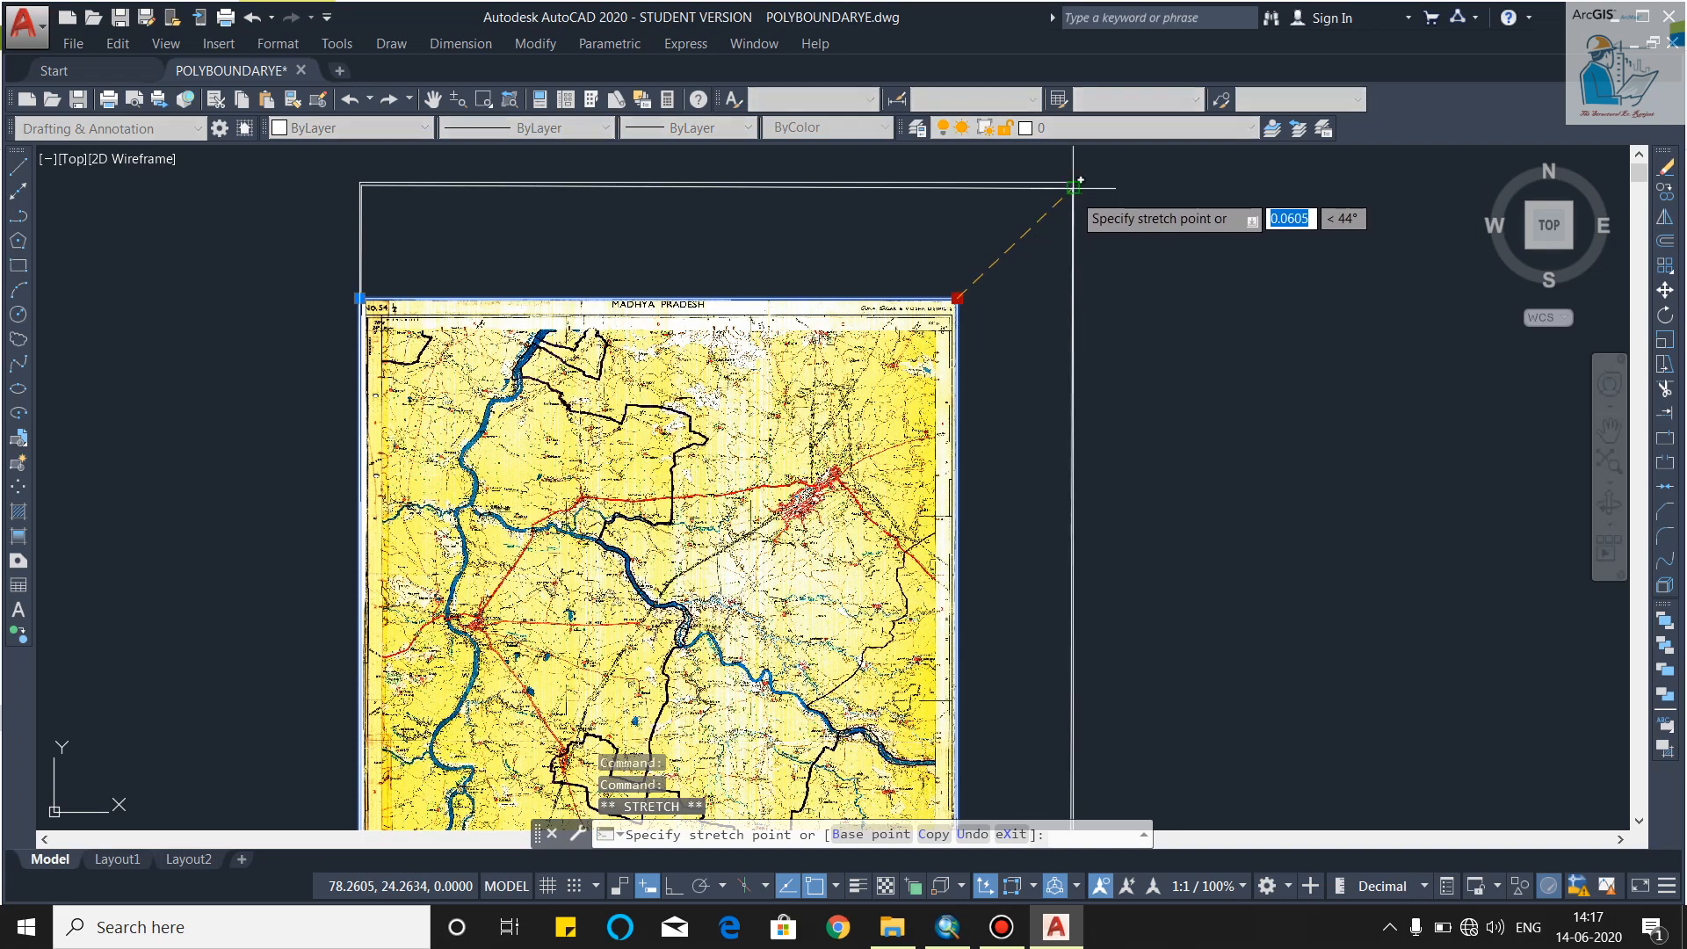
left_click(1073, 182)
Examine how the map image fits the boundary and compare the cursor coordinates with the 24° / 78° grid corner
scroll(1102, 314, "down", 4)
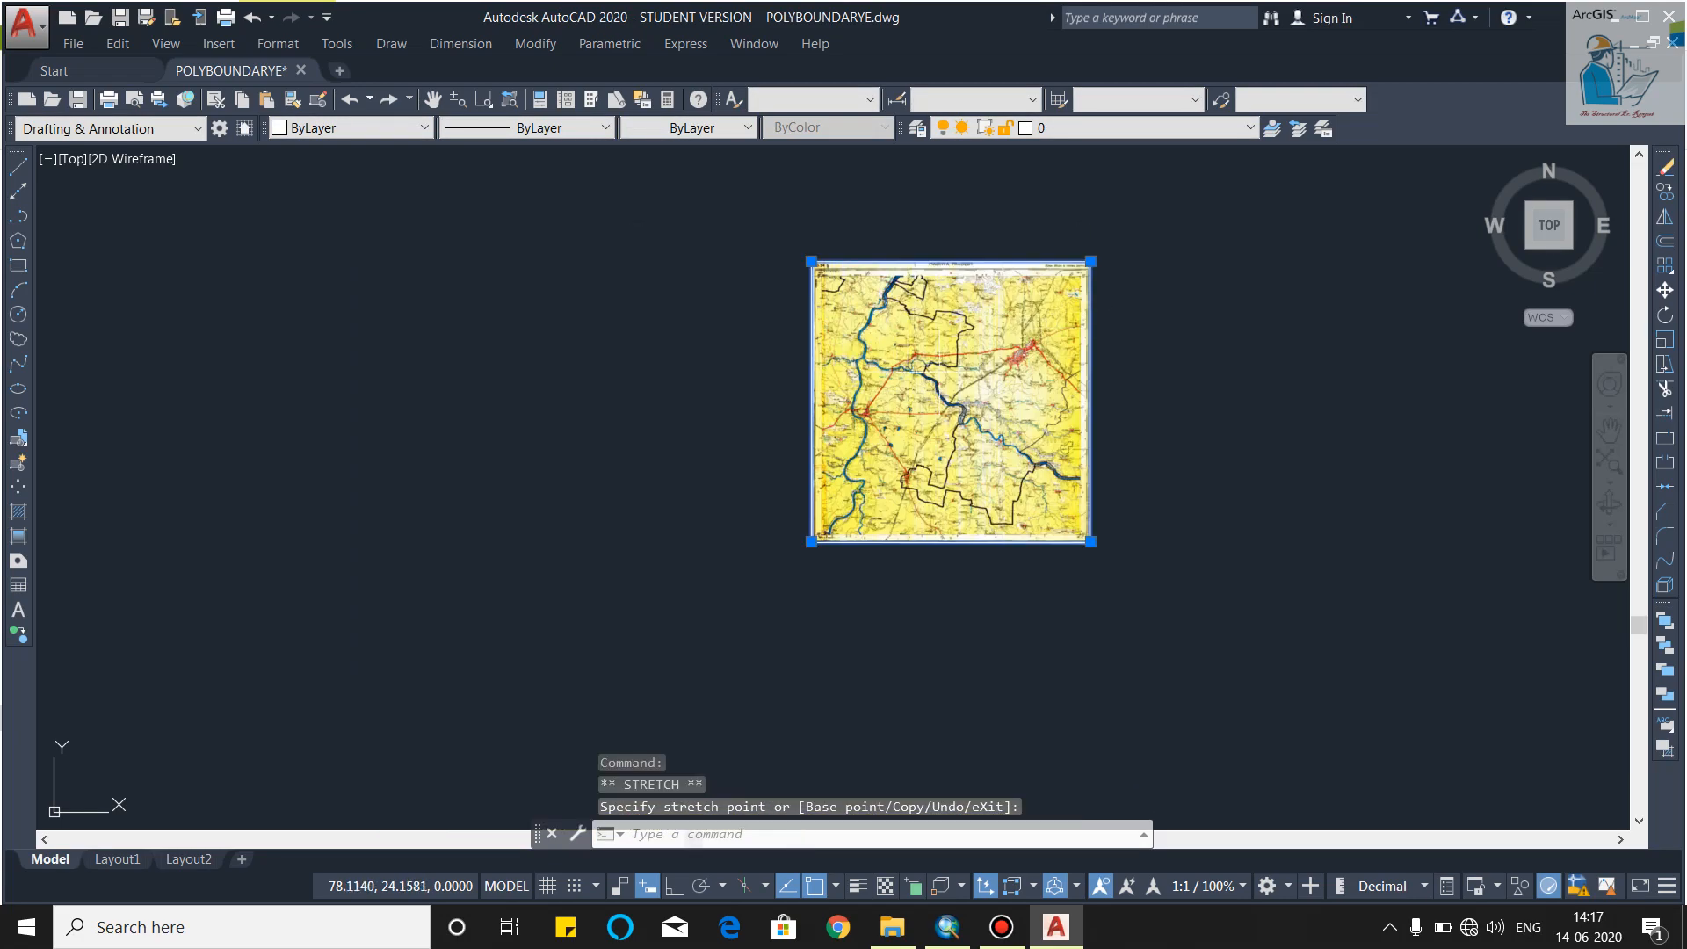
scroll(932, 299, "up", 4)
scroll(753, 378, "down", 4)
scroll(721, 376, "up", 4)
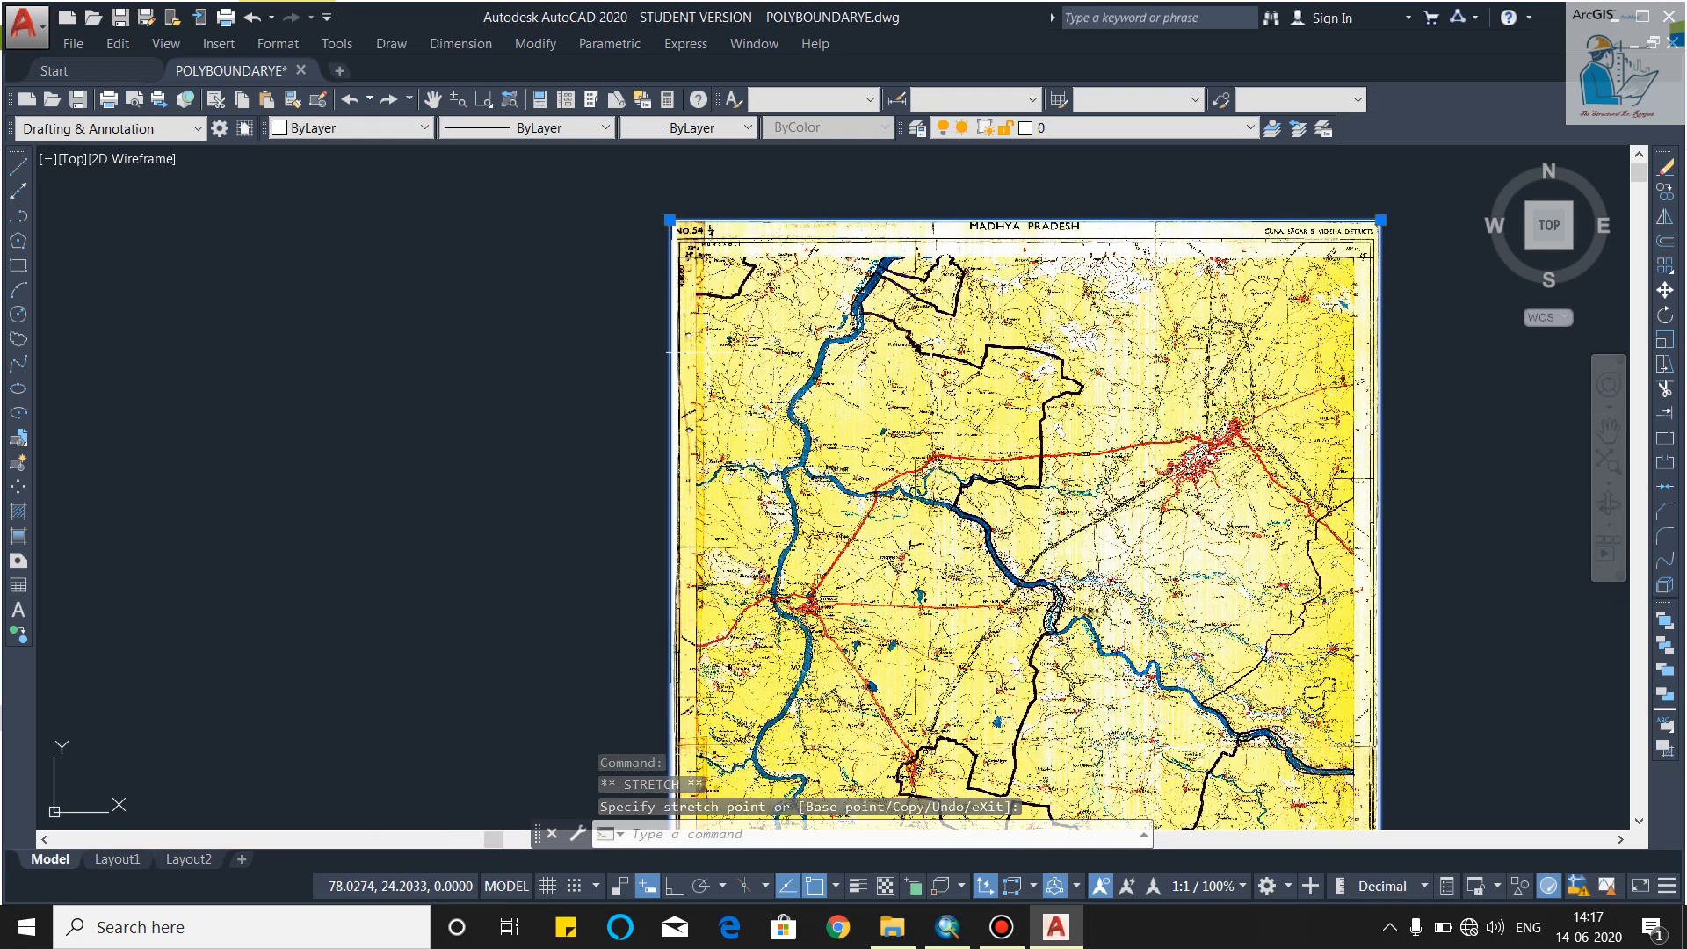
scroll(580, 369, "down", 4)
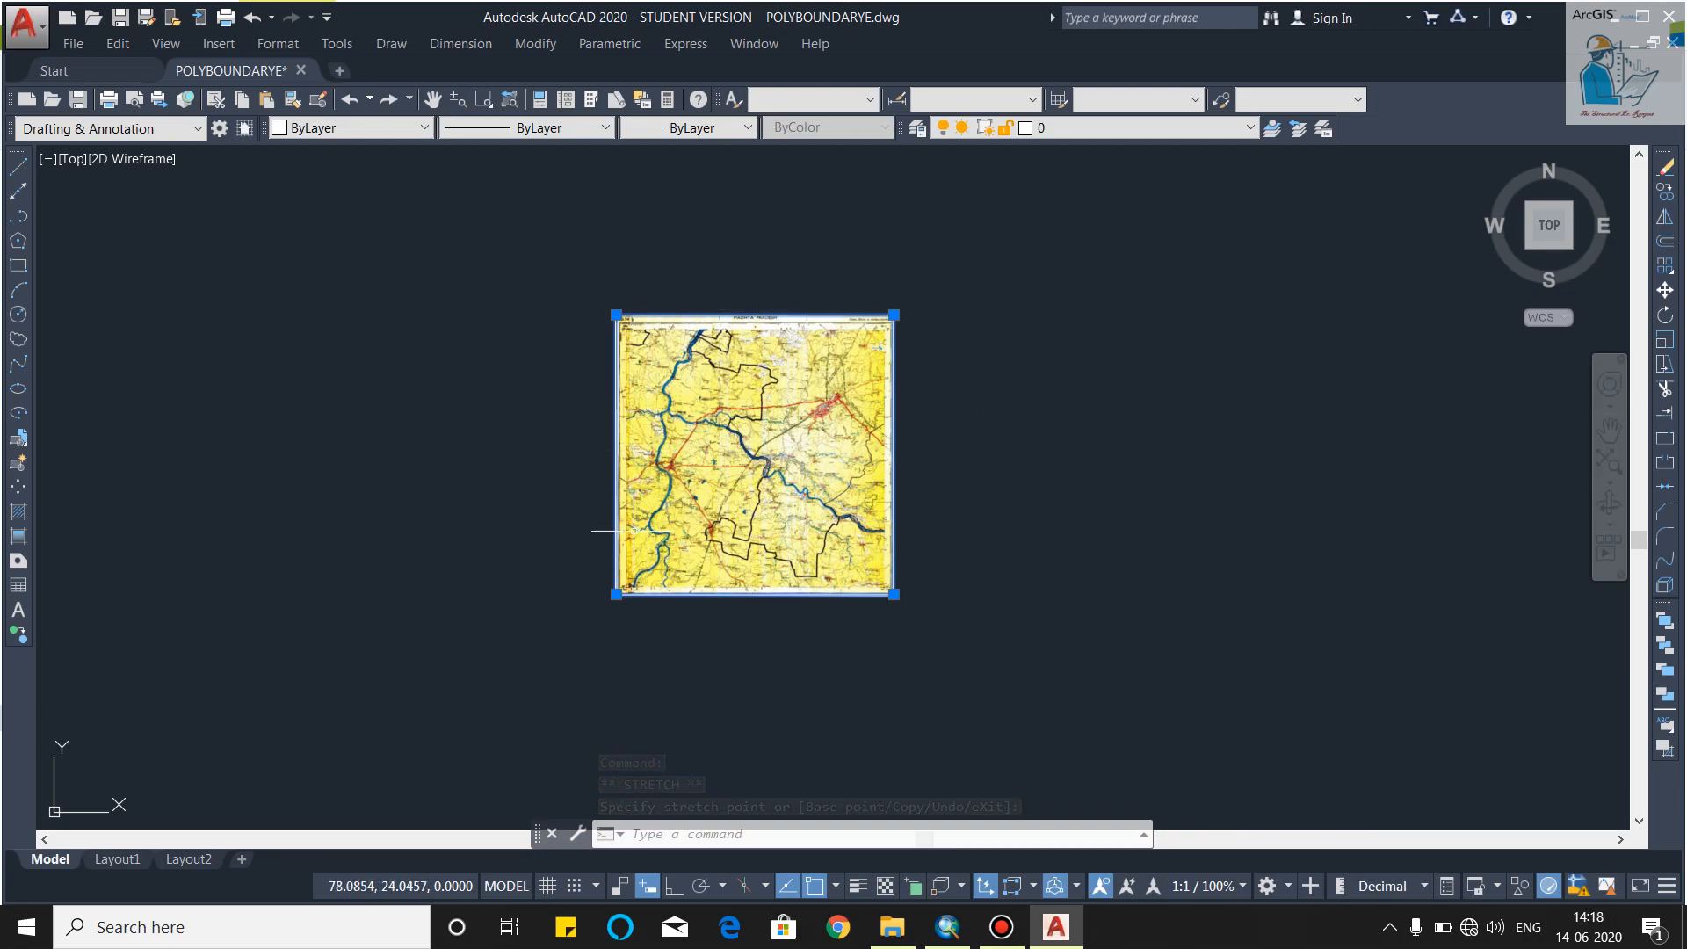
scroll(626, 531, "up", 4)
scroll(632, 527, "down", 2)
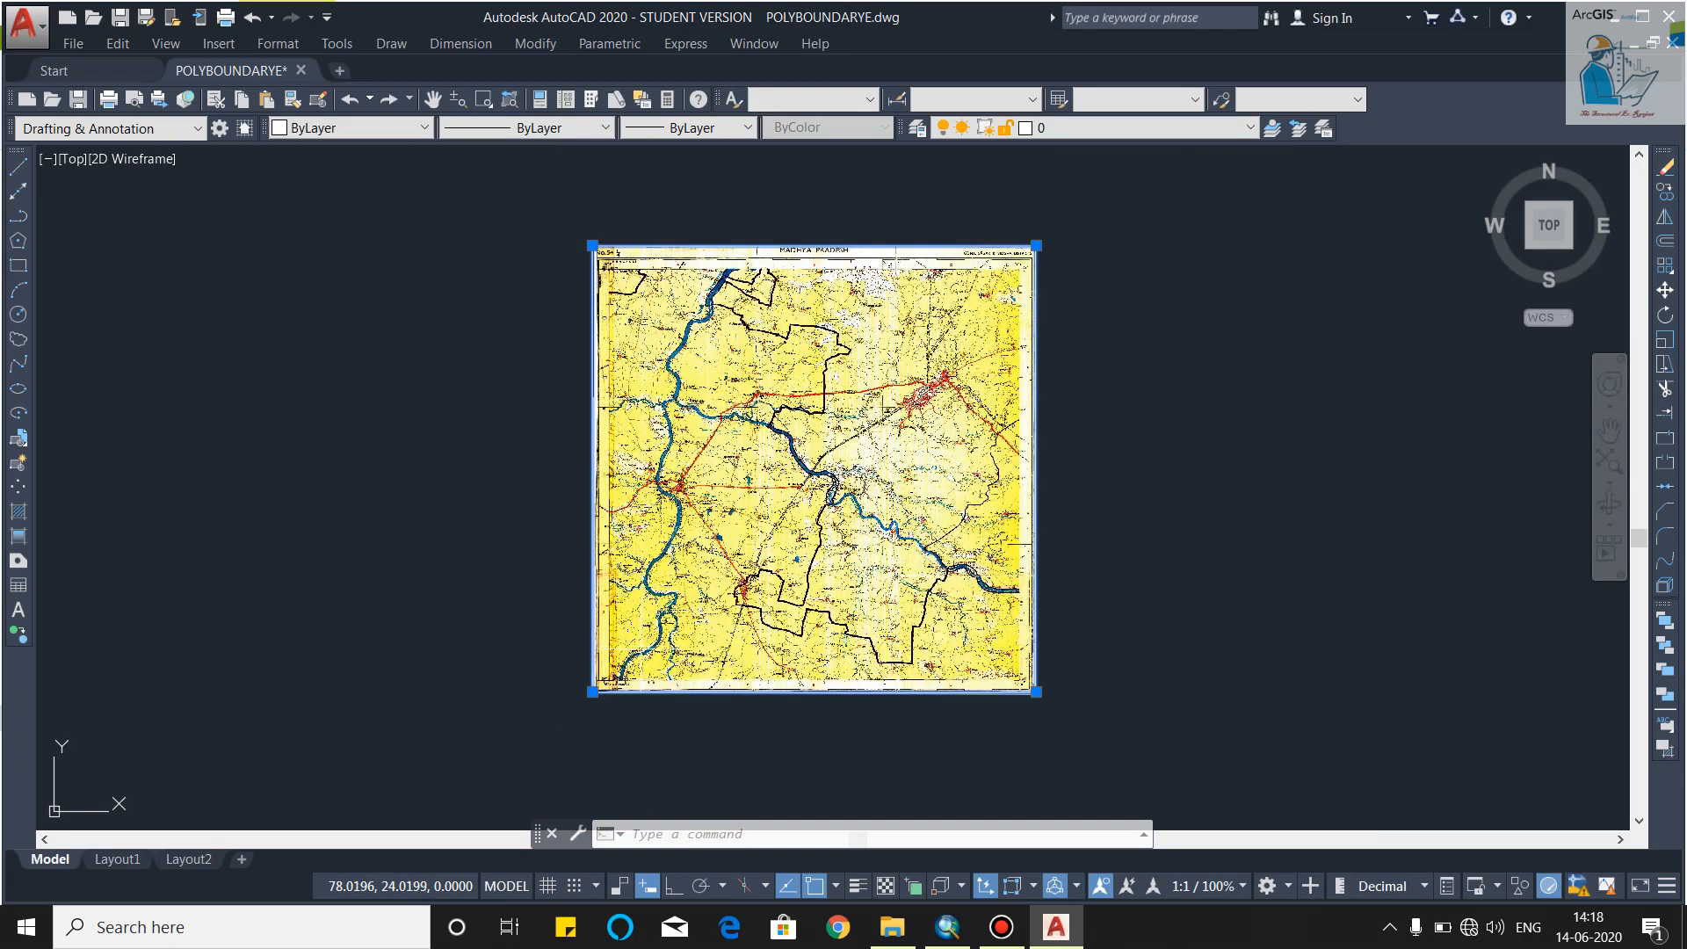
scroll(601, 681, "up", 10)
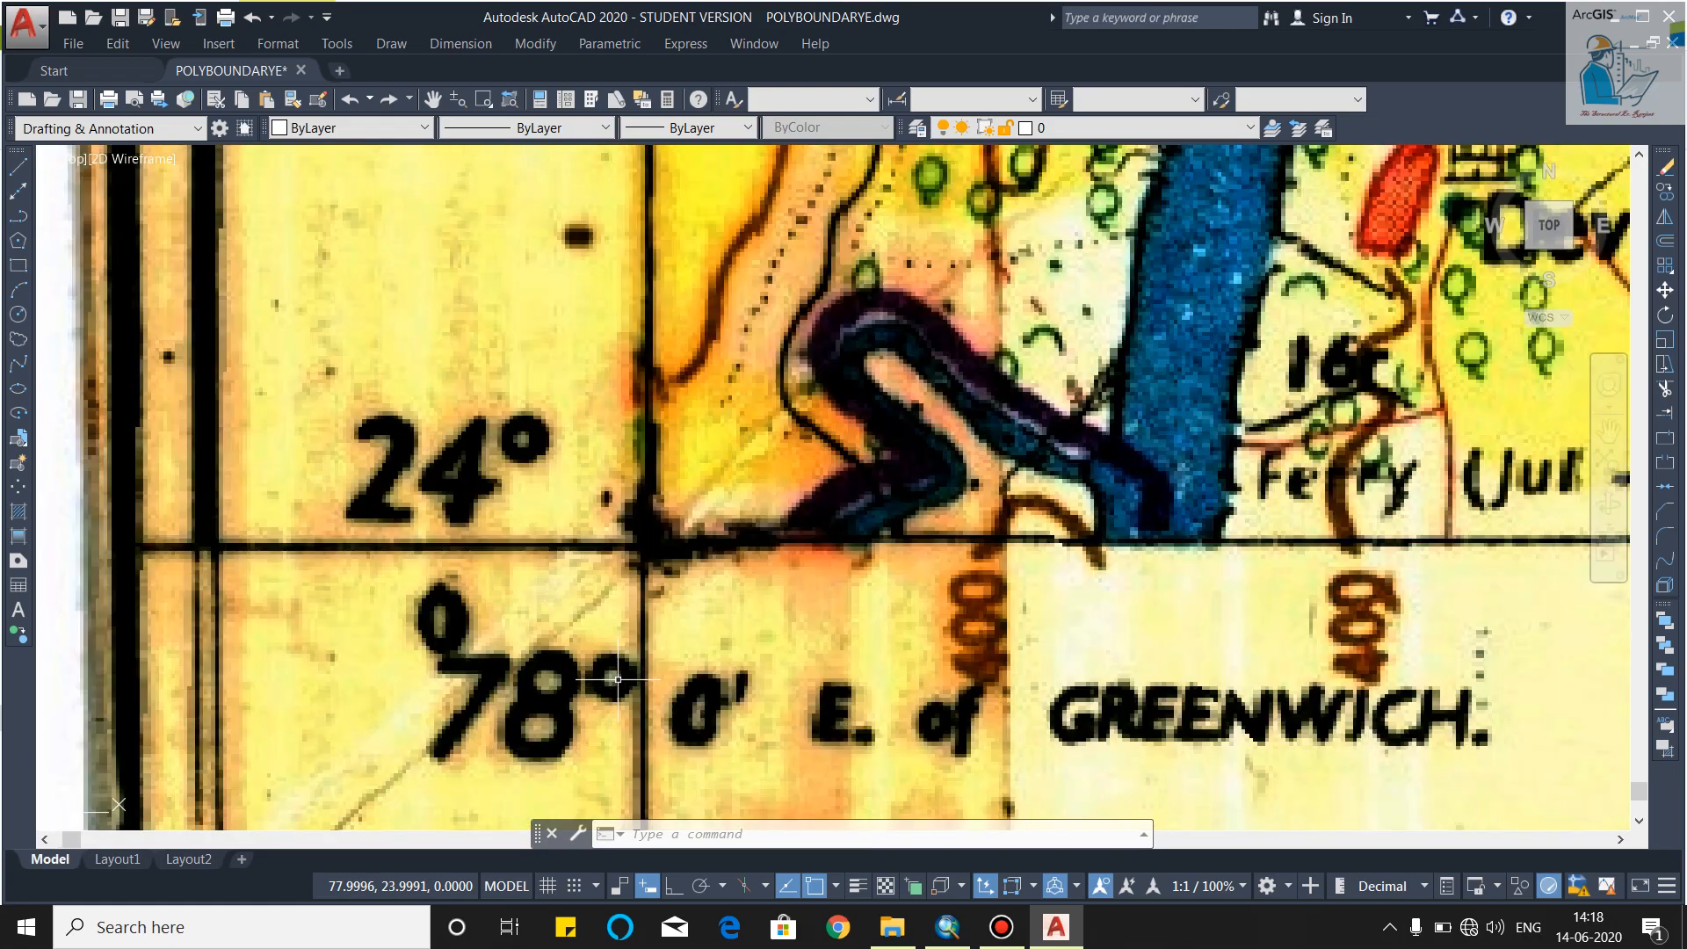
scroll(623, 540, "down", 1)
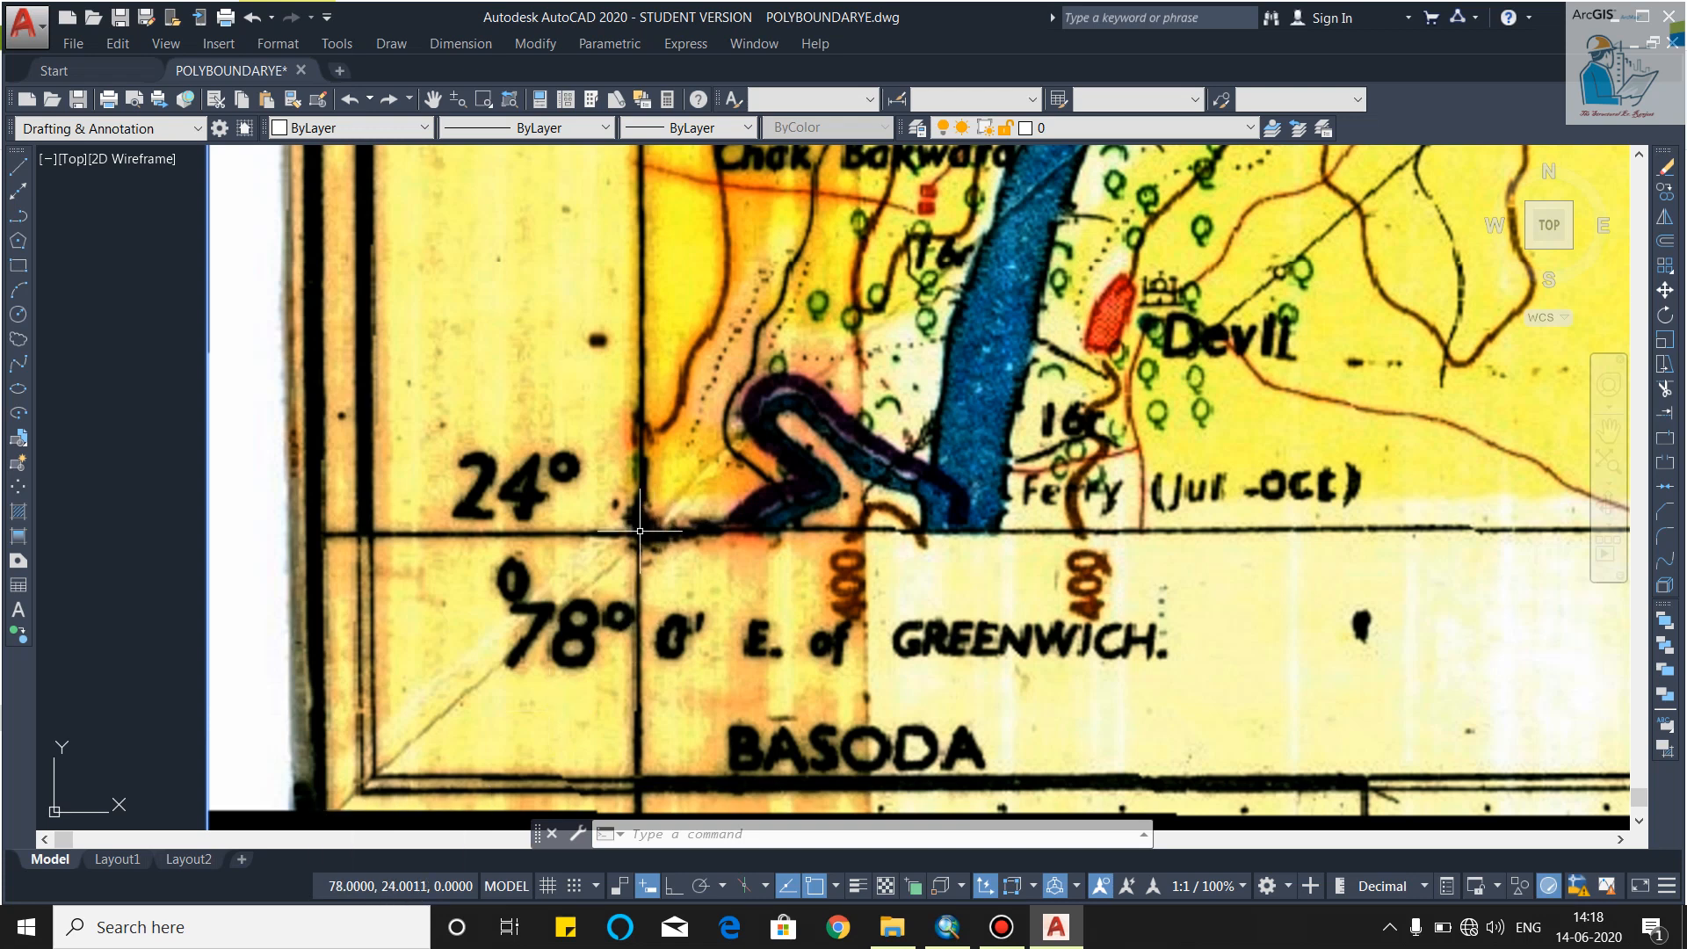
scroll(639, 530, "down", 8)
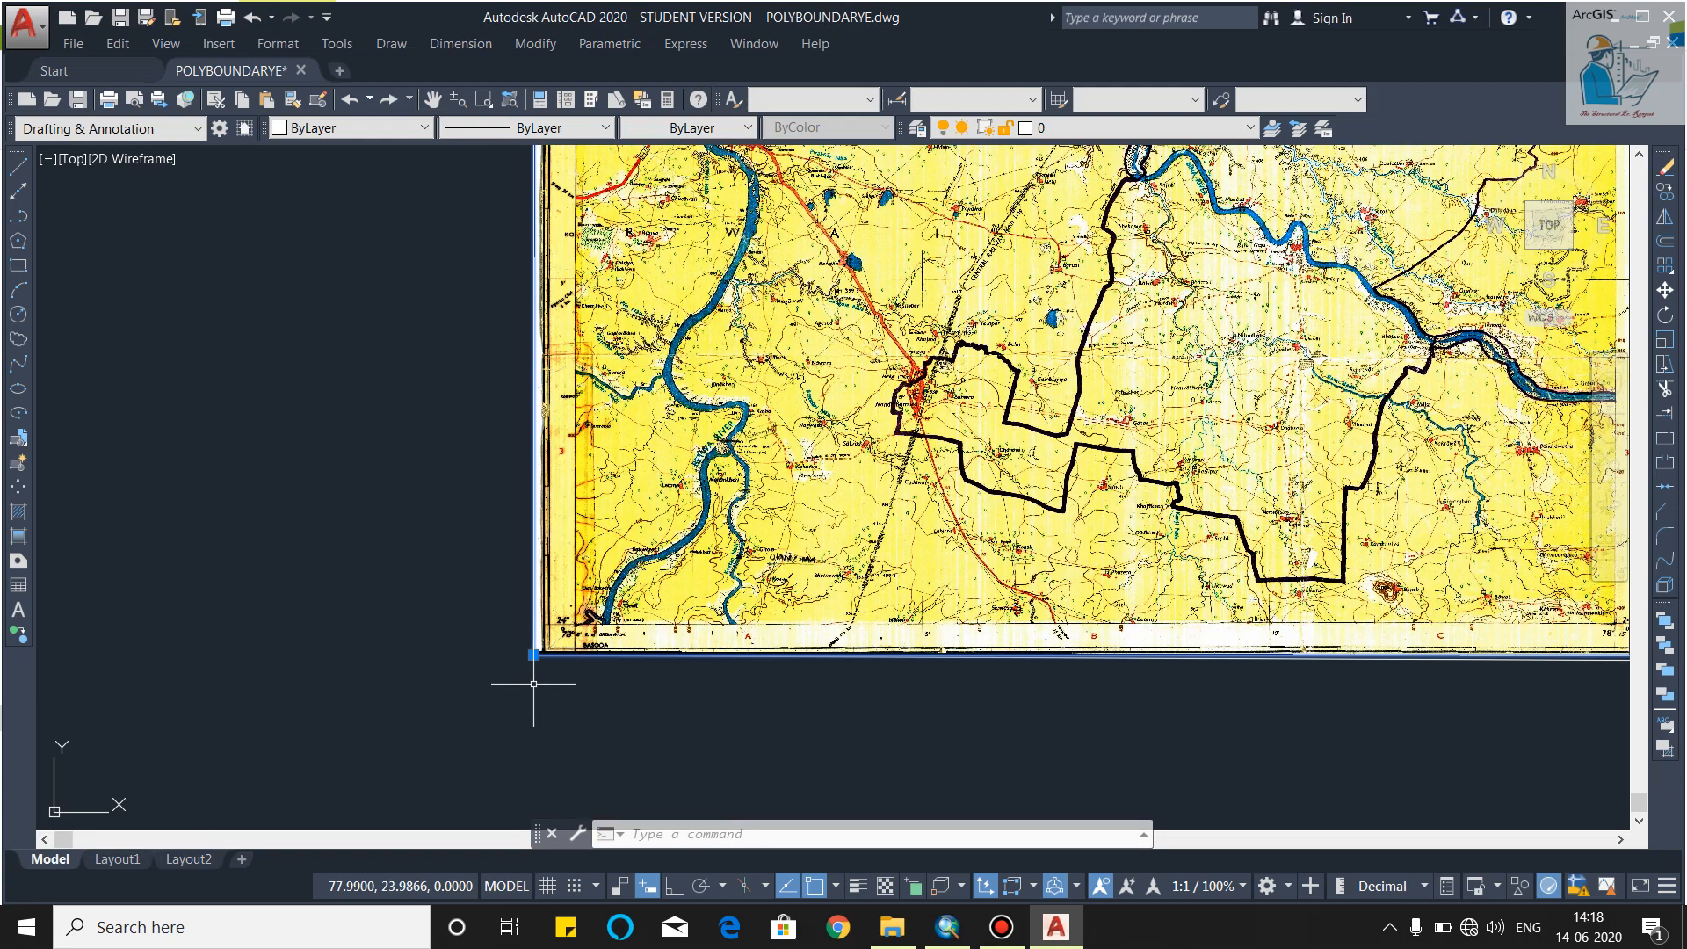
scroll(482, 707, "down", 4)
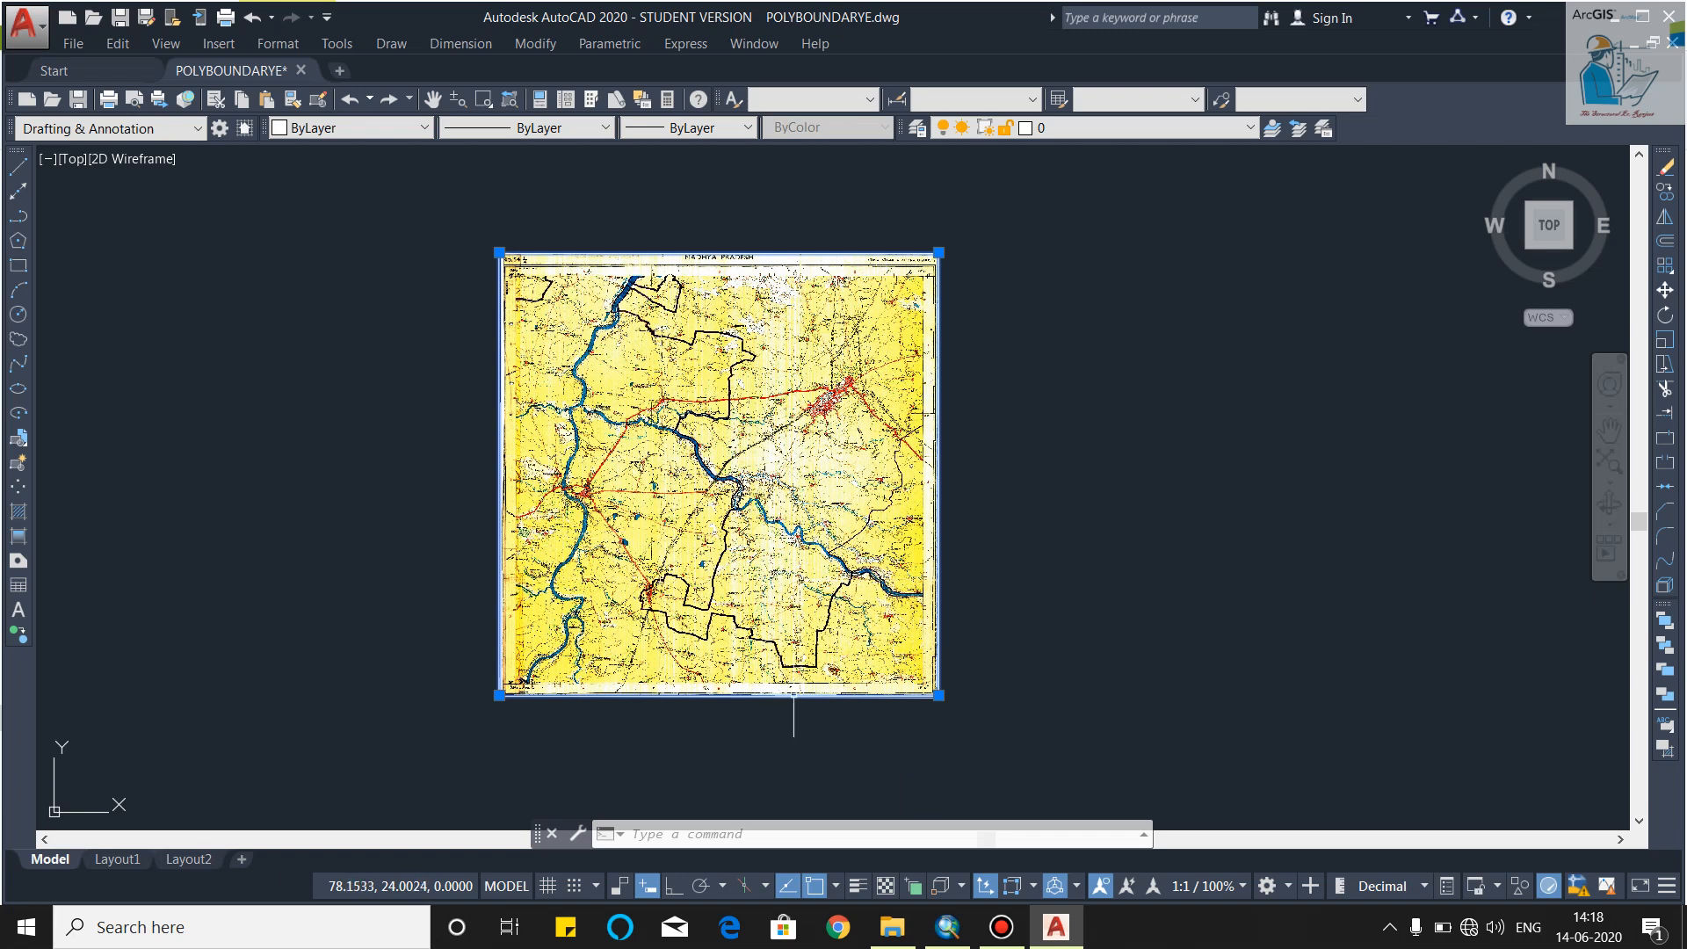
left_click(1001, 929)
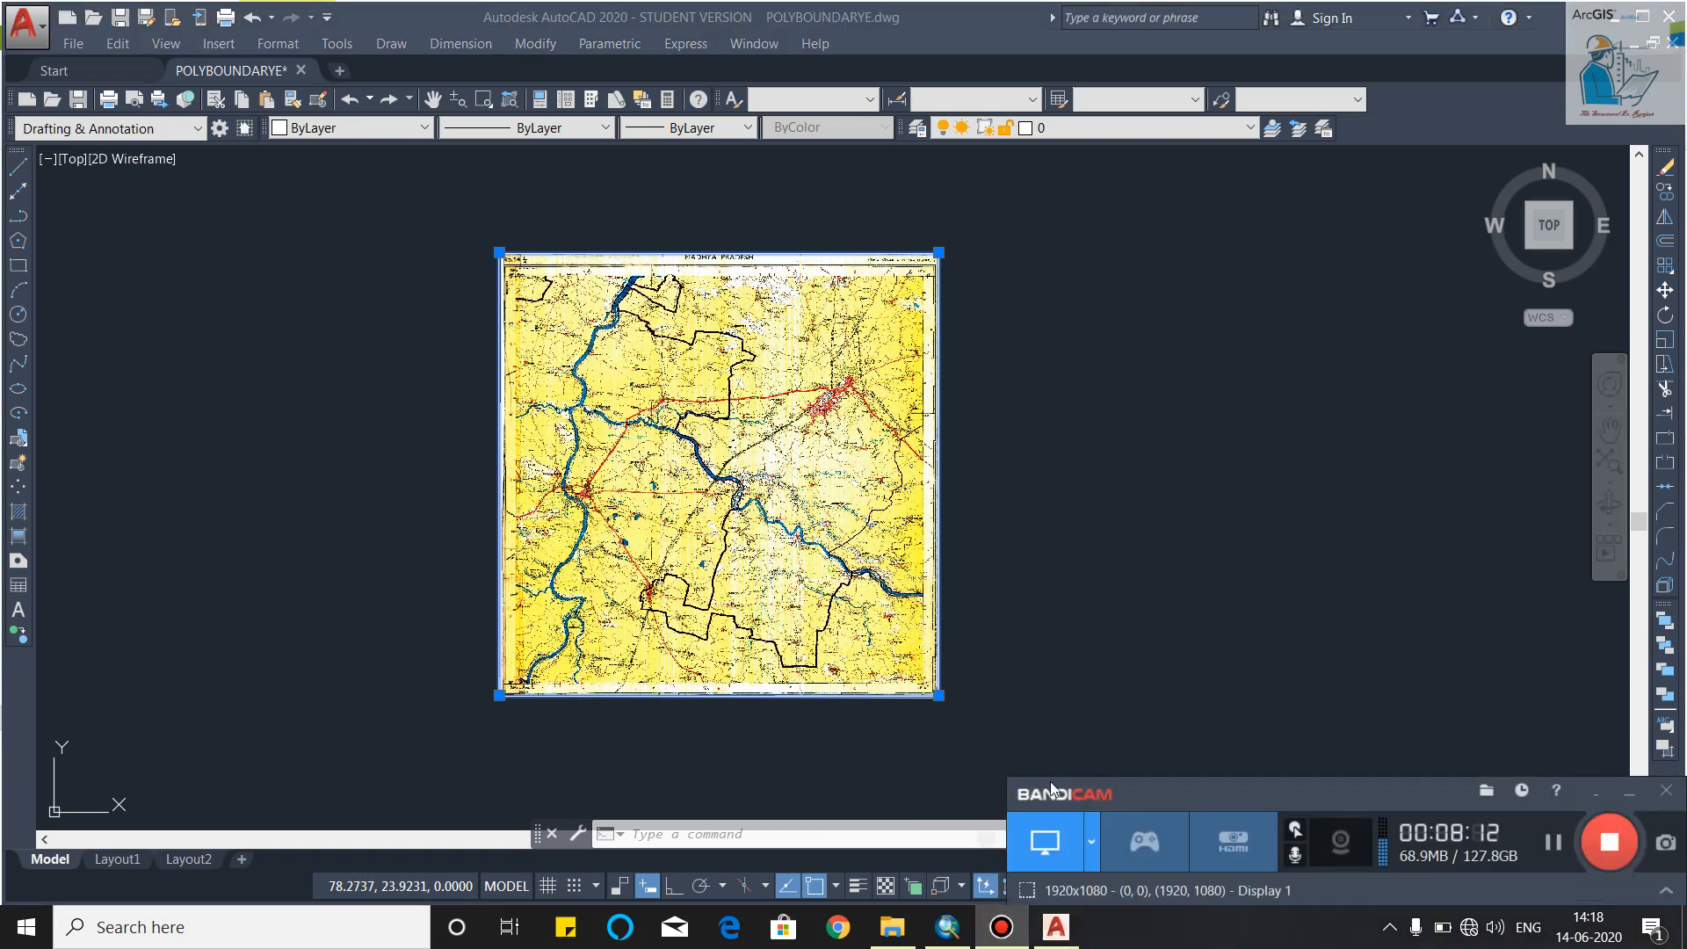